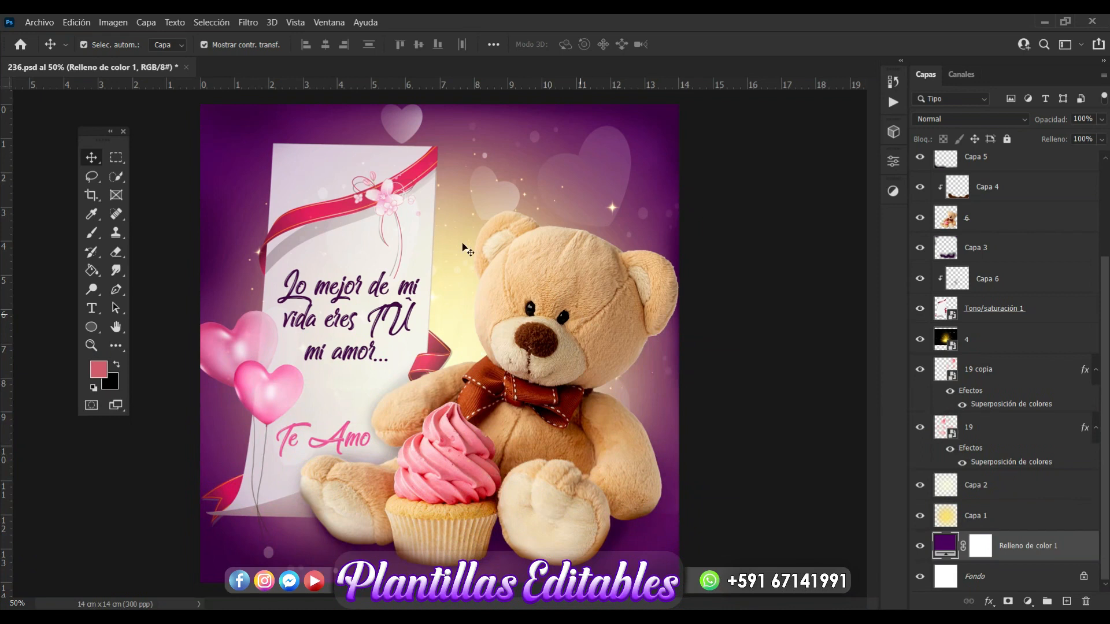
Create a new 14 x 14 cm document at 300 pixels per inch in RGB with a white background
{"action": "left_click", "coordinate": [46, 24]}
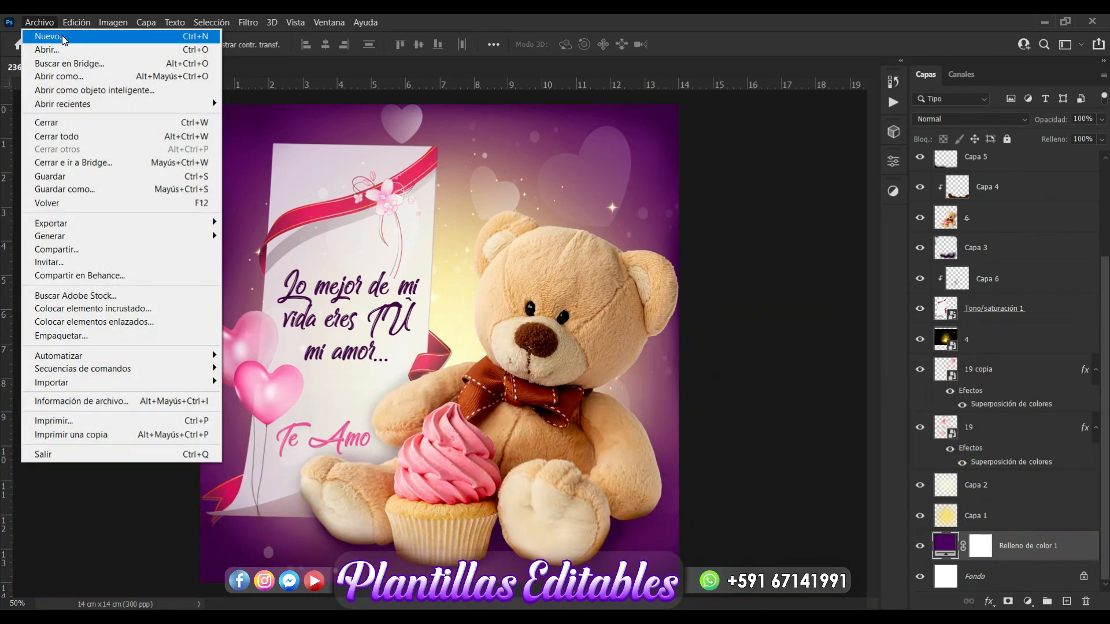
{"action": "left_click", "coordinate": [64, 38]}
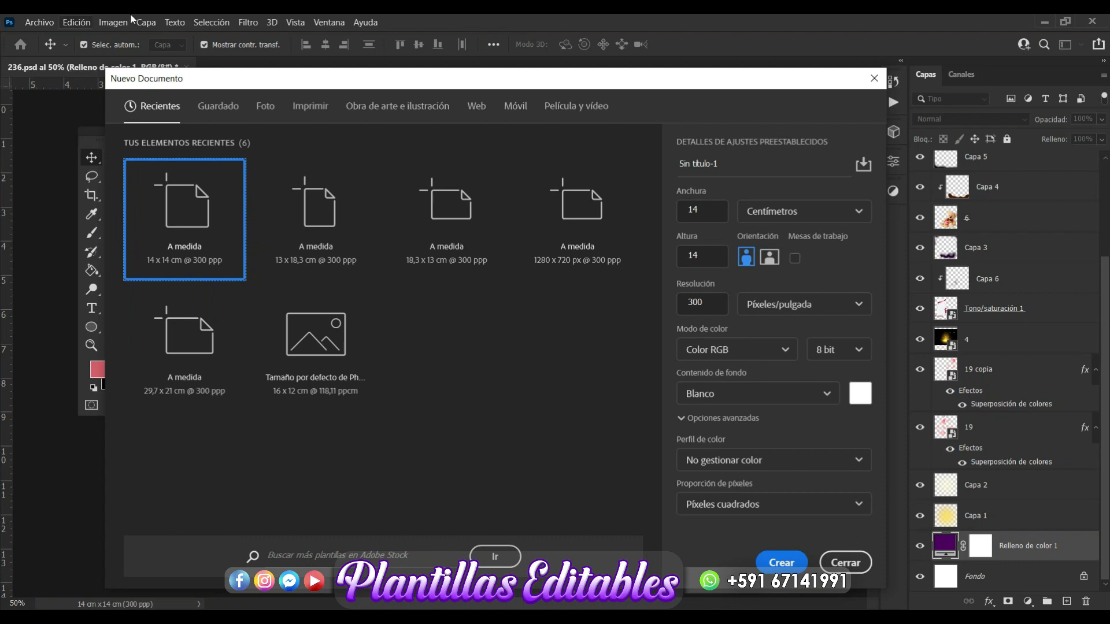
{"action": "left_click_drag", "start_coordinate": [411, 81], "coordinate": [423, 103]}
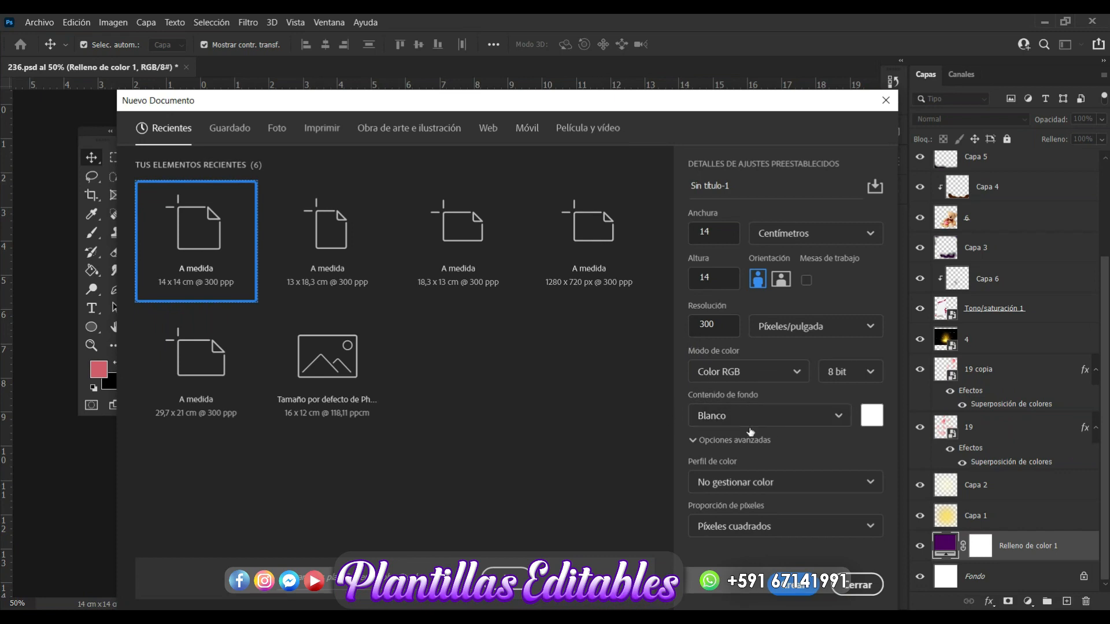
{"action": "left_click", "coordinate": [808, 591]}
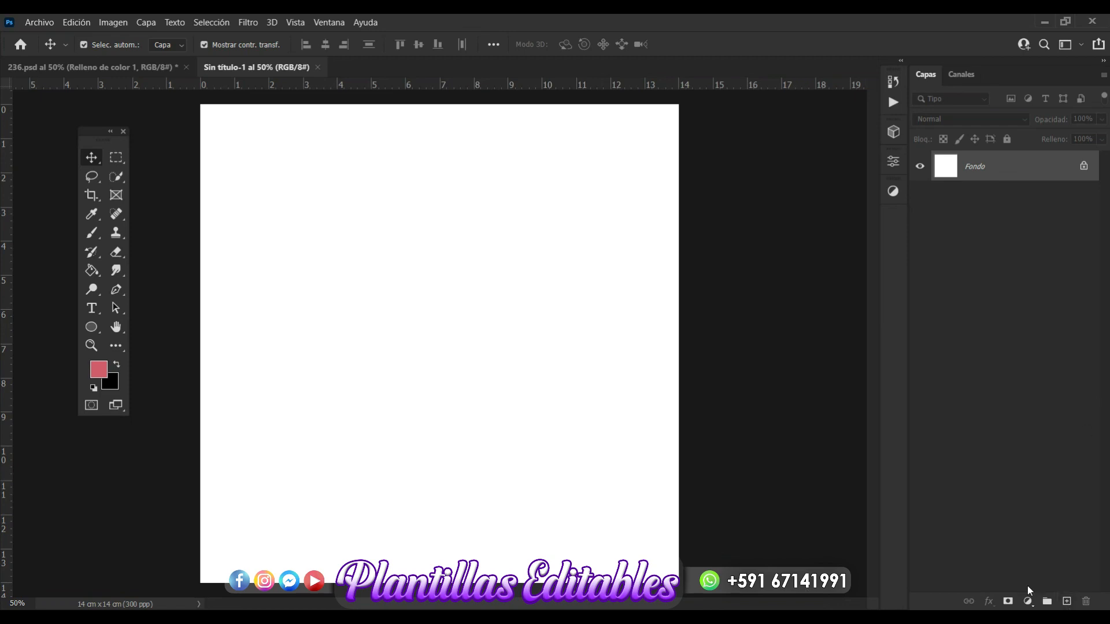
Add a solid color fill layer in dark purple #41015c above the background
{"action": "left_click", "coordinate": [1028, 601]}
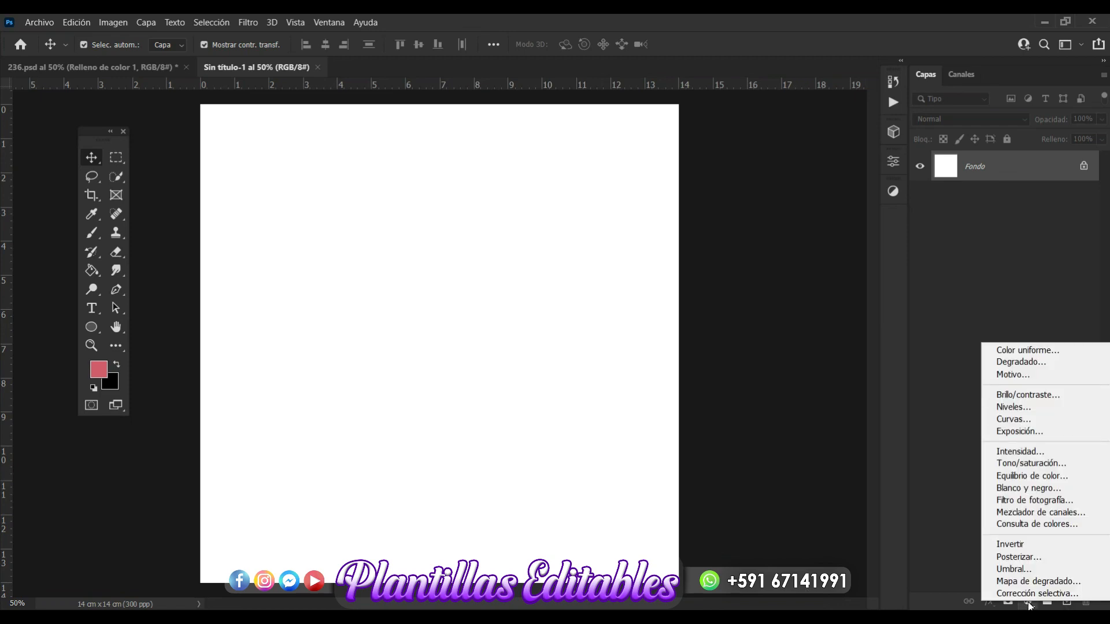
{"action": "left_click", "coordinate": [1026, 351]}
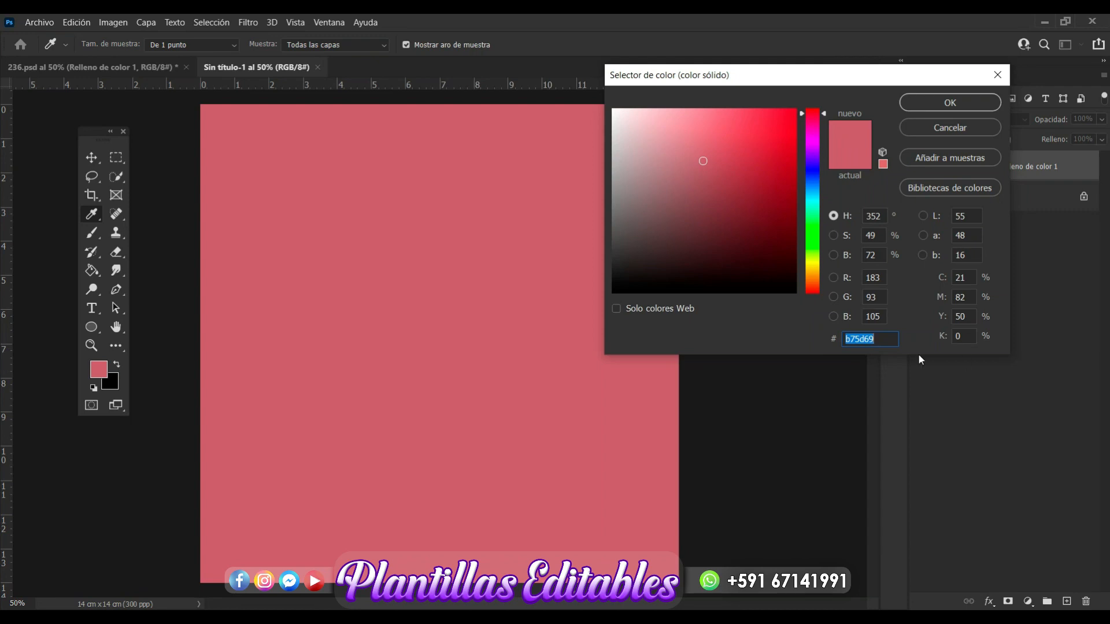
{"action": "type", "text": "41"}
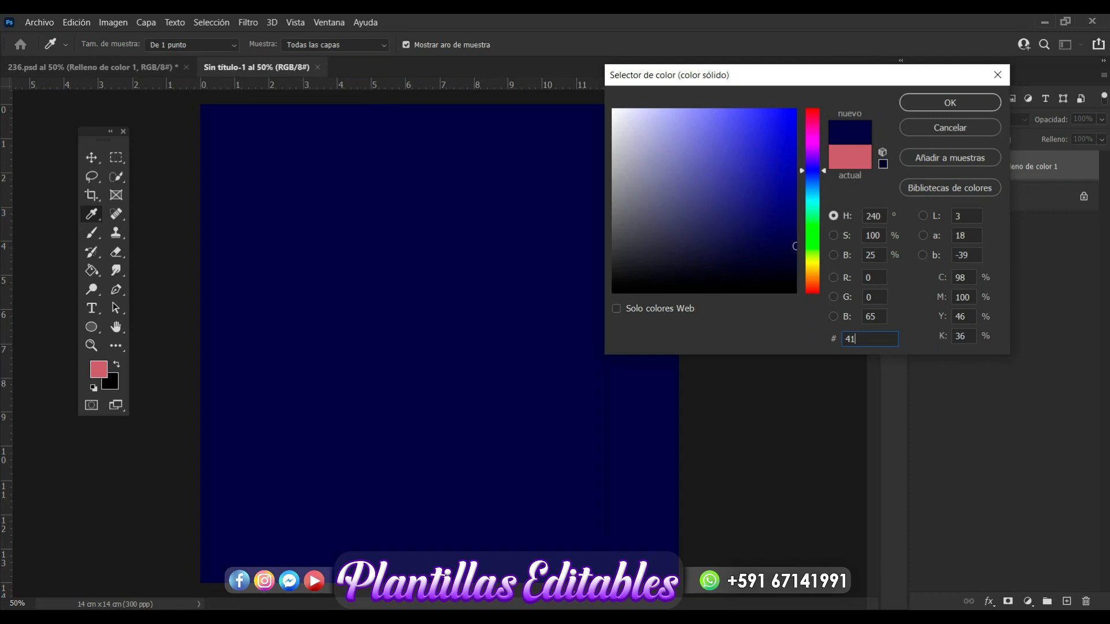
{"action": "type", "text": "0"}
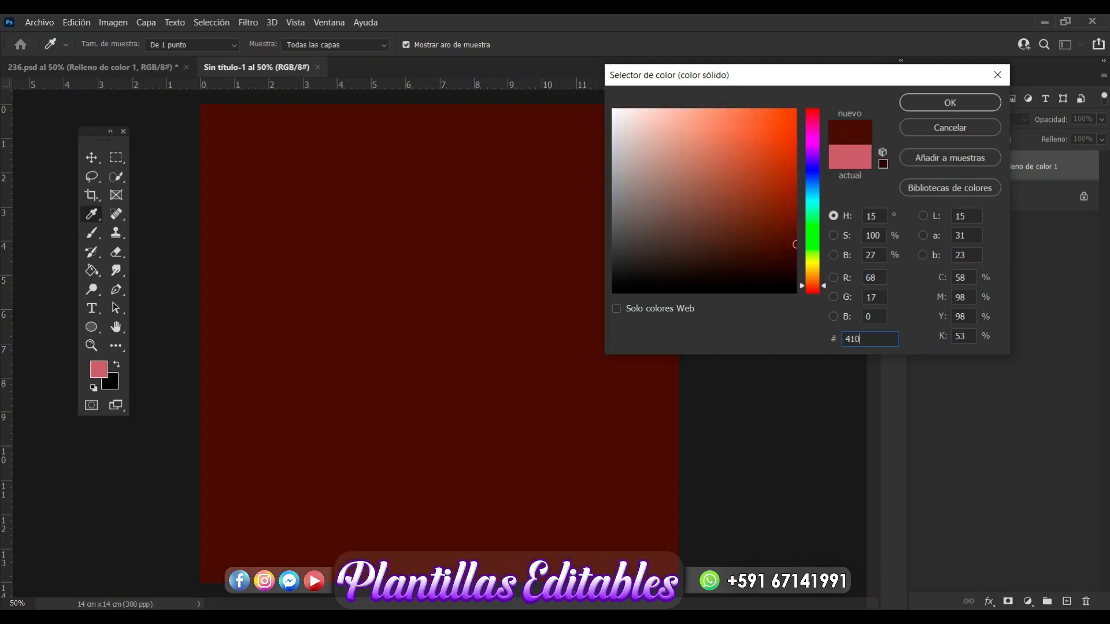
{"action": "type", "text": "1"}
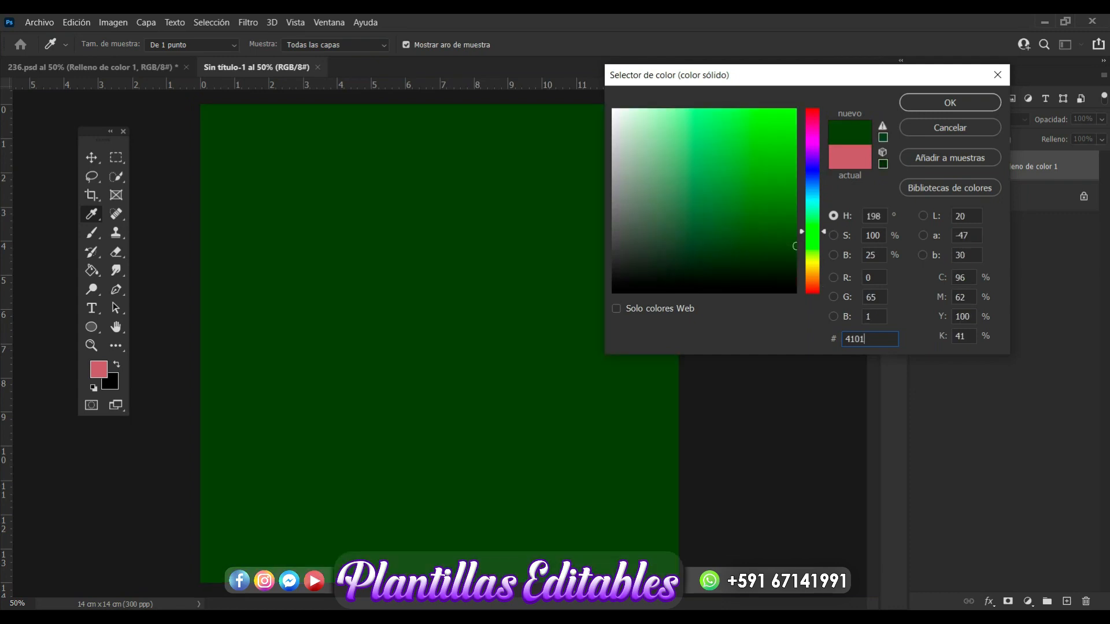
{"action": "type", "text": "5"}
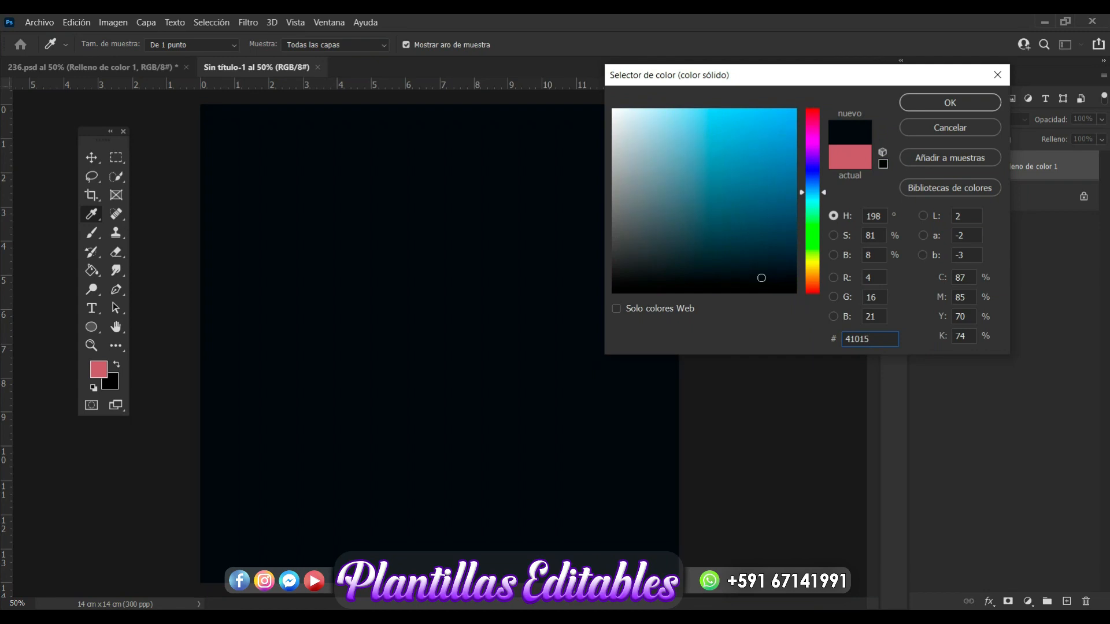
{"action": "type", "text": "c"}
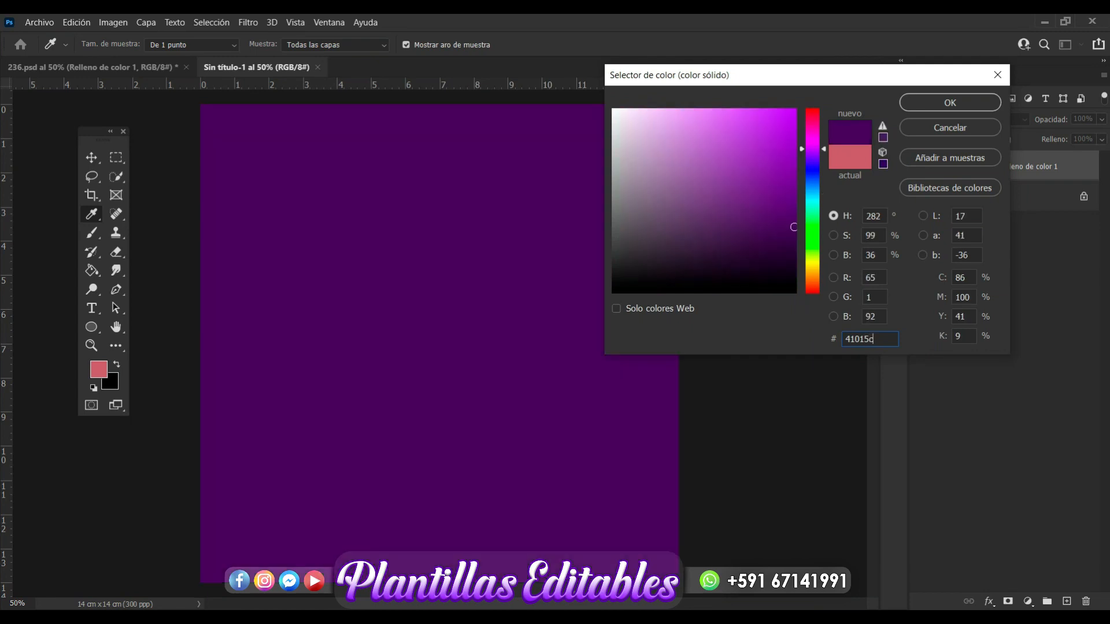
{"action": "left_click", "coordinate": [963, 102]}
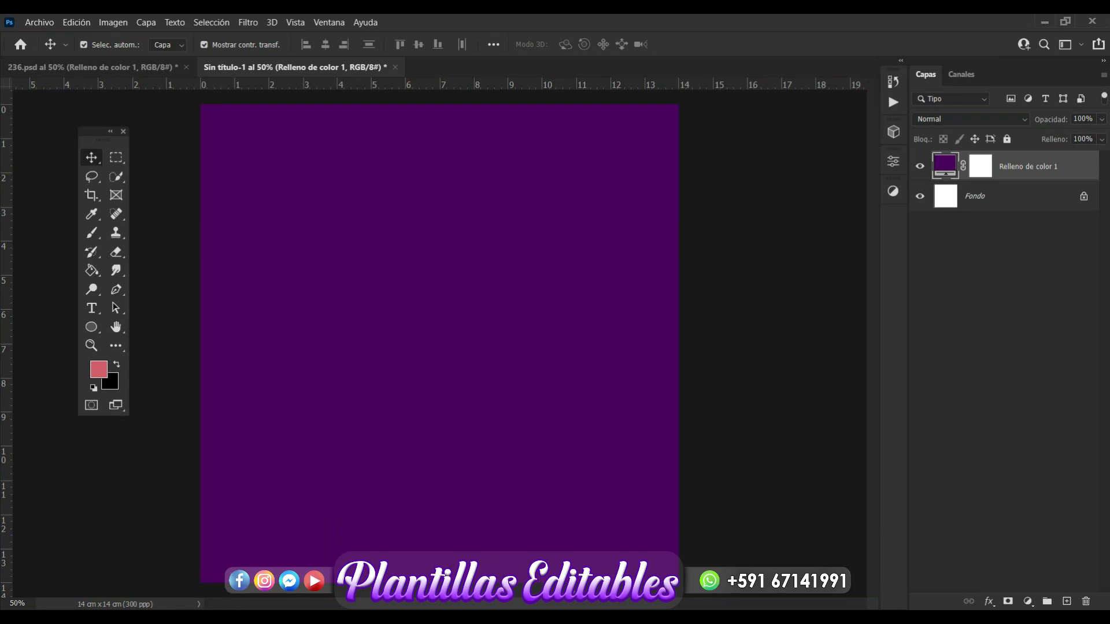
Look through the source images in the tarjeta 1 folder inside Descargas, then return to Photoshop
{"action": "mouse_move", "coordinate": [195, 619]}
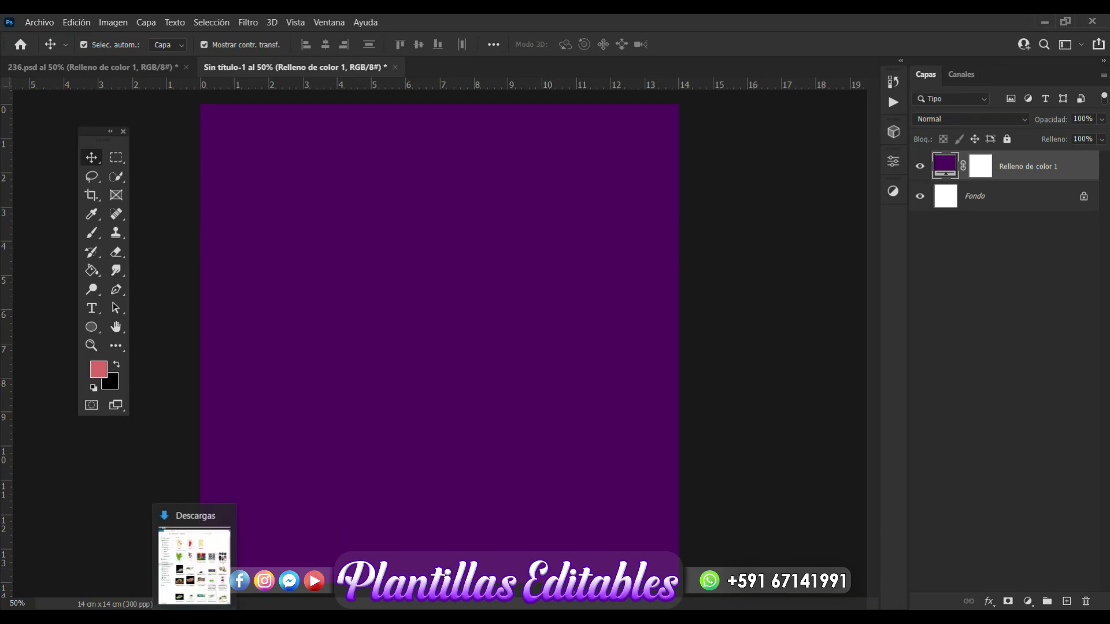
{"action": "left_click", "coordinate": [194, 567]}
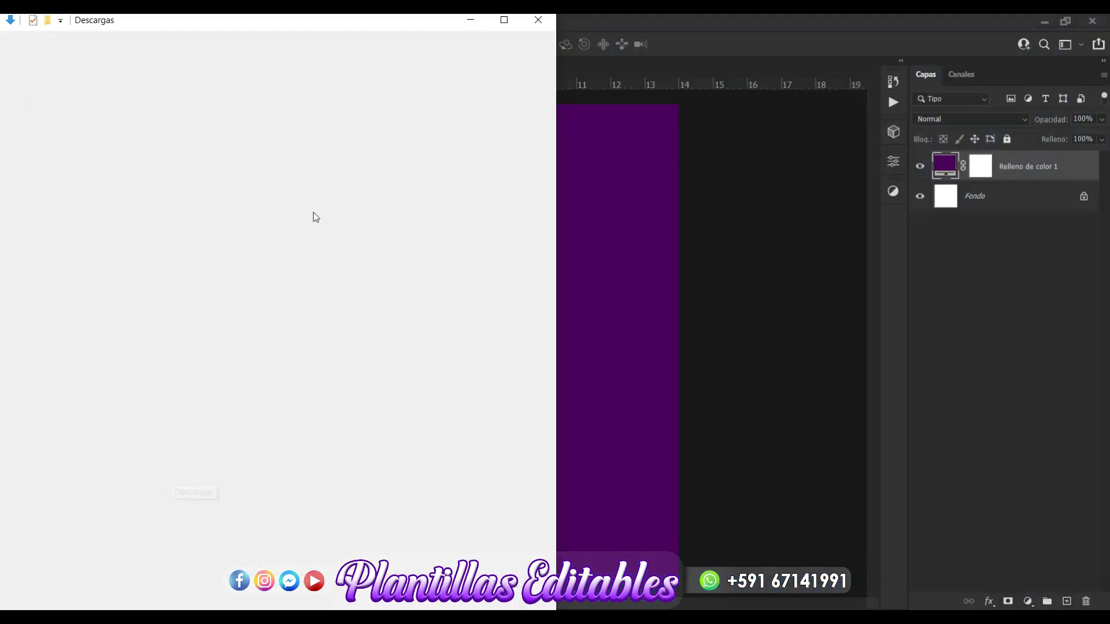
{"action": "double_click", "coordinate": [325, 155]}
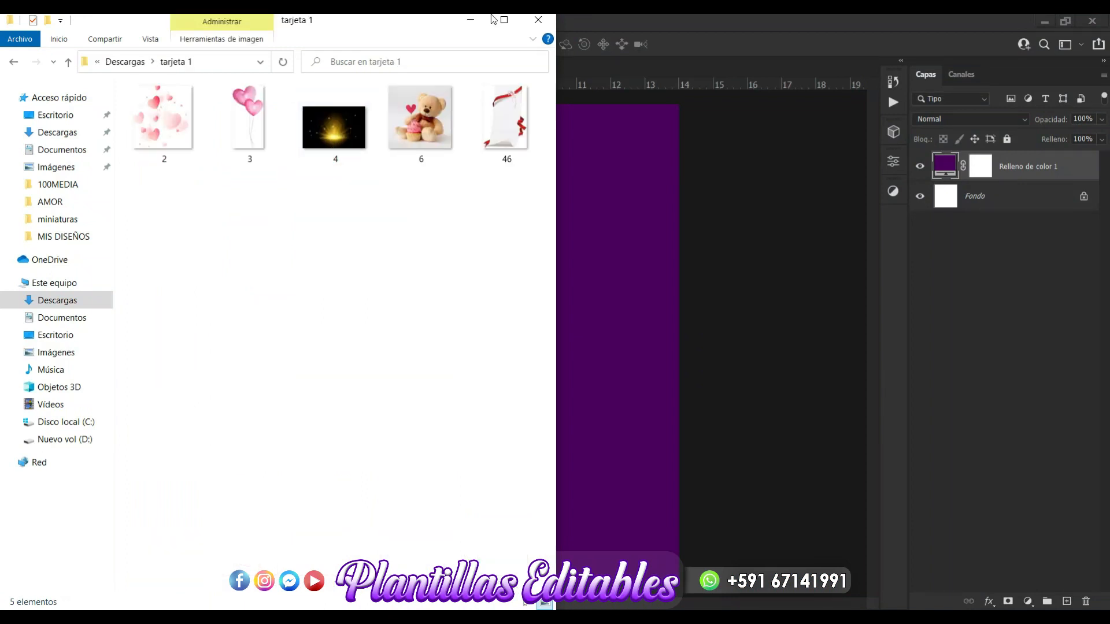
{"action": "left_click", "coordinate": [470, 19]}
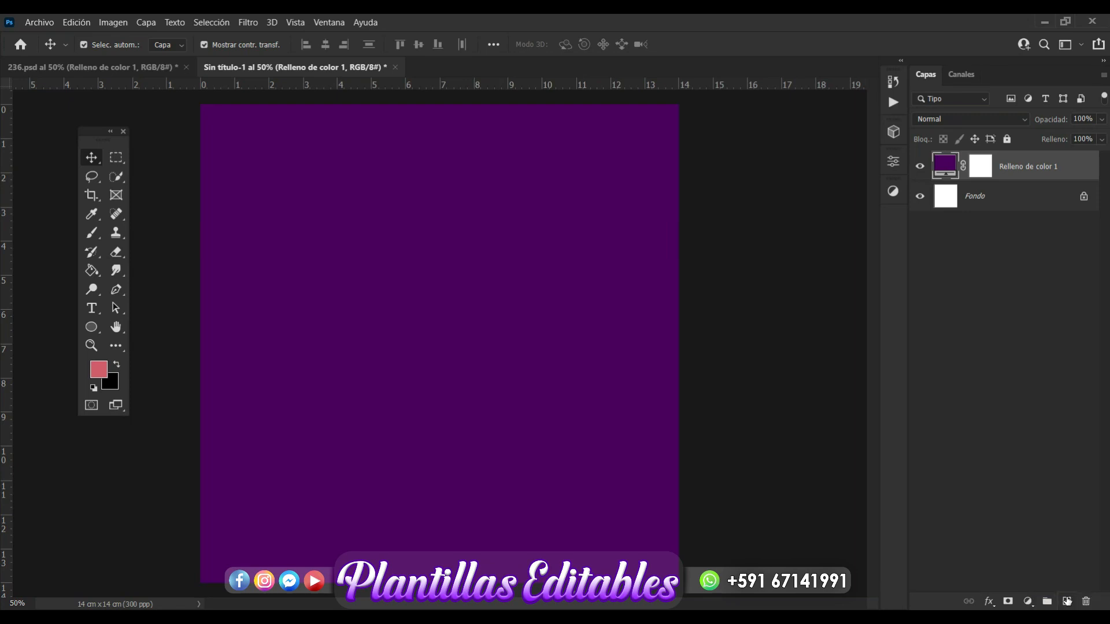
Add an empty layer above the purple fill and activate the Brush tool
{"action": "left_click", "coordinate": [1067, 602]}
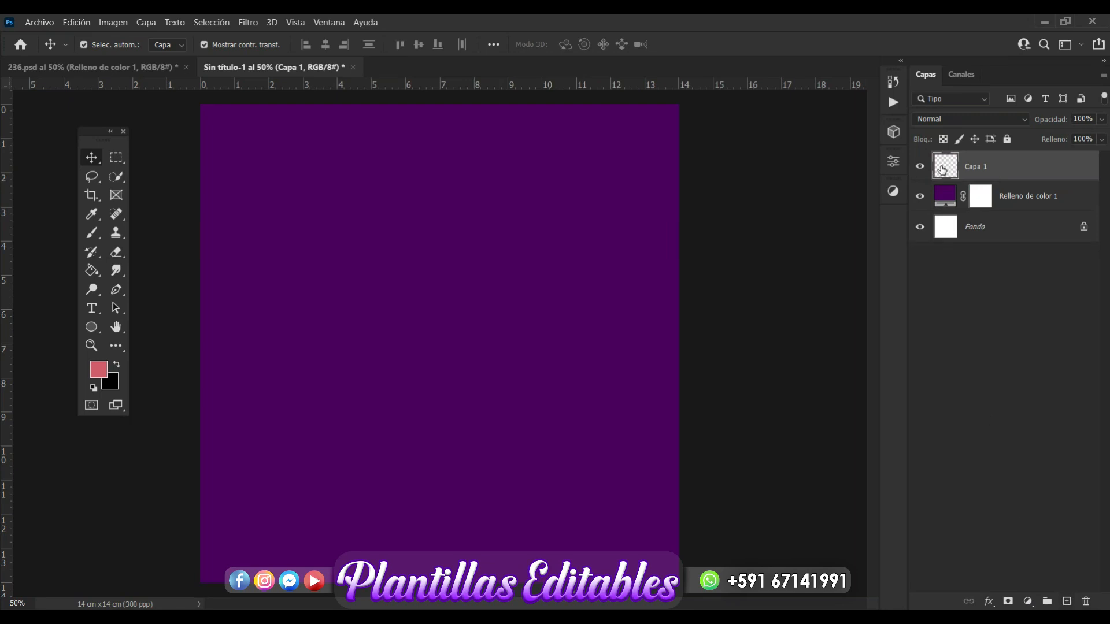
{"action": "left_click", "coordinate": [91, 234]}
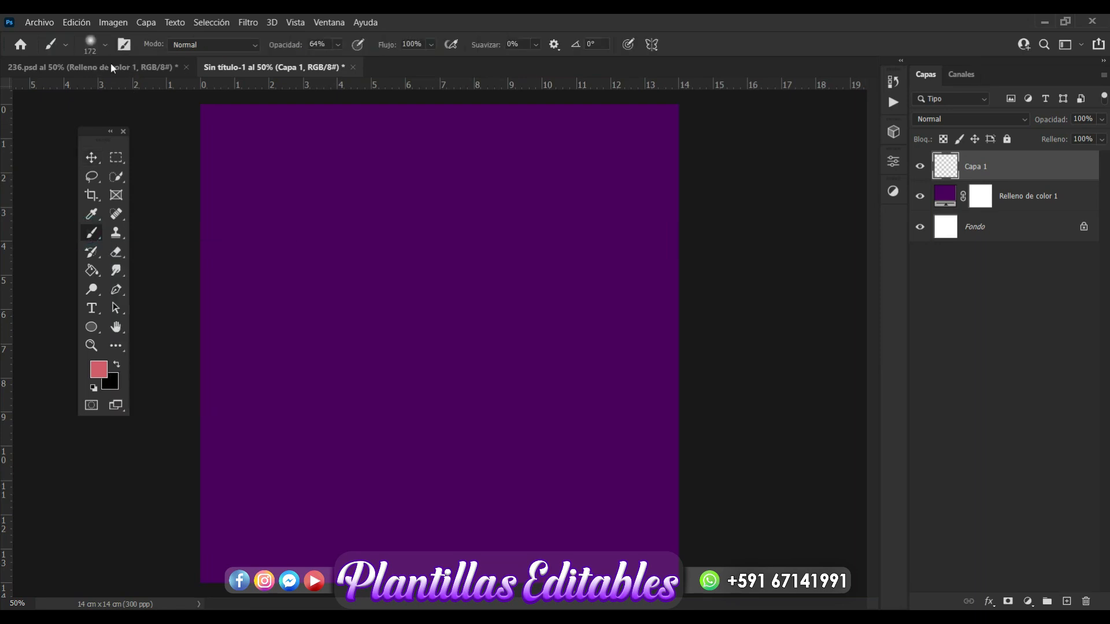
Set the soft brush's size to 1500 px
{"action": "left_click", "coordinate": [105, 45]}
{"action": "left_click", "coordinate": [147, 90]}
{"action": "left_click_drag", "start_coordinate": [147, 92], "coordinate": [165, 90]}
{"action": "left_click", "coordinate": [168, 70]}
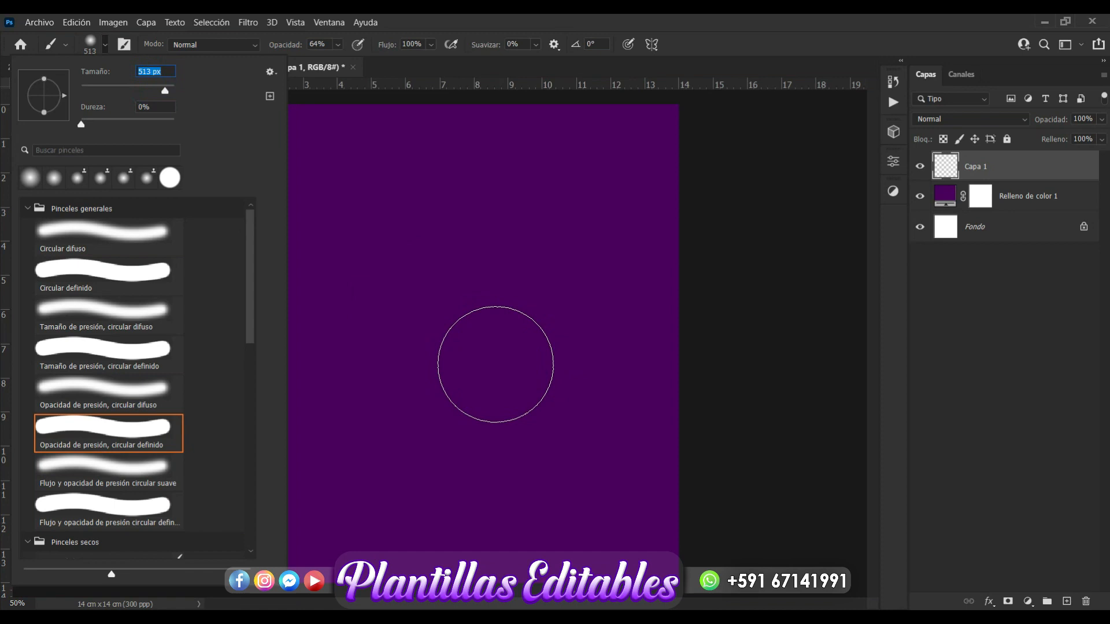
{"action": "type", "text": "15"}
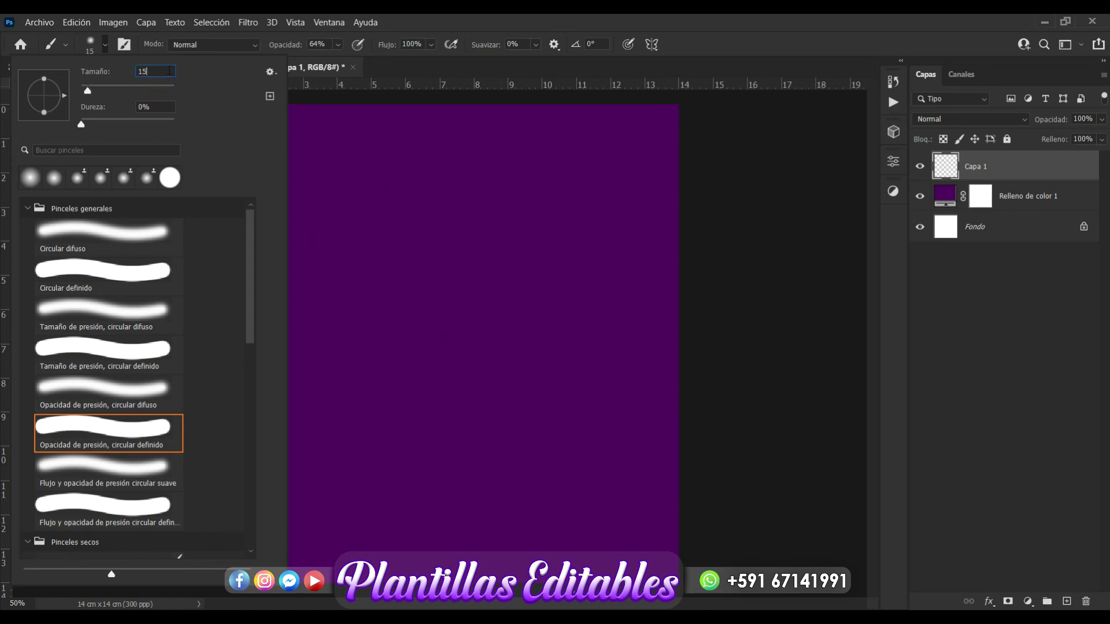
{"action": "type", "text": "00 px"}
{"action": "left_click", "coordinate": [88, 41]}
{"action": "left_click", "coordinate": [91, 44]}
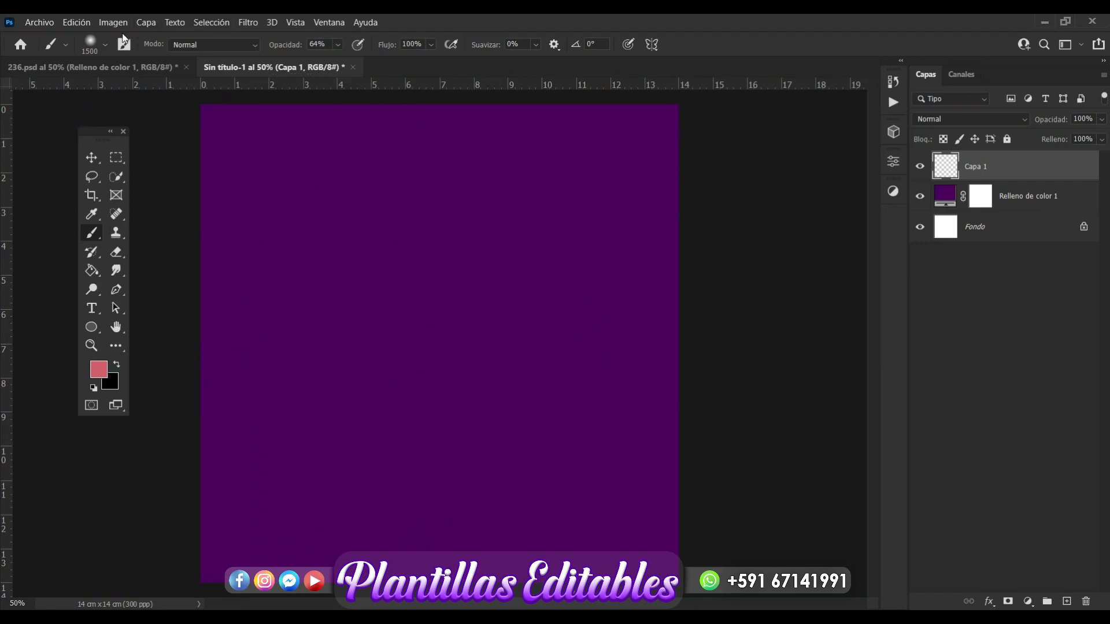
Set the soft brush's size to 1800 px
{"action": "left_click", "coordinate": [103, 45]}
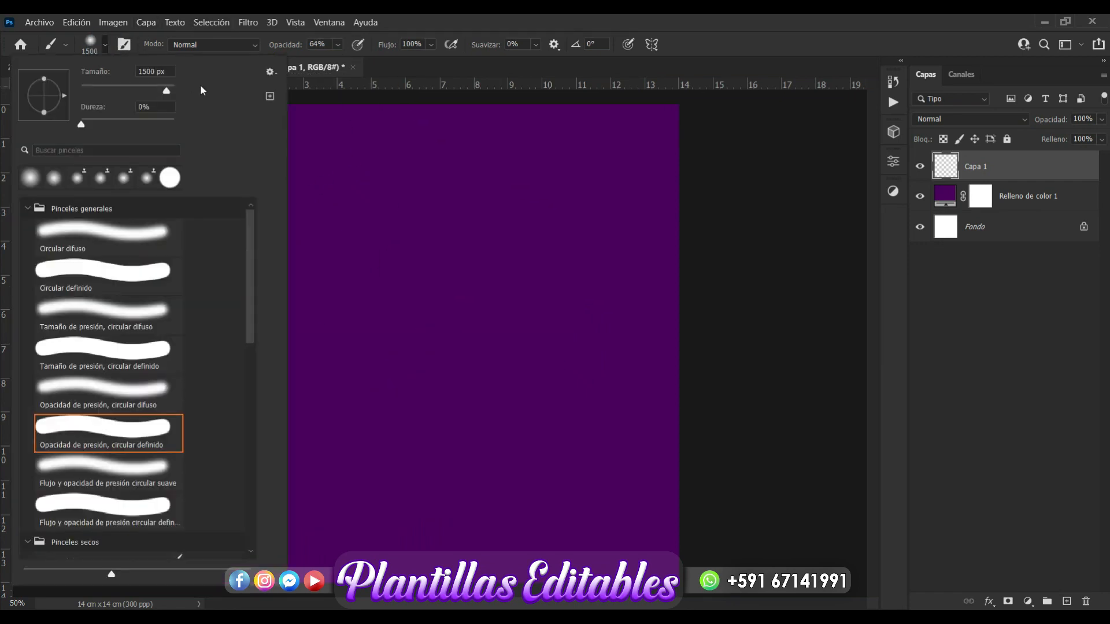
{"action": "left_click", "coordinate": [166, 74]}
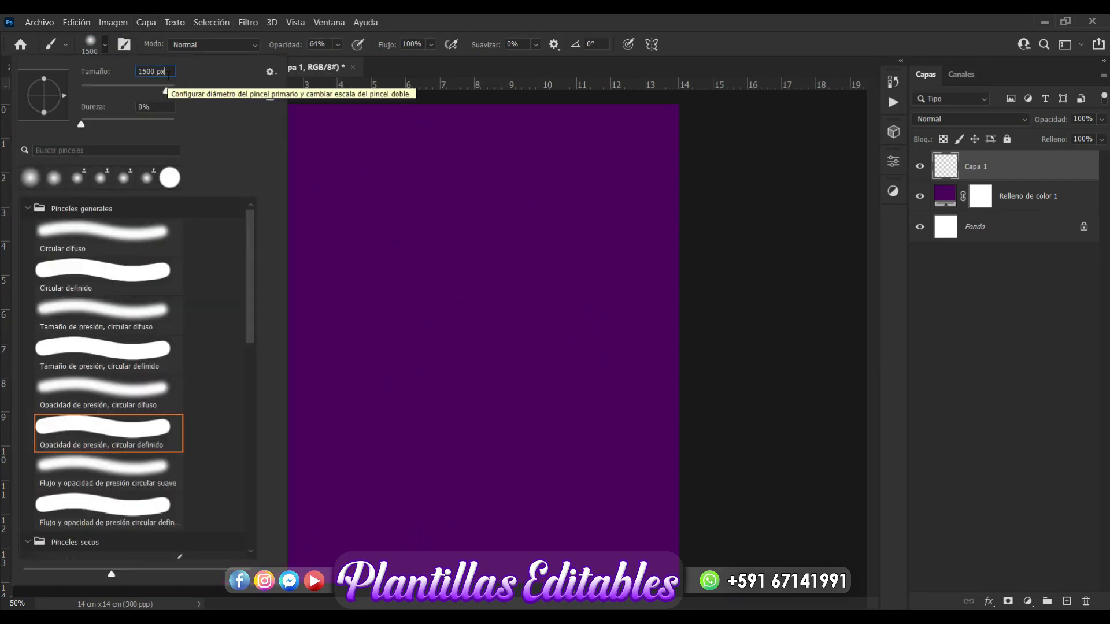
{"action": "key", "text": "BackSpace"}
{"action": "key", "text": "BackSpace"}
{"action": "key", "text": "BackSpace"}
{"action": "key", "text": "BackSpace"}
{"action": "key", "text": "BackSpace"}
{"action": "key", "text": "BackSpace"}
{"action": "key", "text": "BackSpace"}
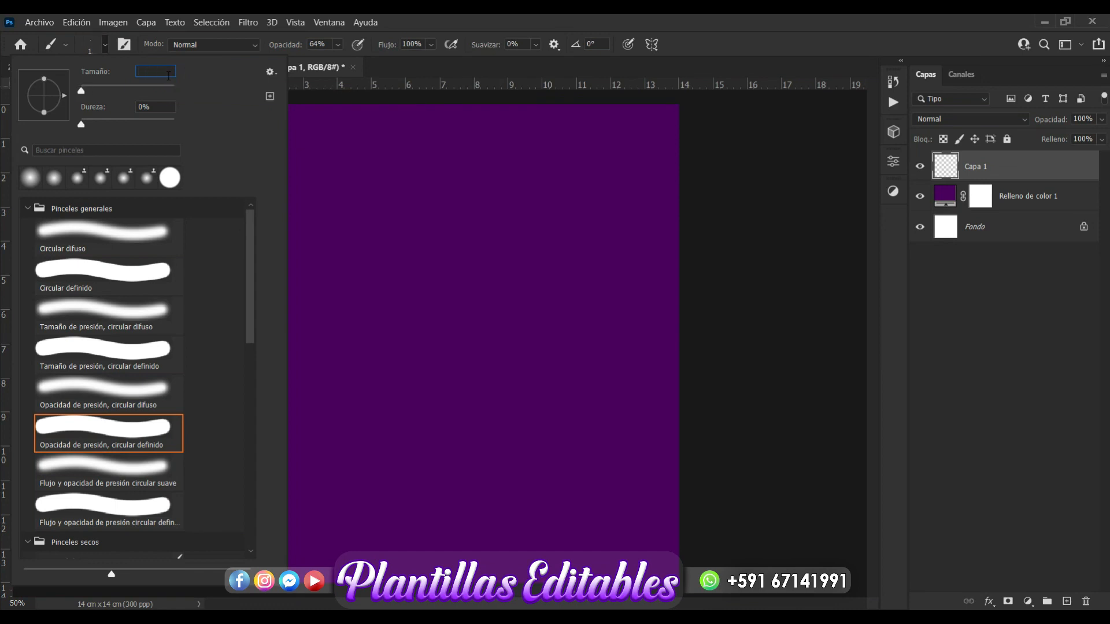
{"action": "type", "text": "1800"}
{"action": "left_click", "coordinate": [89, 43]}
{"action": "left_click", "coordinate": [88, 39]}
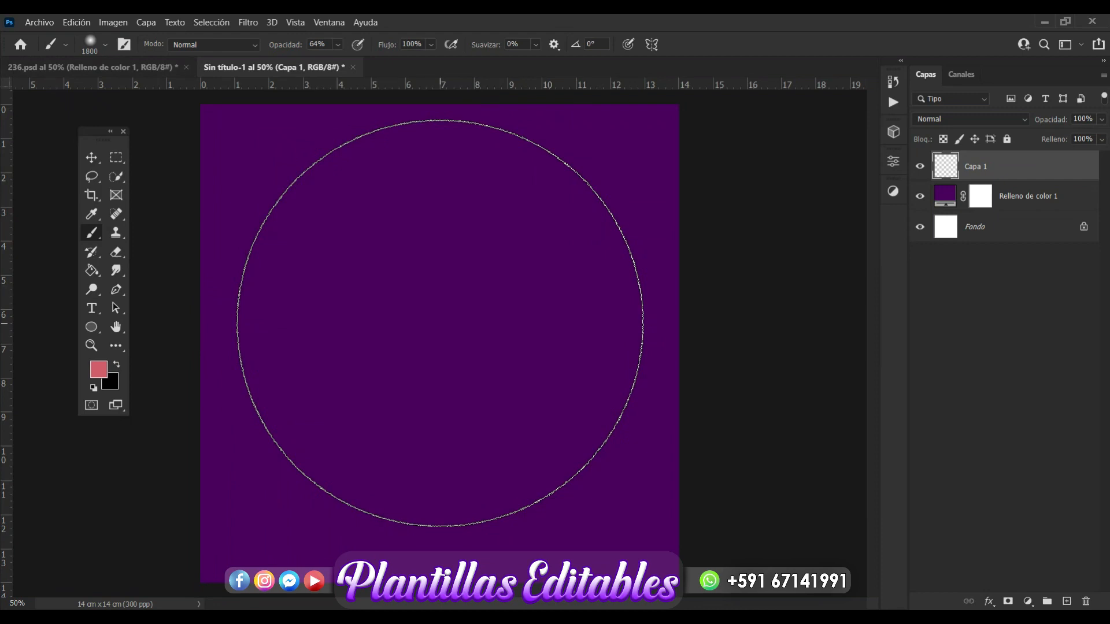
Set the foreground color to light yellow #fcec91 and resume the Brush tool
{"action": "left_click", "coordinate": [99, 370]}
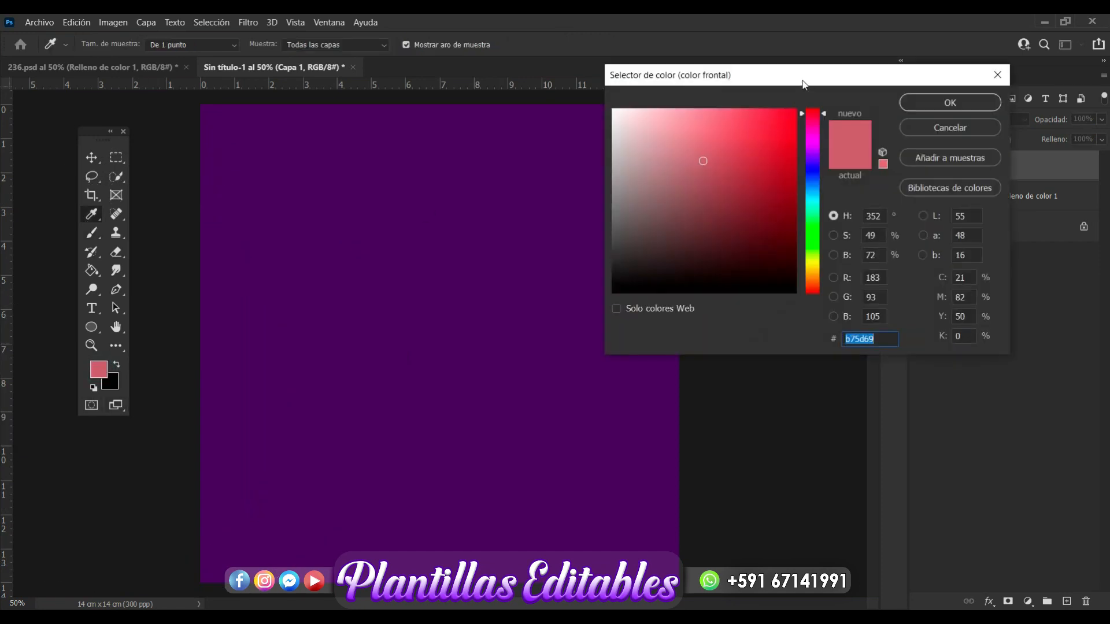
{"action": "left_click_drag", "start_coordinate": [804, 85], "coordinate": [750, 96]}
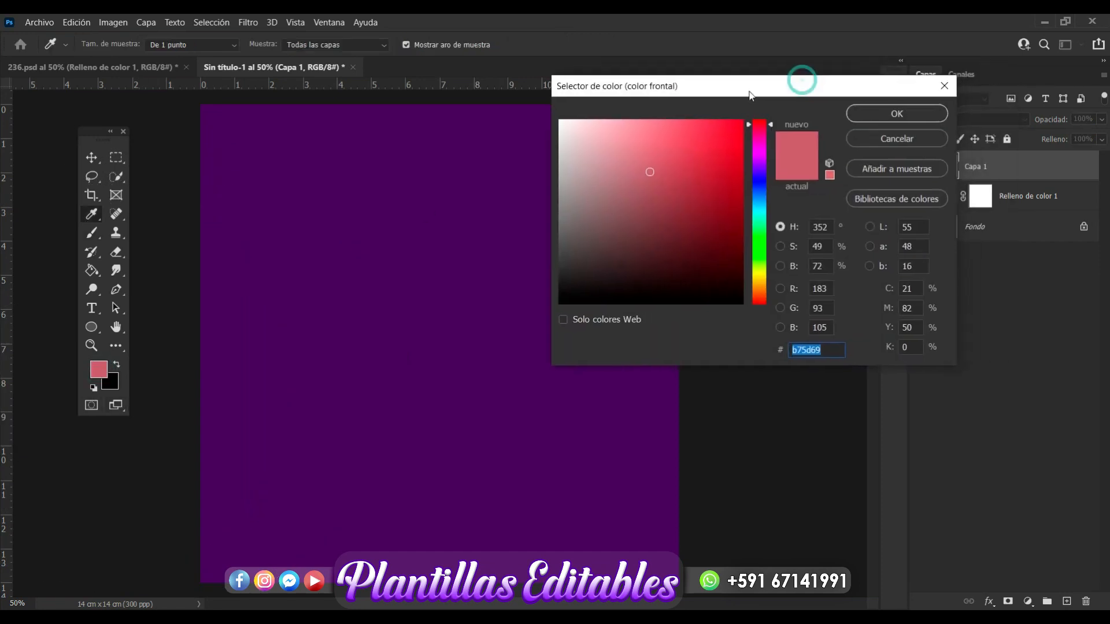
{"action": "left_click", "coordinate": [759, 278]}
{"action": "left_click", "coordinate": [637, 122]}
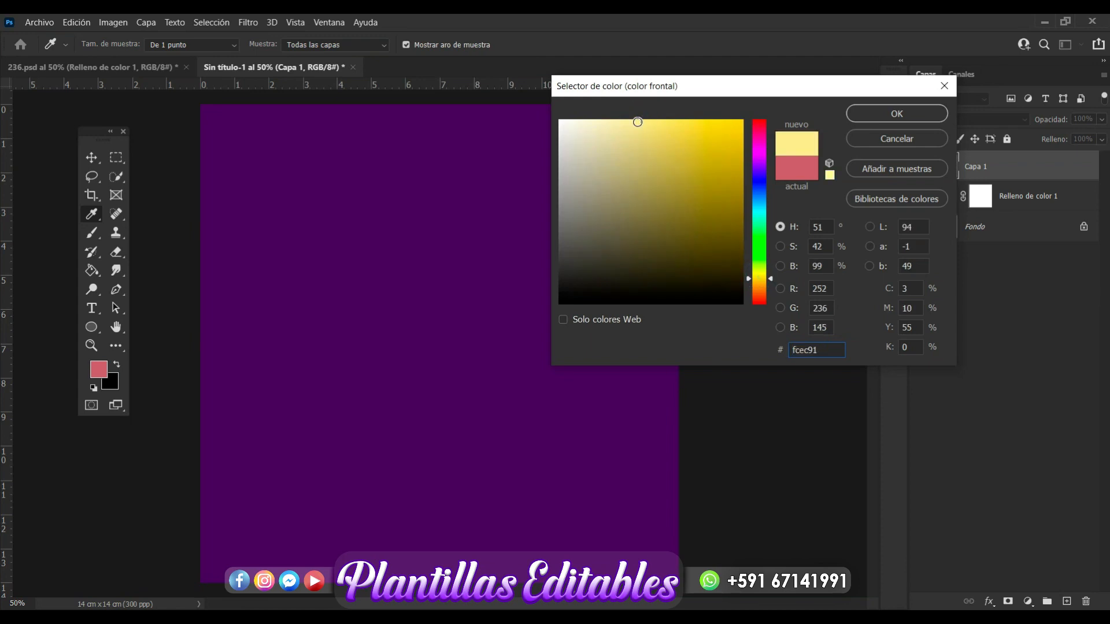
{"action": "left_click", "coordinate": [898, 113]}
{"action": "key", "text": "b"}
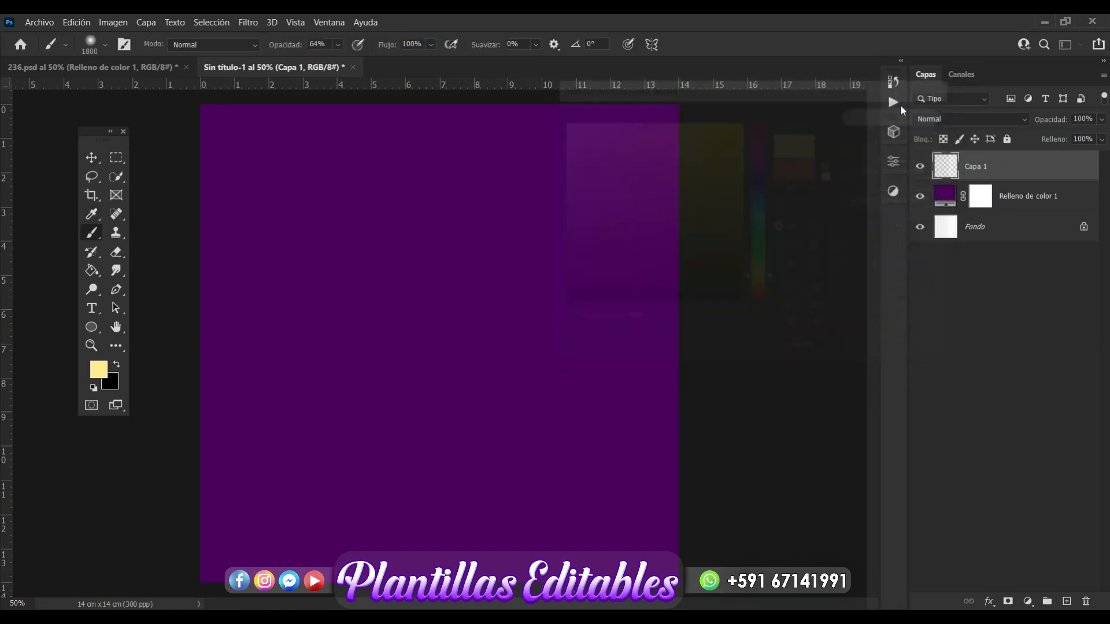
Paint a soft yellow glow in the middle of the canvas with two overlapping brush dabs, undoing any extra dab
{"action": "left_click", "coordinate": [442, 326]}
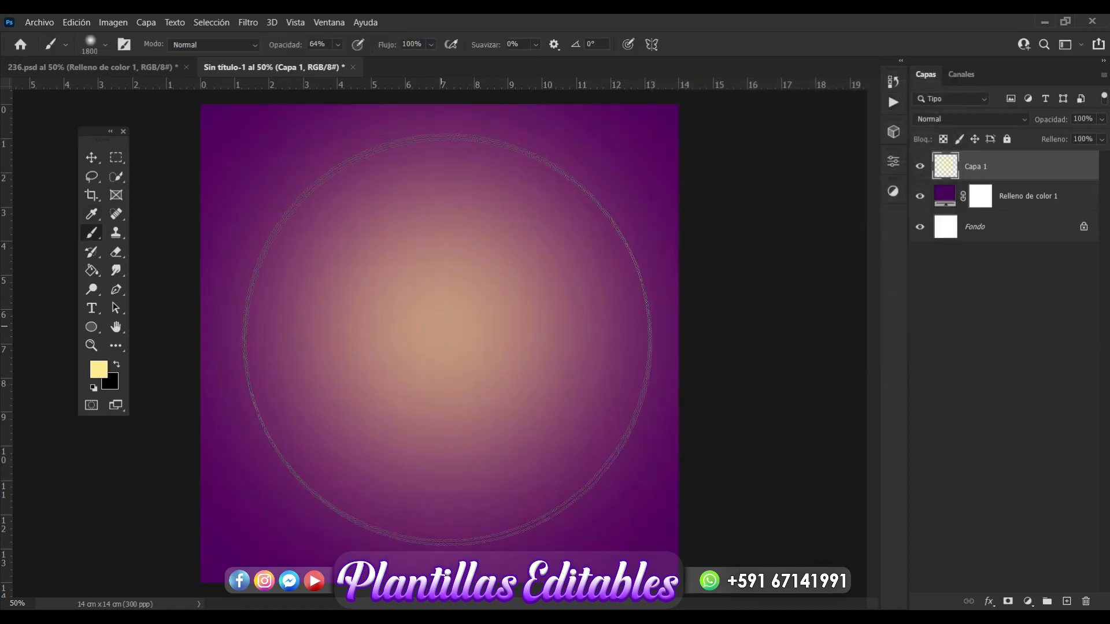
{"action": "left_click", "coordinate": [453, 351]}
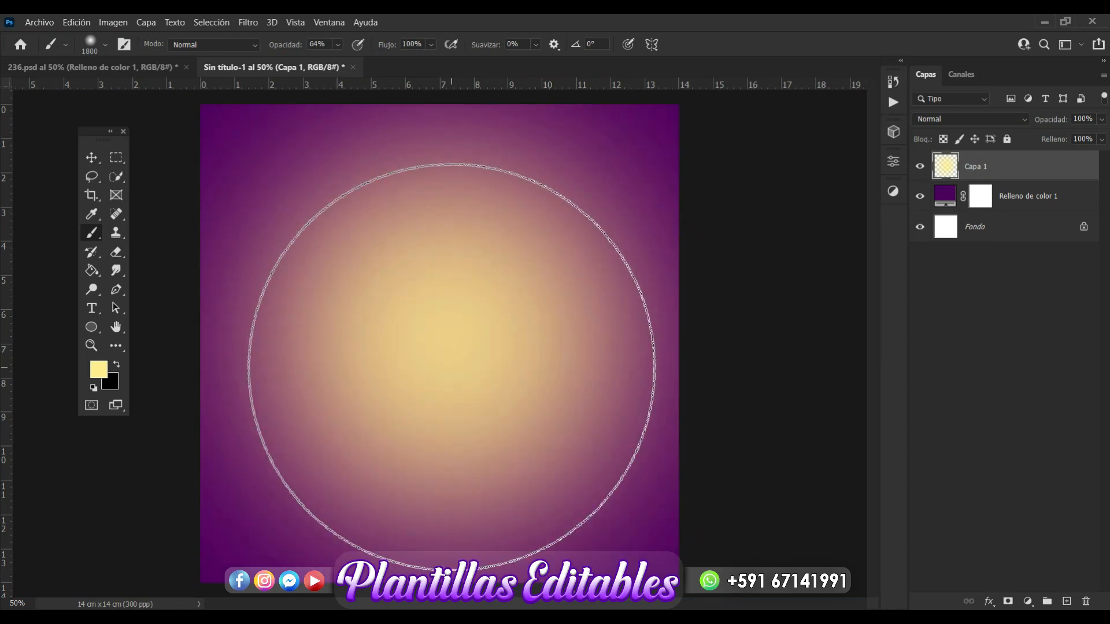
{"action": "left_click", "coordinate": [451, 367]}
{"action": "key", "text": "ctrl+z"}
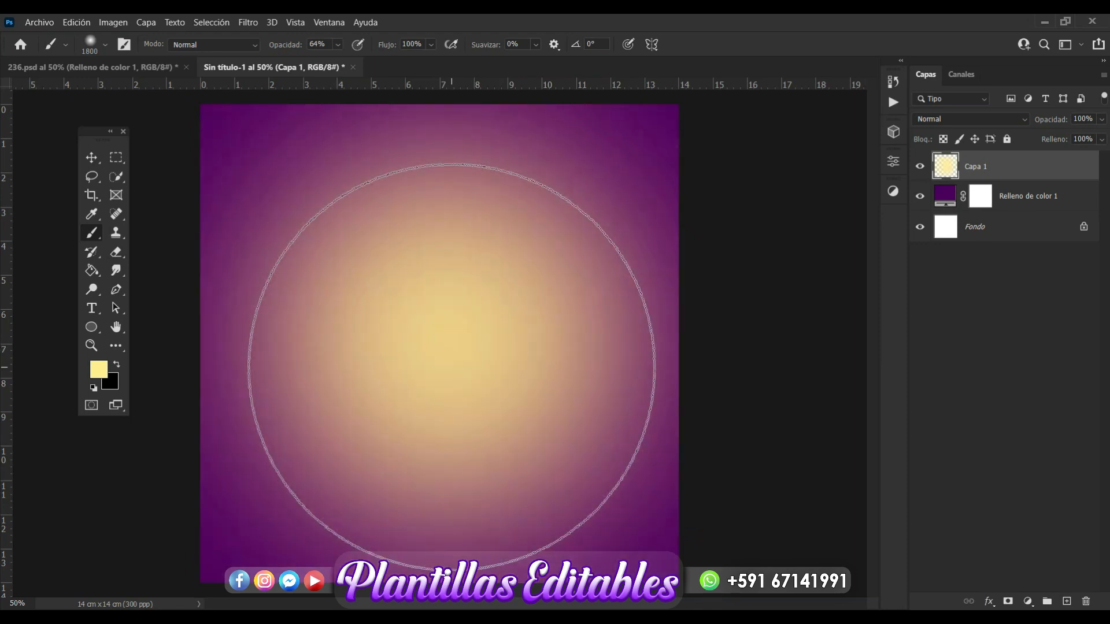
{"action": "left_click", "coordinate": [91, 157]}
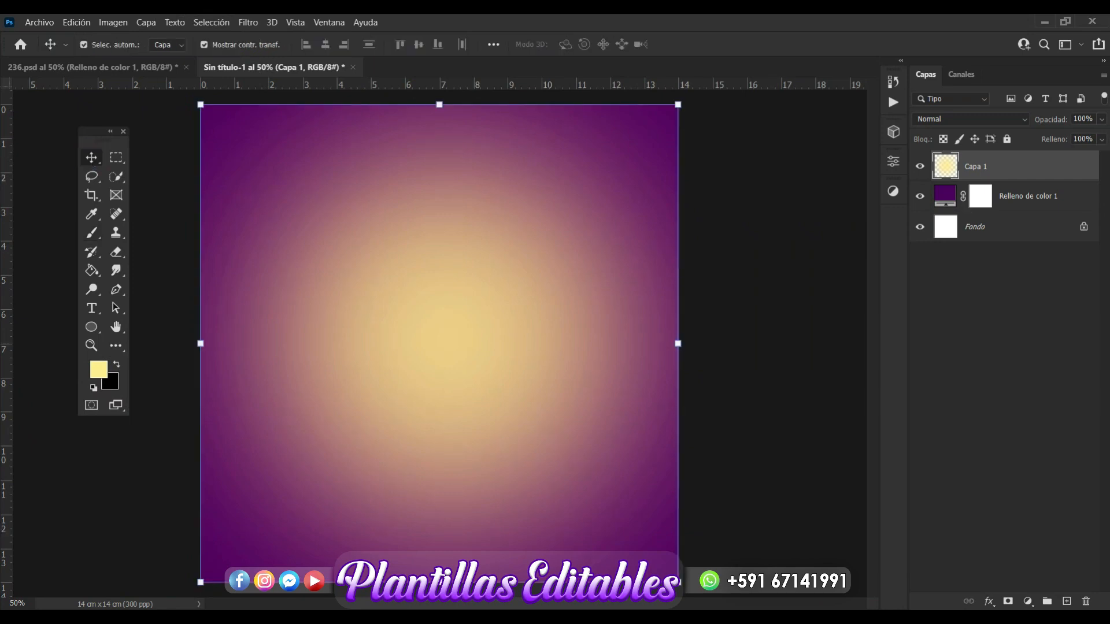
Add a new layer above the yellow glow and set the soft brush's size to 1000 px
{"action": "left_click", "coordinate": [1067, 601]}
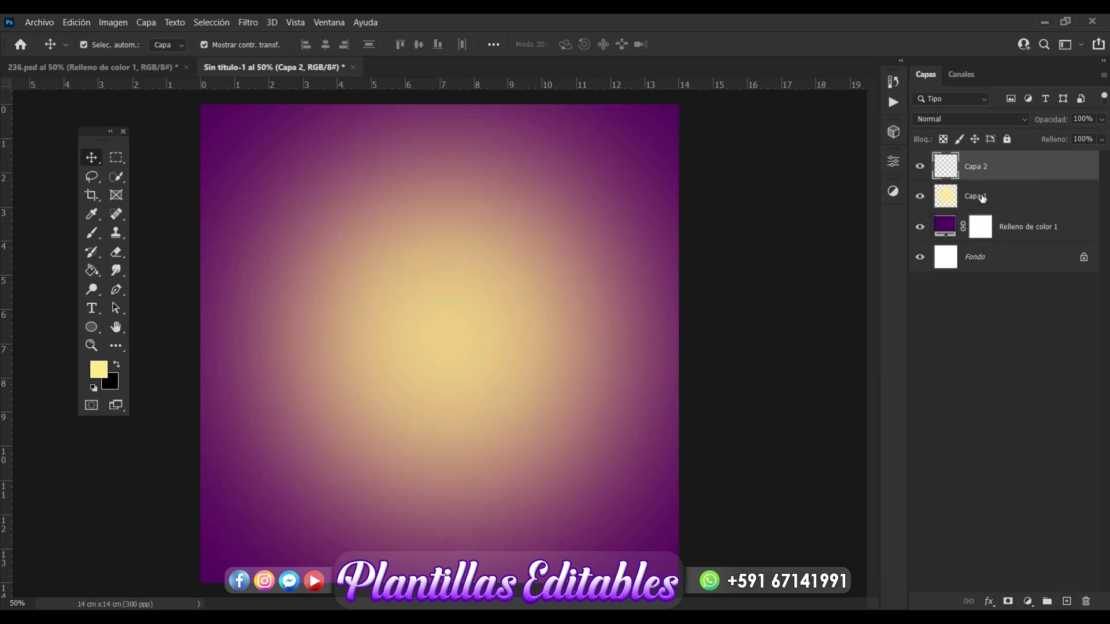
{"action": "left_click", "coordinate": [92, 231]}
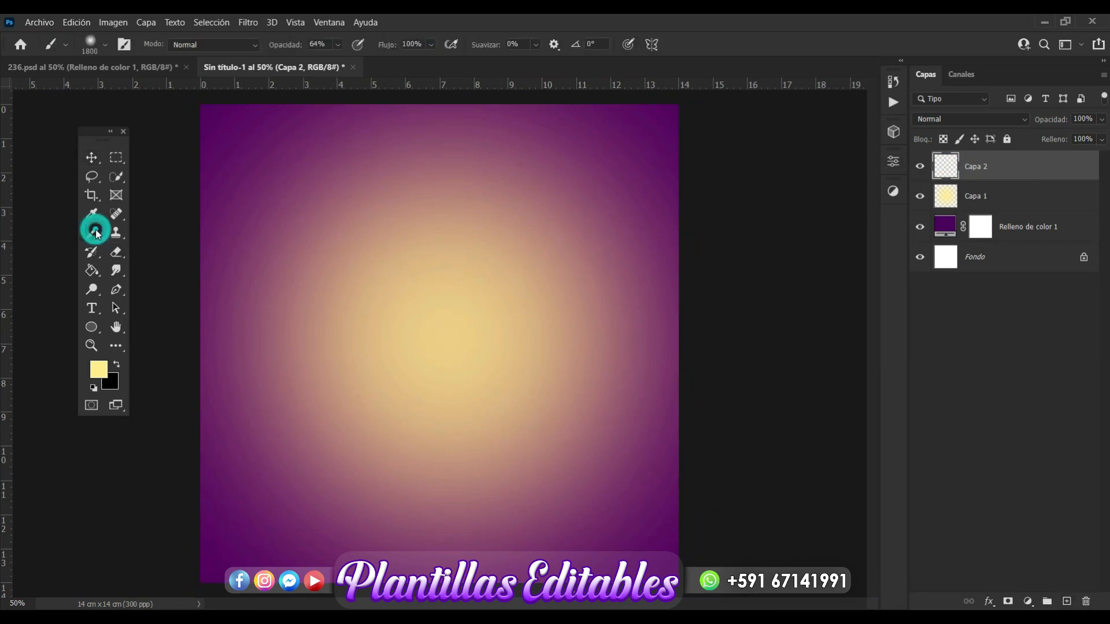
{"action": "left_click", "coordinate": [105, 45]}
{"action": "double_click", "coordinate": [169, 72]}
{"action": "type", "text": "1000 px"}
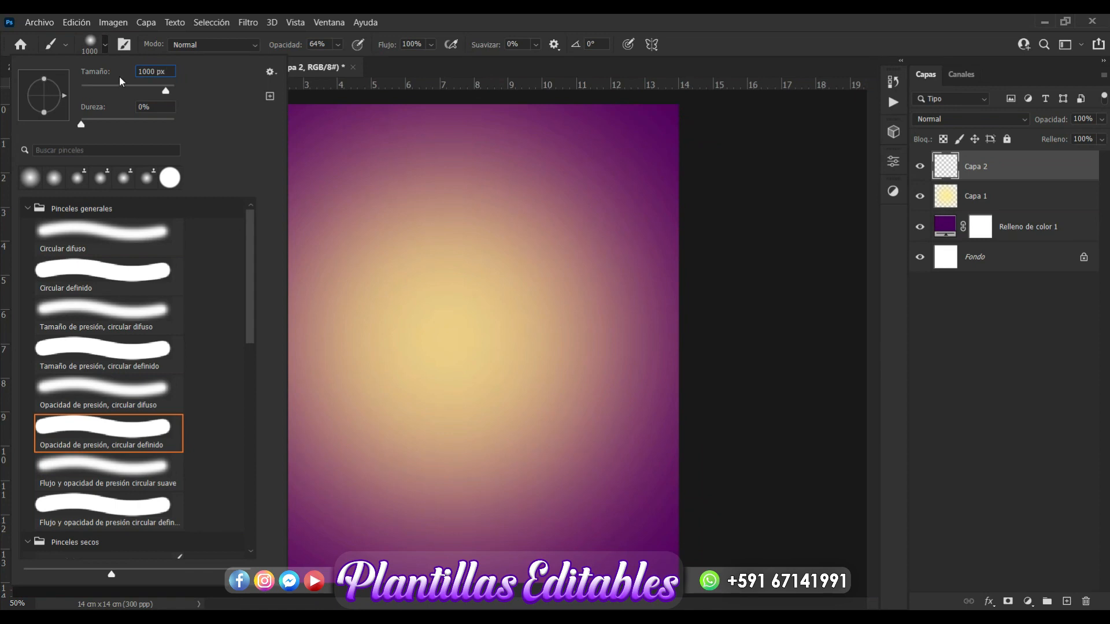
{"action": "key", "text": "Return"}
{"action": "left_click", "coordinate": [92, 44]}
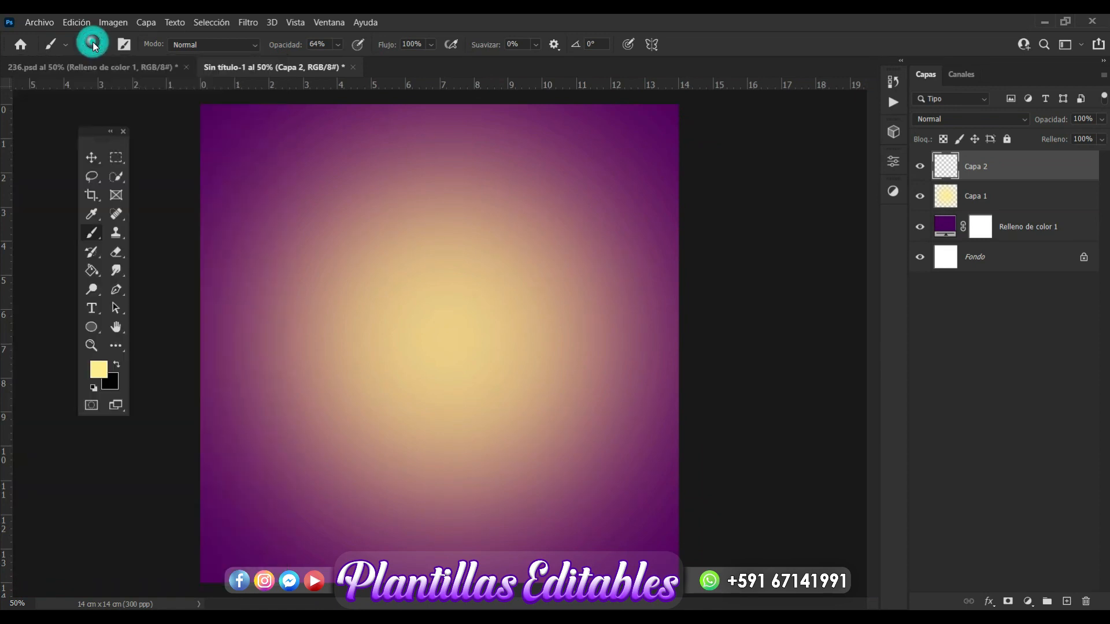
Set the foreground color to pale cream #faf4d0
{"action": "left_click", "coordinate": [103, 377]}
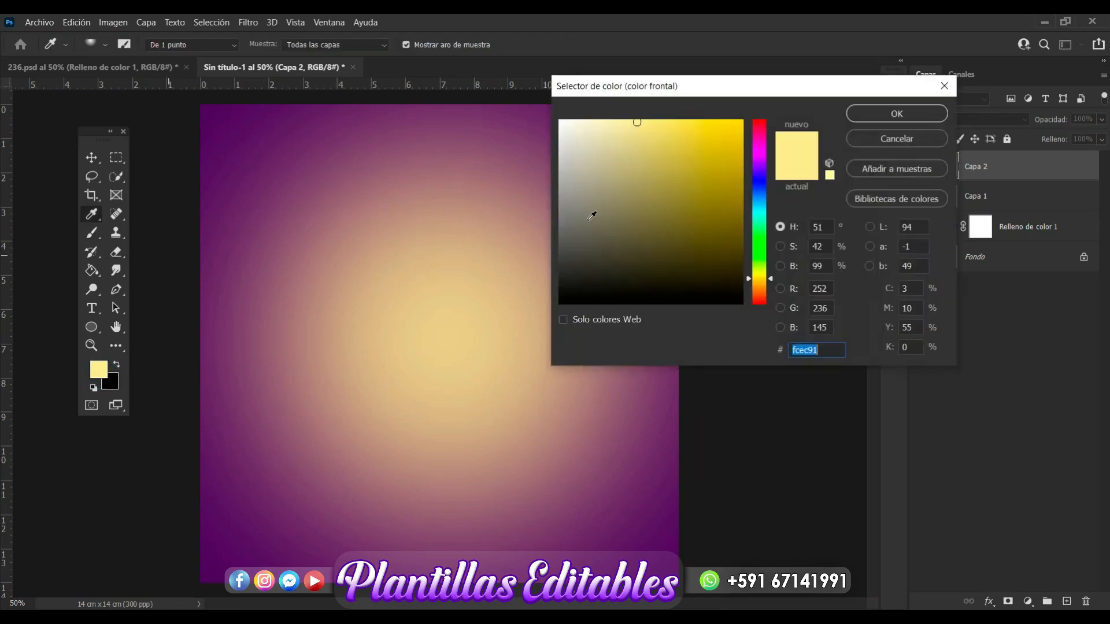
{"action": "left_click", "coordinate": [600, 123]}
{"action": "left_click", "coordinate": [591, 123]}
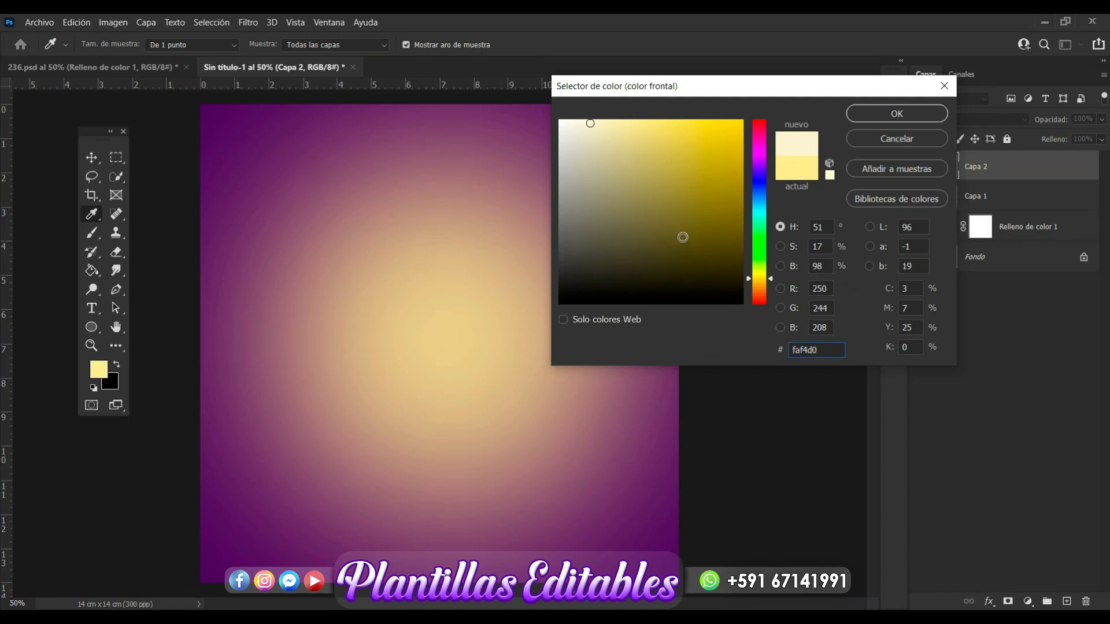
{"action": "left_click", "coordinate": [885, 114]}
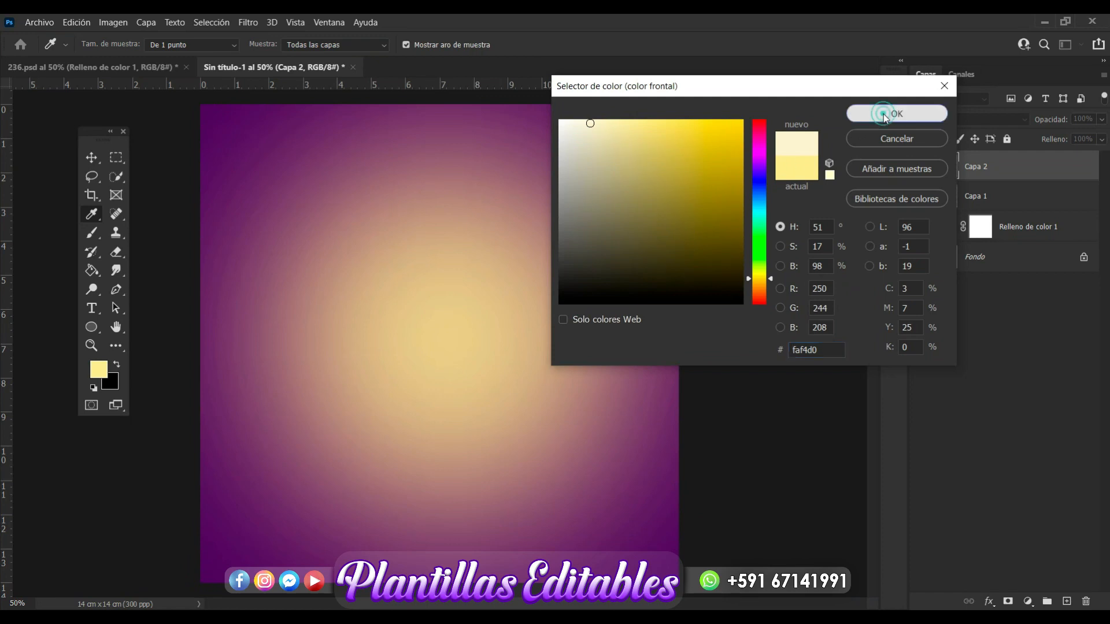
Paint a pale cream glow over the centre and lower middle of the canvas with several overlapping soft brush dabs on Capa 2
{"action": "key", "text": "b"}
{"action": "left_click", "coordinate": [440, 368]}
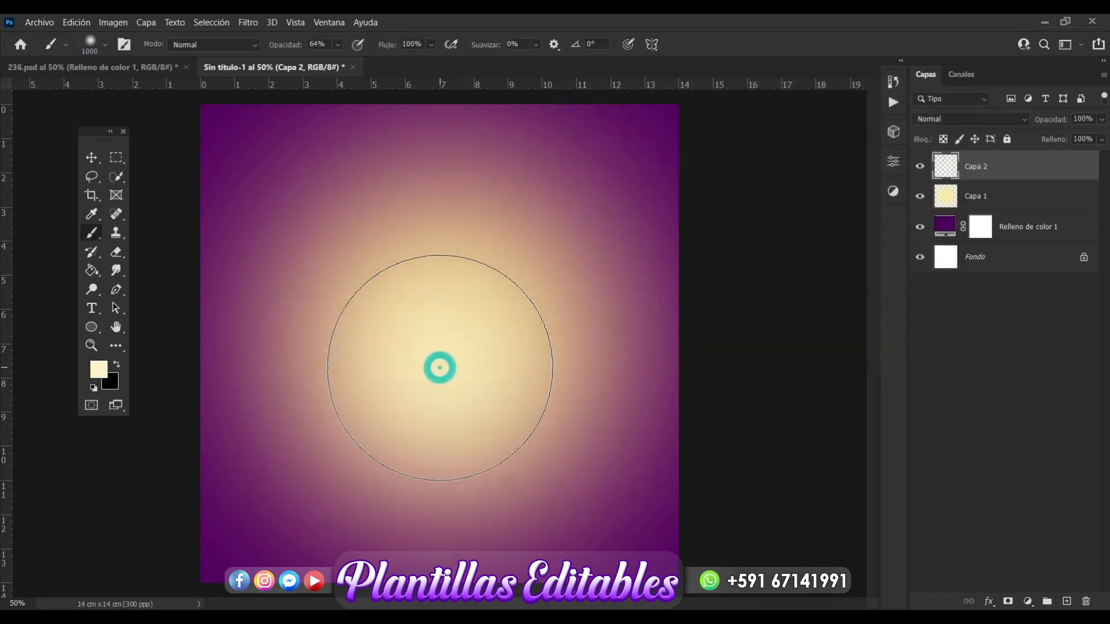
{"action": "left_click", "coordinate": [426, 365]}
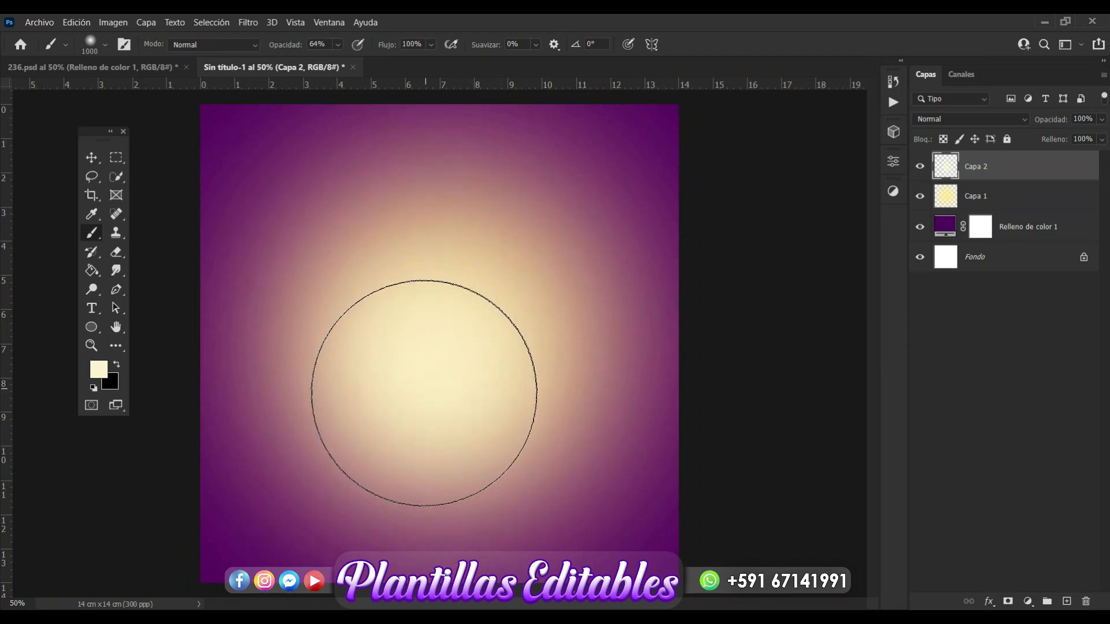
{"action": "left_click", "coordinate": [424, 392]}
{"action": "left_click_drag", "start_coordinate": [377, 410], "coordinate": [448, 397]}
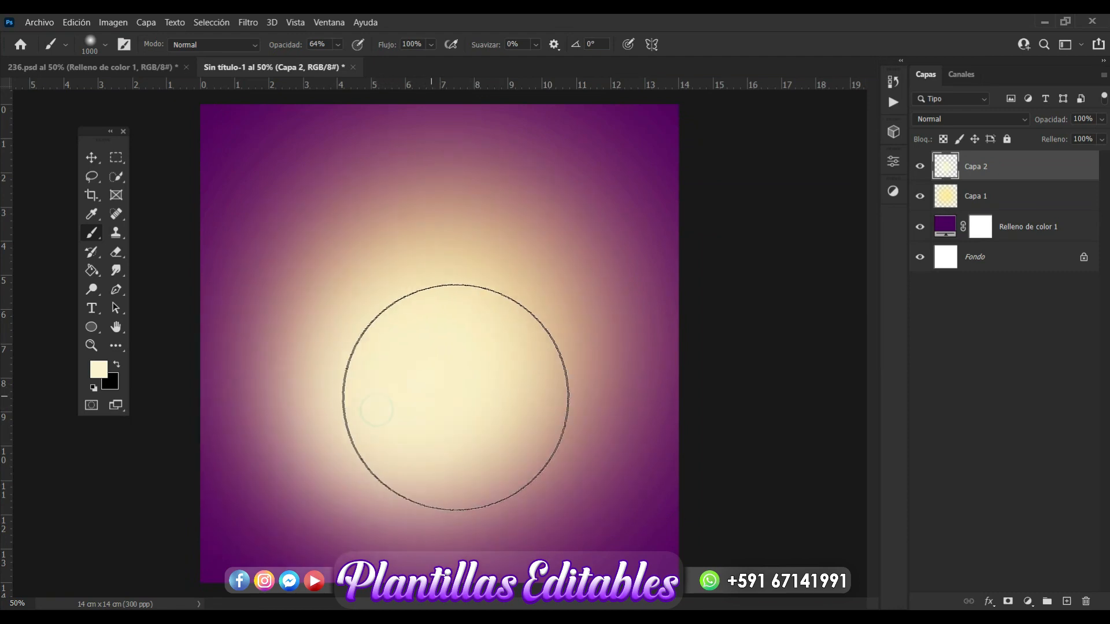
{"action": "left_click", "coordinate": [474, 401]}
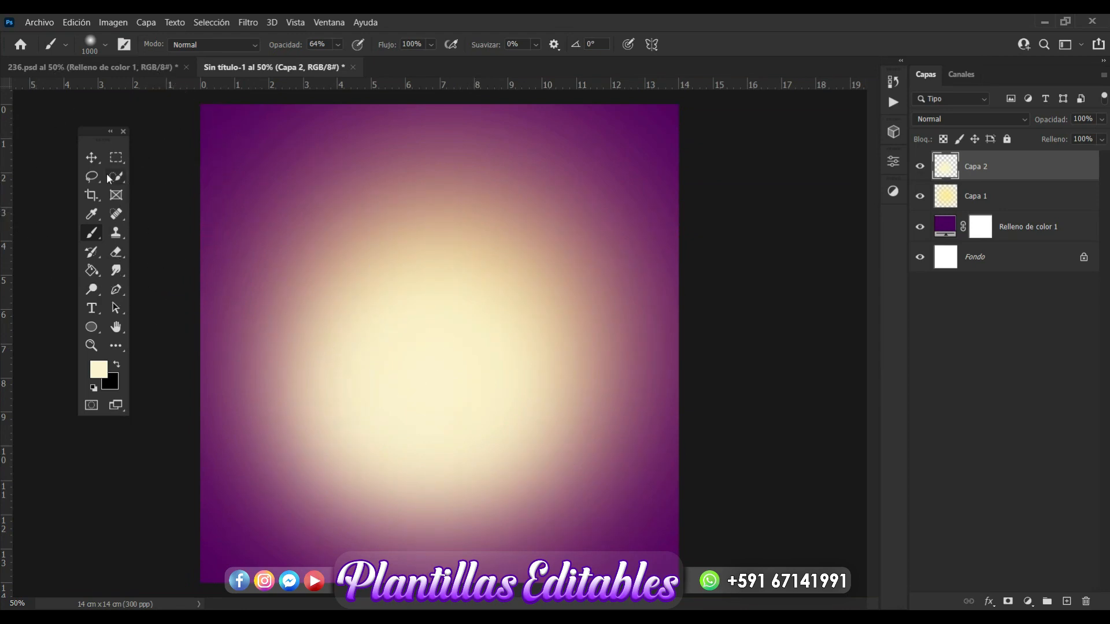
{"action": "left_click", "coordinate": [94, 158]}
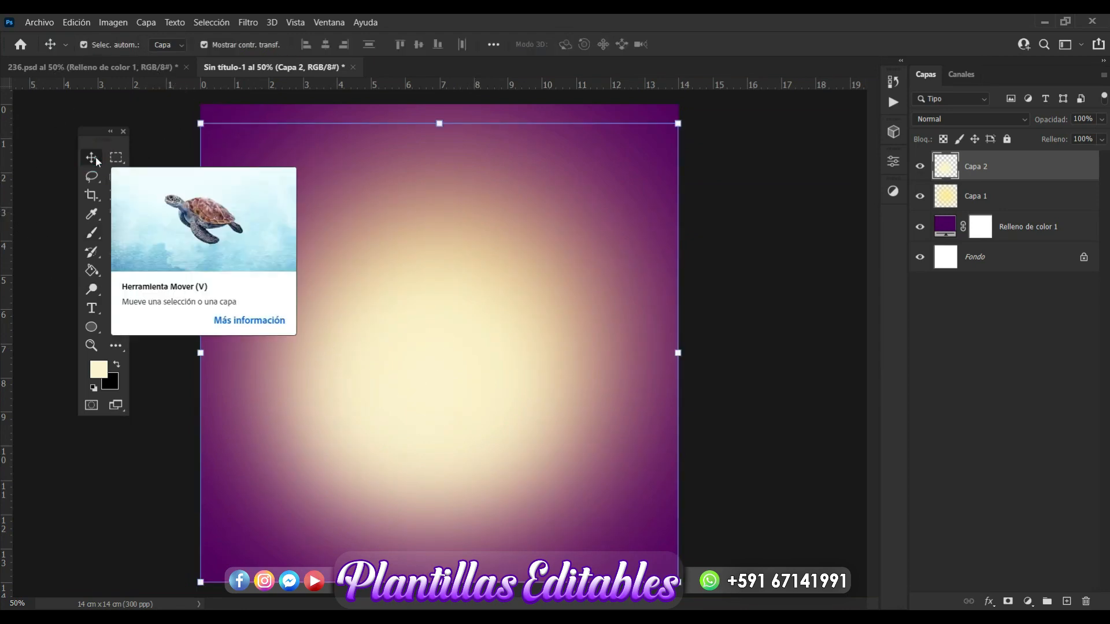
{"action": "left_click", "coordinate": [740, 176]}
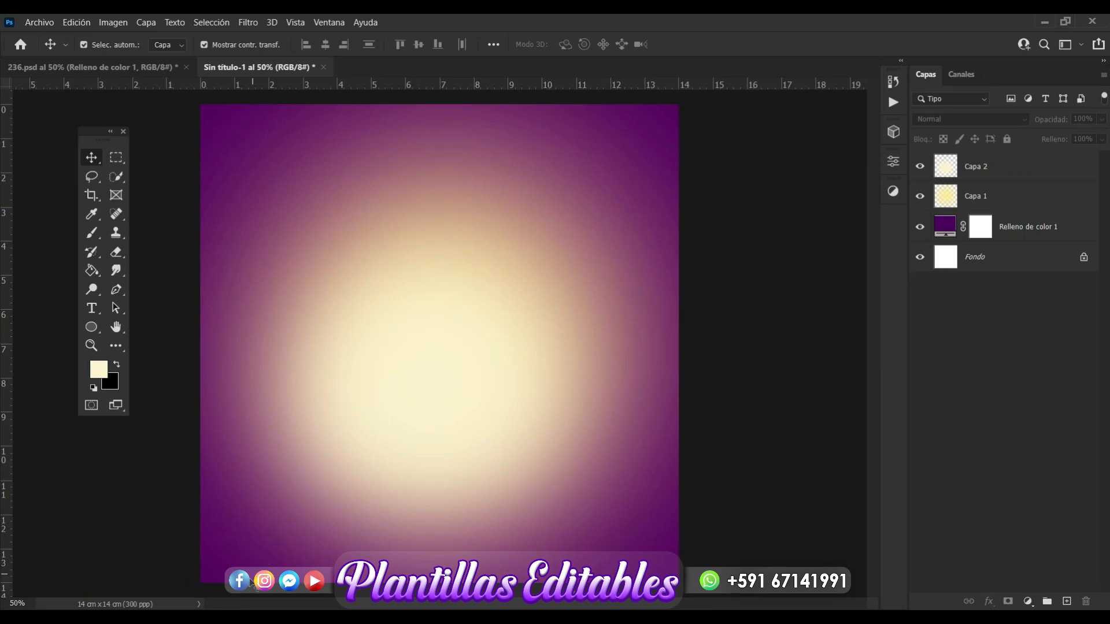
Place the teddy bear image 6 from the tarjeta 1 folder onto the canvas at full canvas size
{"action": "key", "text": "alt+Tab"}
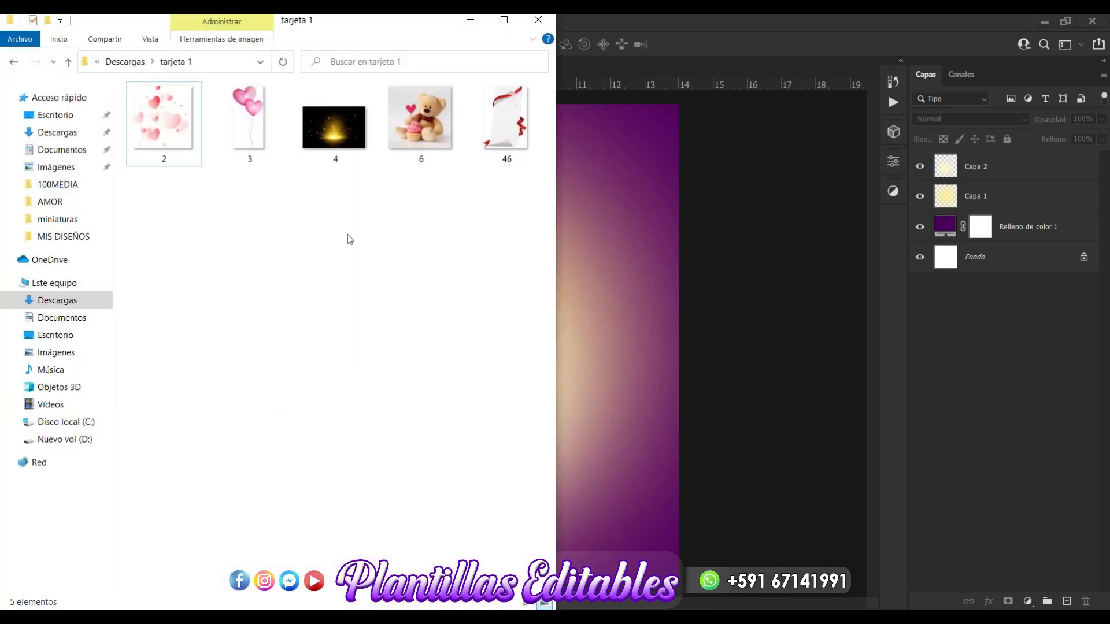
{"action": "left_click", "coordinate": [378, 209]}
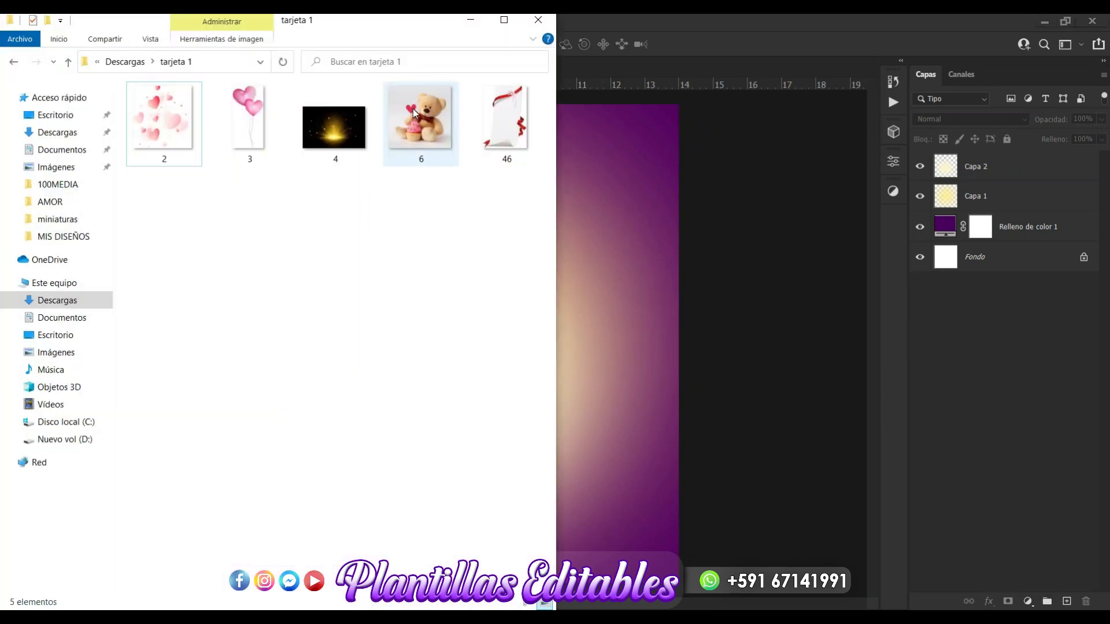
{"action": "left_click_drag", "start_coordinate": [414, 111], "coordinate": [604, 362]}
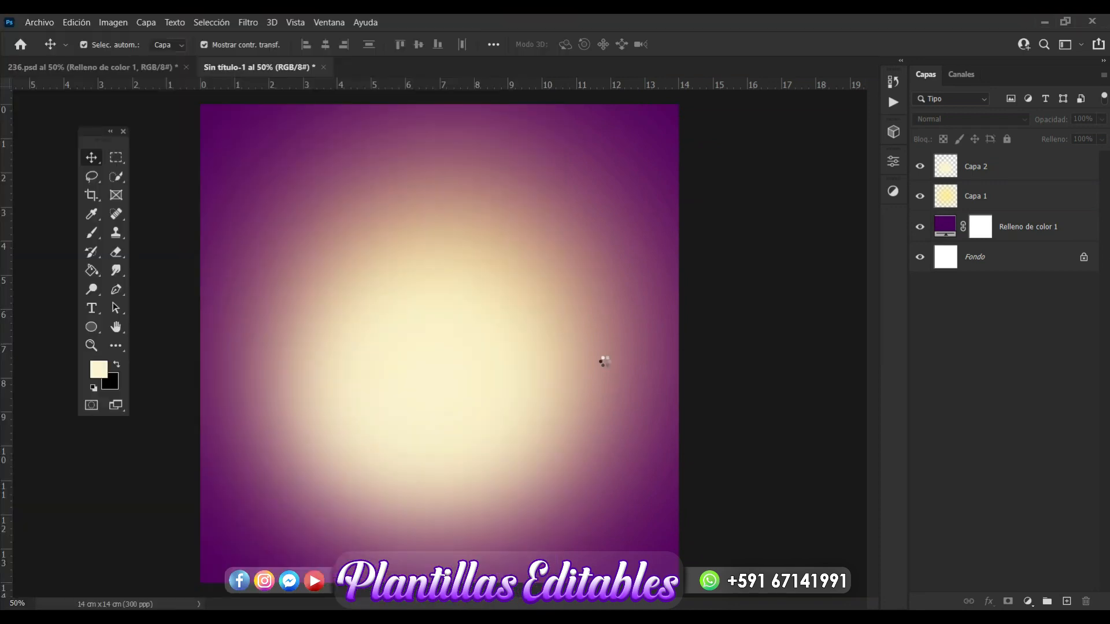
{"action": "key", "text": "Return"}
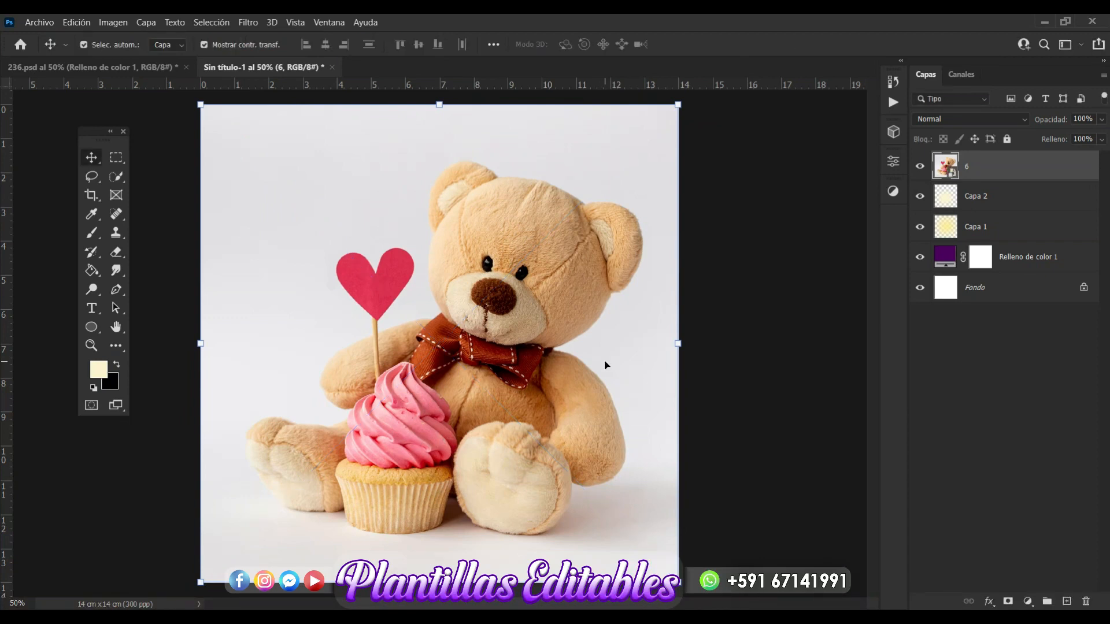
{"action": "left_click", "coordinate": [768, 313]}
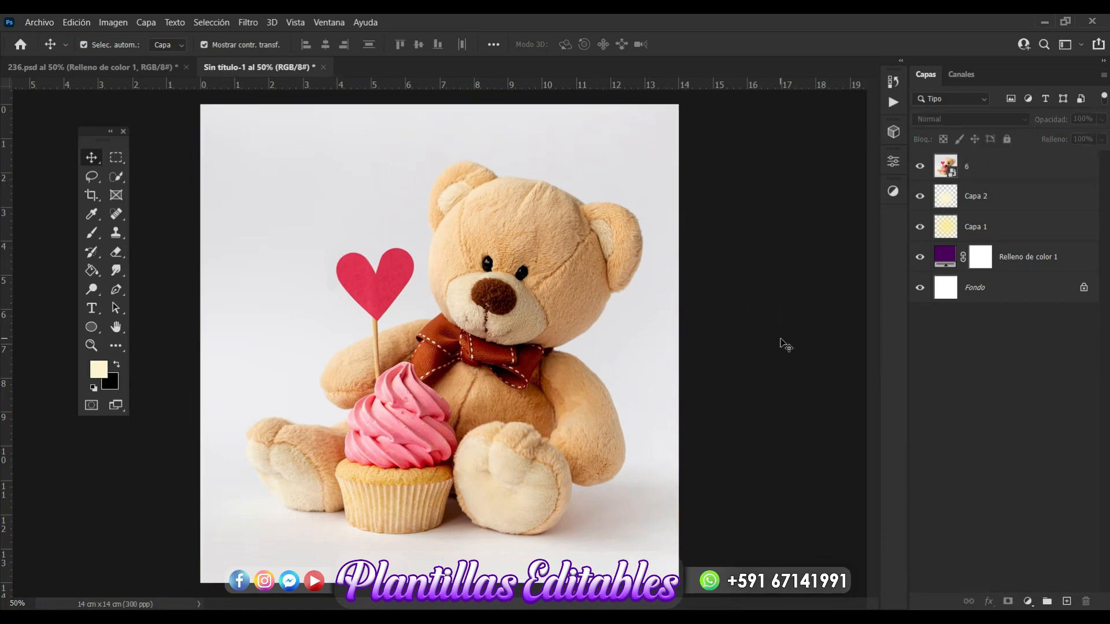
Rasterize the teddy bear layer 6
{"action": "left_click", "coordinate": [997, 172]}
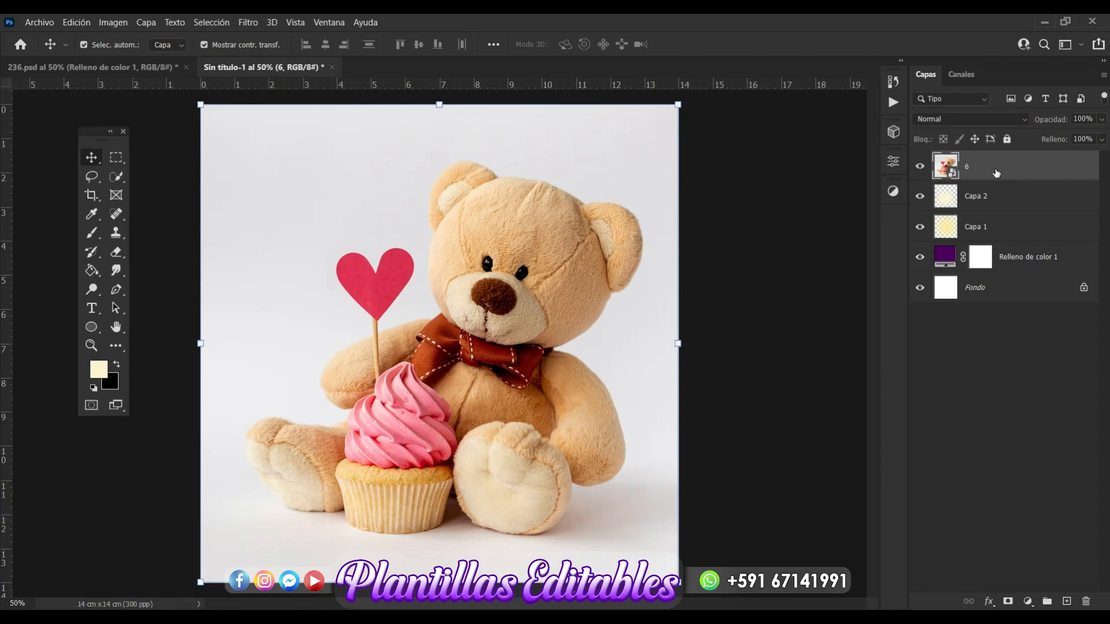
{"action": "right_click", "coordinate": [997, 172]}
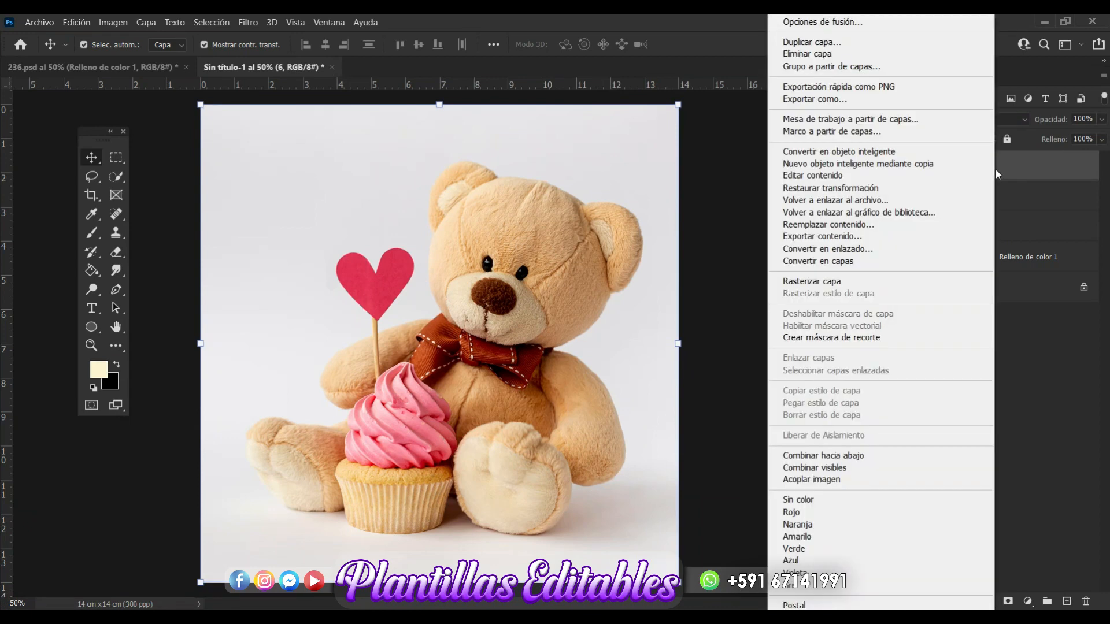
{"action": "left_click", "coordinate": [803, 283]}
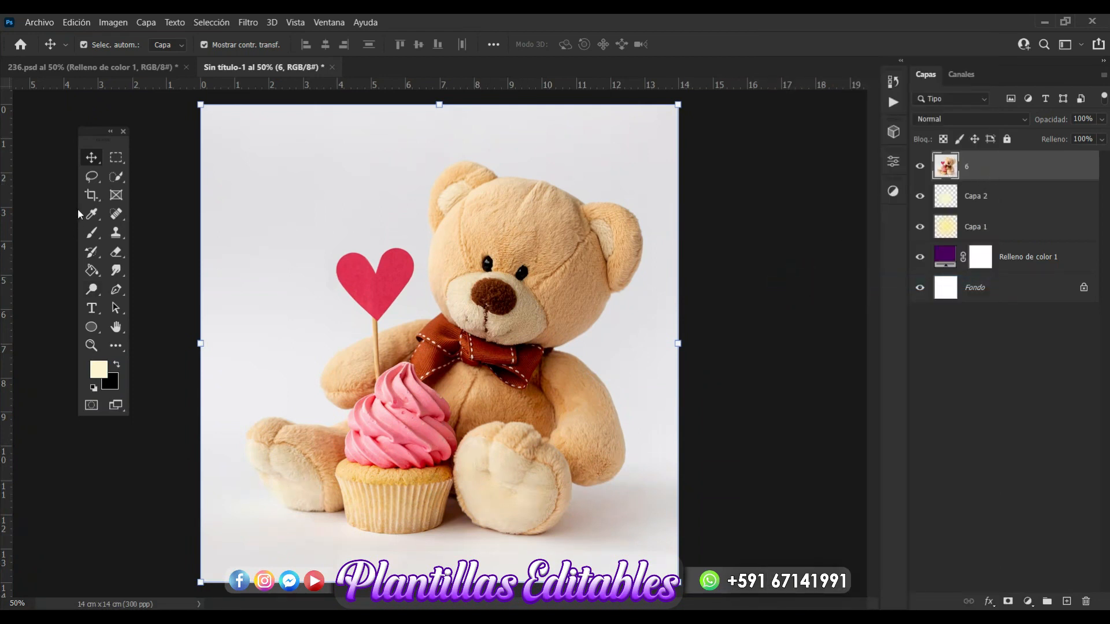
Try selecting the white background around the bear with the Magic Wand tool, then clear the selection
{"action": "left_click", "coordinate": [117, 177]}
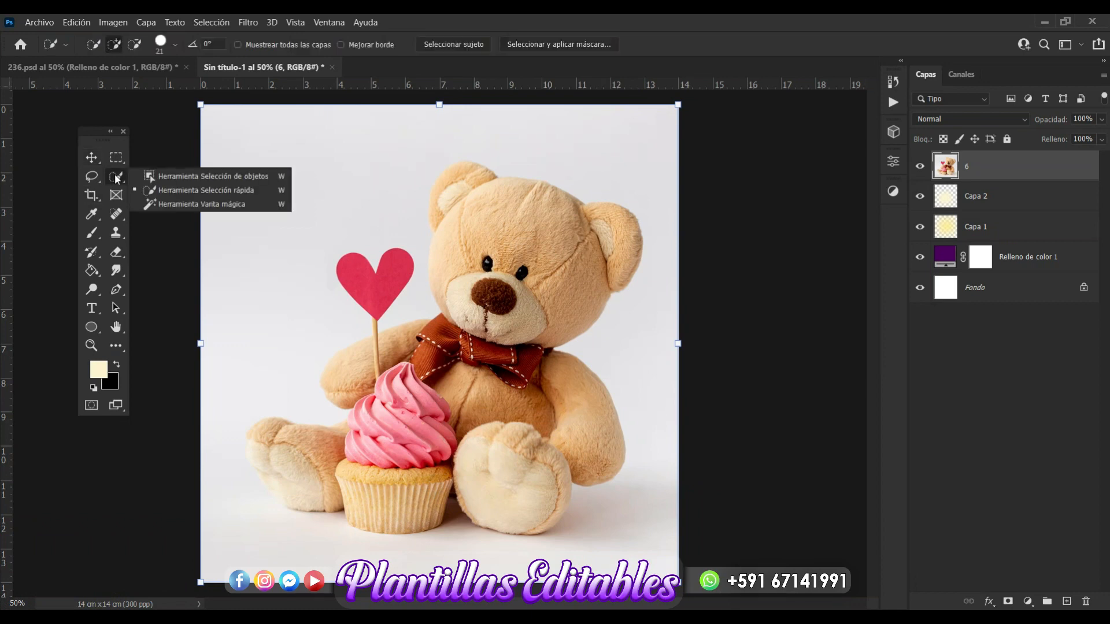
{"action": "left_click", "coordinate": [168, 203]}
{"action": "left_click", "coordinate": [395, 174]}
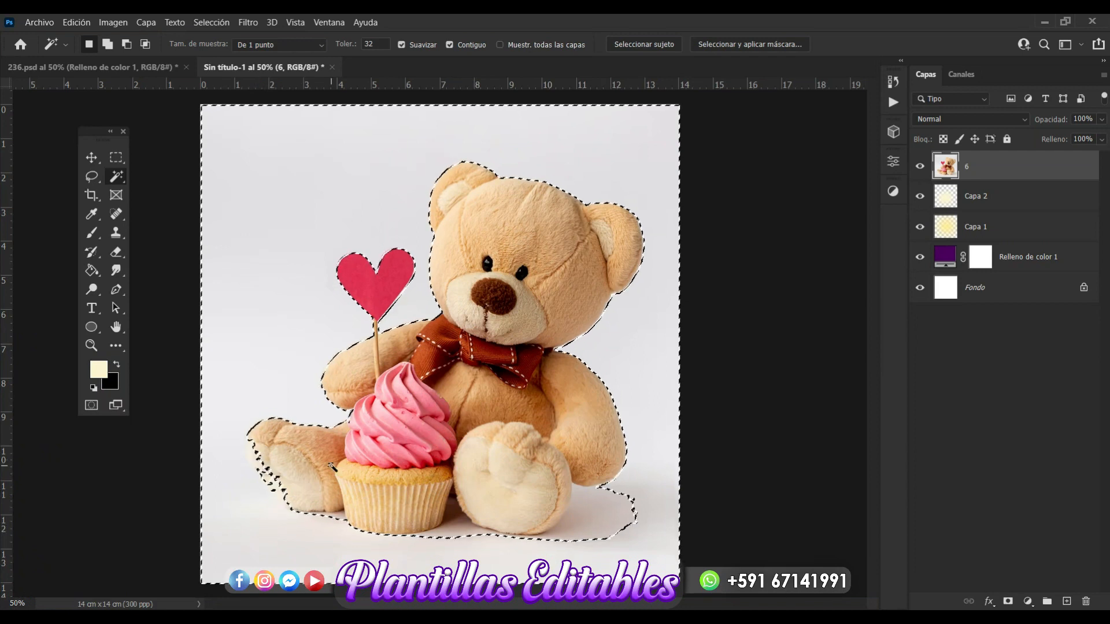
{"action": "key", "text": "ctrl+d"}
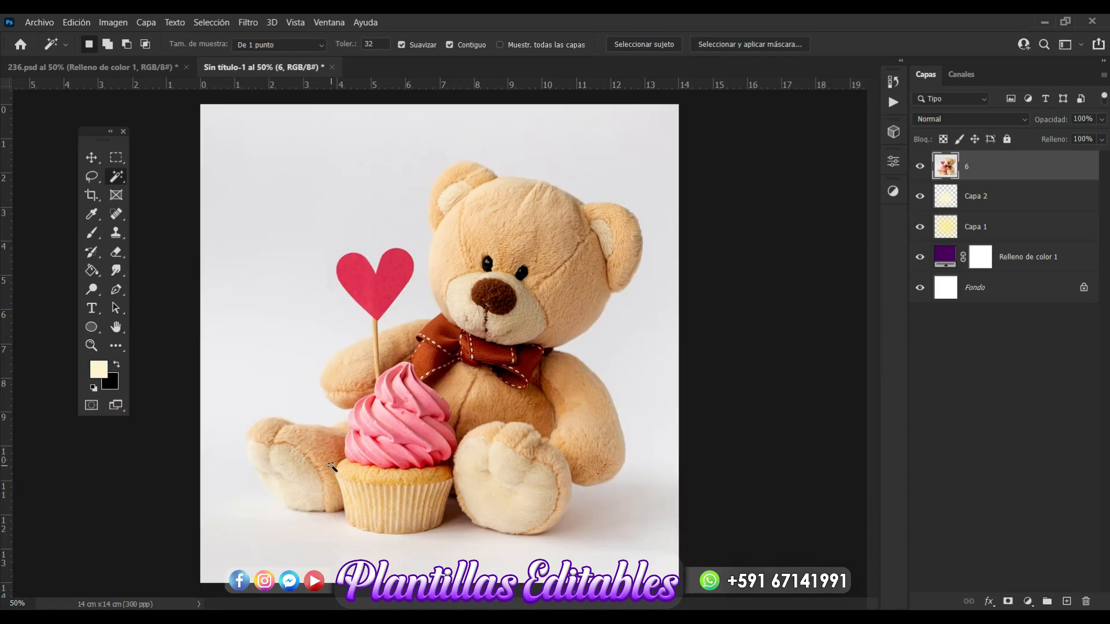
Outline the white background beside and below the bear's foot left of the cupcake with a closed Lasso selection following the fur edge
{"action": "left_click", "coordinate": [95, 177]}
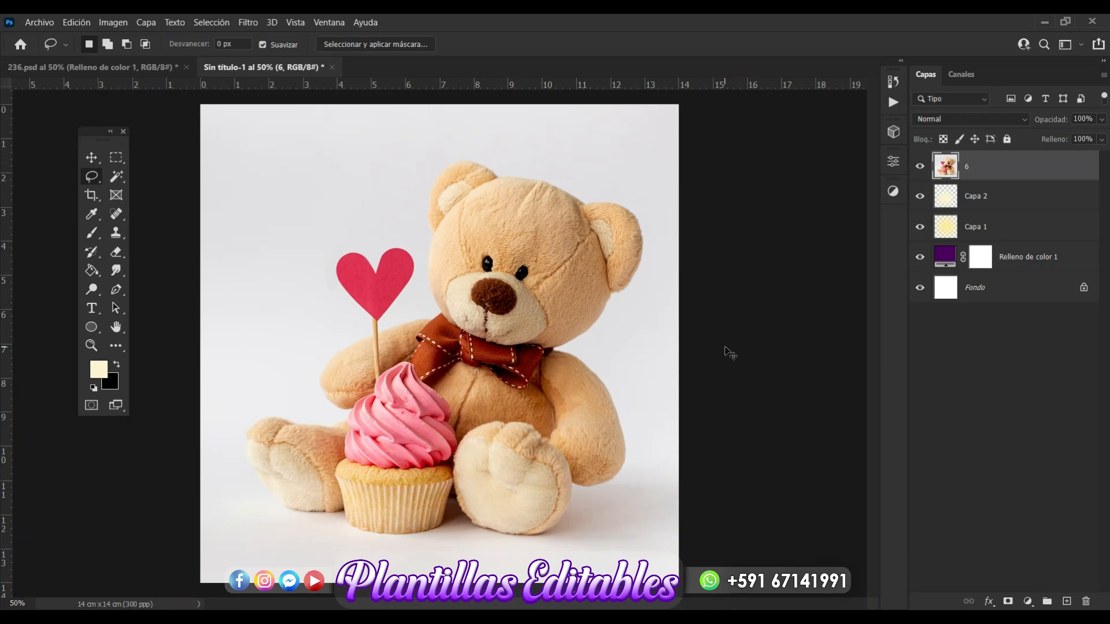
{"action": "key", "text": "ctrl+plus"}
{"action": "key", "text": "ctrl+plus"}
{"action": "key", "text": "ctrl+plus"}
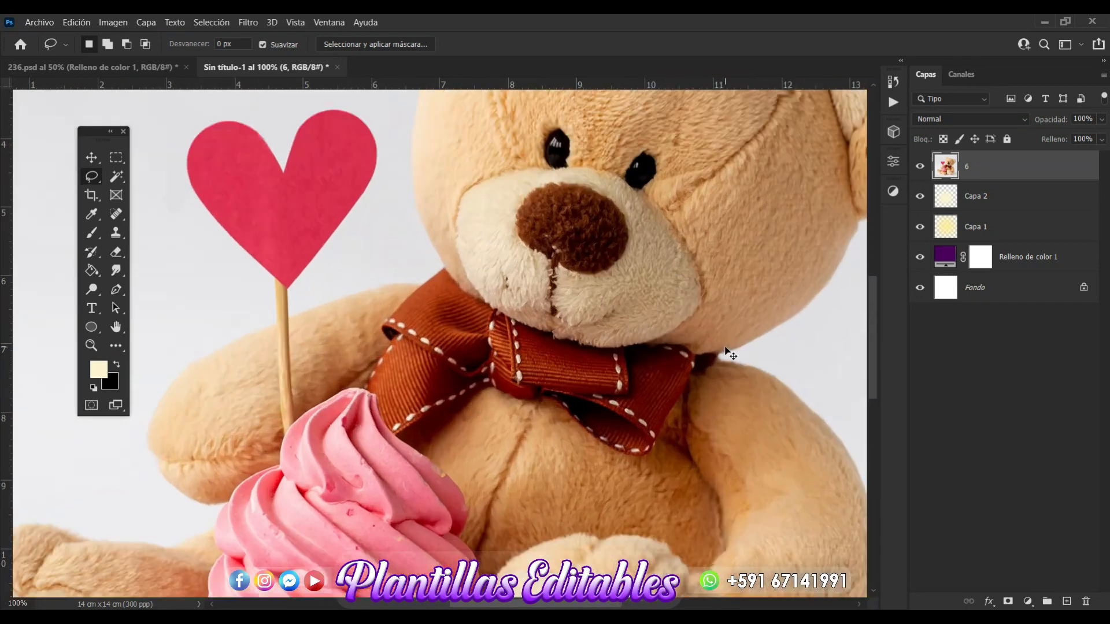
{"action": "scroll", "coordinate": [727, 350], "scroll_direction": "down", "scroll_amount": 10}
{"action": "scroll", "coordinate": [726, 350], "scroll_direction": "left", "scroll_amount": 3}
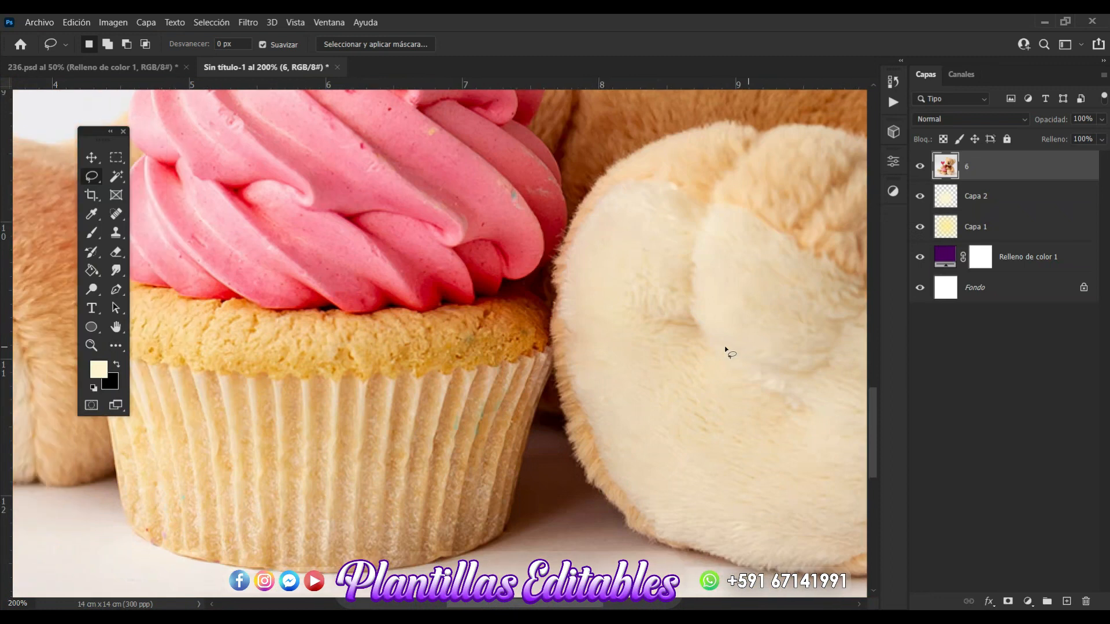
{"action": "scroll", "coordinate": [727, 349], "scroll_direction": "left", "scroll_amount": 8}
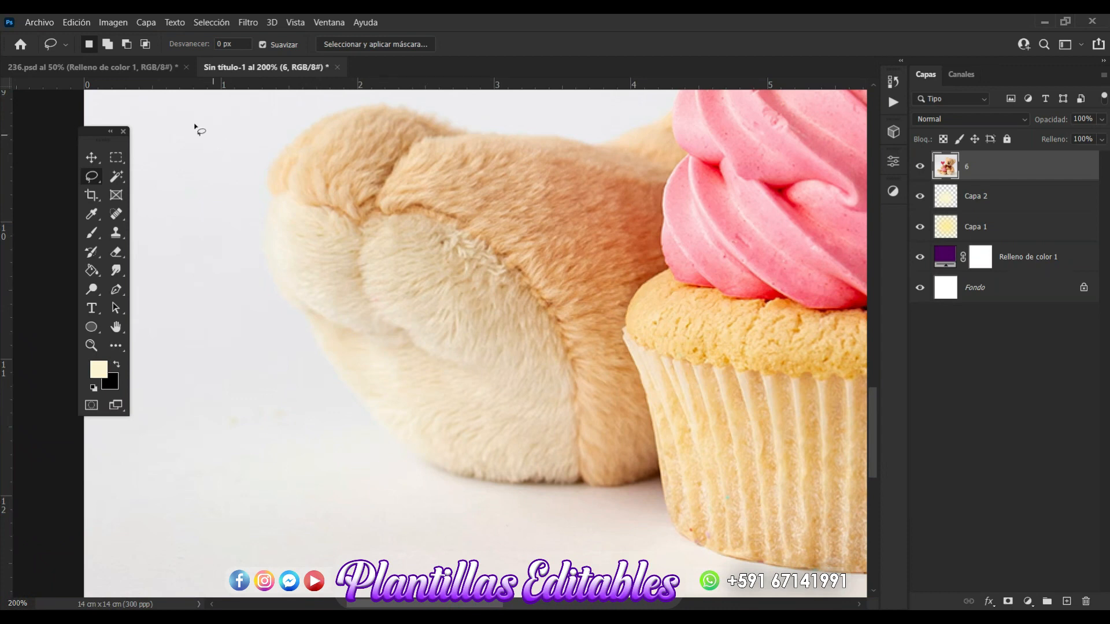
{"action": "mouse_move", "coordinate": [175, 104]}
{"action": "left_mouse_down"}
{"action": "mouse_move", "coordinate": [310, 119]}
{"action": "mouse_move", "coordinate": [277, 164]}
{"action": "mouse_move", "coordinate": [268, 223]}
{"action": "mouse_move", "coordinate": [270, 264]}
{"action": "mouse_move", "coordinate": [293, 302]}
{"action": "left_mouse_up"}
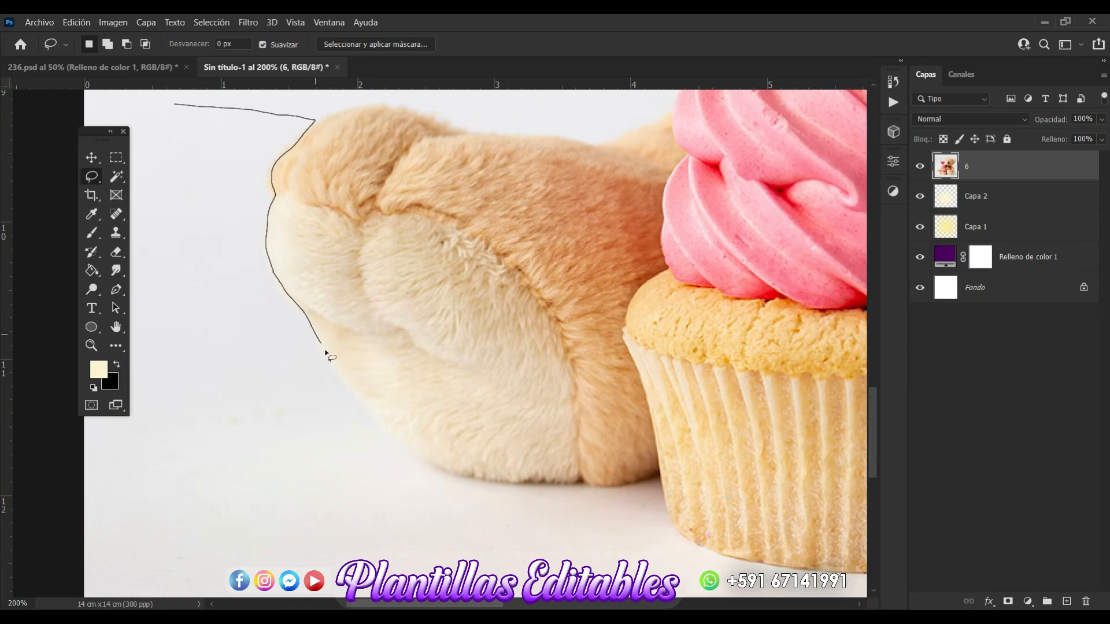
{"action": "mouse_move", "coordinate": [368, 406]}
{"action": "left_mouse_down"}
{"action": "mouse_move", "coordinate": [417, 451]}
{"action": "mouse_move", "coordinate": [462, 473]}
{"action": "left_mouse_up"}
{"action": "mouse_move", "coordinate": [549, 574]}
{"action": "left_mouse_down"}
{"action": "mouse_move", "coordinate": [226, 589]}
{"action": "mouse_move", "coordinate": [138, 461]}
{"action": "mouse_move", "coordinate": [121, 318]}
{"action": "mouse_move", "coordinate": [96, 228]}
{"action": "mouse_move", "coordinate": [122, 108]}
{"action": "left_mouse_up"}
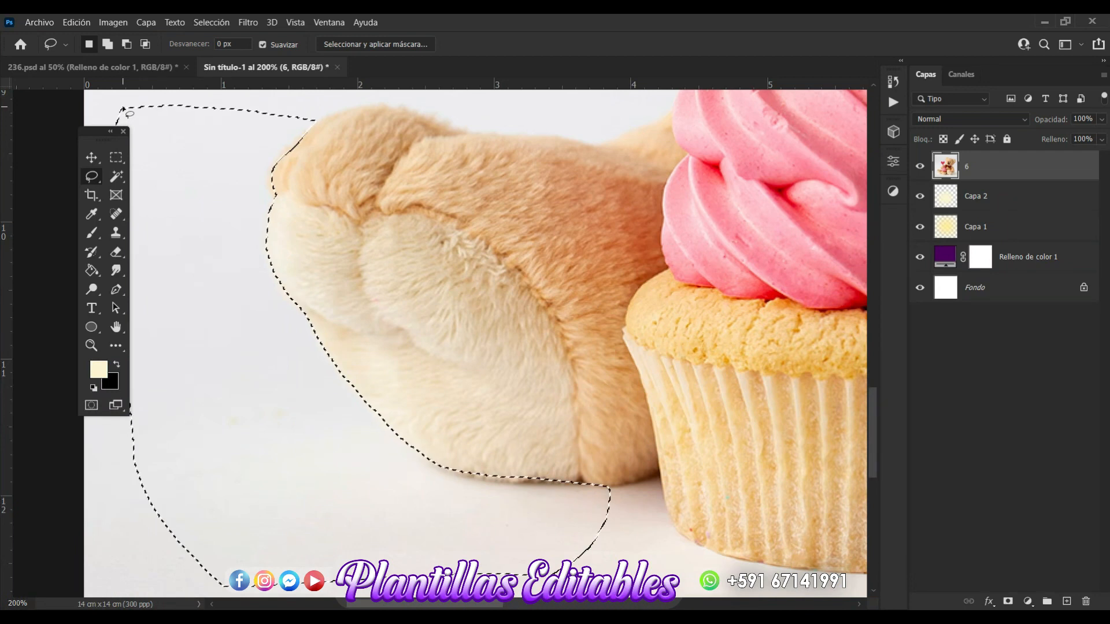
Feather the lasso selection by 1 pixel and delete the selected background from the bear layer
{"action": "right_click", "coordinate": [249, 268]}
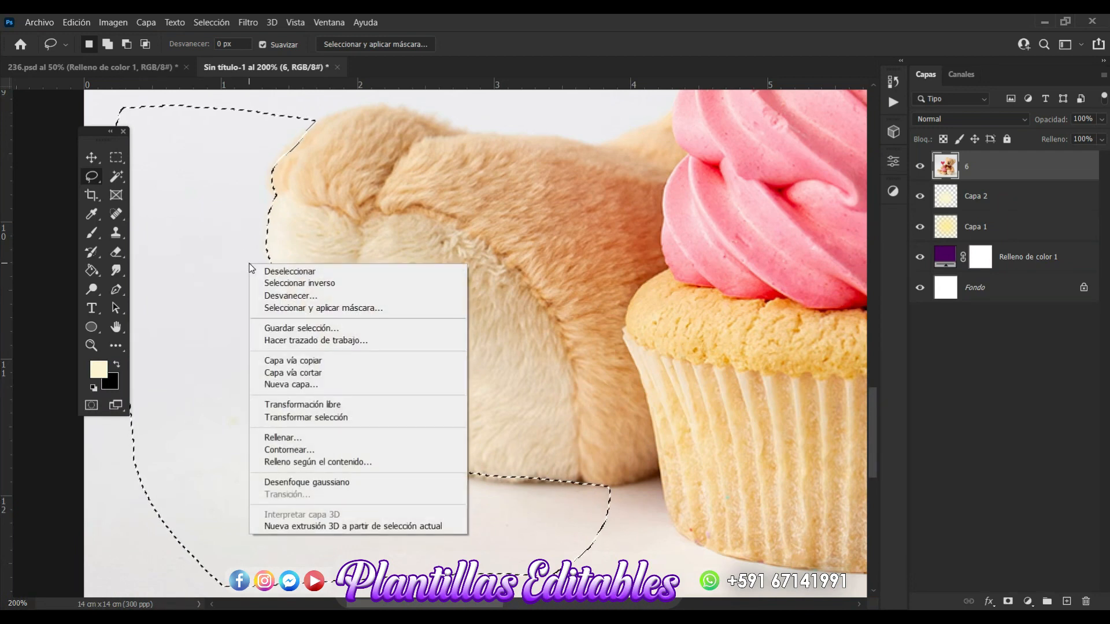
{"action": "left_click", "coordinate": [355, 297]}
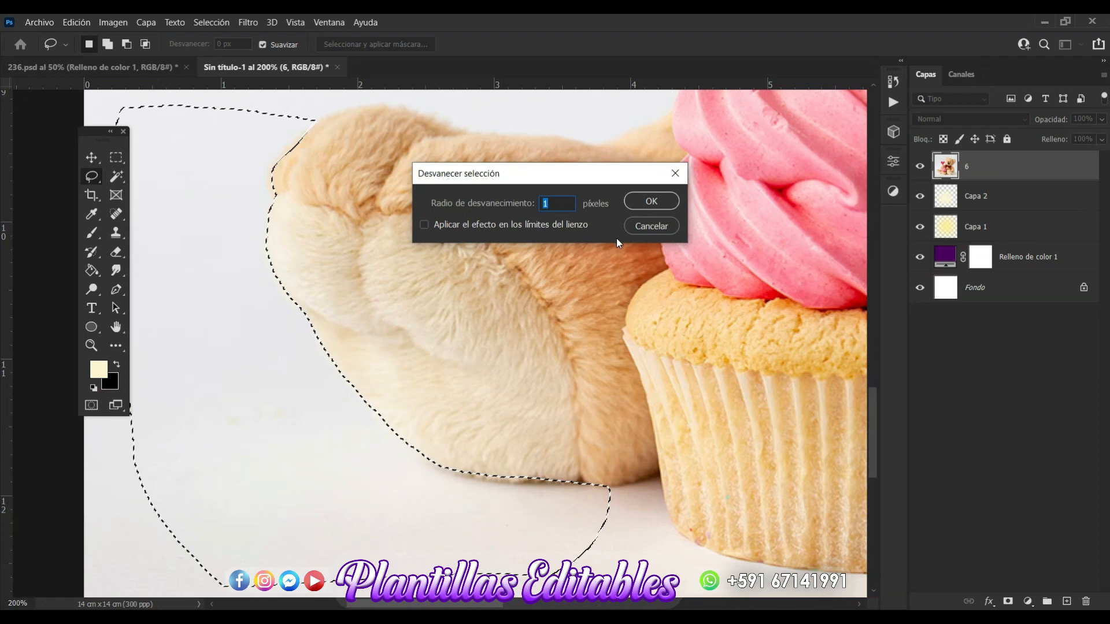
{"action": "left_click", "coordinate": [654, 204]}
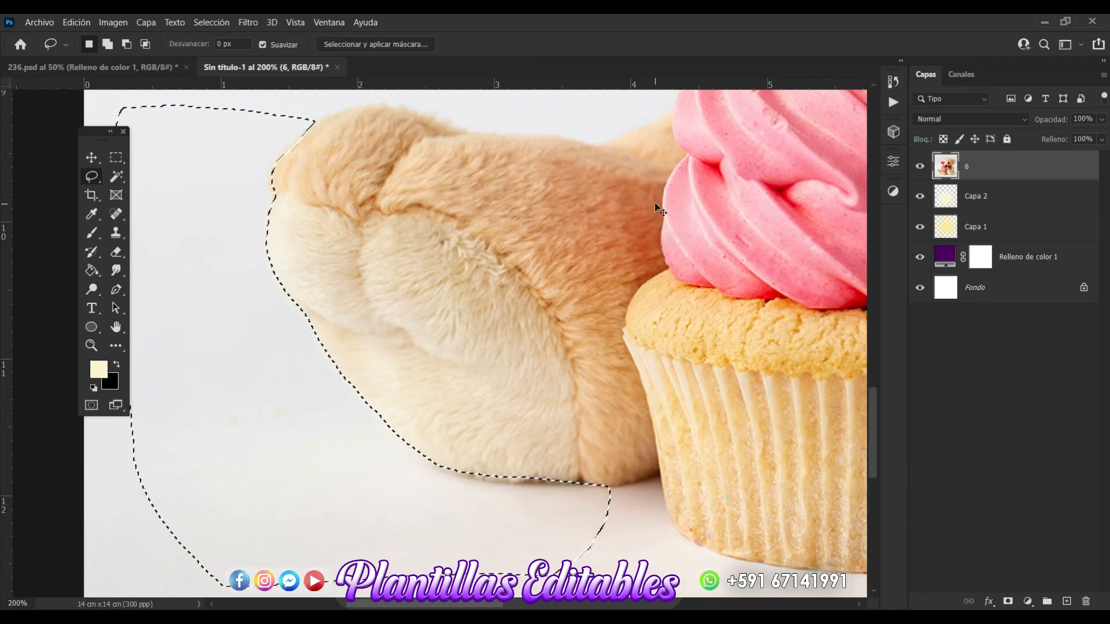
{"action": "key", "text": "Delete"}
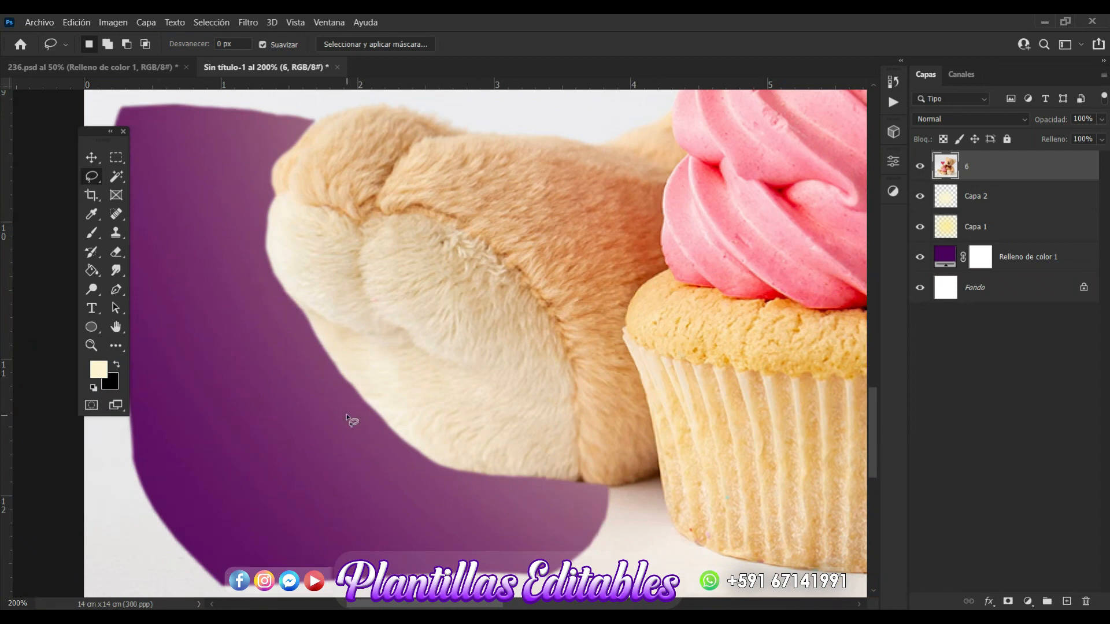
{"action": "key", "text": "ctrl+minus"}
{"action": "key", "text": "ctrl+minus"}
{"action": "key", "text": "ctrl+minus"}
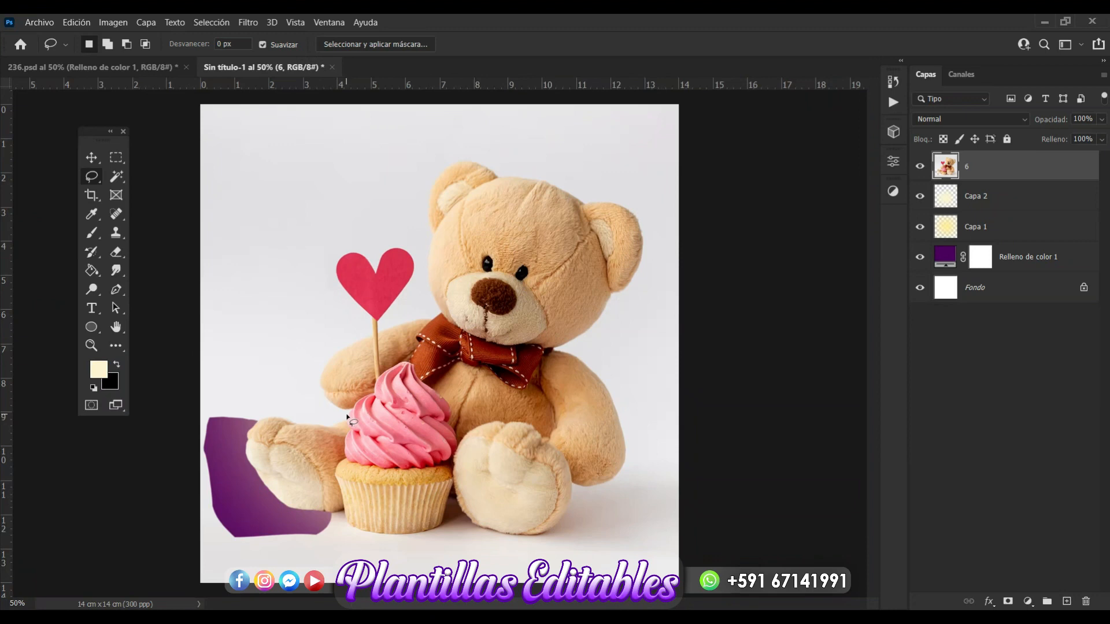
Select the white background around the bear, heart and cupcake on layer 6 with the Magic Wand at tolerance 32
{"action": "left_click", "coordinate": [118, 174]}
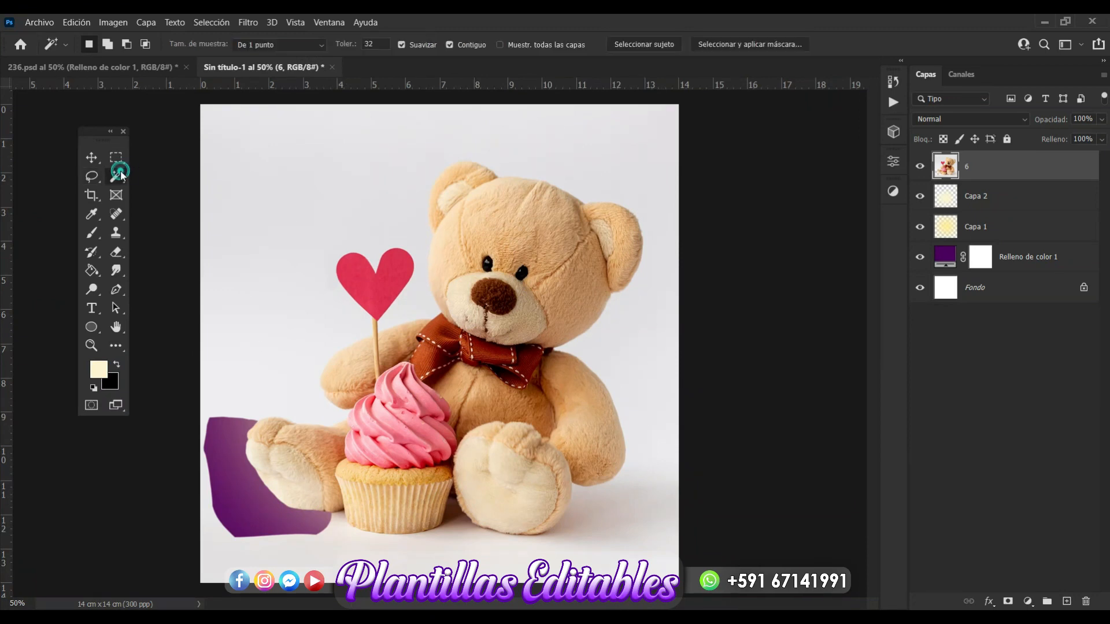
{"action": "left_click", "coordinate": [379, 206]}
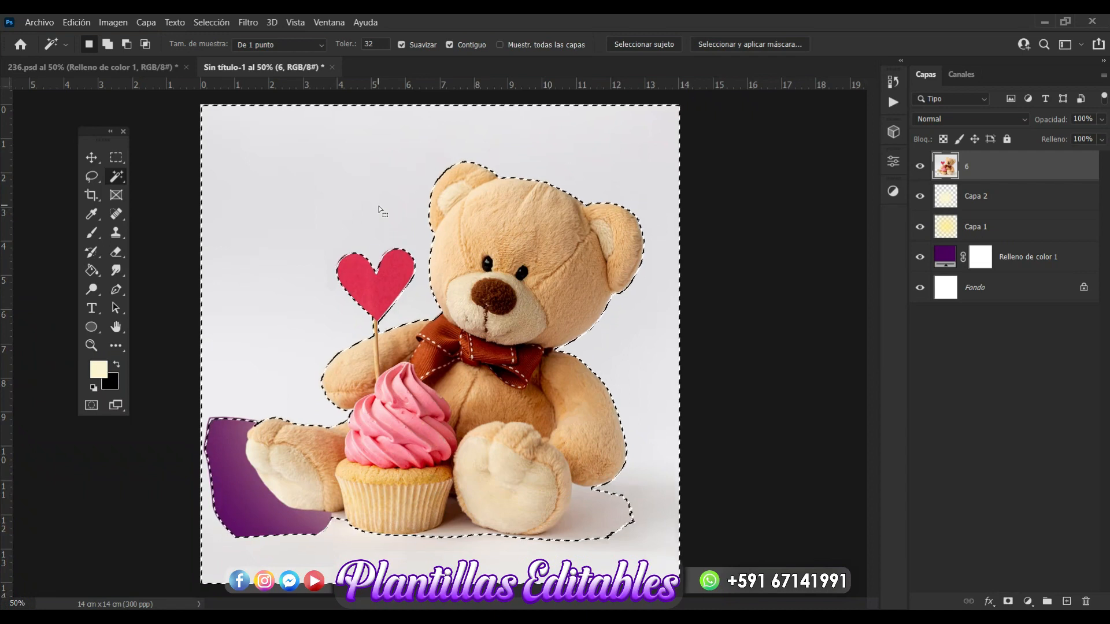
{"action": "right_click", "coordinate": [327, 170]}
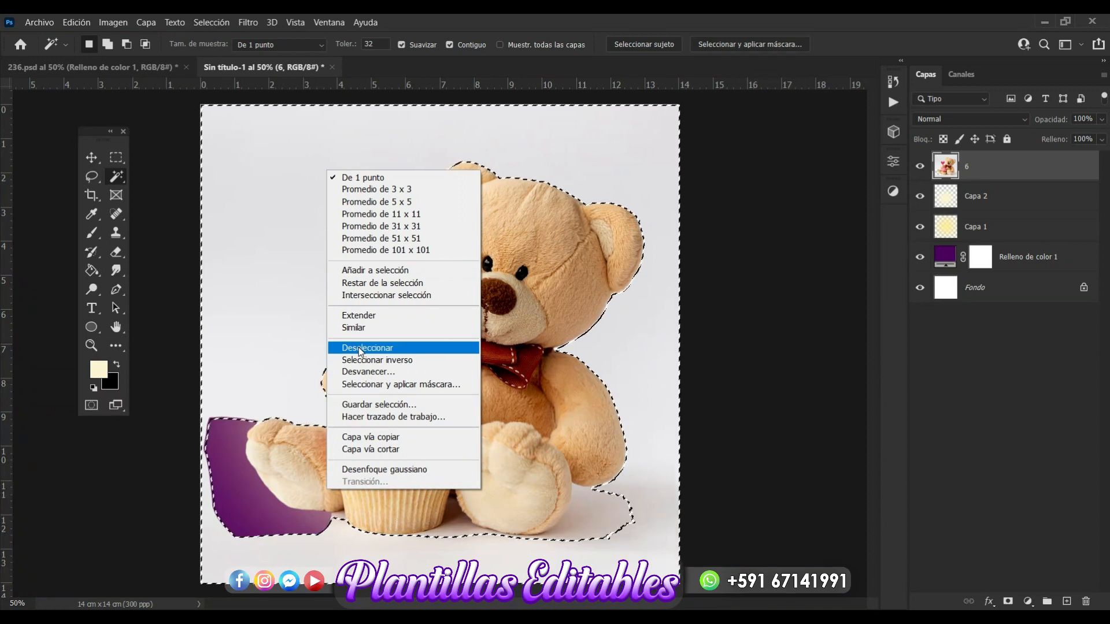
{"action": "left_click", "coordinate": [359, 349]}
{"action": "left_click", "coordinate": [313, 185]}
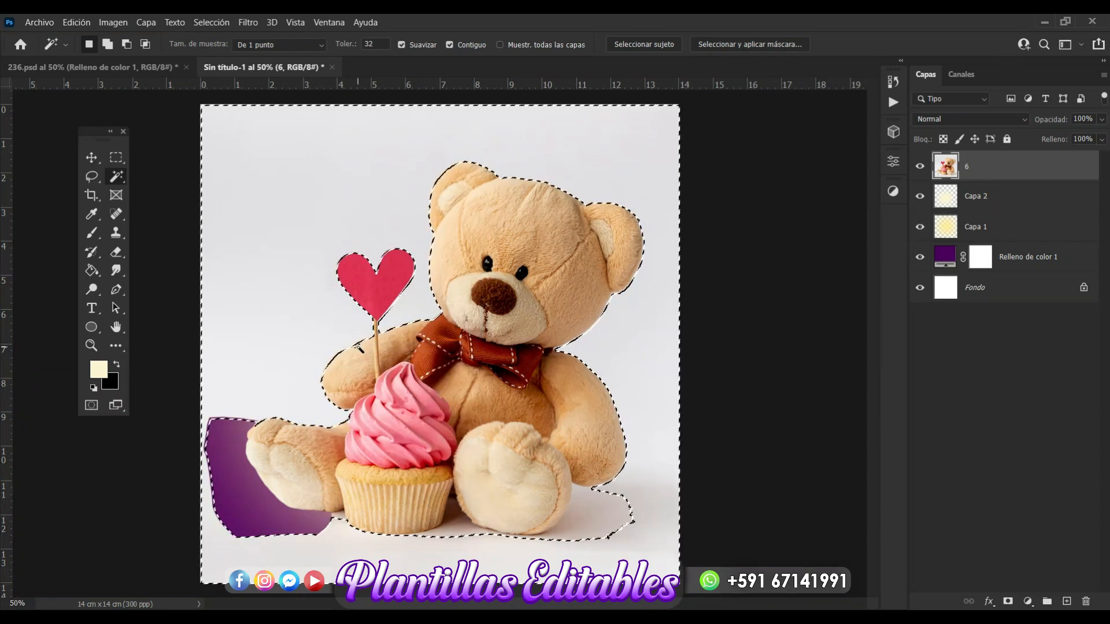
Feather the background selection by 1 pixel, delete the white area around the bear from layer 6, and deselect
{"action": "right_click", "coordinate": [313, 185]}
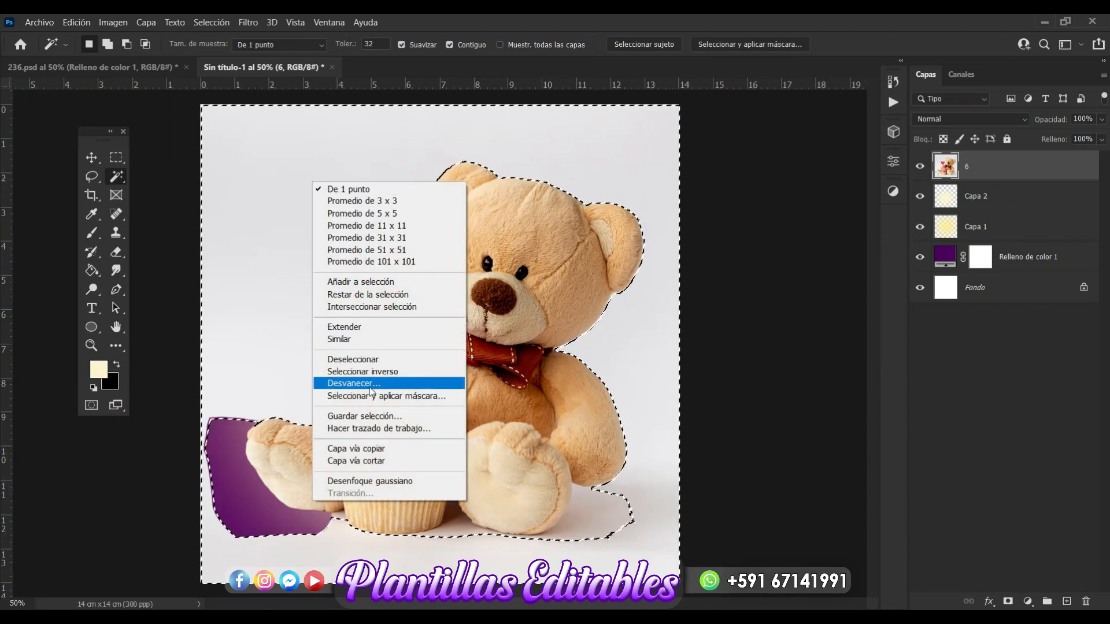
{"action": "left_click", "coordinate": [371, 386]}
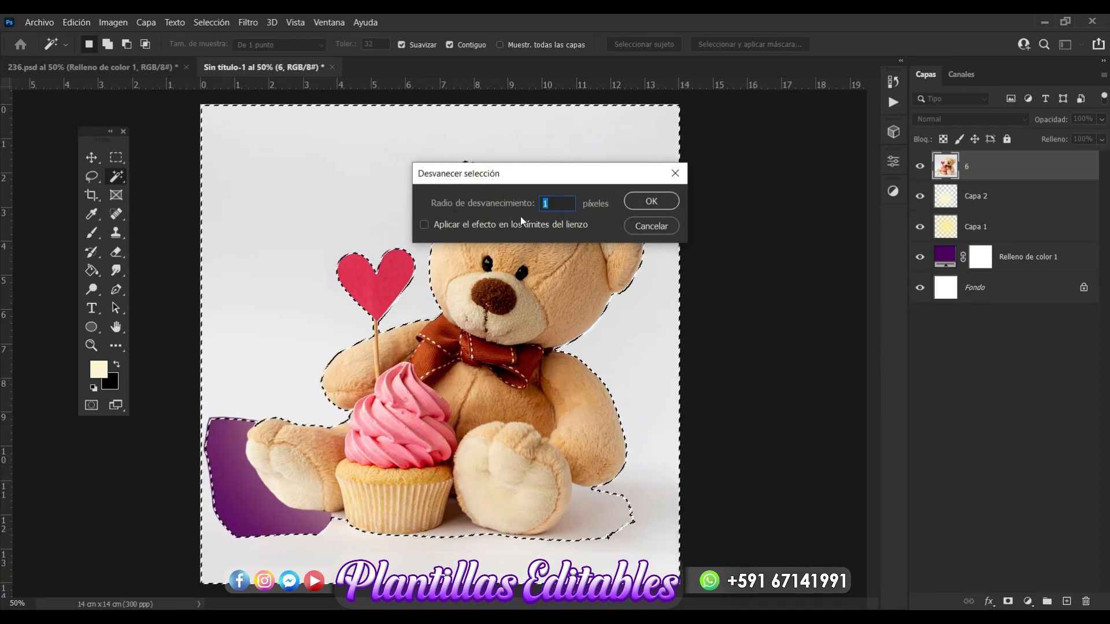
{"action": "left_click", "coordinate": [663, 203]}
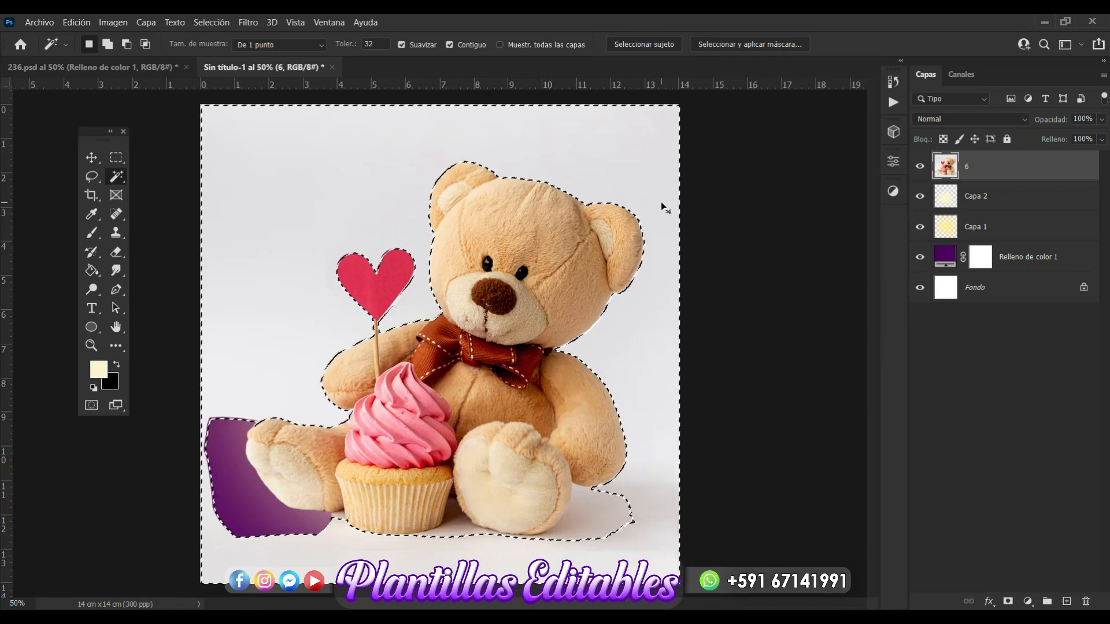
{"action": "key", "text": "Delete"}
{"action": "key", "text": "ctrl+d"}
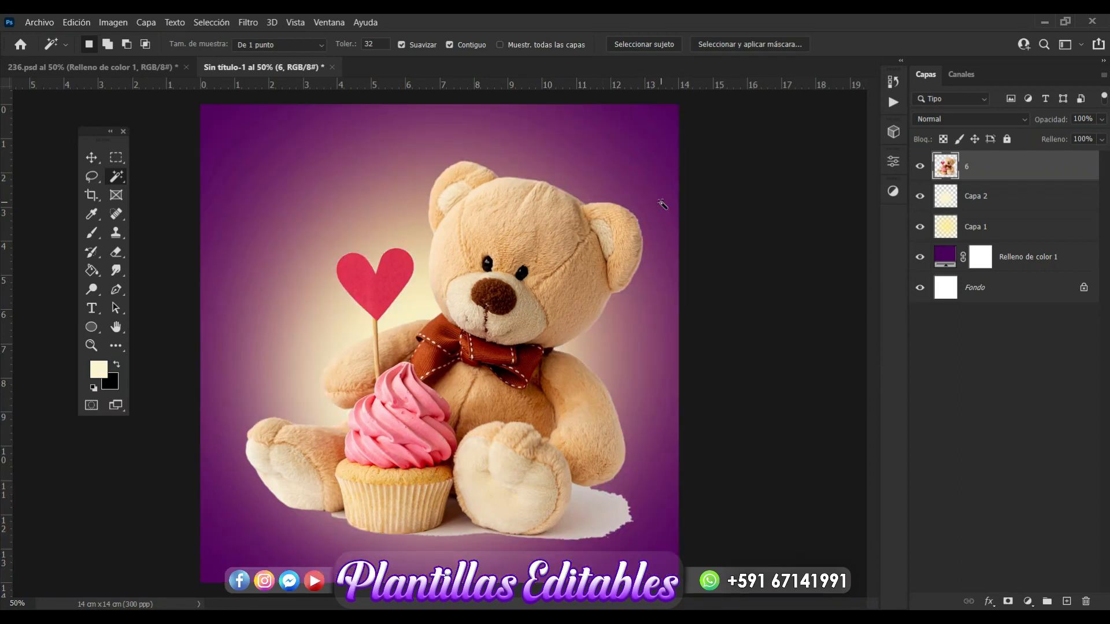
Outline the leftover white patch between the bear's foot and the cupcake's left base with a closed Lasso selection
{"action": "left_click", "coordinate": [91, 158]}
{"action": "left_click", "coordinate": [744, 439]}
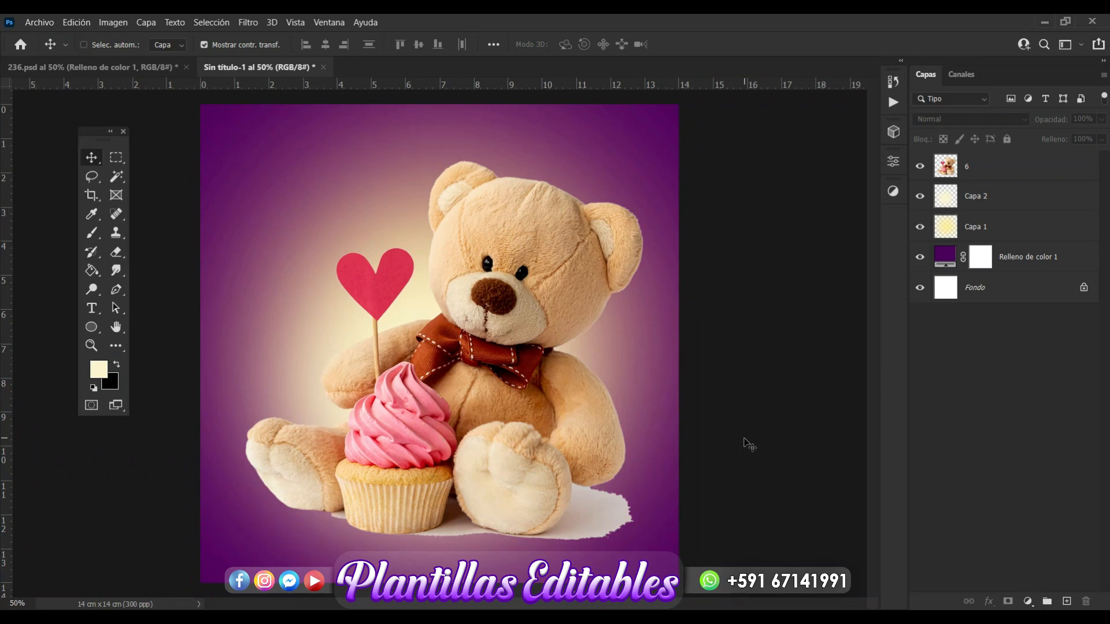
{"action": "key", "text": "ctrl+plus"}
{"action": "key", "text": "ctrl+plus"}
{"action": "key", "text": "ctrl+plus"}
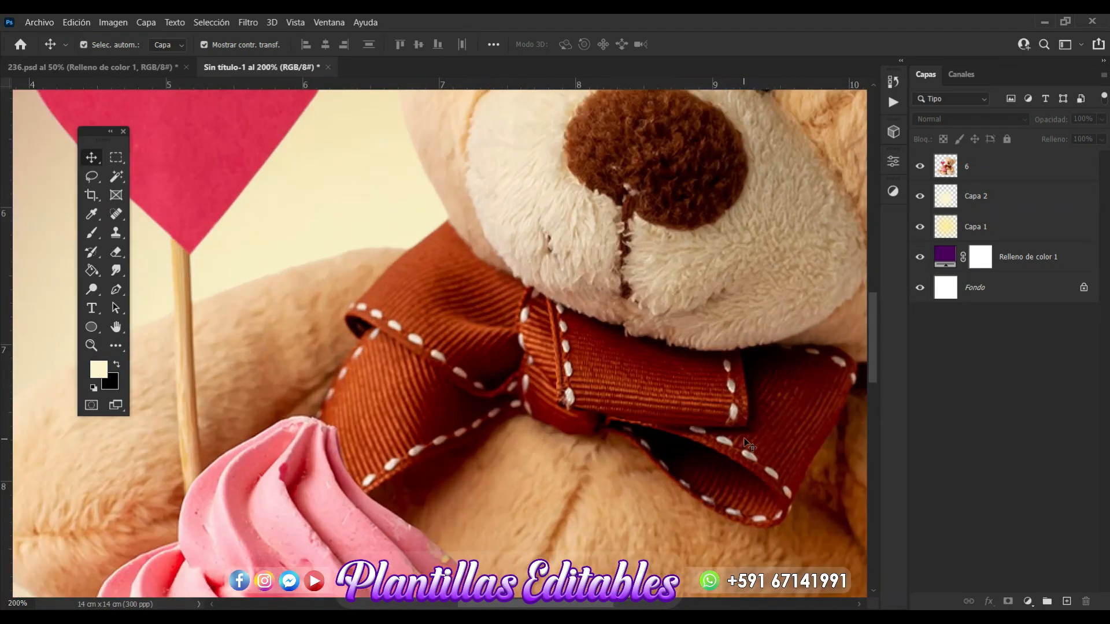
{"action": "scroll", "coordinate": [745, 439], "scroll_direction": "down", "scroll_amount": 15}
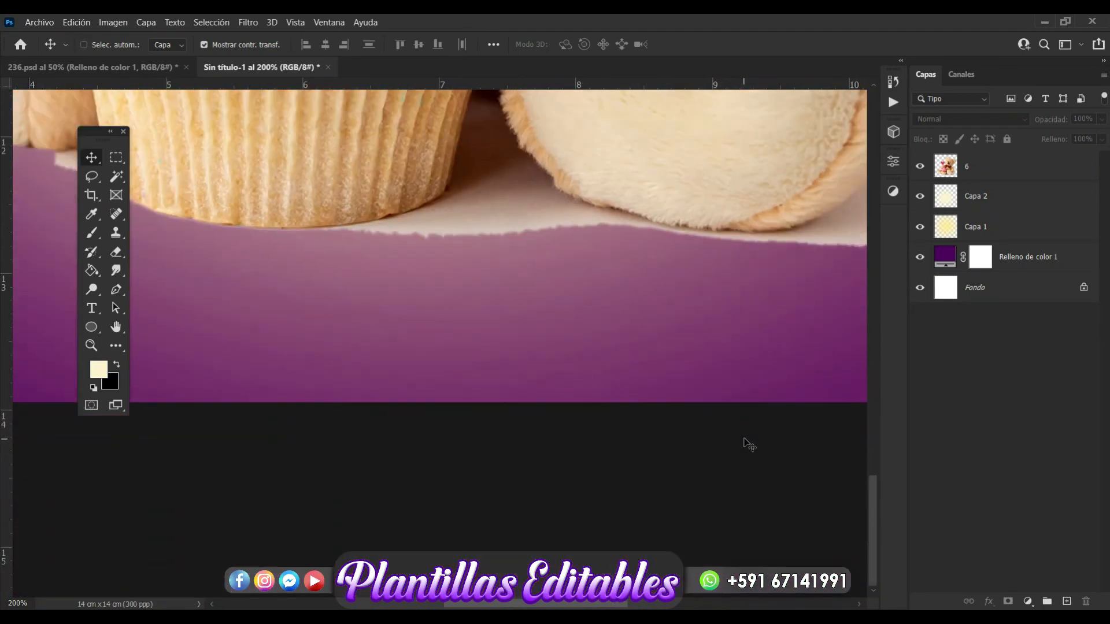
{"action": "key", "text": "ctrl+minus"}
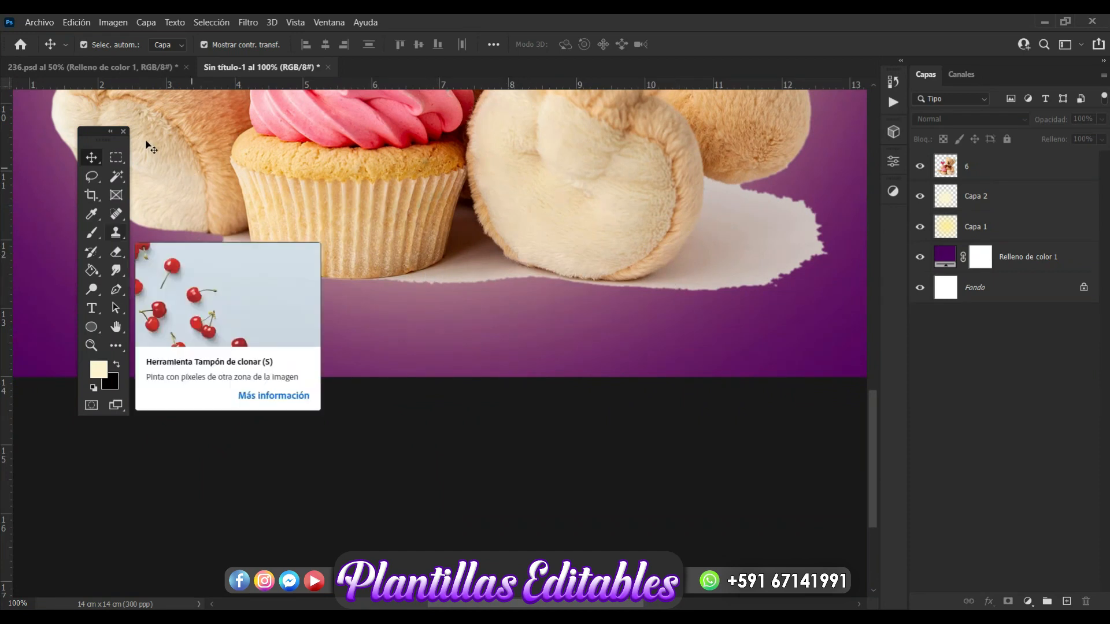
{"action": "left_click", "coordinate": [93, 175]}
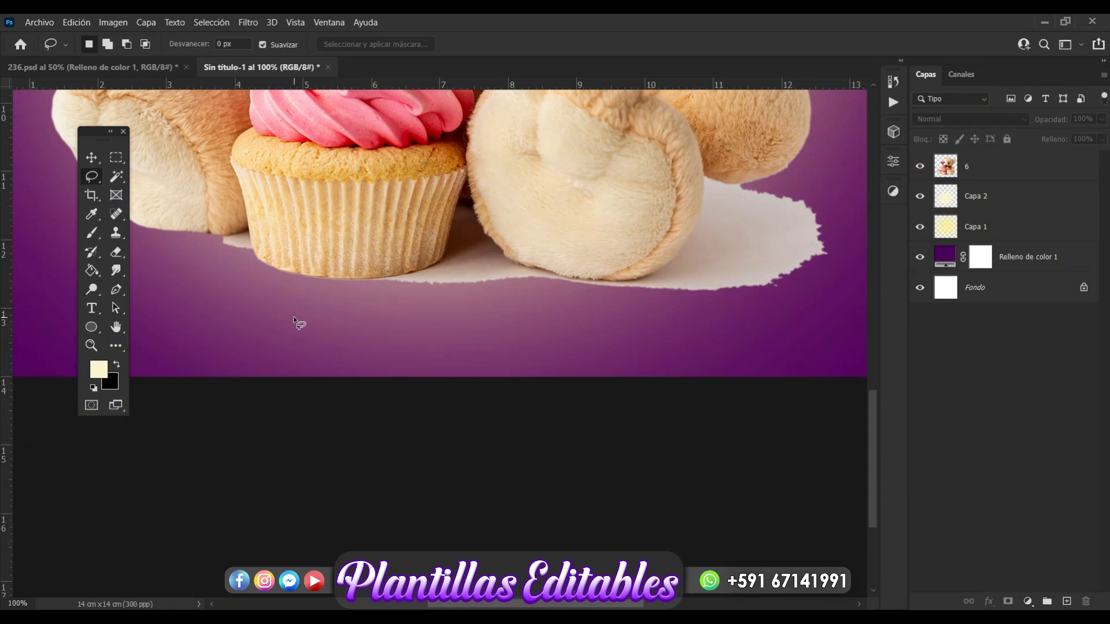
{"action": "key", "text": "ctrl+plus"}
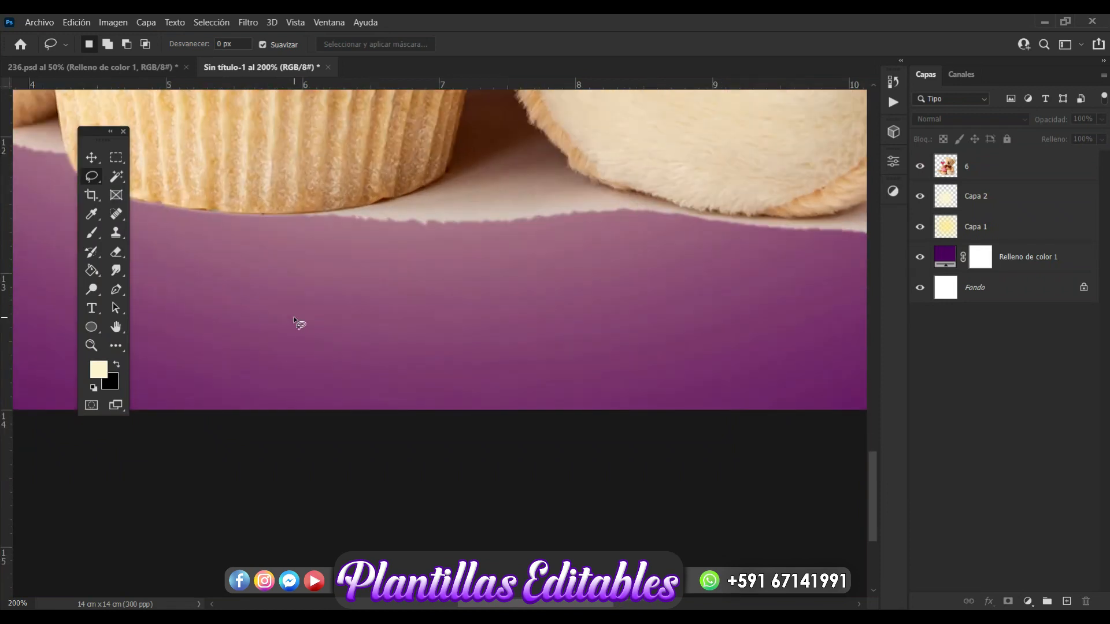
{"action": "scroll", "coordinate": [294, 317], "scroll_direction": "left", "scroll_amount": 2}
{"action": "scroll", "coordinate": [293, 317], "scroll_direction": "left", "scroll_amount": 3}
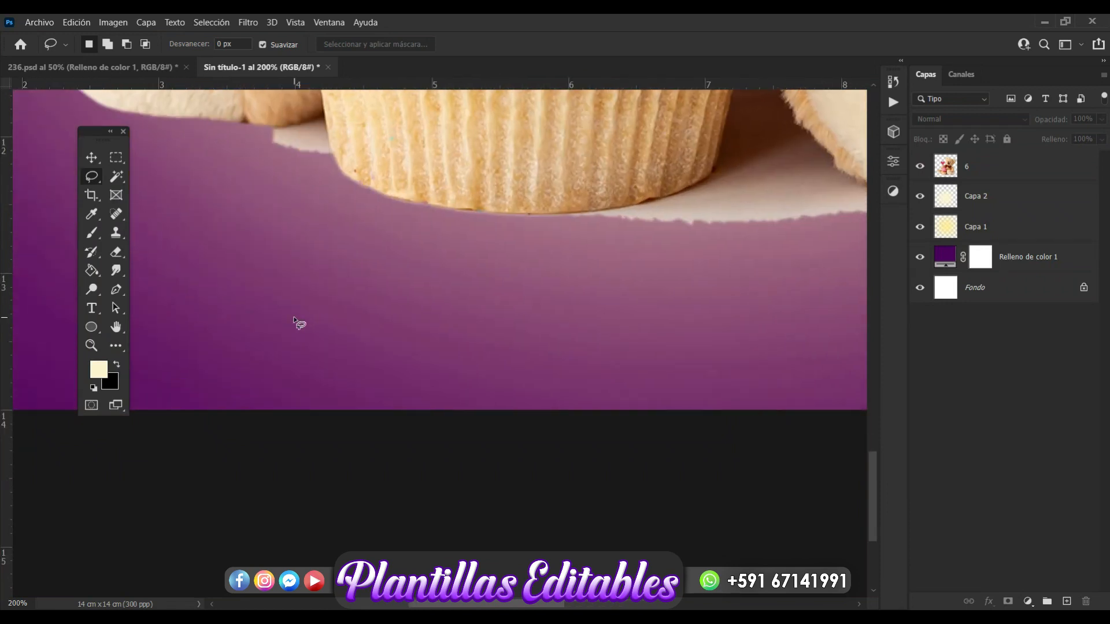
{"action": "key", "text": "ctrl+plus"}
{"action": "scroll", "coordinate": [293, 317], "scroll_direction": "up", "scroll_amount": 4}
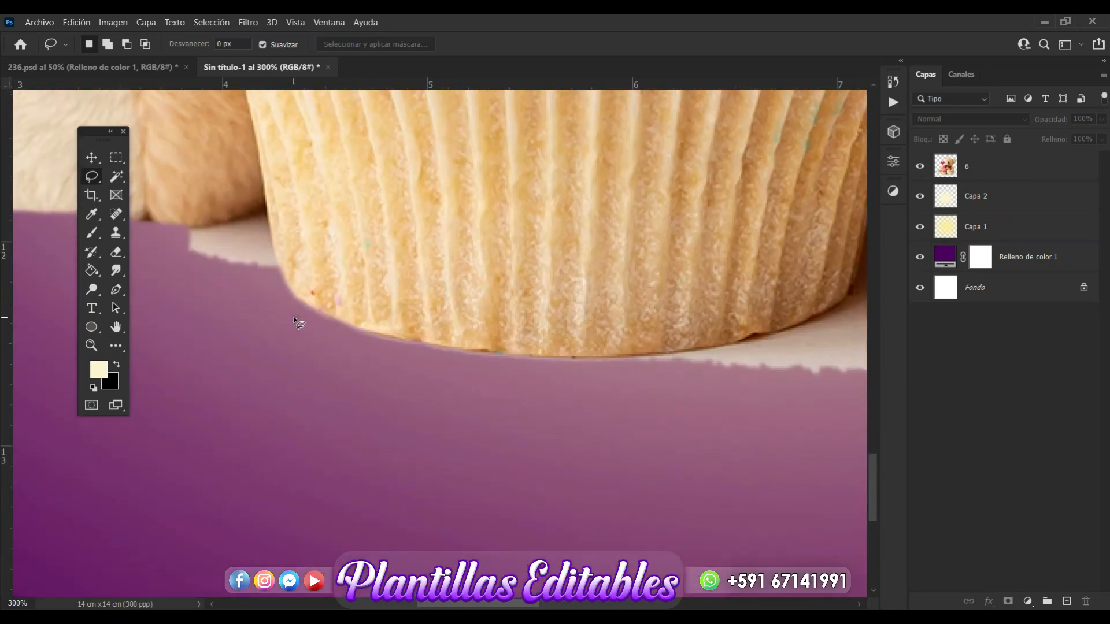
{"action": "scroll", "coordinate": [294, 317], "scroll_direction": "left", "scroll_amount": 1}
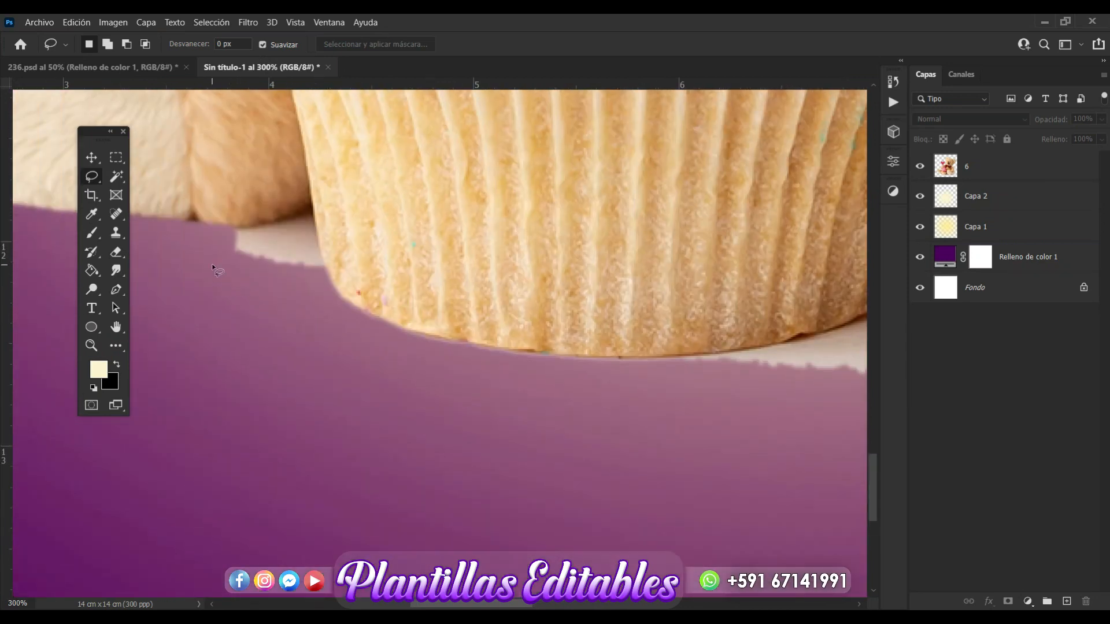
{"action": "left_click_drag", "start_coordinate": [213, 263], "coordinate": [226, 230]}
{"action": "mouse_move", "coordinate": [274, 223]}
{"action": "left_mouse_down"}
{"action": "mouse_move", "coordinate": [300, 218]}
{"action": "mouse_move", "coordinate": [333, 276]}
{"action": "mouse_move", "coordinate": [234, 315]}
{"action": "mouse_move", "coordinate": [215, 304]}
{"action": "left_mouse_up"}
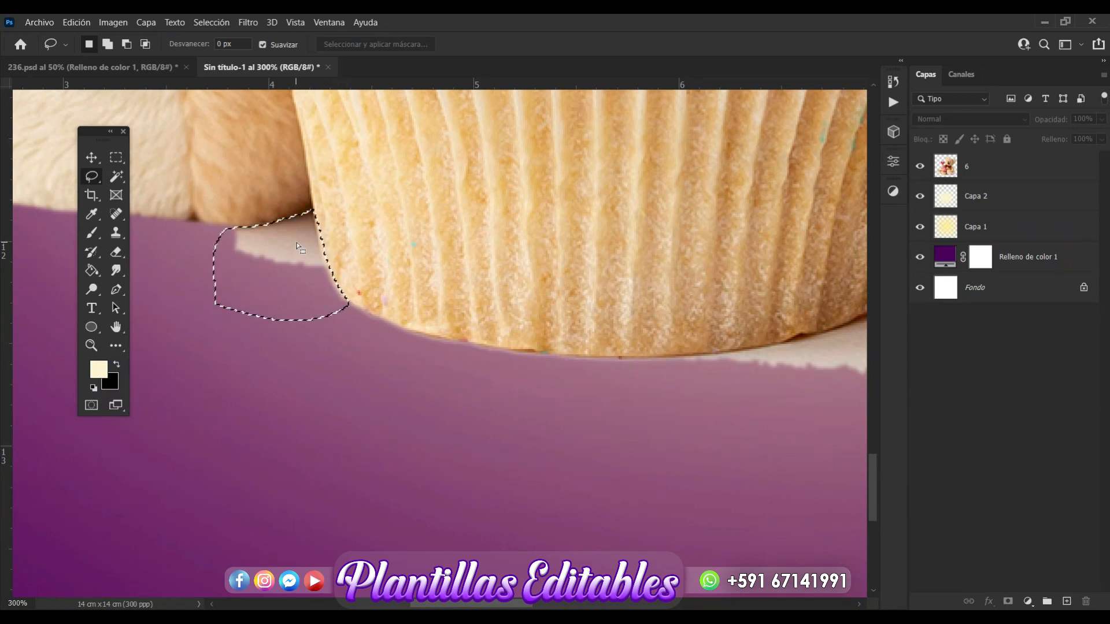
Feather the selected patch left of the cupcake by 1 pixel and delete it from layer 6
{"action": "left_click", "coordinate": [1000, 172]}
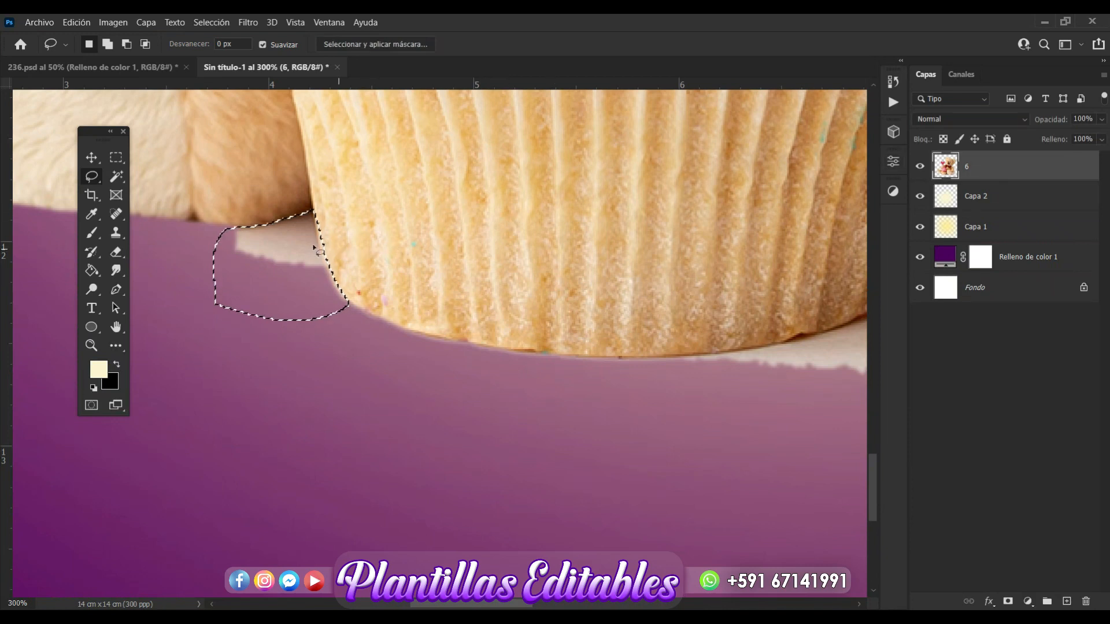
{"action": "right_click", "coordinate": [283, 248]}
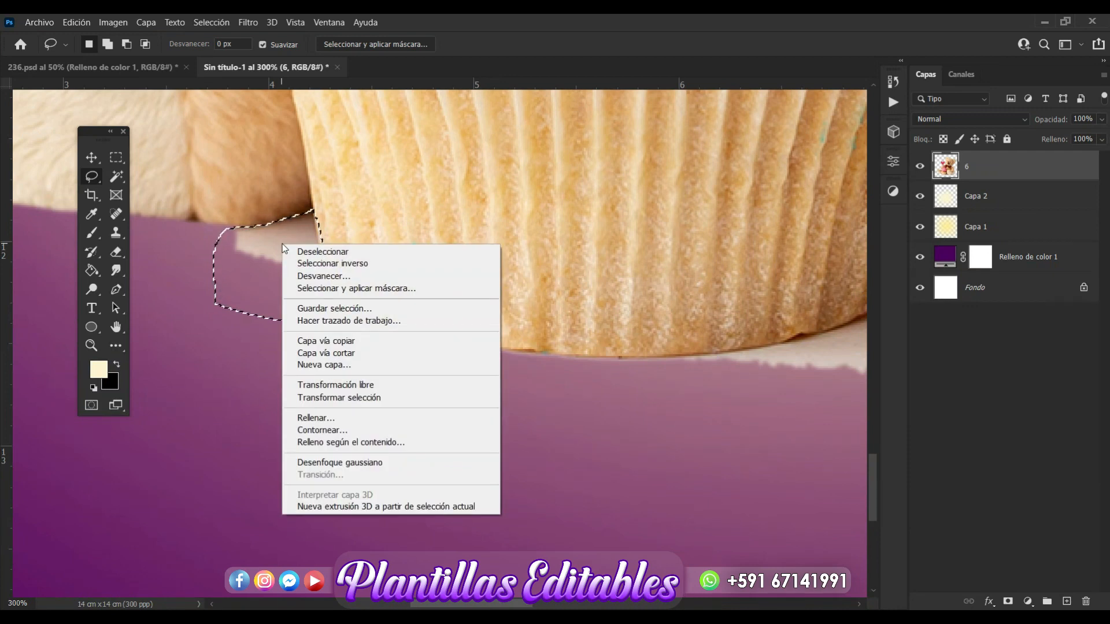
{"action": "left_click", "coordinate": [320, 276]}
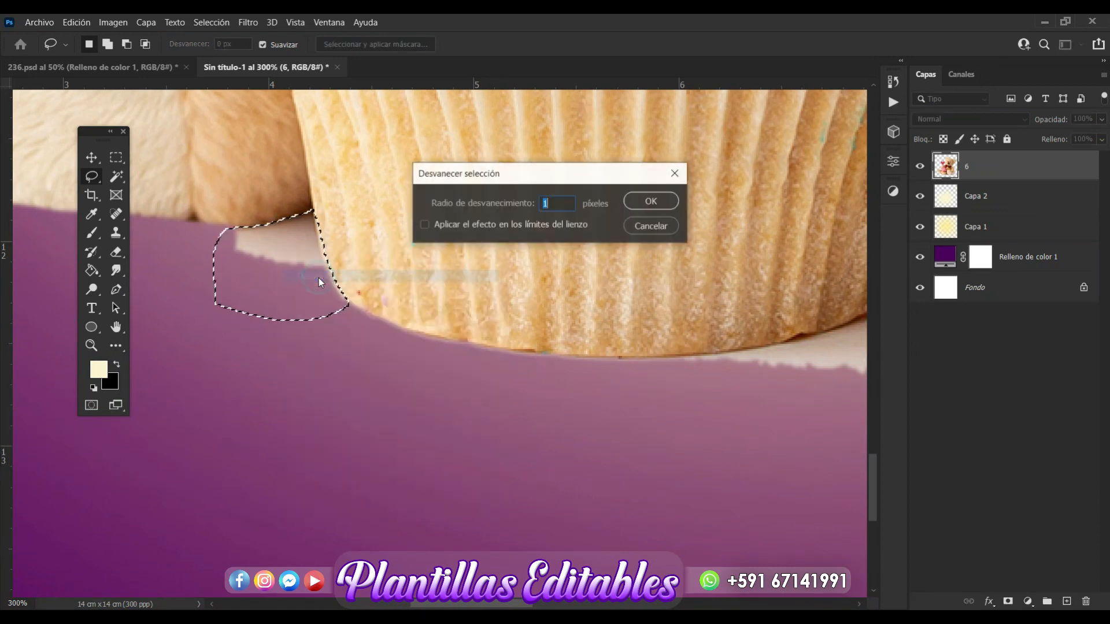
{"action": "left_click", "coordinate": [658, 198]}
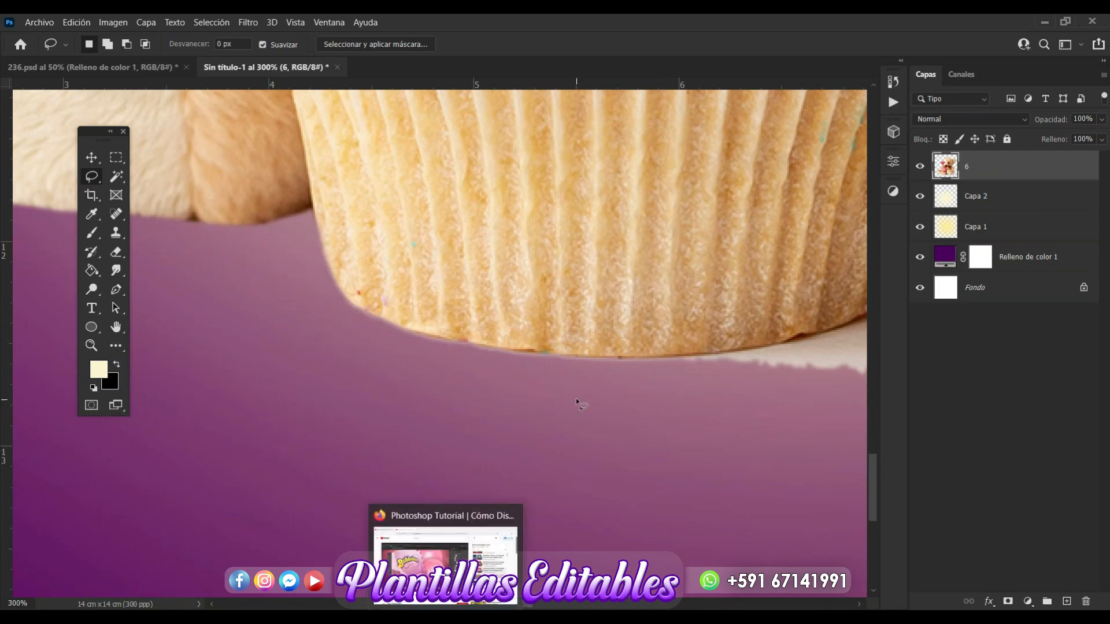
Outline the shadowed gap between the cupcake and the foot to its right with a closed Lasso selection, following both edges
{"action": "scroll", "coordinate": [575, 397], "scroll_direction": "right", "scroll_amount": 5}
{"action": "scroll", "coordinate": [576, 398], "scroll_direction": "right", "scroll_amount": 5}
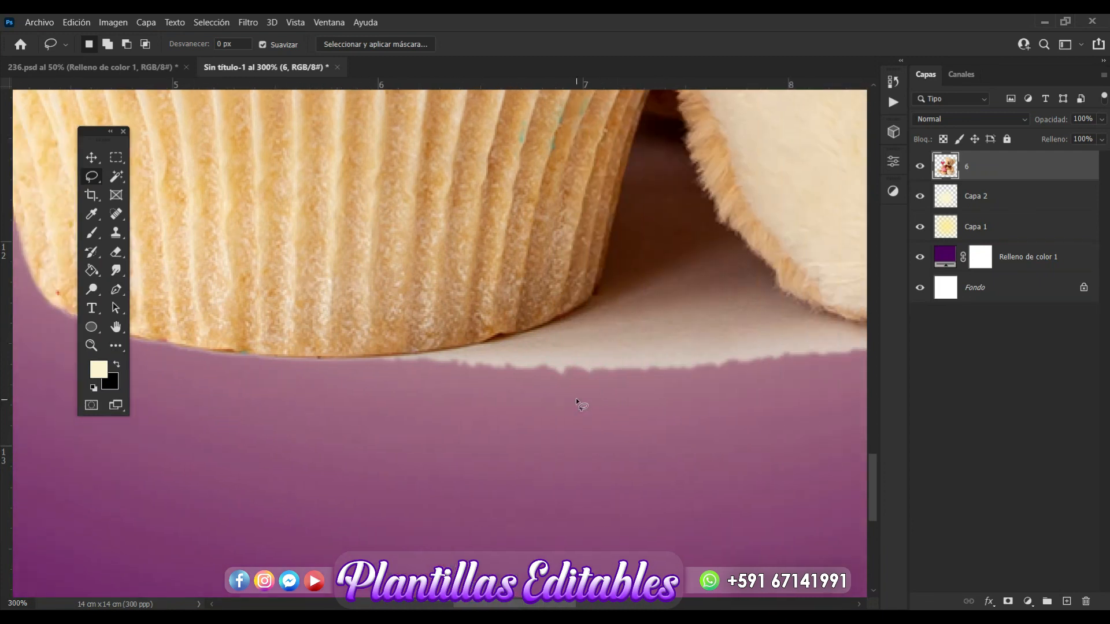
{"action": "scroll", "coordinate": [576, 397], "scroll_direction": "right", "scroll_amount": 2}
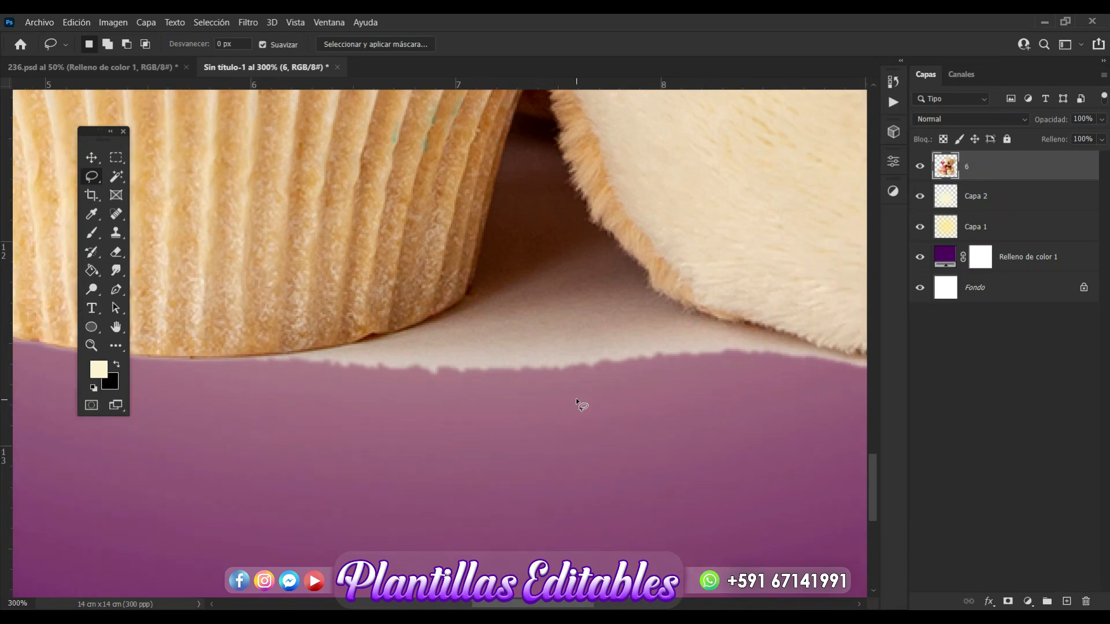
{"action": "scroll", "coordinate": [576, 397], "scroll_direction": "up", "scroll_amount": 3}
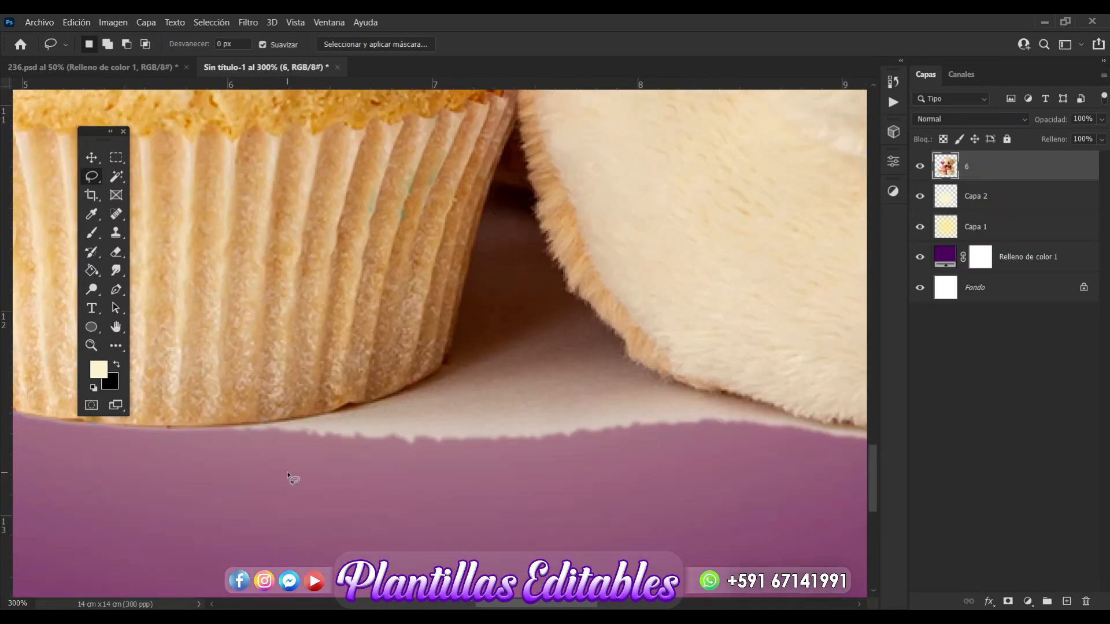
{"action": "mouse_move", "coordinate": [315, 506]}
{"action": "left_mouse_down"}
{"action": "mouse_move", "coordinate": [185, 431]}
{"action": "mouse_move", "coordinate": [390, 399]}
{"action": "mouse_move", "coordinate": [437, 368]}
{"action": "mouse_move", "coordinate": [455, 317]}
{"action": "left_mouse_up"}
{"action": "mouse_move", "coordinate": [468, 260]}
{"action": "left_mouse_down"}
{"action": "mouse_move", "coordinate": [514, 99]}
{"action": "mouse_move", "coordinate": [567, 273]}
{"action": "mouse_move", "coordinate": [630, 343]}
{"action": "mouse_move", "coordinate": [691, 380]}
{"action": "mouse_move", "coordinate": [836, 425]}
{"action": "mouse_move", "coordinate": [858, 450]}
{"action": "mouse_move", "coordinate": [650, 503]}
{"action": "mouse_move", "coordinate": [404, 526]}
{"action": "left_mouse_up"}
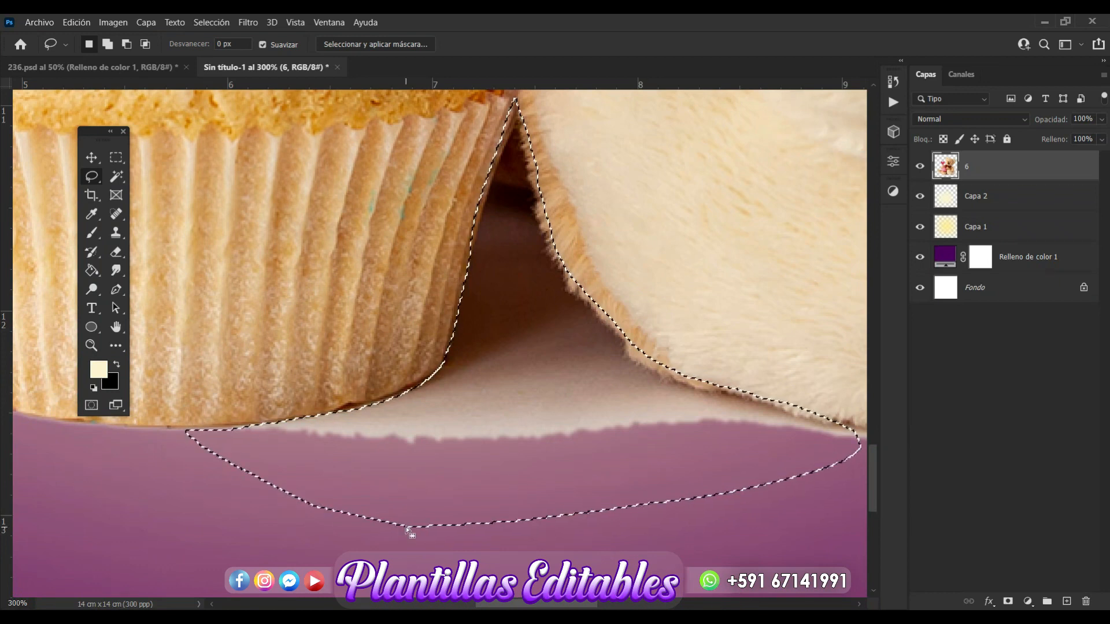
Feather the selection between the cupcake and the right-hand foot by 1 pixel, delete that leftover background, and deselect
{"action": "right_click", "coordinate": [515, 359]}
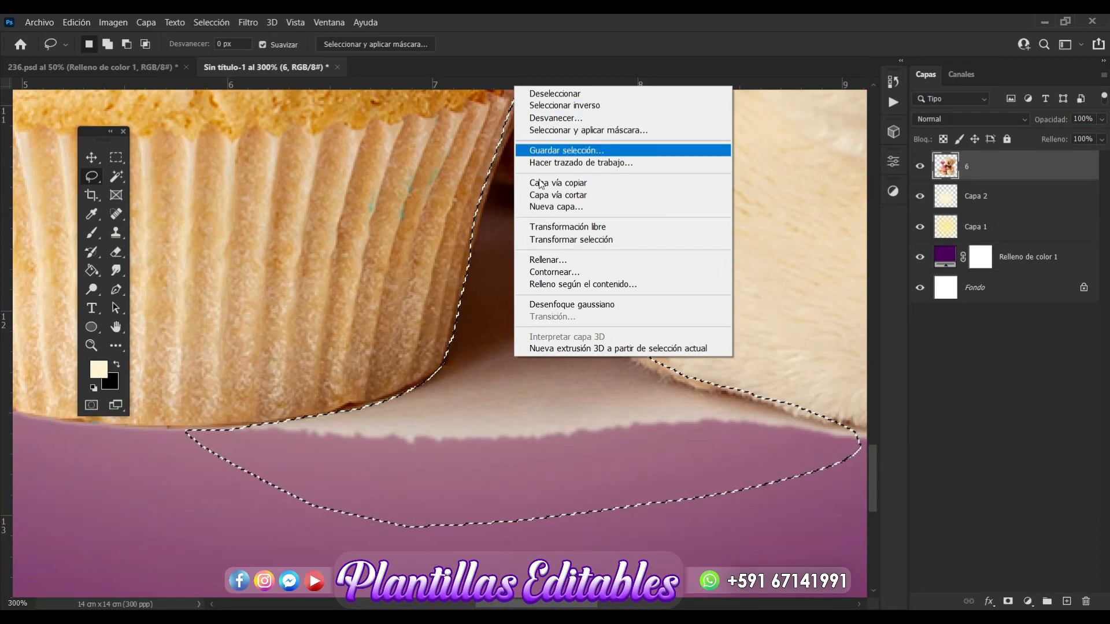
{"action": "left_click", "coordinate": [577, 118]}
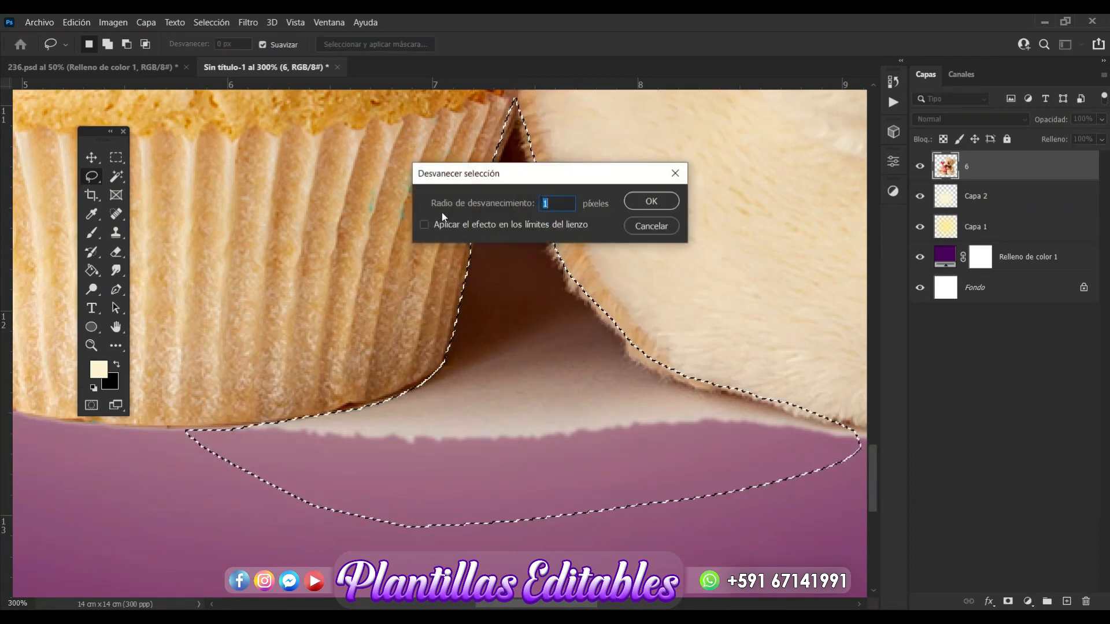
{"action": "left_click", "coordinate": [663, 202]}
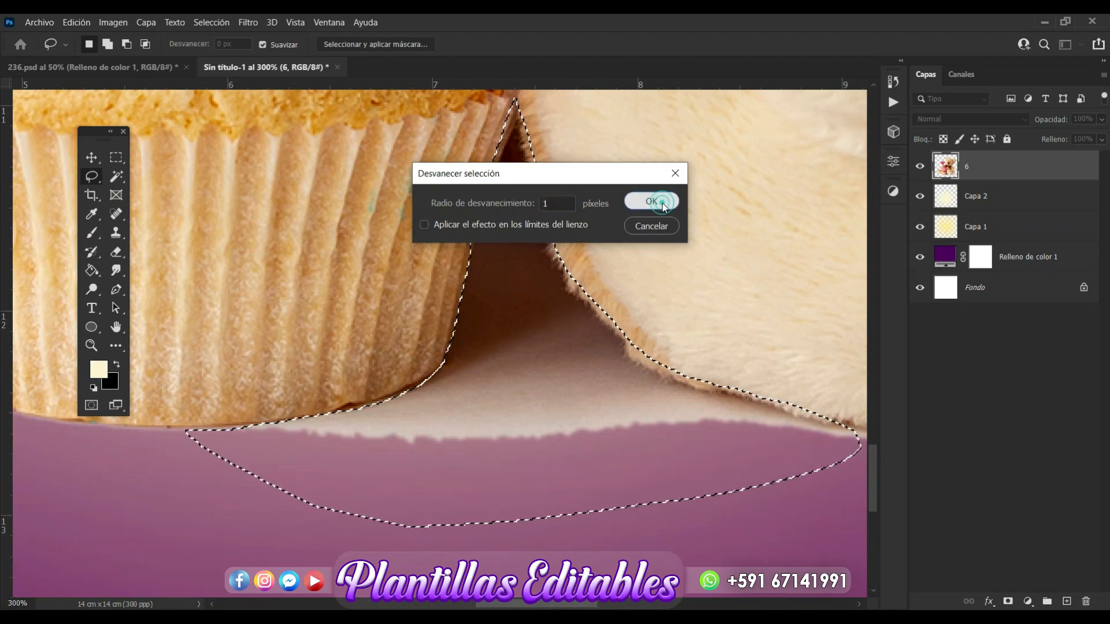
{"action": "key", "text": "Delete"}
{"action": "key", "text": "ctrl+d"}
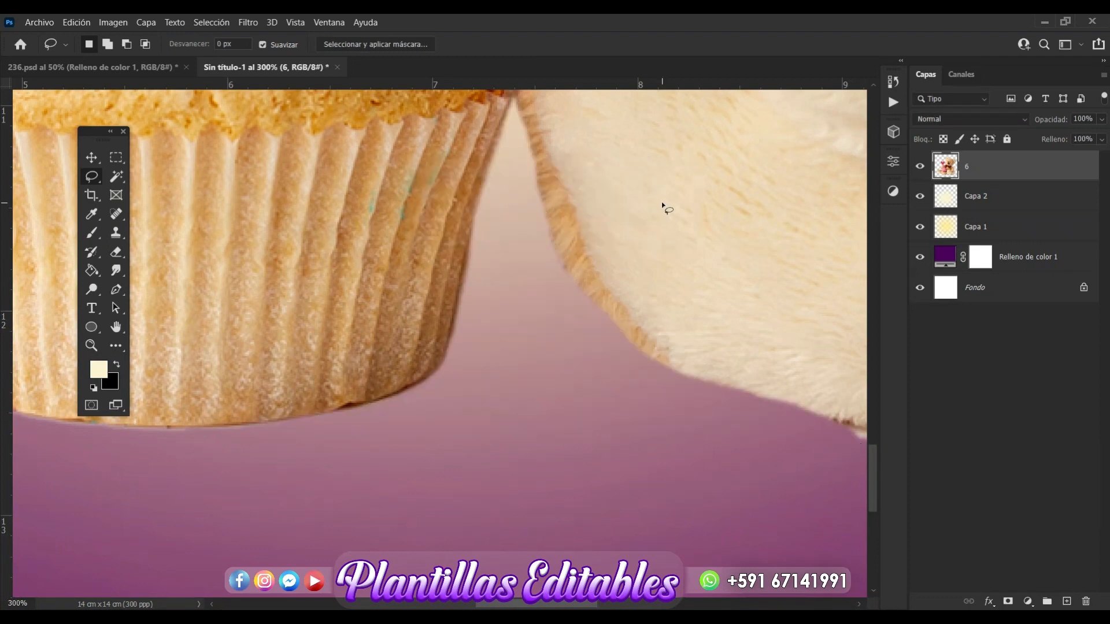
Outline the leftover backdrop patch beside and under the bear's right-hand foot with a closed Lasso selection, following the foot and arm edges
{"action": "scroll", "coordinate": [455, 438], "scroll_direction": "right", "scroll_amount": 10}
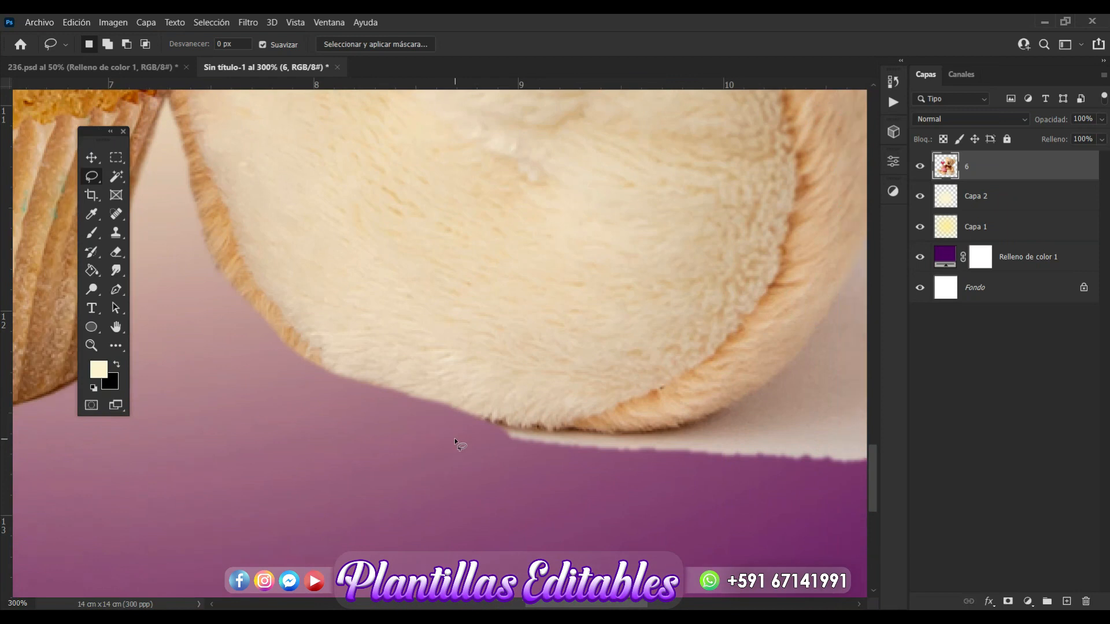
{"action": "scroll", "coordinate": [455, 439], "scroll_direction": "right", "scroll_amount": 6}
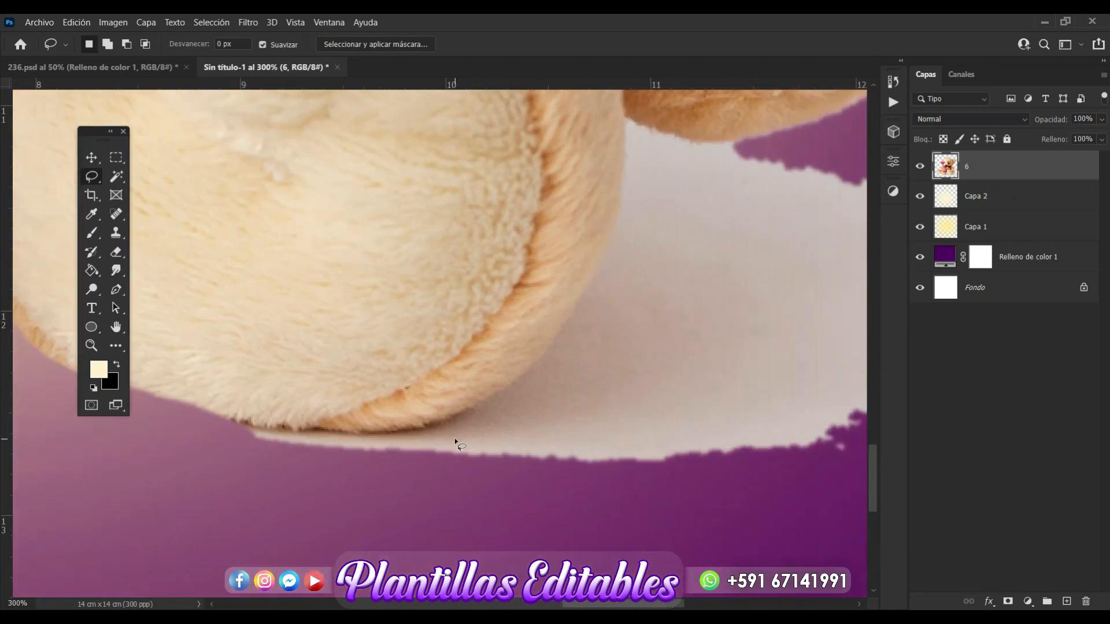
{"action": "scroll", "coordinate": [457, 444], "scroll_direction": "right", "scroll_amount": 2}
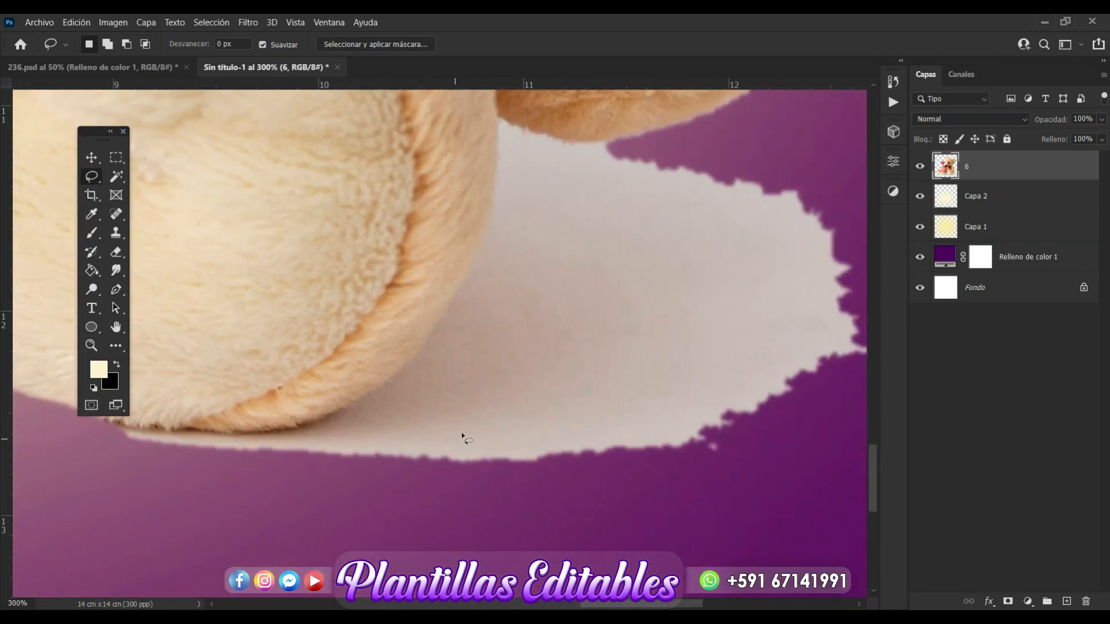
{"action": "scroll", "coordinate": [464, 437], "scroll_direction": "right", "scroll_amount": 2}
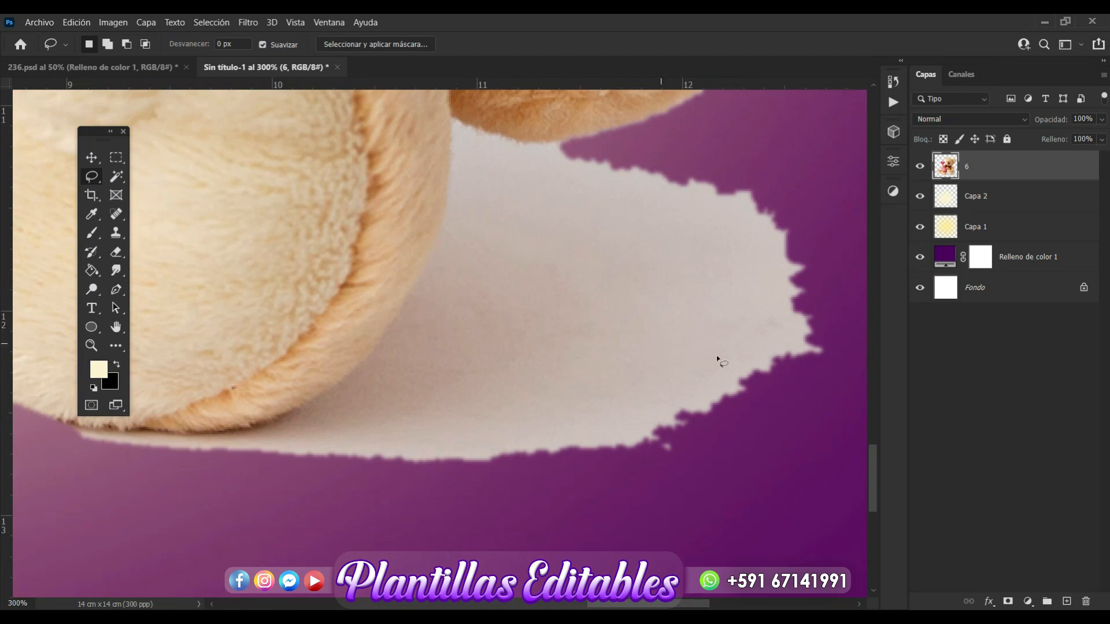
{"action": "mouse_move", "coordinate": [775, 499]}
{"action": "left_mouse_down"}
{"action": "mouse_move", "coordinate": [853, 388]}
{"action": "mouse_move", "coordinate": [837, 228]}
{"action": "mouse_move", "coordinate": [702, 136]}
{"action": "mouse_move", "coordinate": [675, 133]}
{"action": "left_mouse_up"}
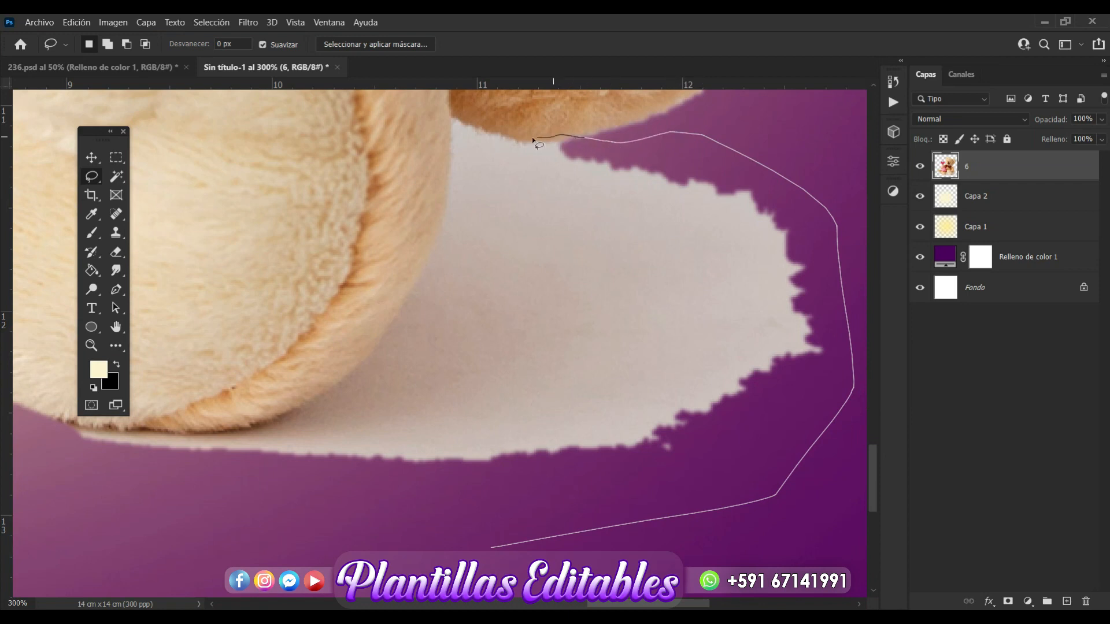
{"action": "mouse_move", "coordinate": [485, 126]}
{"action": "left_mouse_down"}
{"action": "mouse_move", "coordinate": [450, 112]}
{"action": "mouse_move", "coordinate": [446, 186]}
{"action": "left_mouse_up"}
{"action": "mouse_move", "coordinate": [368, 343]}
{"action": "left_mouse_down"}
{"action": "mouse_move", "coordinate": [296, 398]}
{"action": "mouse_move", "coordinate": [181, 423]}
{"action": "left_mouse_up"}
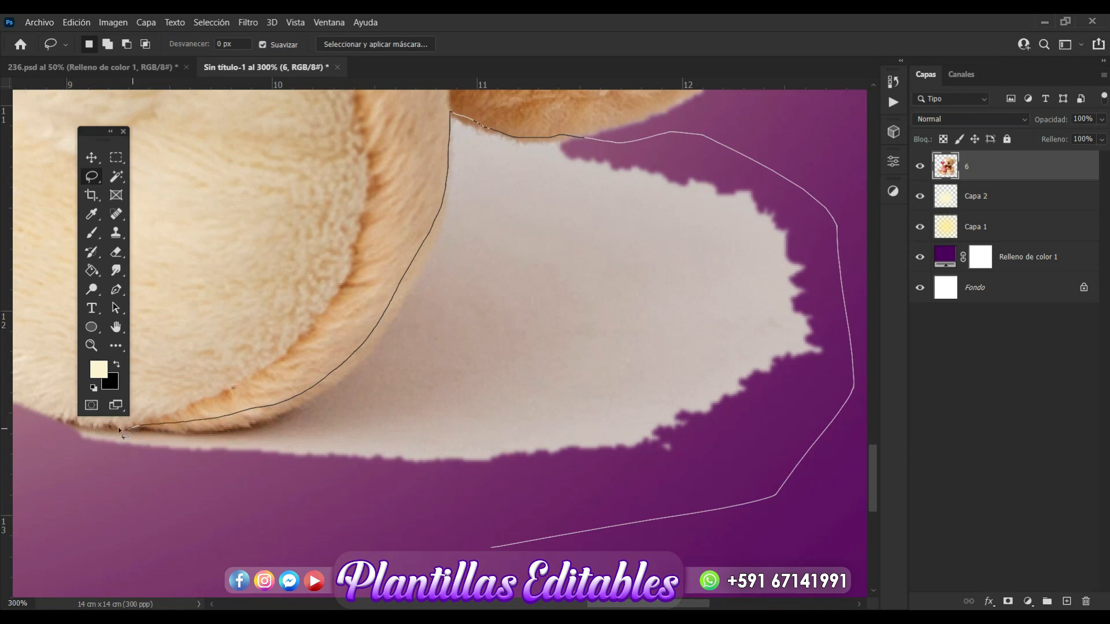
{"action": "mouse_move", "coordinate": [89, 428]}
{"action": "left_mouse_down"}
{"action": "mouse_move", "coordinate": [52, 421]}
{"action": "mouse_move", "coordinate": [109, 521]}
{"action": "mouse_move", "coordinate": [439, 562]}
{"action": "left_mouse_up"}
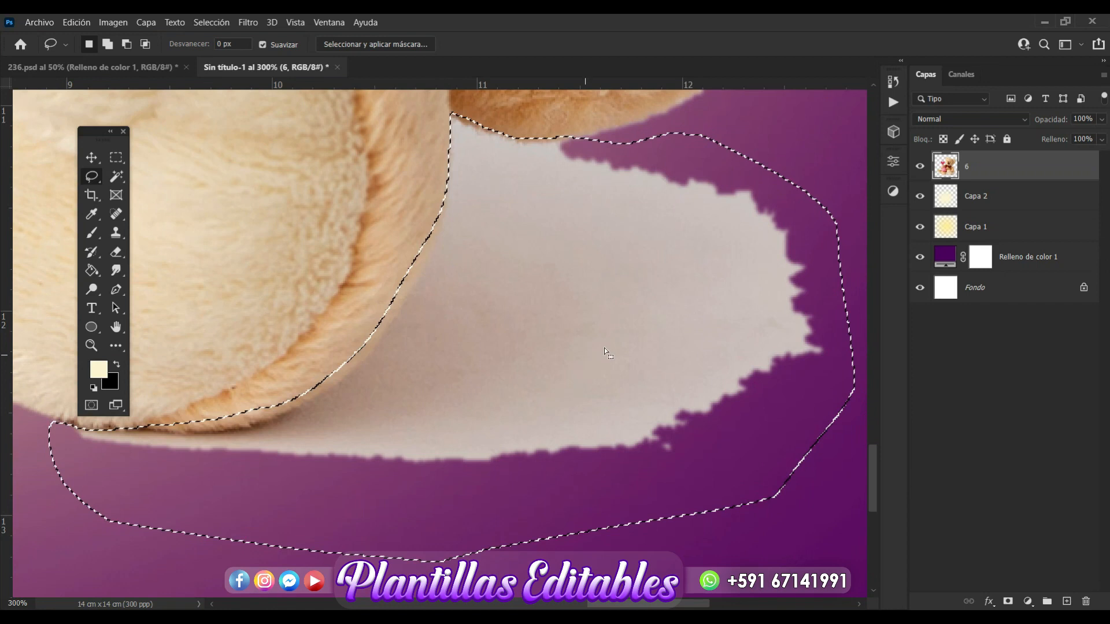
Feather the selection around the right-hand foot by 1 pixel, delete that backdrop patch from layer 6, and deselect
{"action": "right_click", "coordinate": [625, 294]}
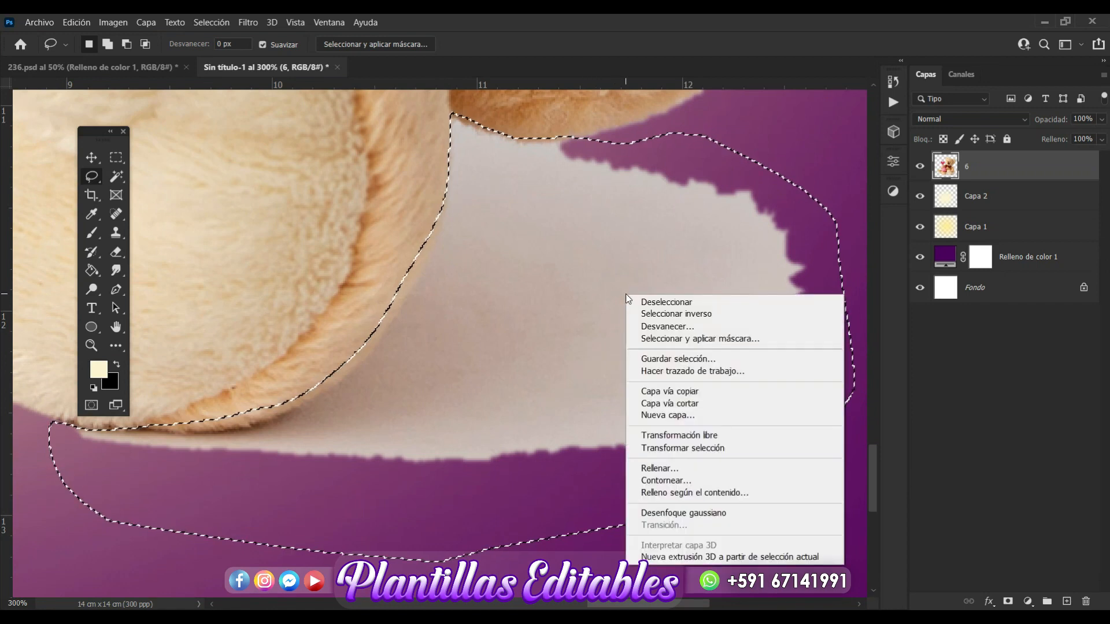
{"action": "left_click", "coordinate": [677, 329]}
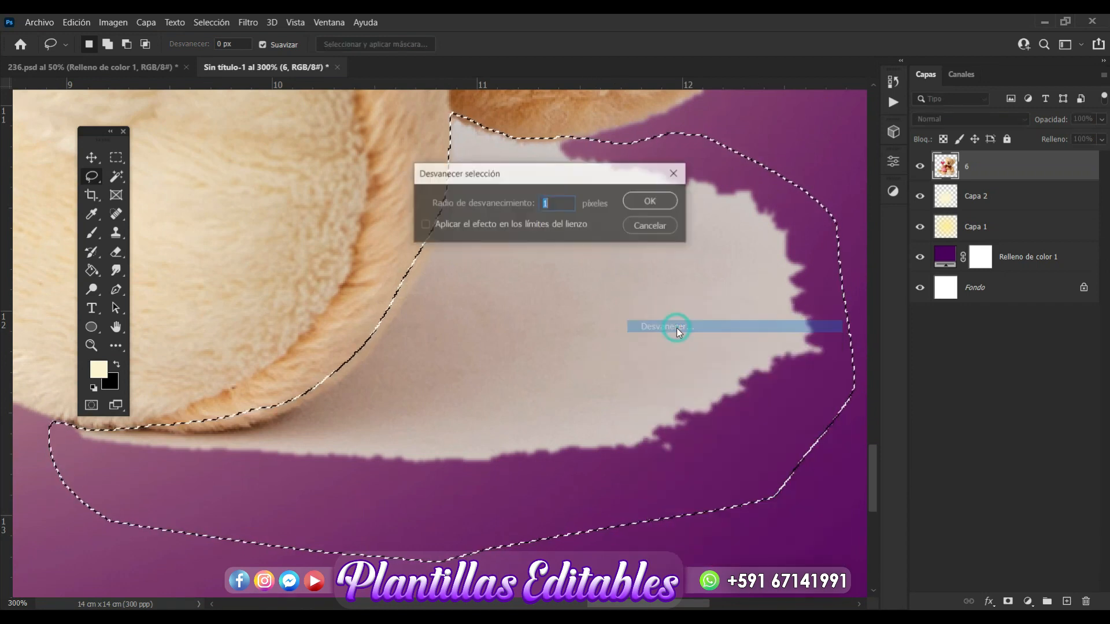
{"action": "left_click", "coordinate": [648, 201]}
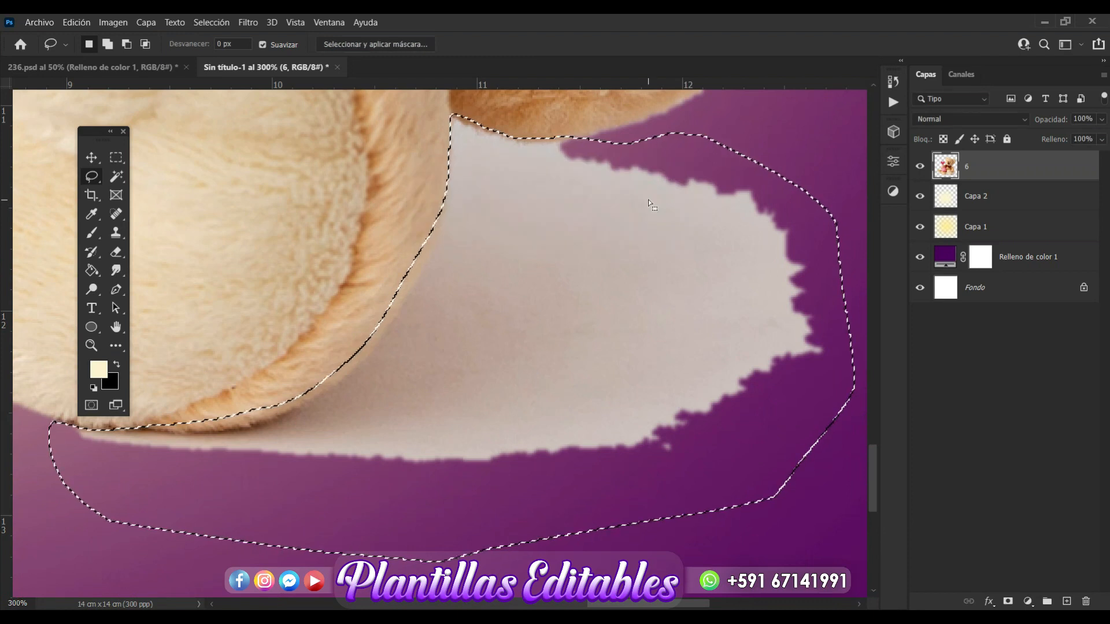
{"action": "key", "text": "Delete"}
{"action": "key", "text": "ctrl+d"}
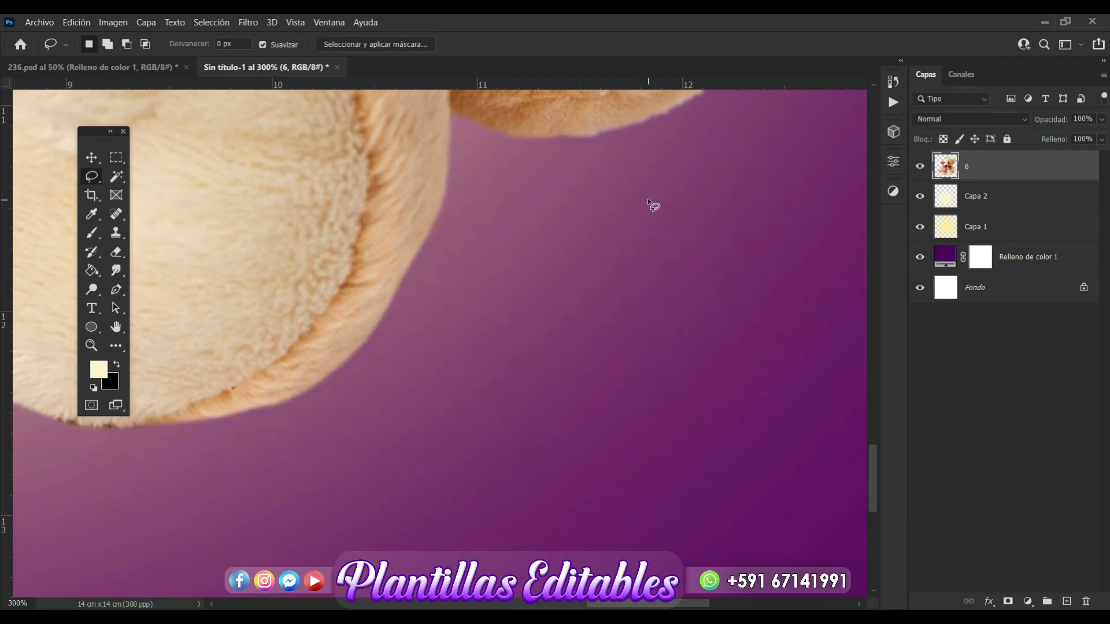
Scale the bear on layer 6 to about 93.25% and move it into the lower-right part of the card
{"action": "key", "text": "ctrl+minus"}
{"action": "key", "text": "ctrl+minus"}
{"action": "key", "text": "ctrl+minus"}
{"action": "key", "text": "ctrl+minus"}
{"action": "key", "text": "ctrl+minus"}
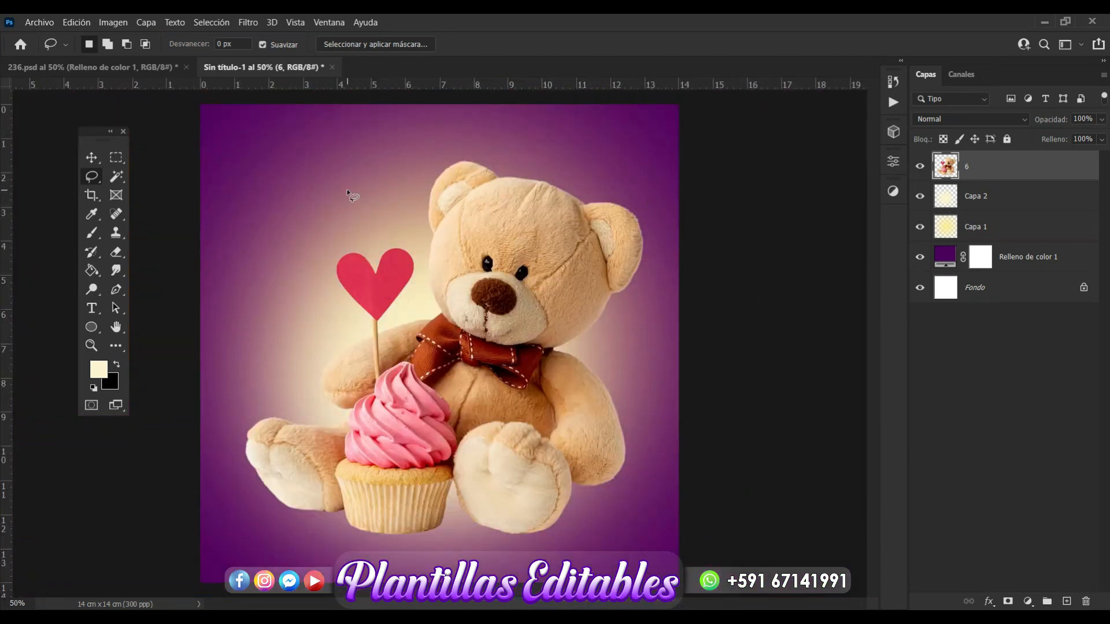
{"action": "left_click", "coordinate": [91, 158]}
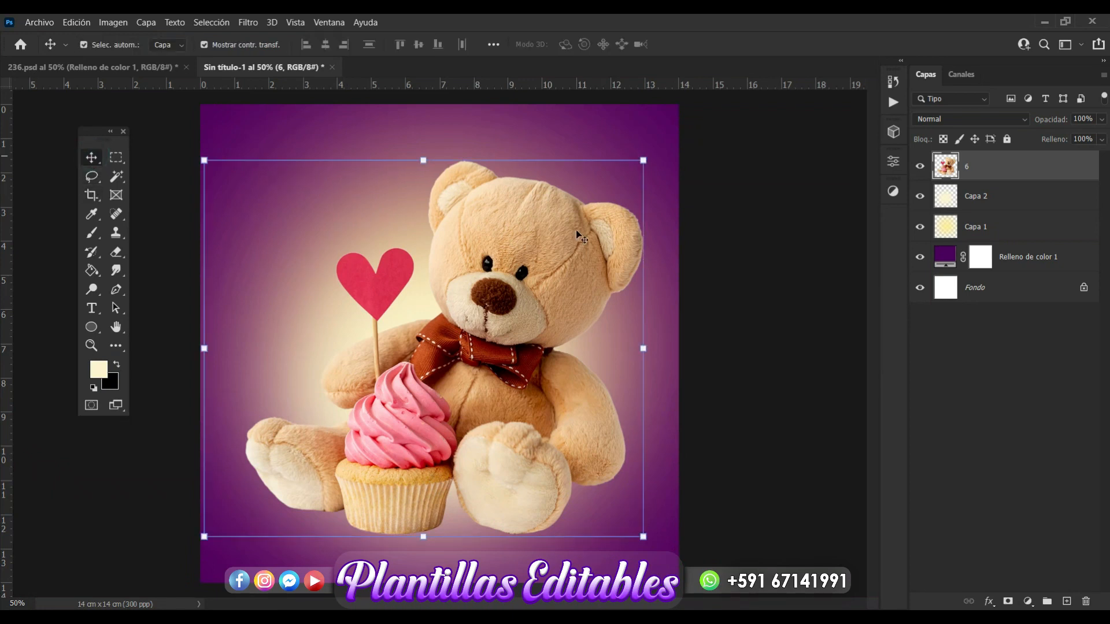
{"action": "left_click", "coordinate": [639, 167]}
{"action": "left_click_drag", "start_coordinate": [639, 167], "coordinate": [612, 191]}
{"action": "left_click_drag", "start_coordinate": [517, 437], "coordinate": [573, 450]}
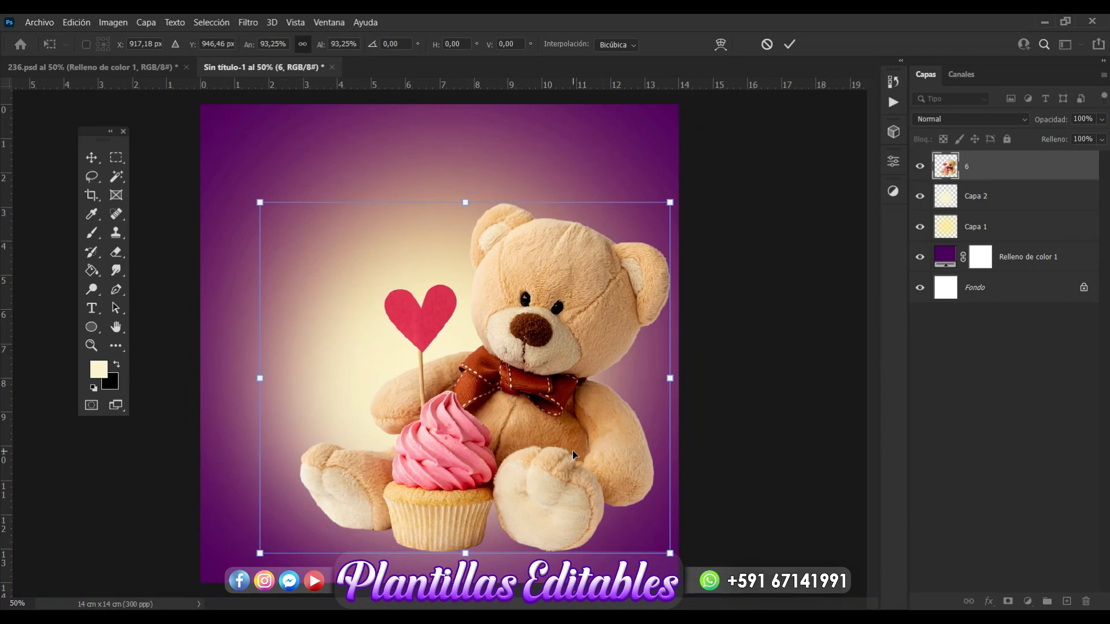
{"action": "left_click", "coordinate": [789, 44]}
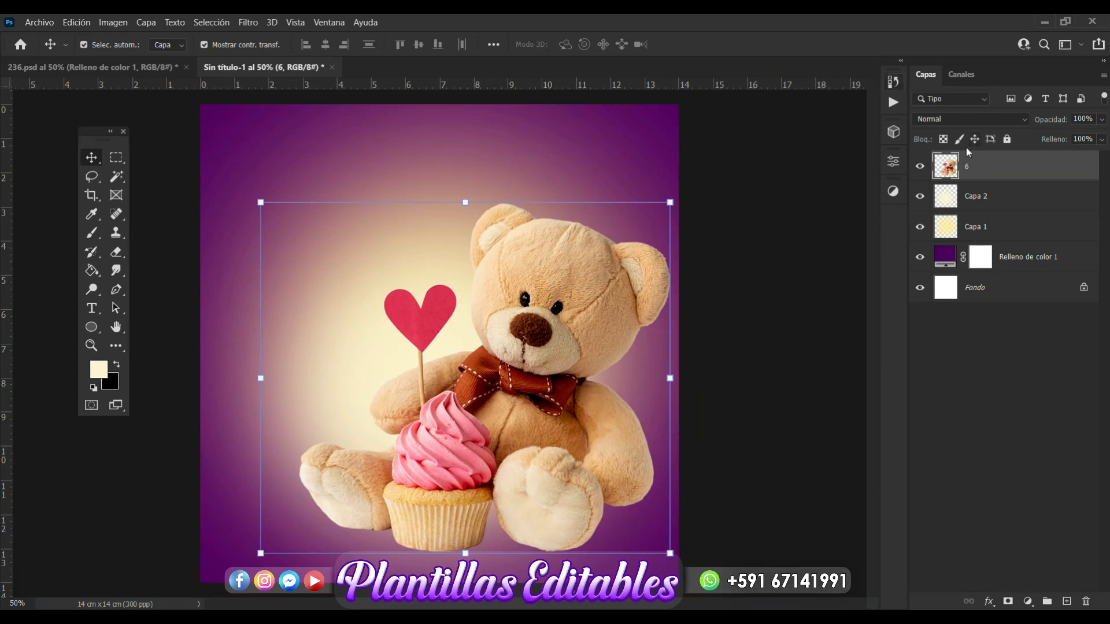
{"action": "left_click", "coordinate": [799, 299]}
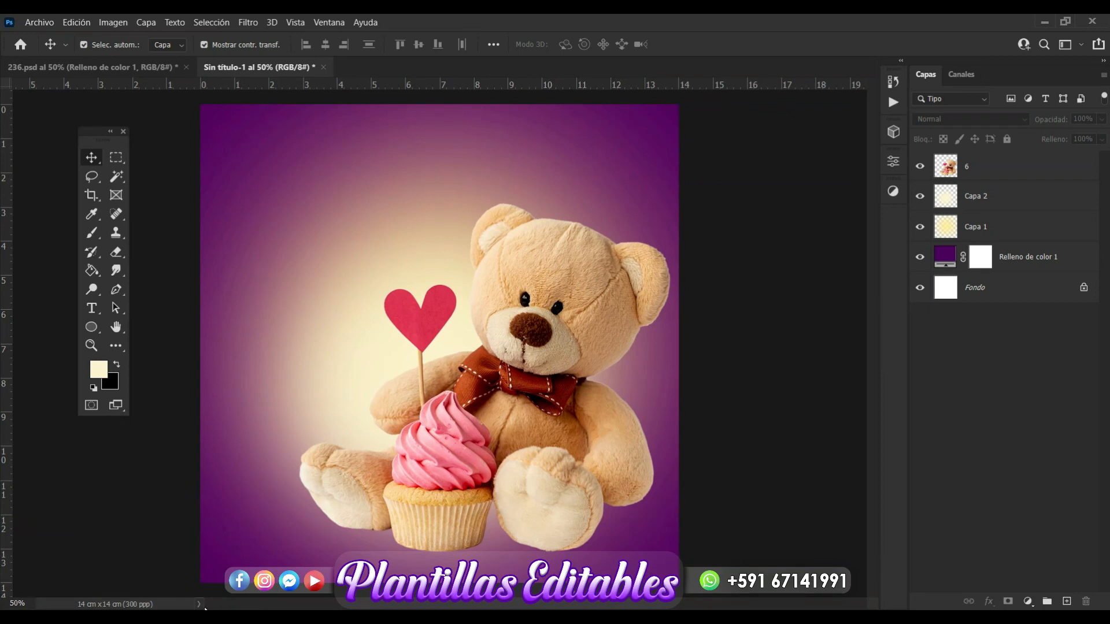
Switch to the "tarjeta 1" folder in File Explorer and place image 46, the paper with red ribbons, into the Photoshop card
{"action": "key", "text": "alt+Tab"}
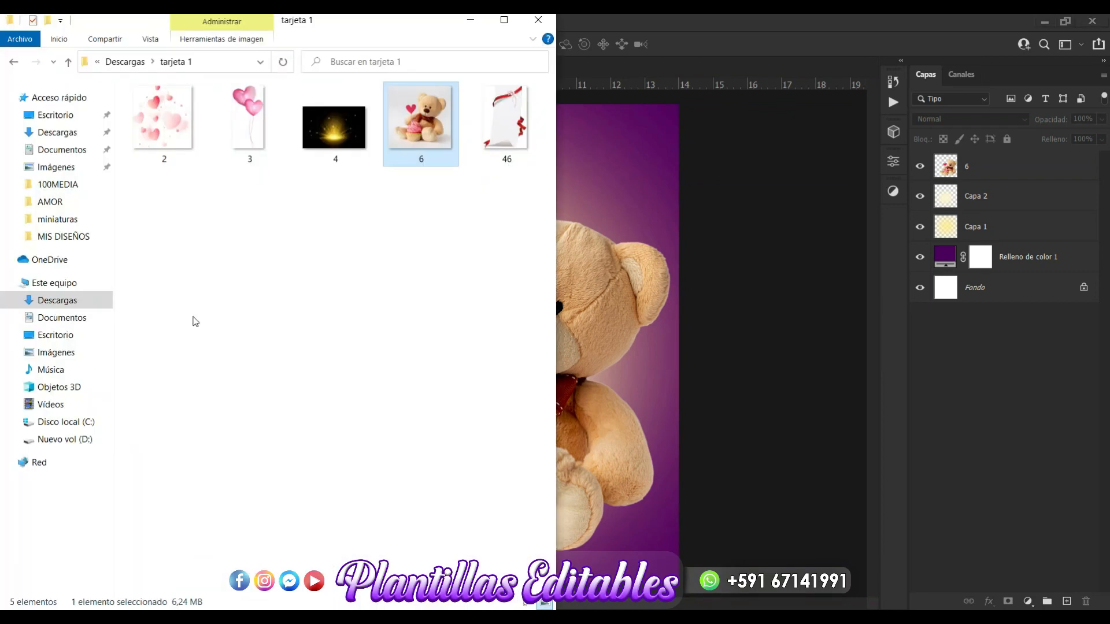
{"action": "left_click", "coordinate": [195, 322]}
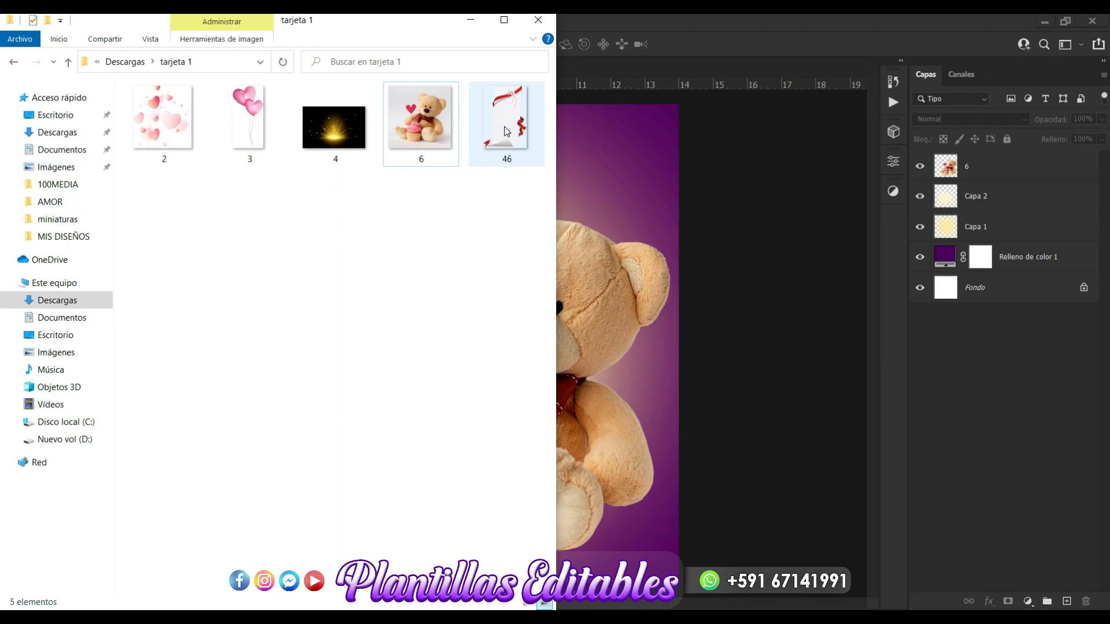
{"action": "left_click_drag", "start_coordinate": [504, 130], "coordinate": [630, 331]}
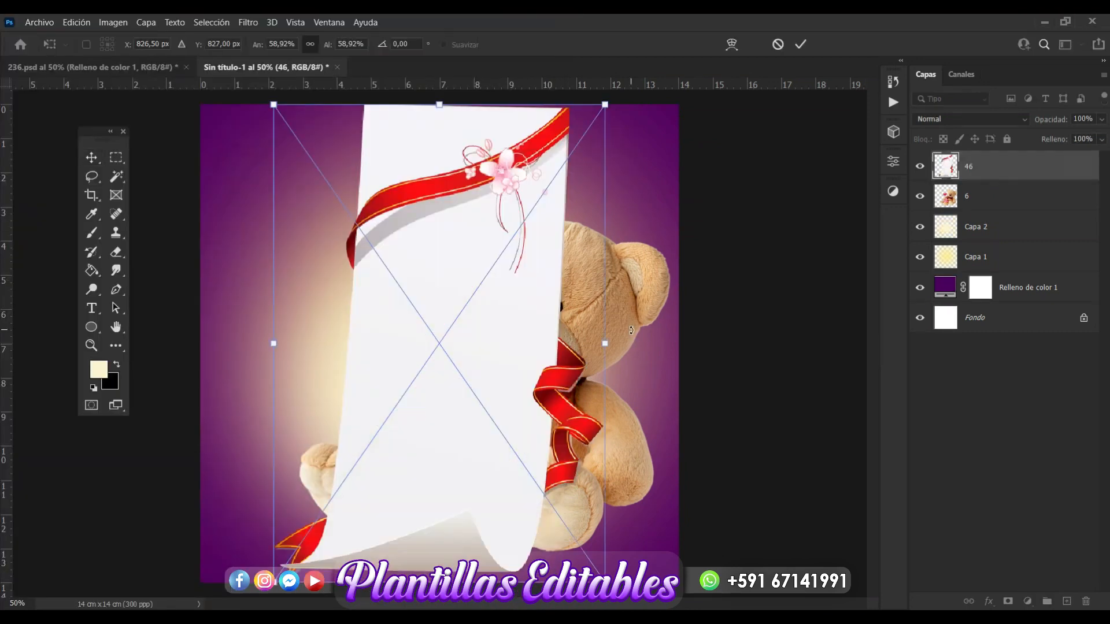
{"action": "key", "text": "Return"}
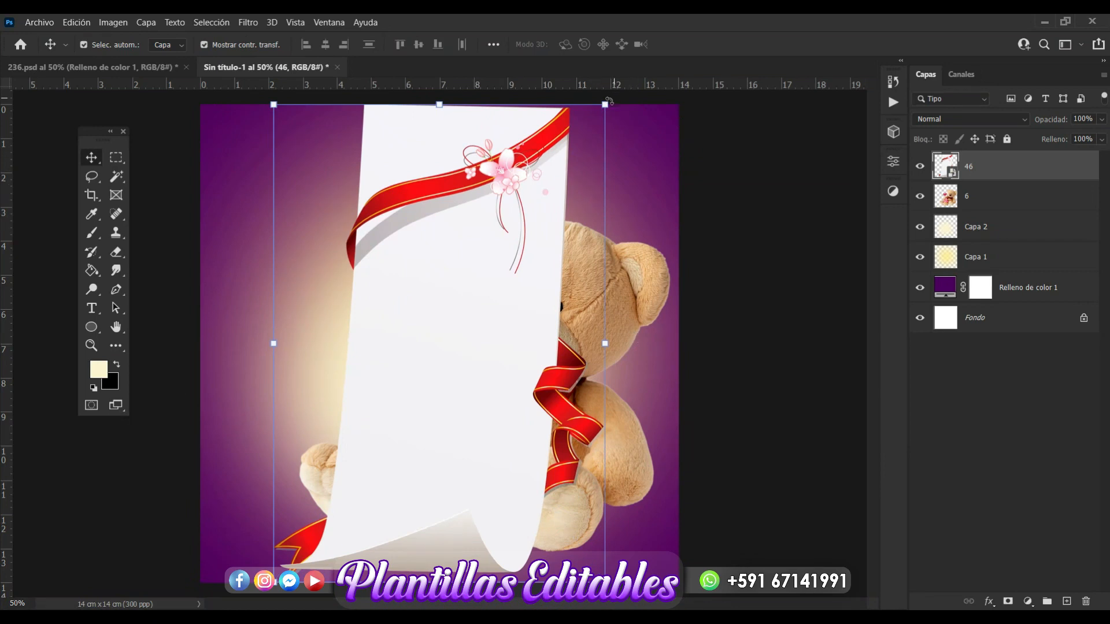
Scale the ribboned paper to about 48.51% against the card's left edge and stack its layer 46 directly below the bear's layer 6
{"action": "left_click_drag", "start_coordinate": [607, 102], "coordinate": [539, 236]}
{"action": "left_click_drag", "start_coordinate": [456, 360], "coordinate": [399, 288]}
{"action": "left_click_drag", "start_coordinate": [478, 330], "coordinate": [496, 329]}
{"action": "left_click_drag", "start_coordinate": [411, 397], "coordinate": [390, 403]}
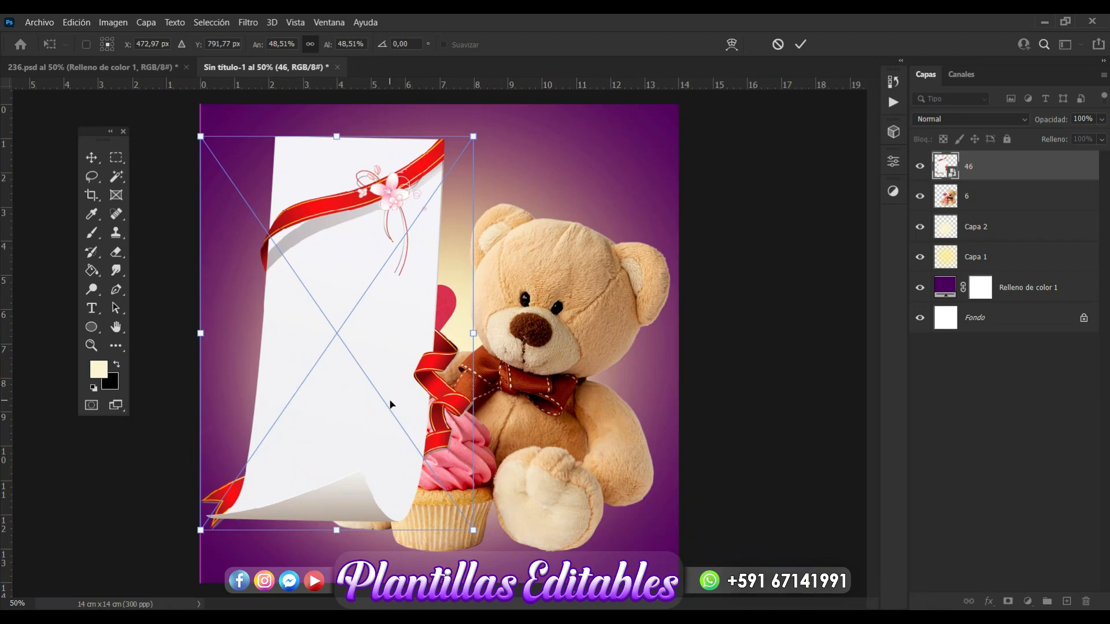
{"action": "key", "text": "Return"}
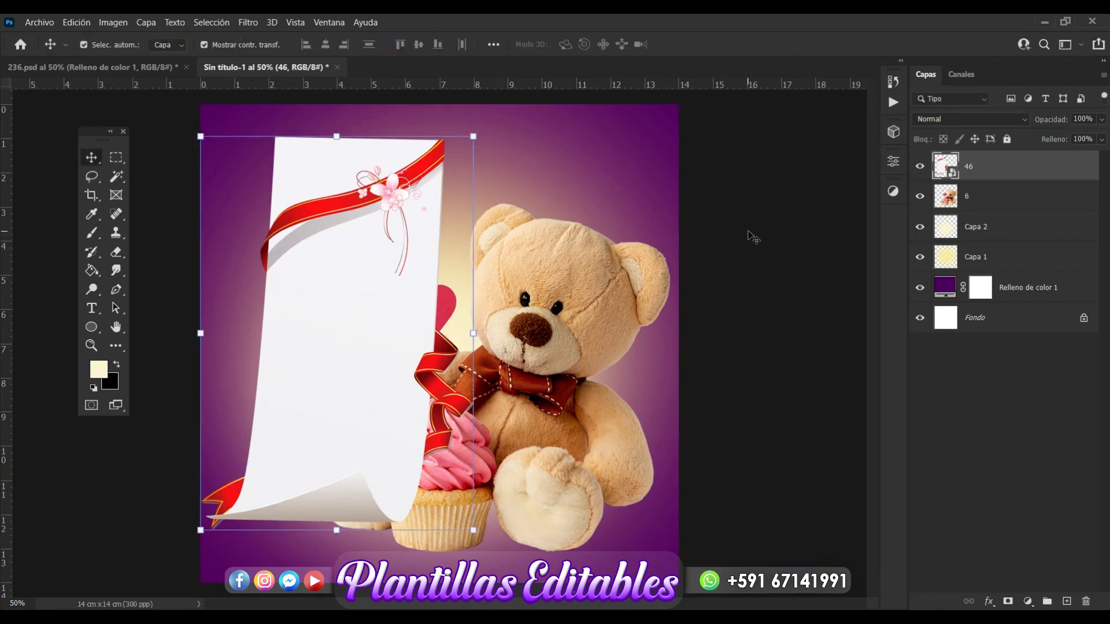
{"action": "left_click_drag", "start_coordinate": [1008, 178], "coordinate": [1010, 206]}
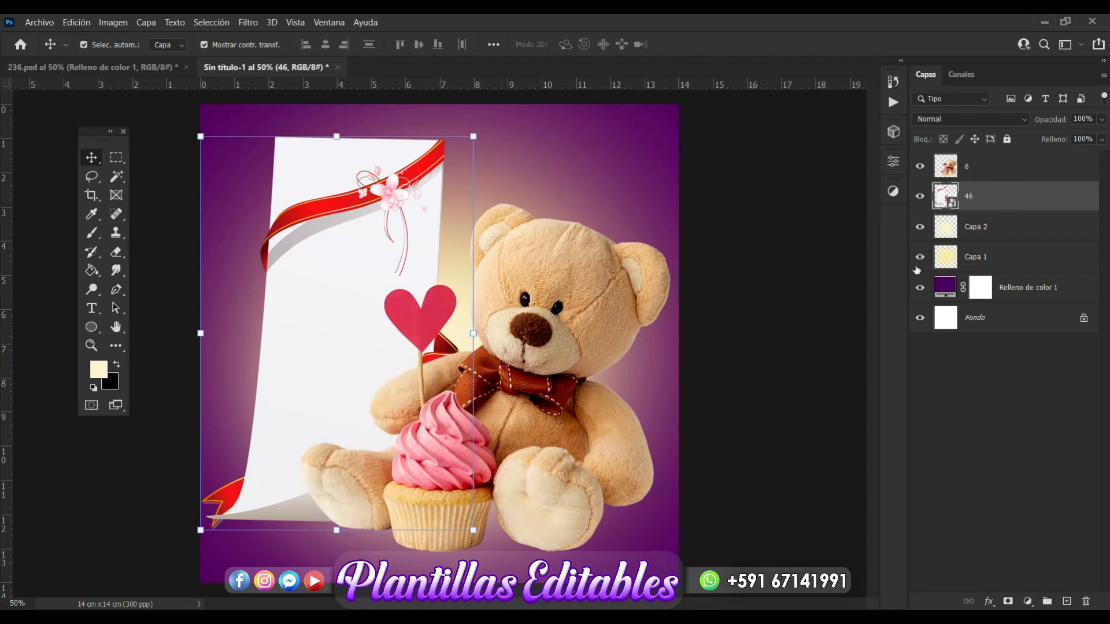
{"action": "left_click", "coordinate": [828, 321]}
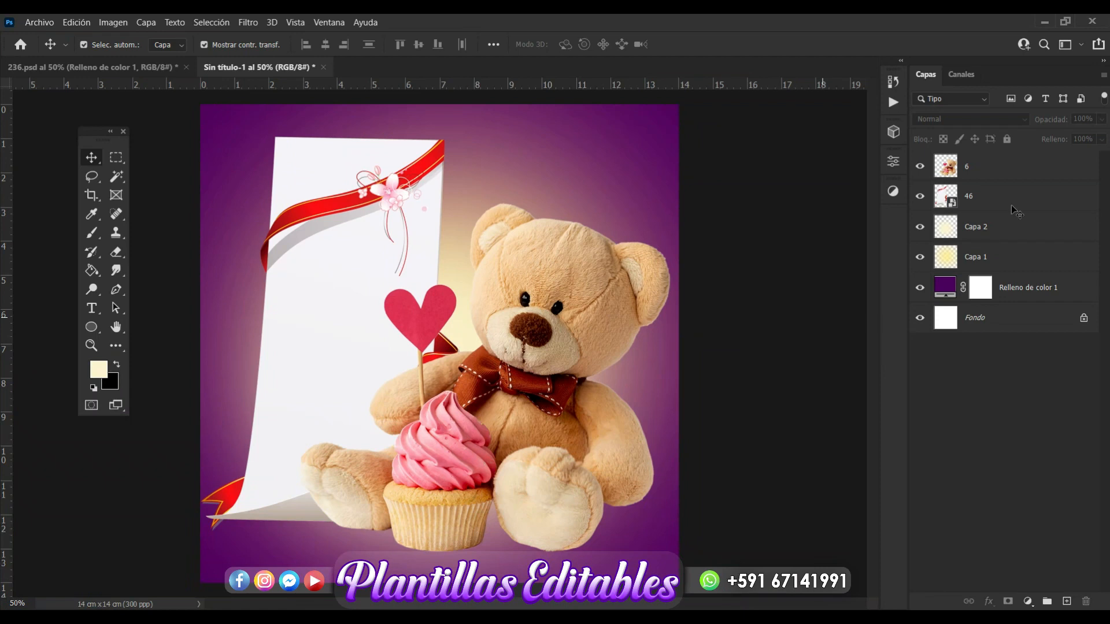
Add a Hue/Saturation adjustment clipped to layer 46 and set its hue to -33 to turn the ribbons magenta
{"action": "left_click", "coordinate": [972, 201]}
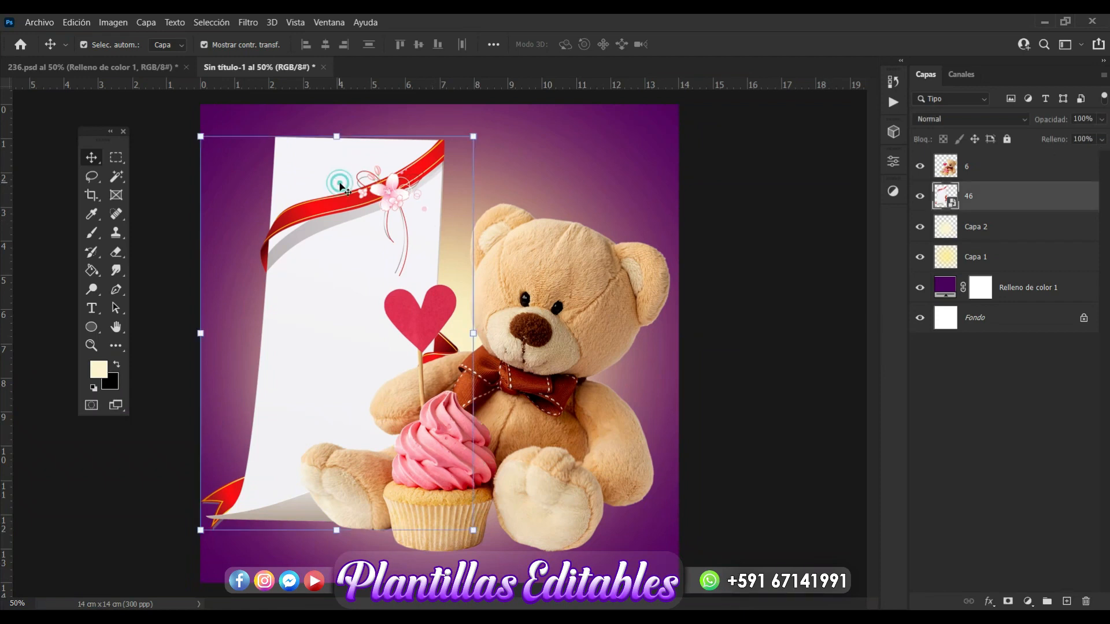
{"action": "left_click", "coordinate": [893, 192]}
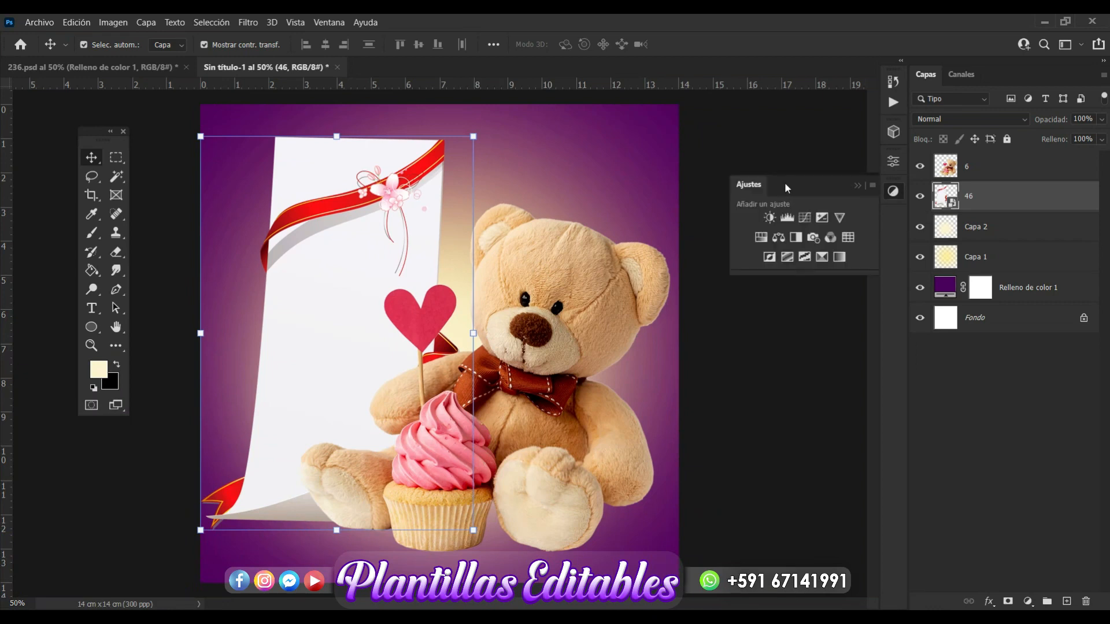
{"action": "left_click", "coordinate": [762, 238]}
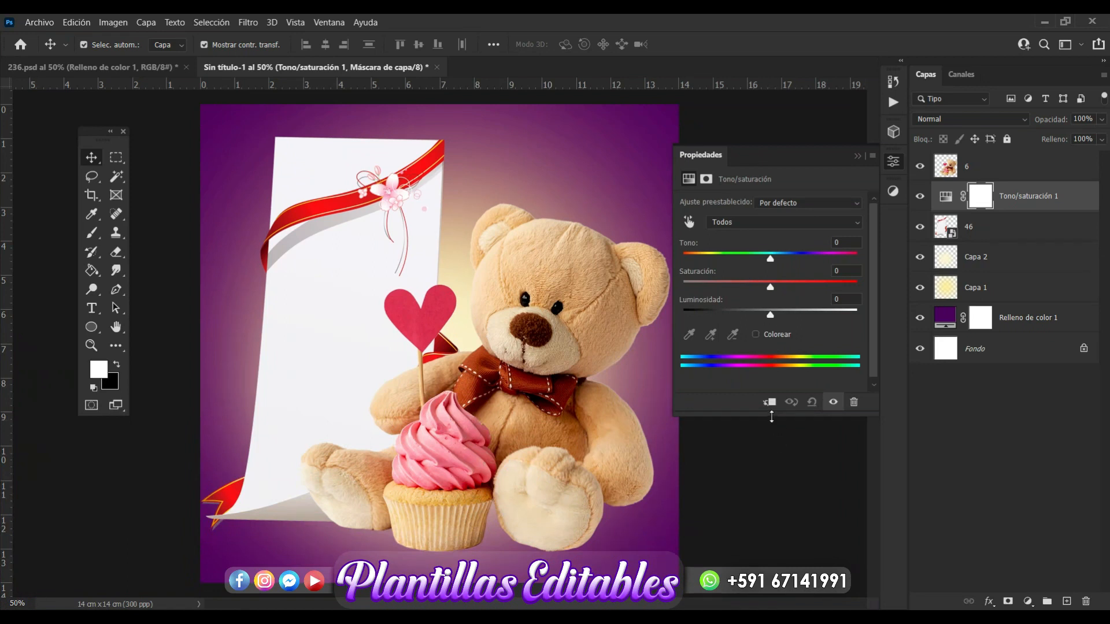
{"action": "left_click", "coordinate": [770, 403]}
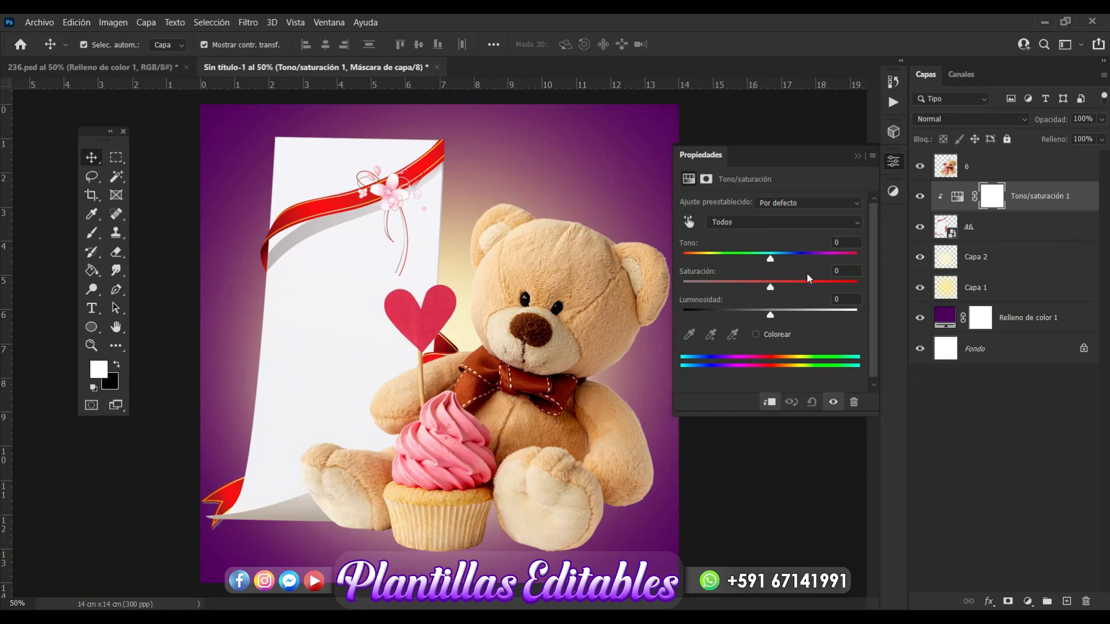
{"action": "left_click_drag", "start_coordinate": [770, 260], "coordinate": [743, 263]}
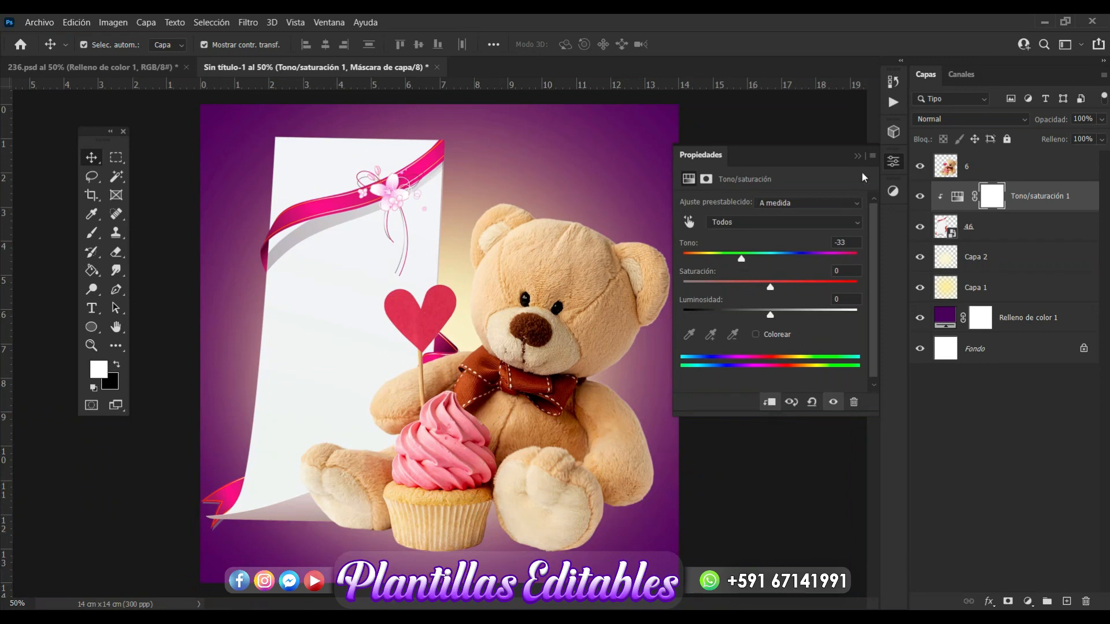
{"action": "left_click", "coordinate": [857, 156]}
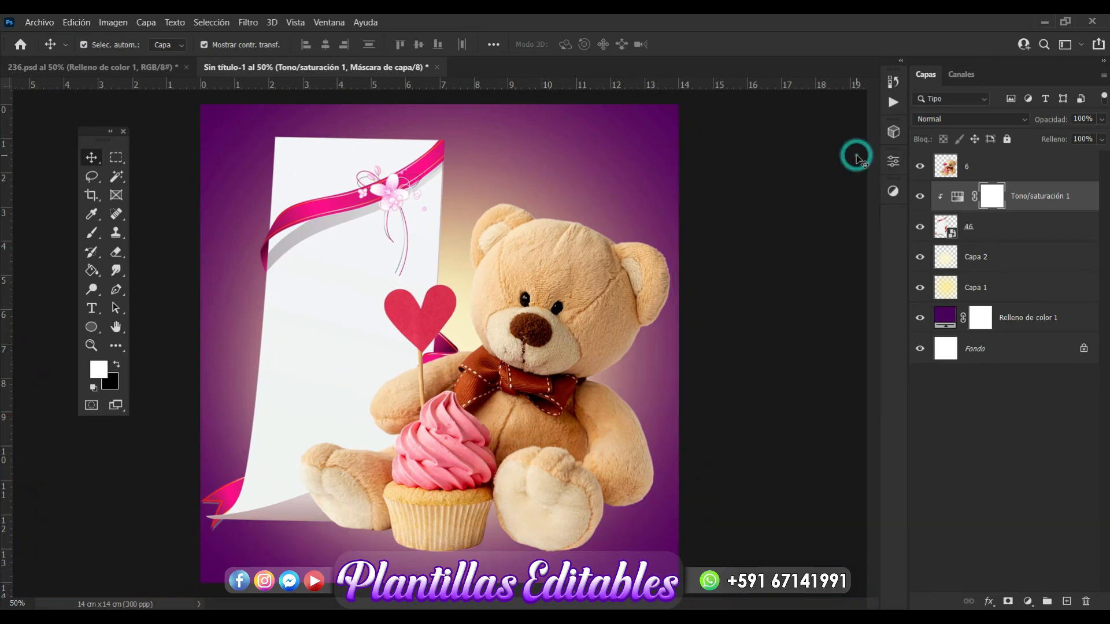
{"action": "left_click", "coordinate": [773, 235]}
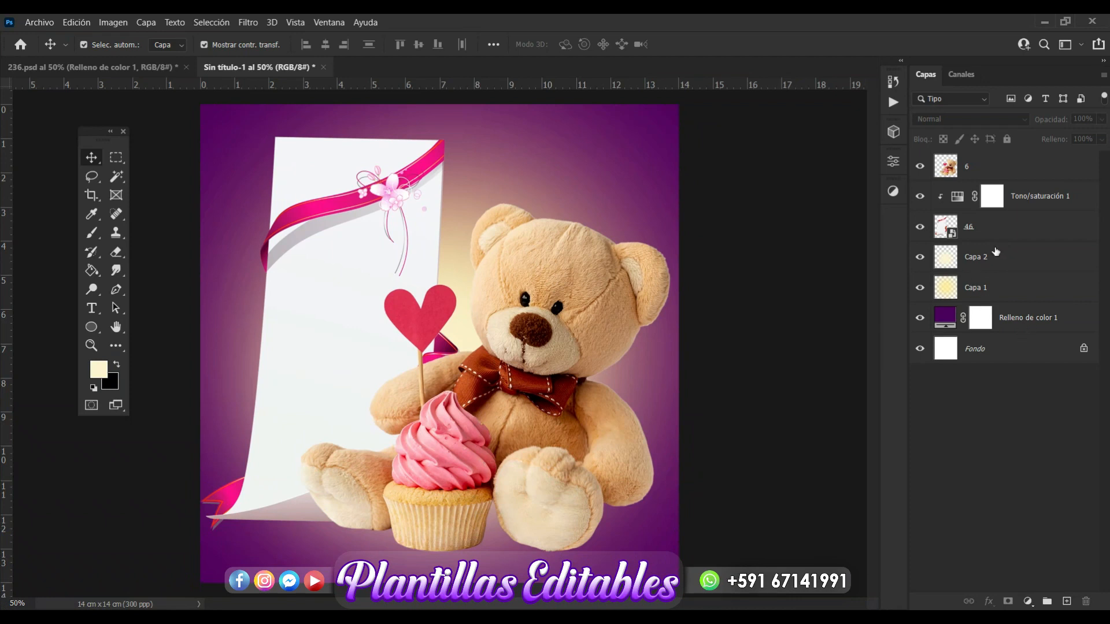
Convert the bear's layer 6 to a smart object and add a new empty layer above it
{"action": "left_click", "coordinate": [993, 171]}
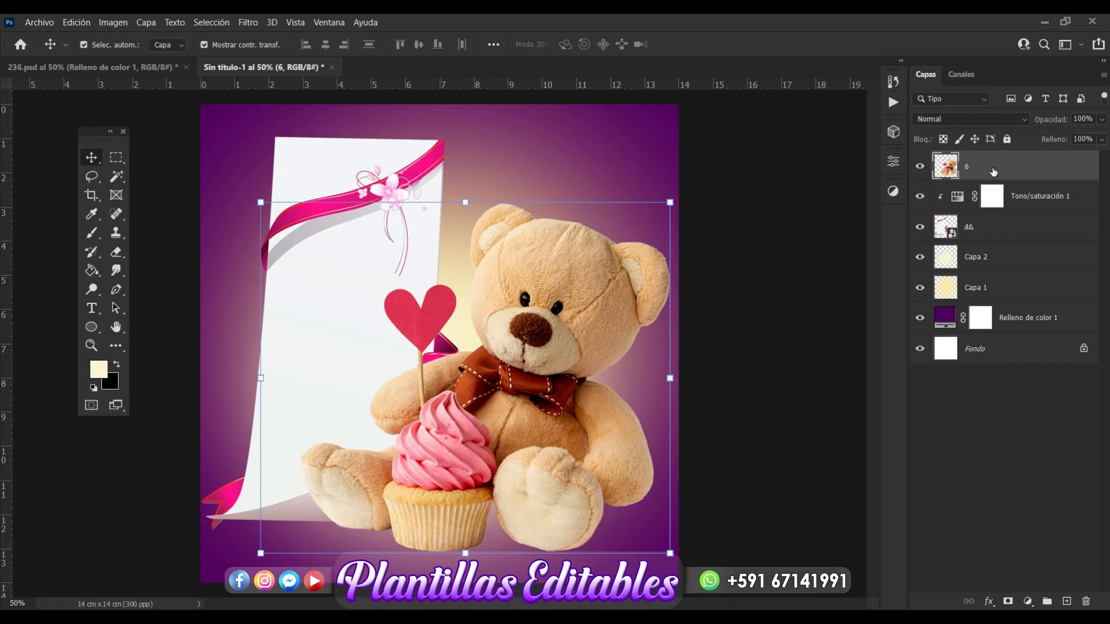
{"action": "right_click", "coordinate": [993, 171]}
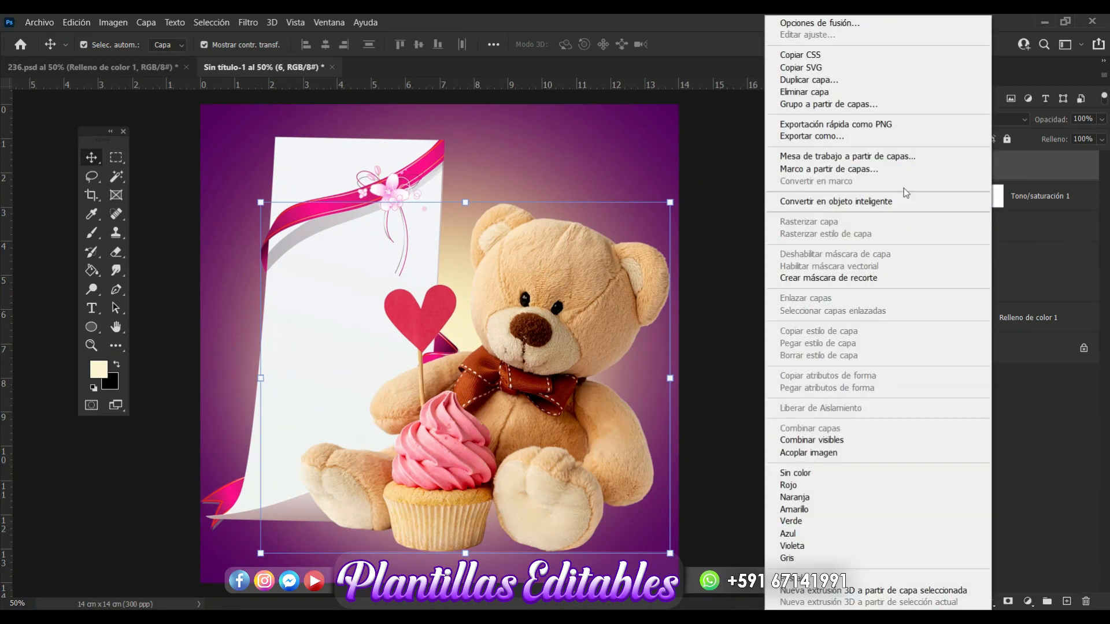
{"action": "left_click", "coordinate": [838, 202]}
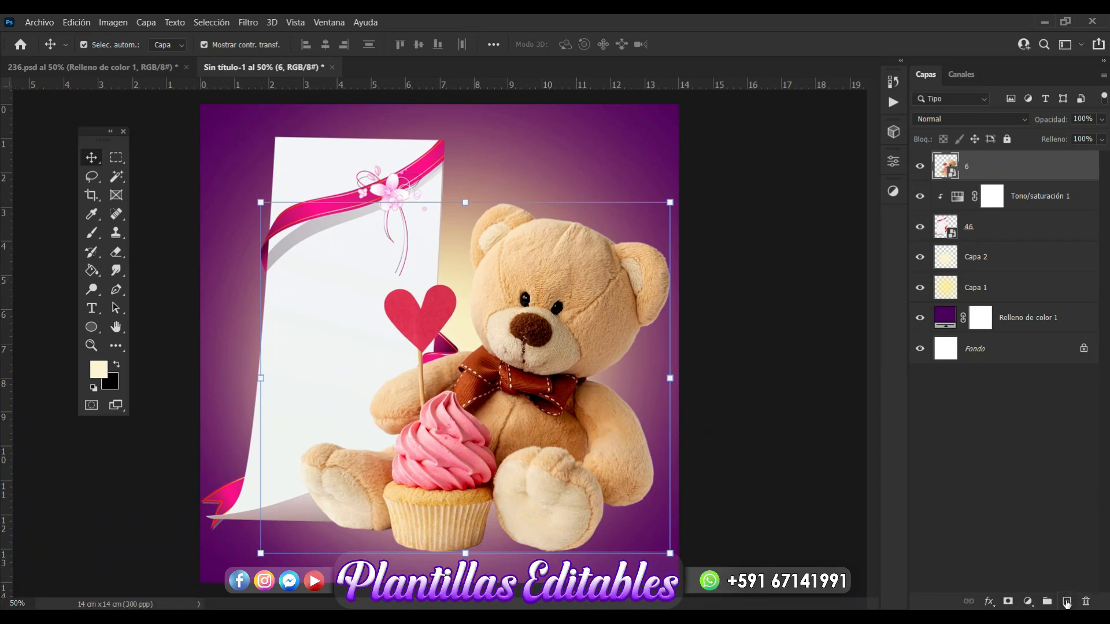
{"action": "left_click", "coordinate": [1068, 602]}
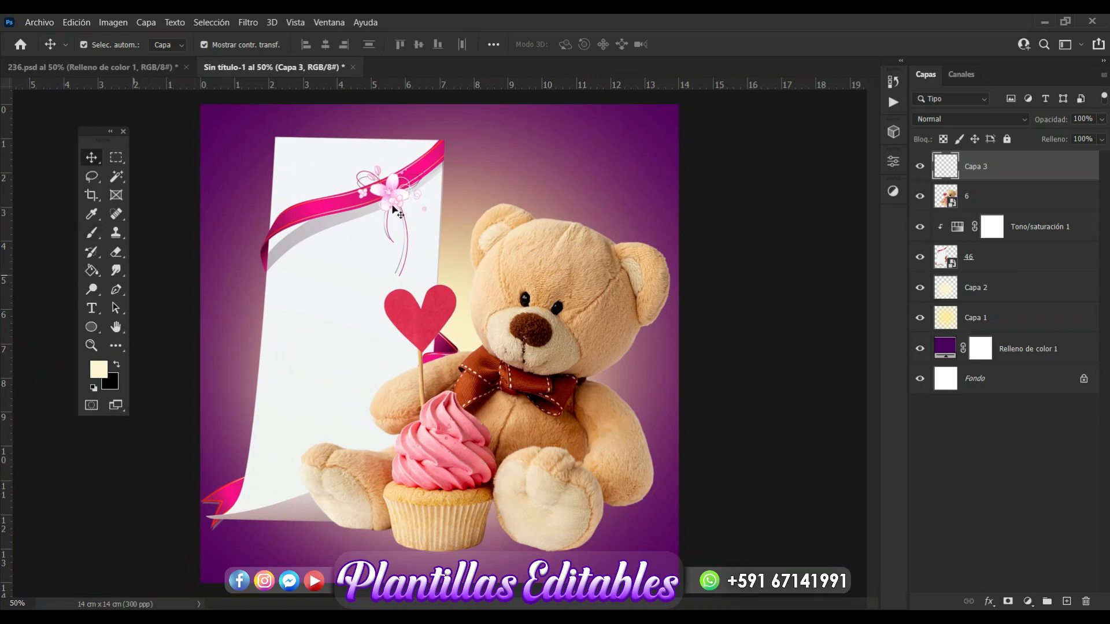
Take the Brush tool and set the brush size to 341 px
{"action": "left_click", "coordinate": [91, 237]}
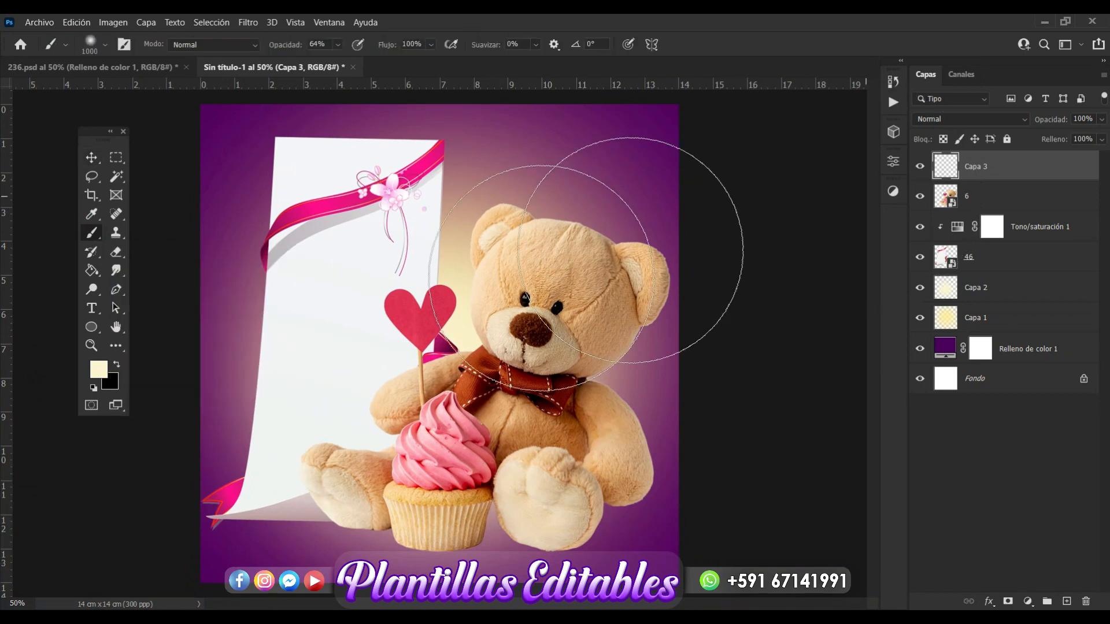
{"action": "left_click", "coordinate": [105, 46]}
{"action": "mouse_move", "coordinate": [148, 92]}
{"action": "left_mouse_down"}
{"action": "mouse_move", "coordinate": [136, 91]}
{"action": "mouse_move", "coordinate": [157, 95]}
{"action": "left_mouse_up"}
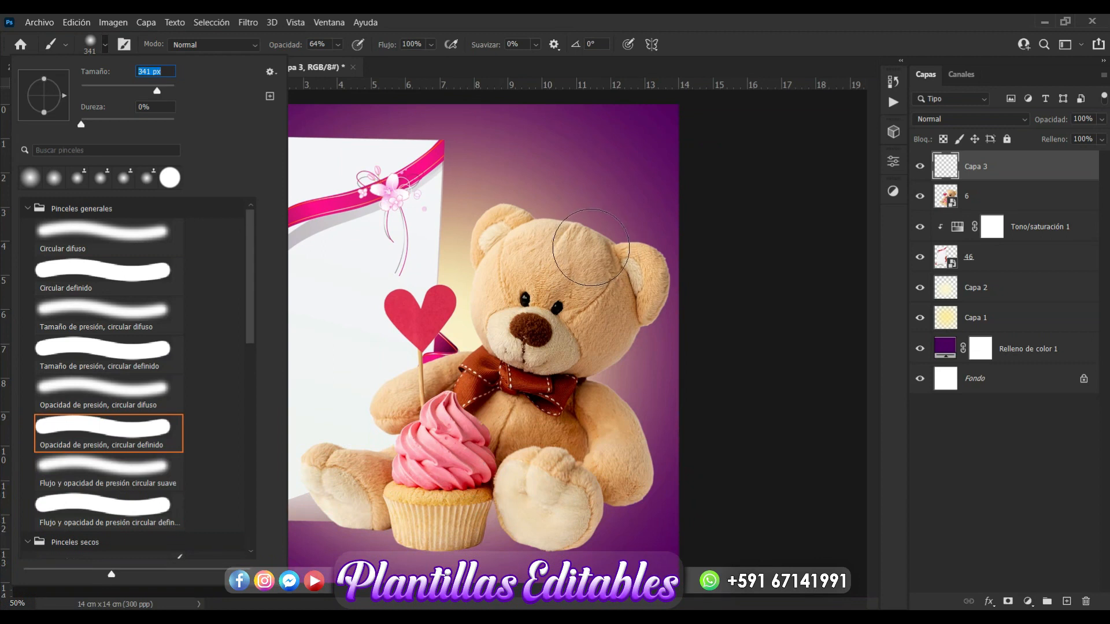
{"action": "left_click", "coordinate": [92, 43]}
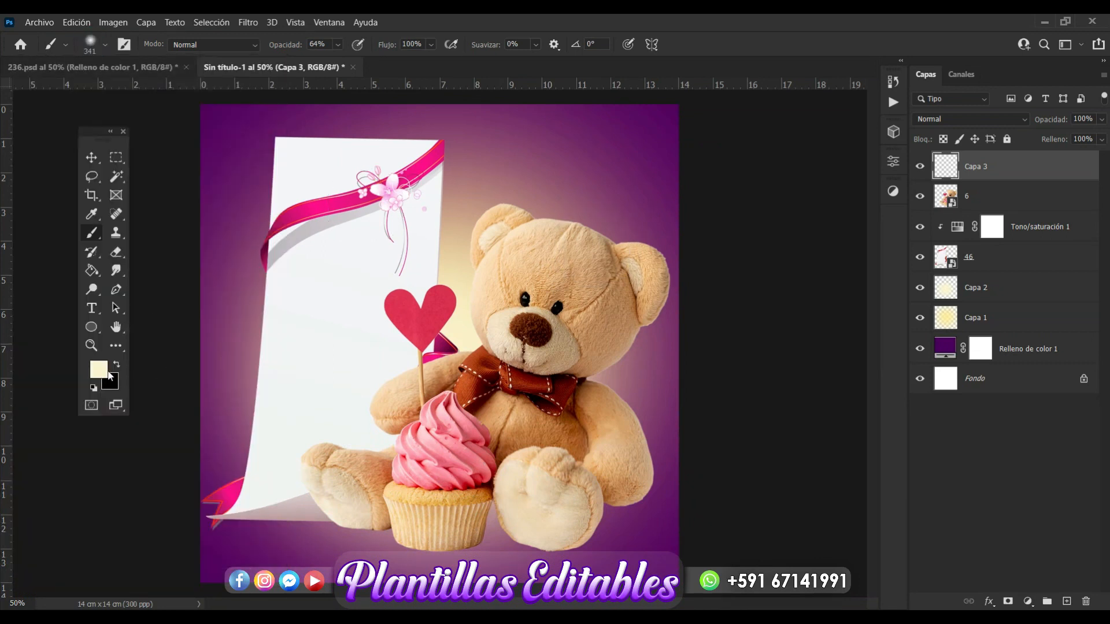
Set the foreground colour to the very dark purple 21012b, starting from the card's sampled background purple
{"action": "left_click", "coordinate": [101, 373]}
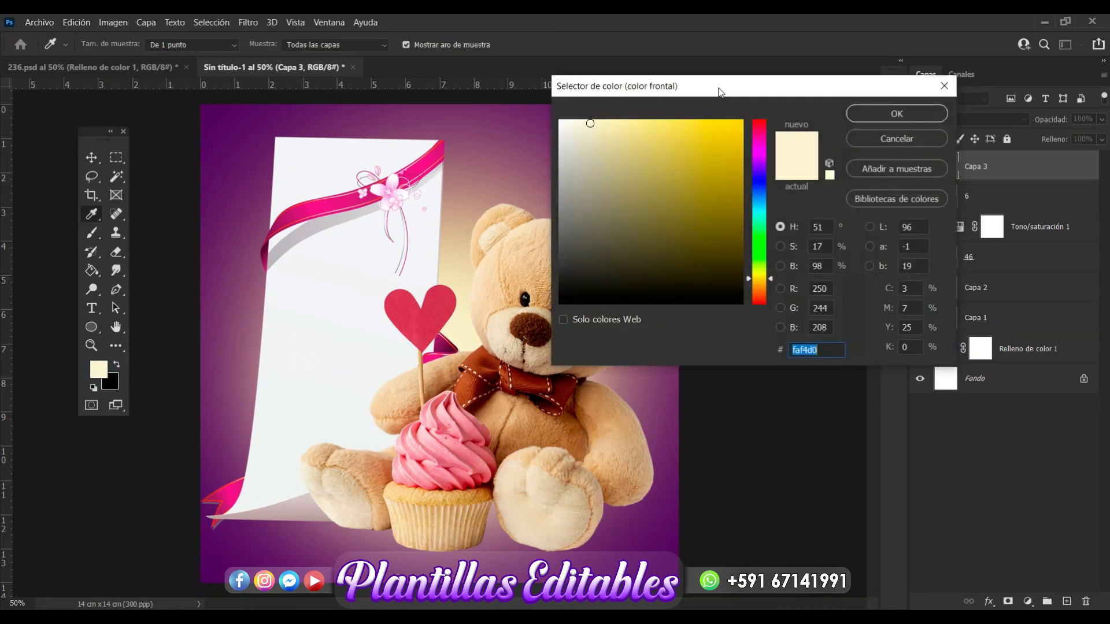
{"action": "left_click_drag", "start_coordinate": [738, 87], "coordinate": [689, 120]}
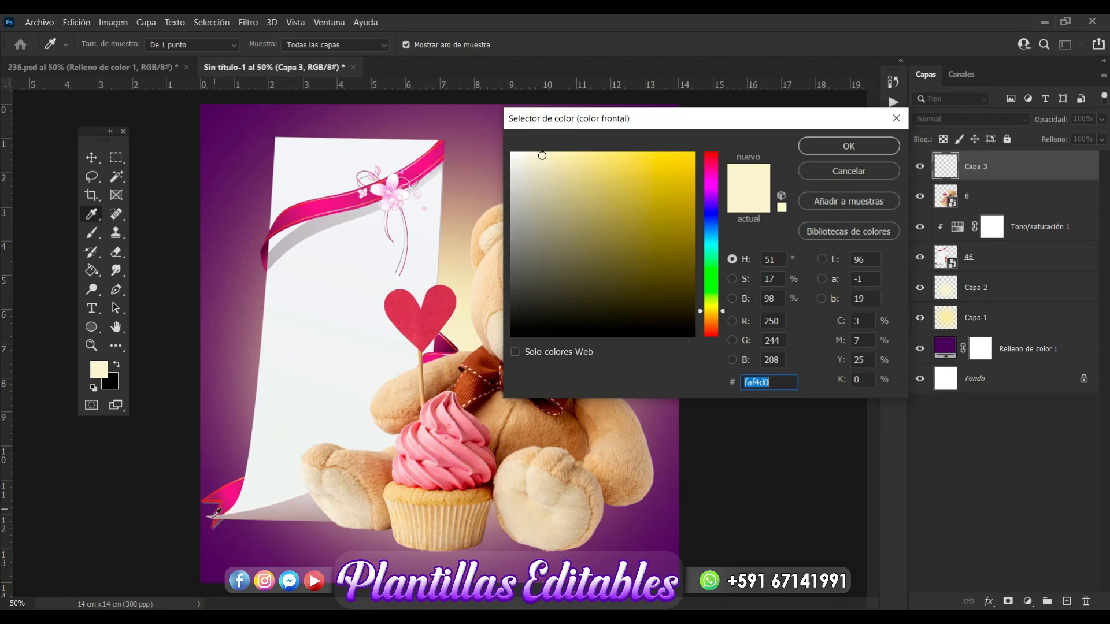
{"action": "left_click", "coordinate": [217, 546]}
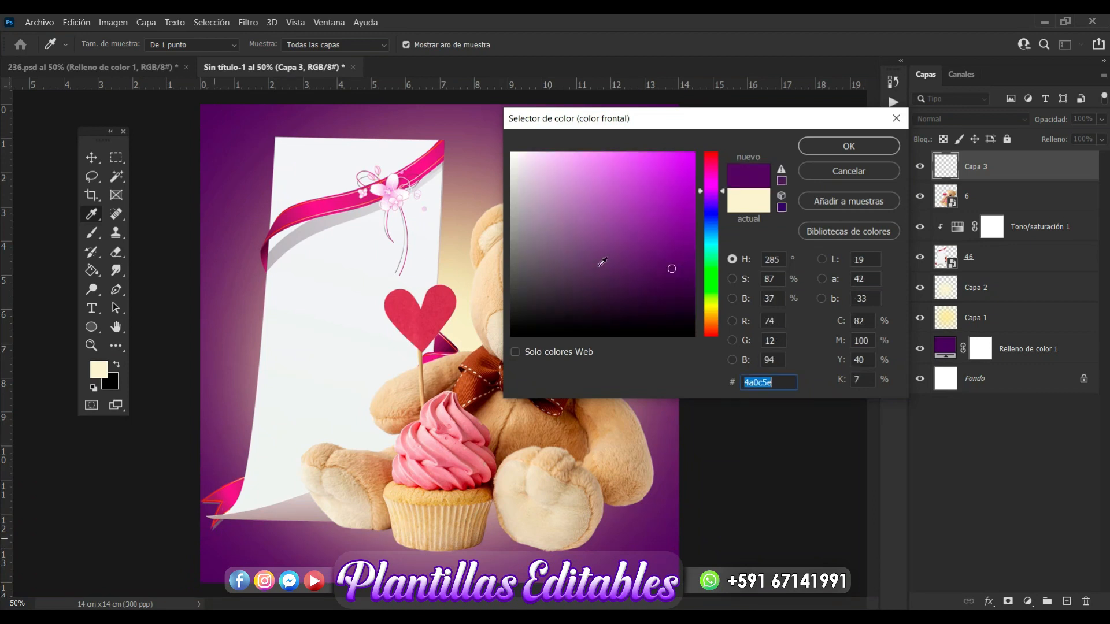
{"action": "left_click", "coordinate": [691, 293]}
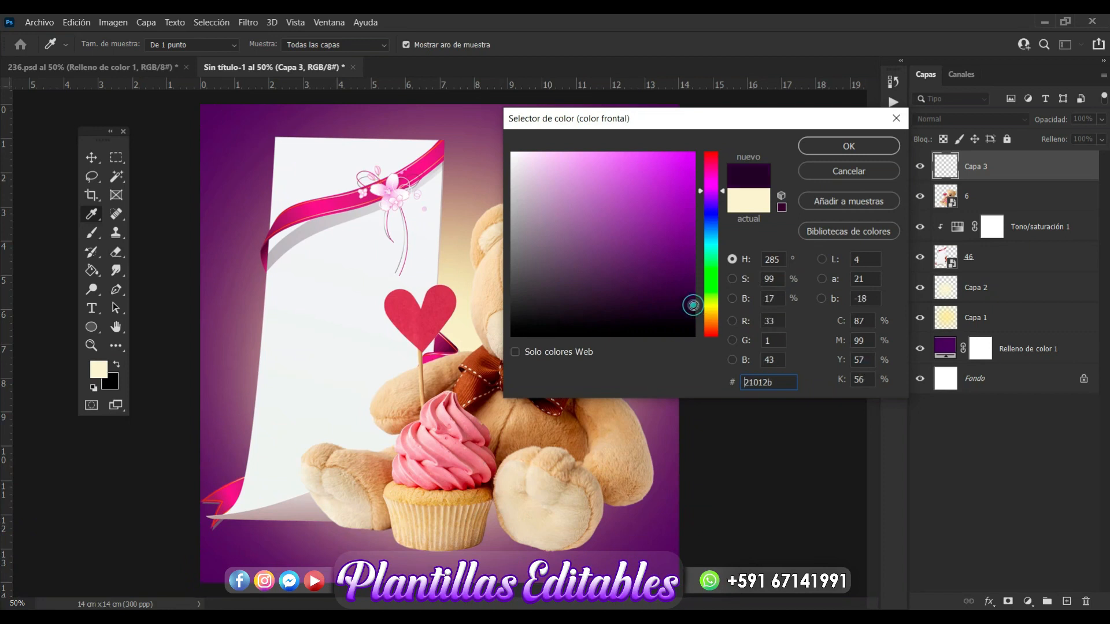
{"action": "left_click", "coordinate": [834, 145]}
{"action": "key", "text": "b"}
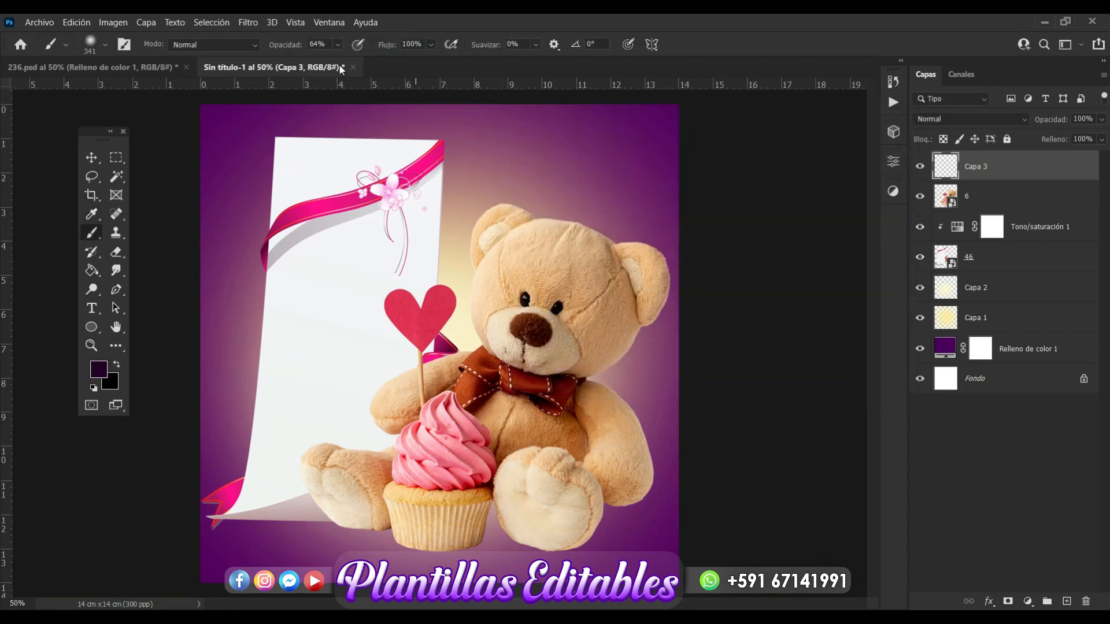
Lower the brush opacity to 39% for painting soft shadows around the bear
{"action": "left_click_drag", "start_coordinate": [337, 45], "coordinate": [340, 62]}
{"action": "key", "text": "ctrl+plus"}
{"action": "key", "text": "ctrl+plus"}
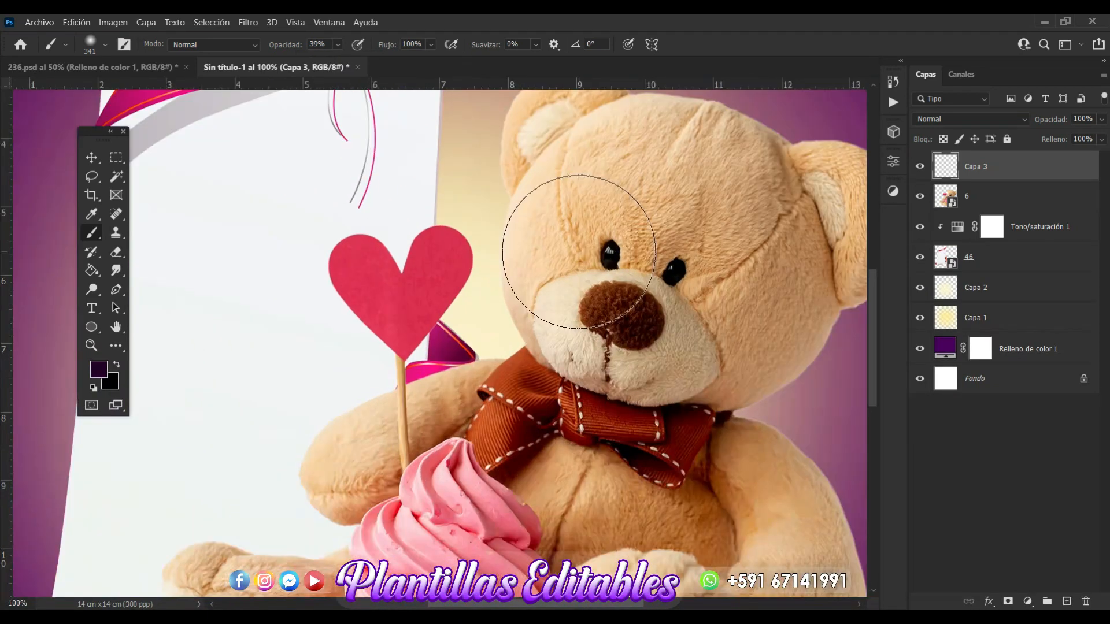
{"action": "left_click", "coordinate": [581, 225]}
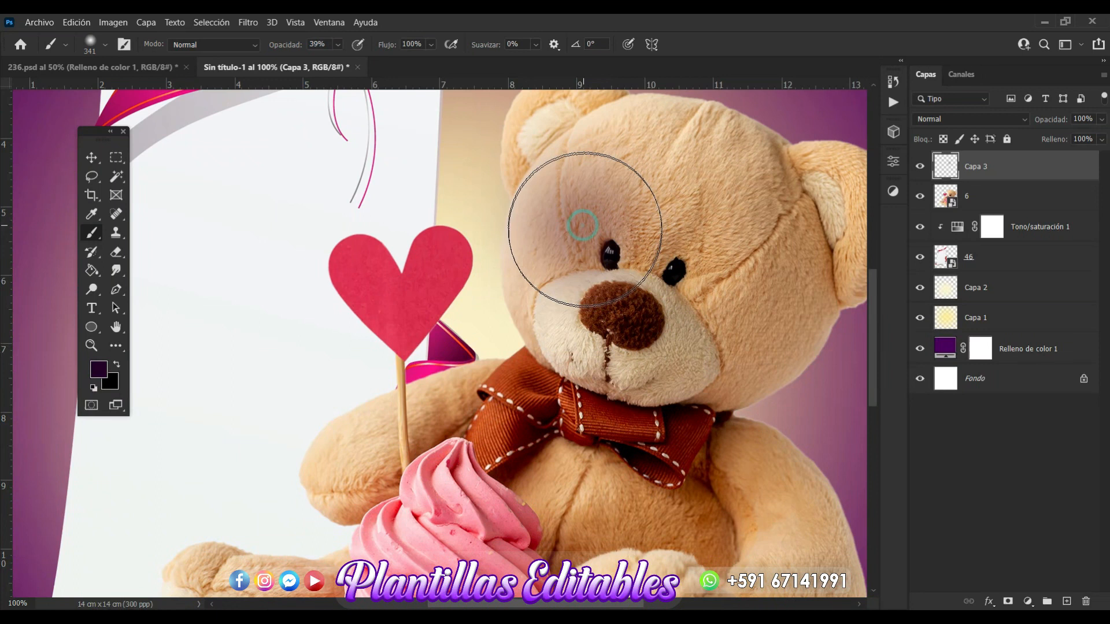
{"action": "key", "text": "ctrl+z"}
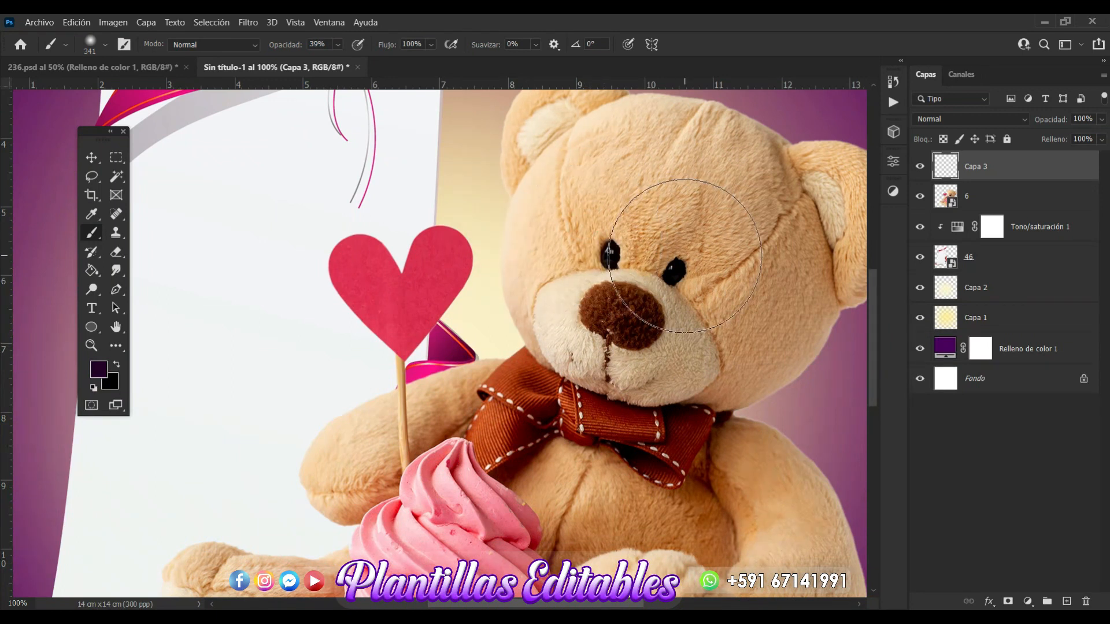
{"action": "right_click", "coordinate": [1001, 173]}
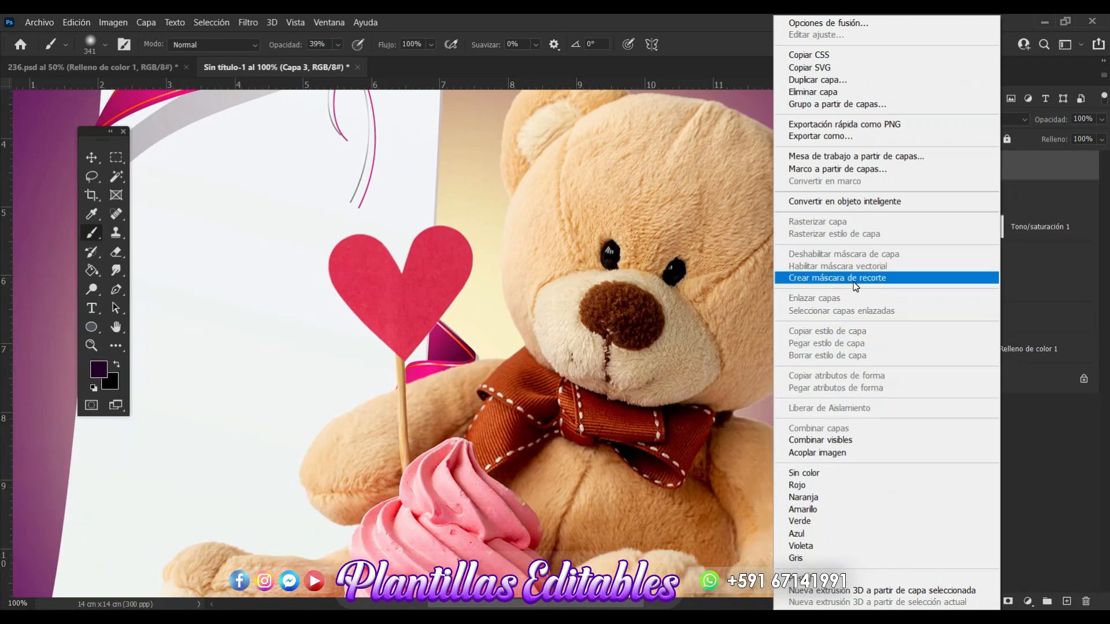
{"action": "left_click", "coordinate": [1029, 171]}
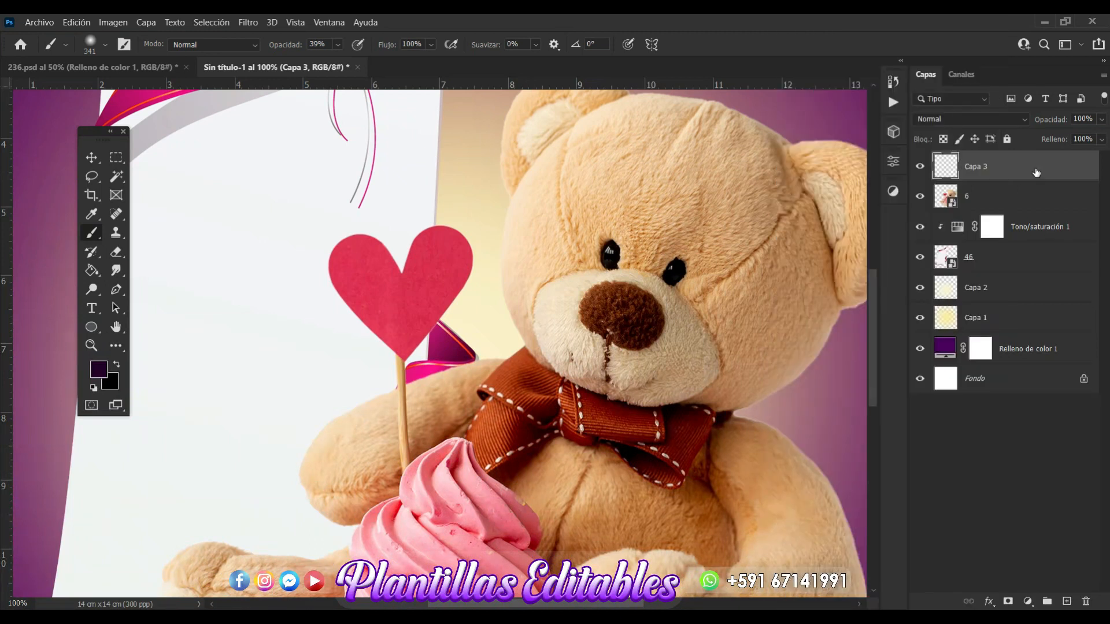
Move the layer Capa 3 below the bear's layer 6 and paint a soft shadow behind the bear's head and the arm beside the paper
{"action": "left_click_drag", "start_coordinate": [1036, 173], "coordinate": [1023, 207]}
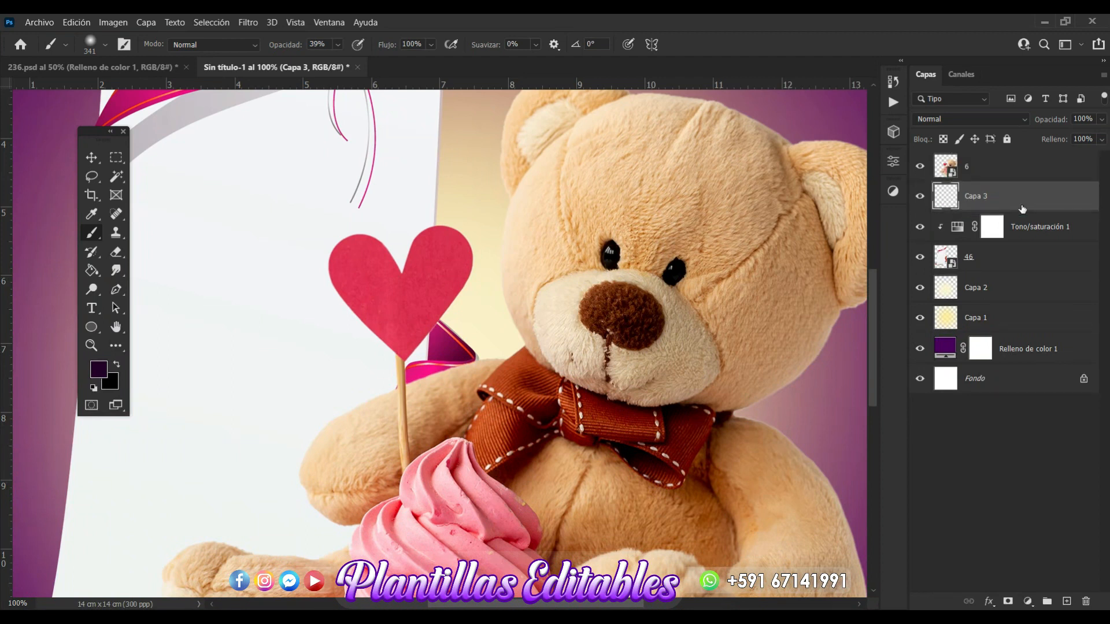
{"action": "left_click", "coordinate": [600, 188]}
{"action": "left_click", "coordinate": [592, 215]}
{"action": "left_click", "coordinate": [592, 228]}
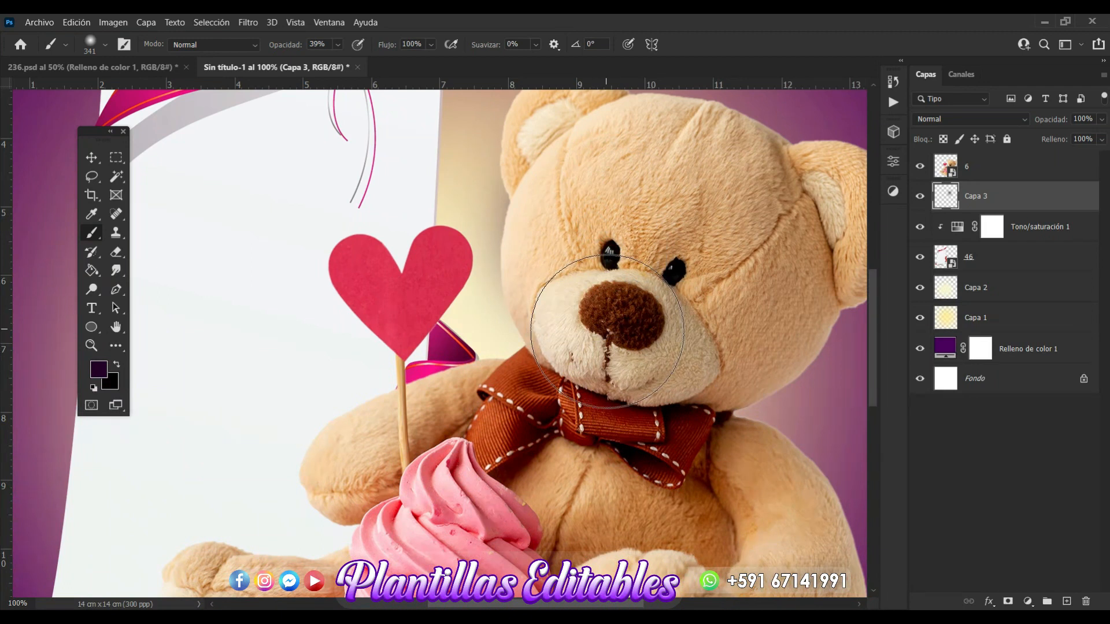
{"action": "left_click", "coordinate": [598, 373]}
{"action": "left_click", "coordinate": [543, 414]}
{"action": "left_click", "coordinate": [469, 445]}
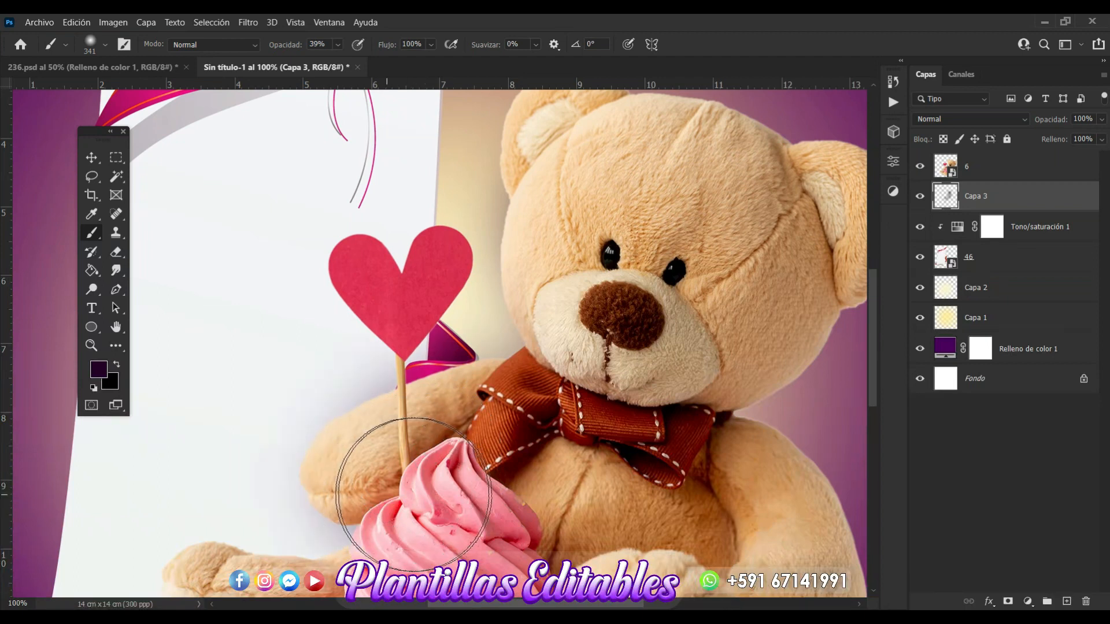
Paint a soft shadow on Capa 3 around the bear's leg that rests on the paper sheet
{"action": "scroll", "coordinate": [572, 441], "scroll_direction": "down", "scroll_amount": 3}
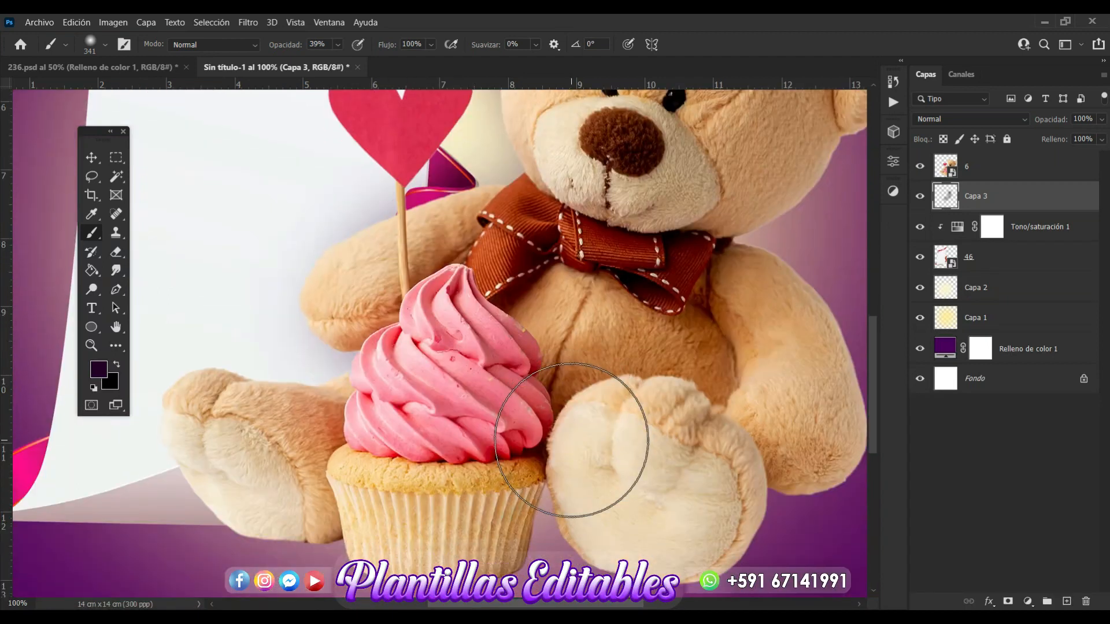
{"action": "left_click", "coordinate": [379, 438]}
{"action": "left_click", "coordinate": [294, 456]}
{"action": "left_click", "coordinate": [242, 450]}
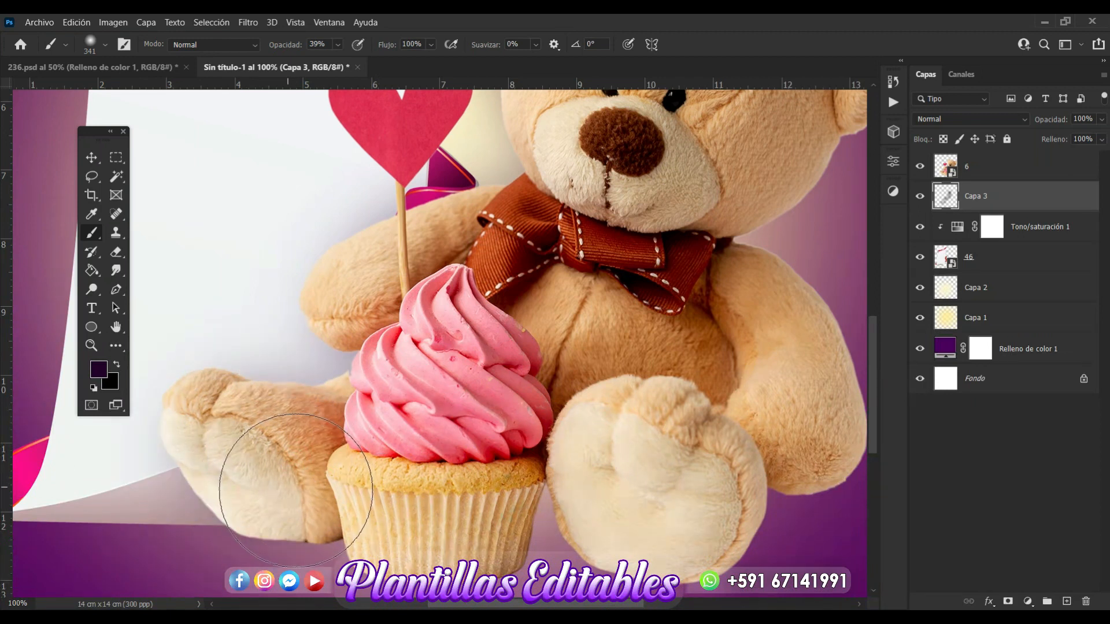
{"action": "left_click", "coordinate": [259, 468]}
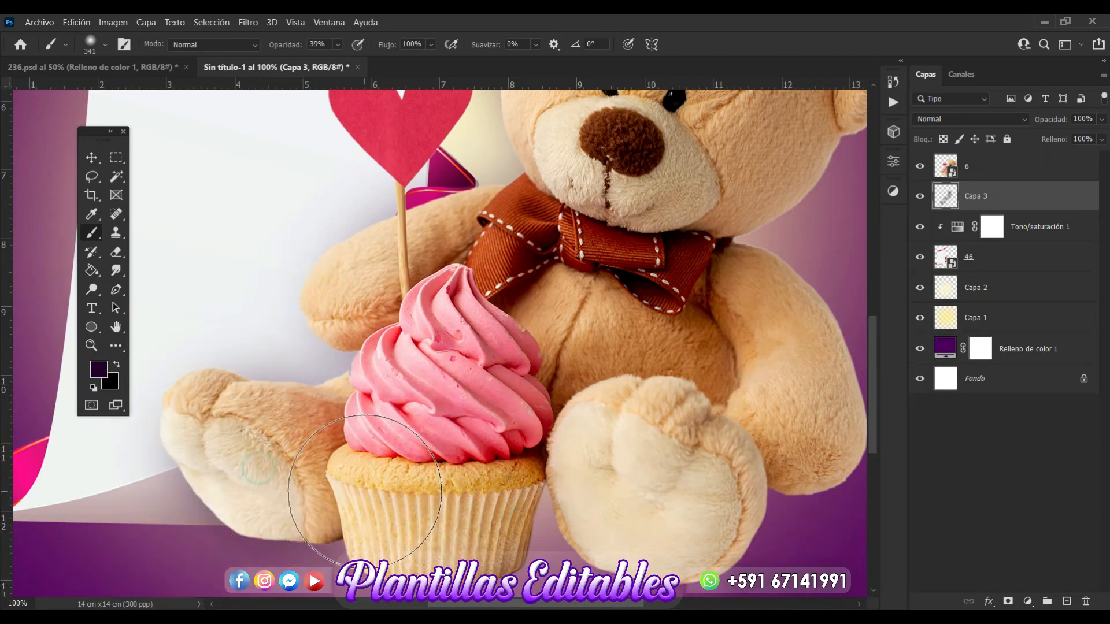
Paint a soft shadow on Capa 3 beneath the cupcake and the bear's foot next to it
{"action": "scroll", "coordinate": [417, 513], "scroll_direction": "down", "scroll_amount": 1}
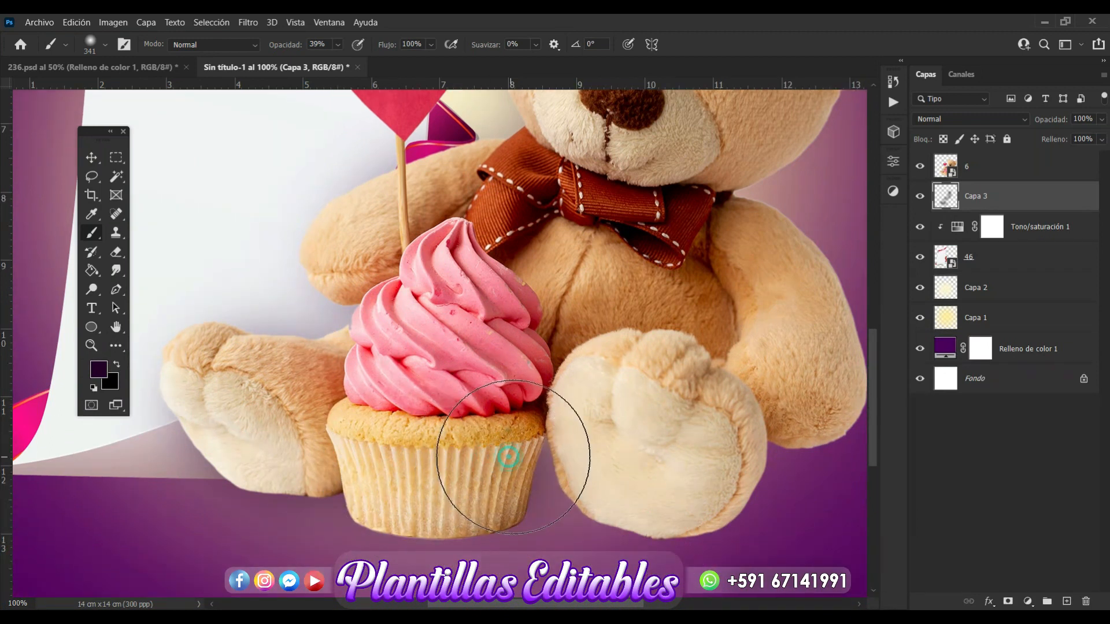
{"action": "left_click", "coordinate": [571, 455]}
{"action": "left_click", "coordinate": [632, 466]}
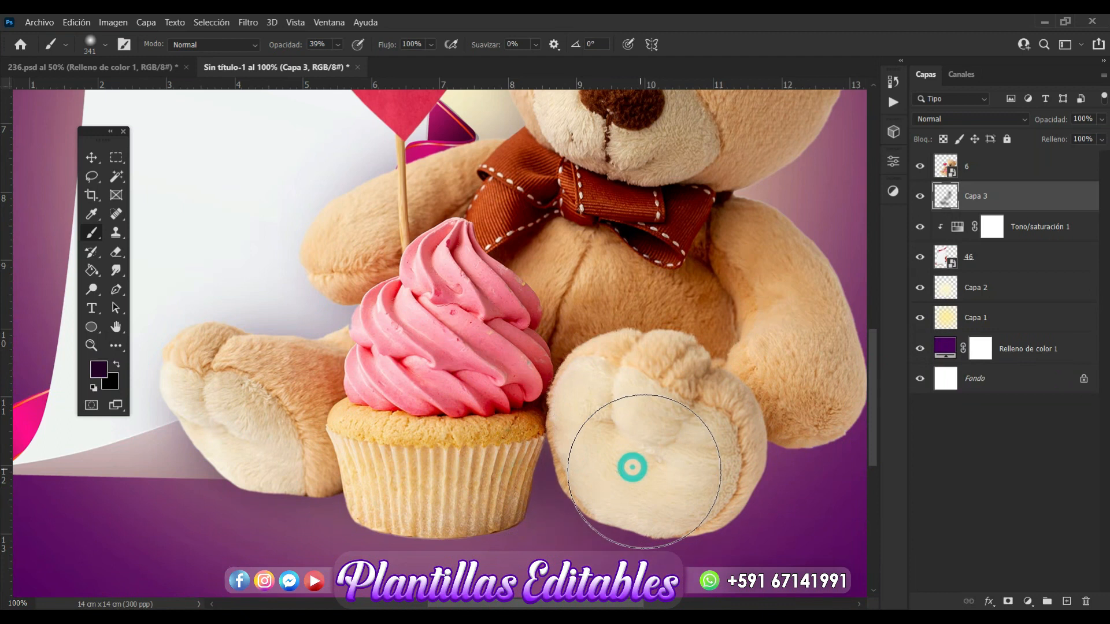
{"action": "left_click", "coordinate": [719, 432]}
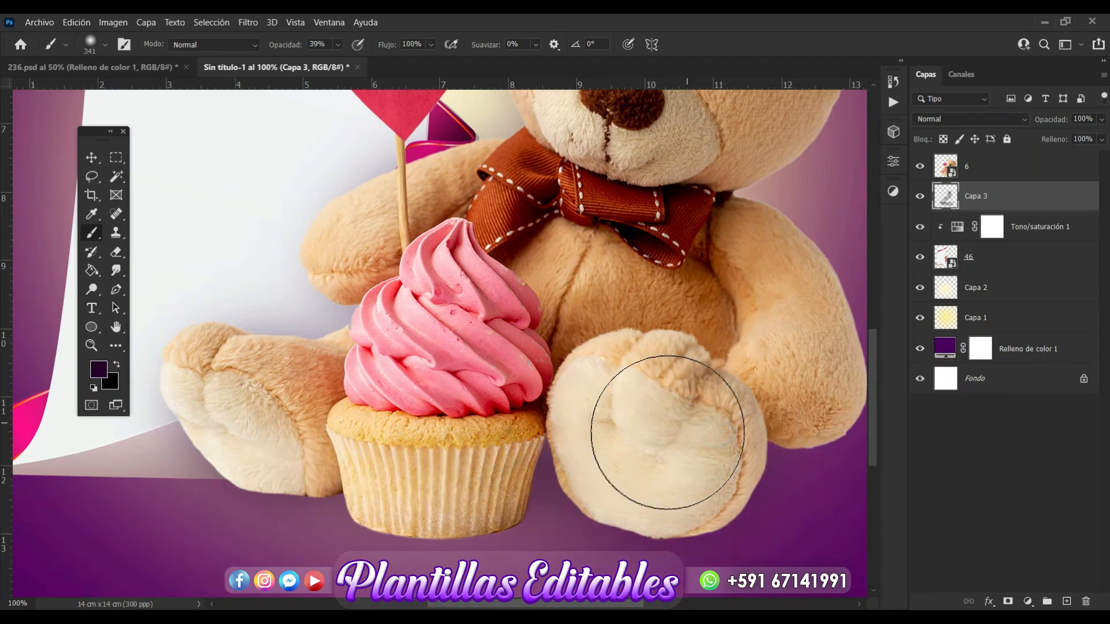
{"action": "left_click", "coordinate": [484, 473]}
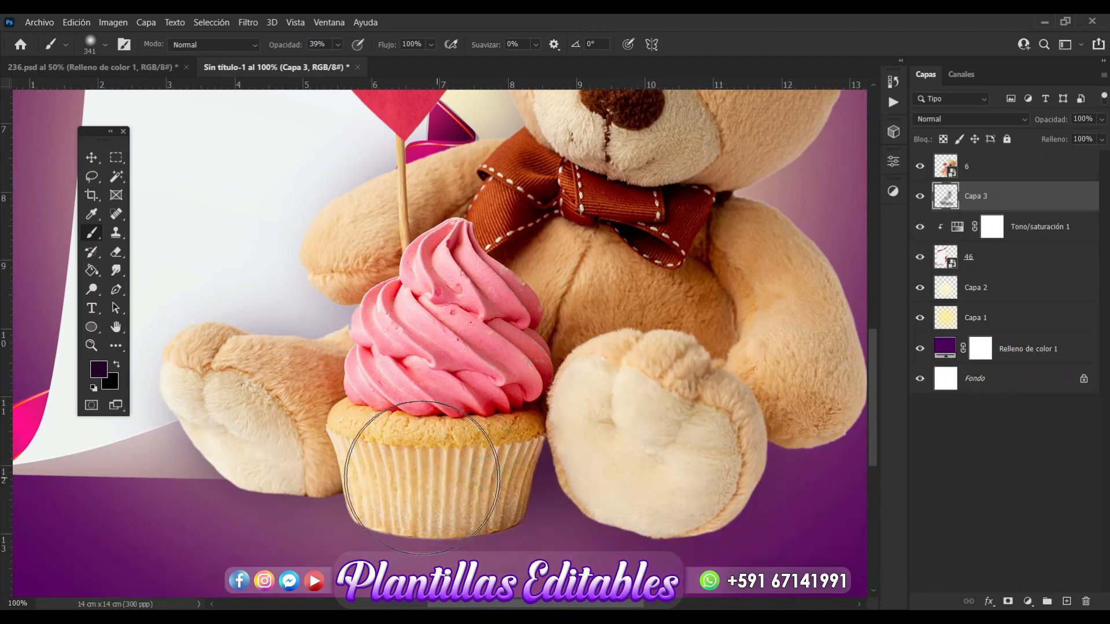
{"action": "left_click", "coordinate": [372, 466]}
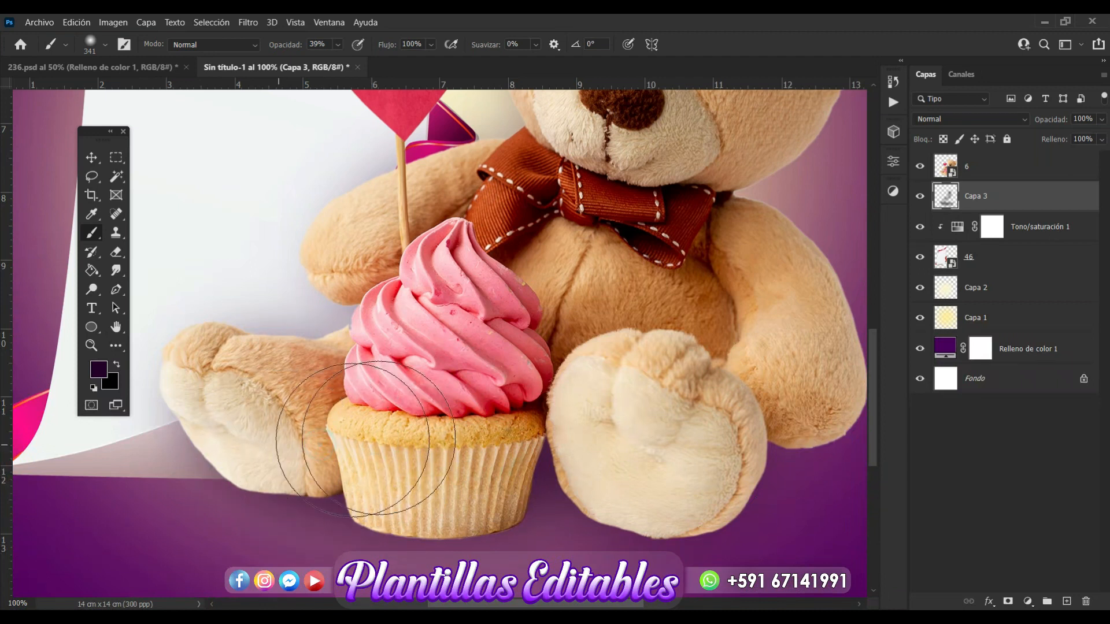
Paint a soft shadow on Capa 3 around the bear's arm near the card's outer edge and its adjoining foot
{"action": "scroll", "coordinate": [405, 463], "scroll_direction": "right", "scroll_amount": 5}
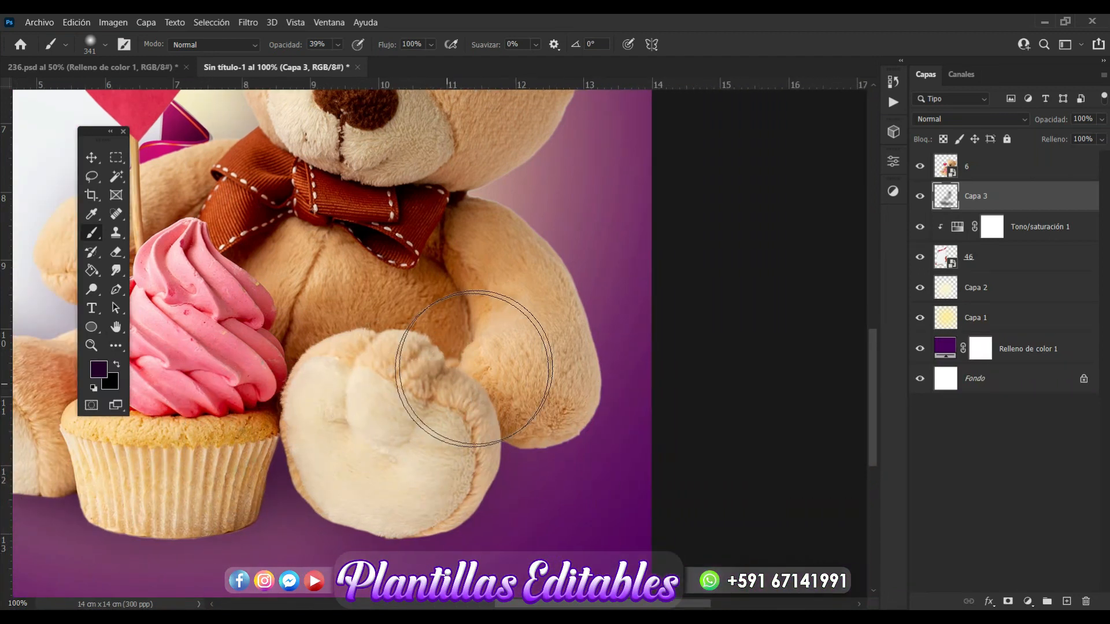
{"action": "left_click", "coordinate": [498, 327]}
{"action": "left_click", "coordinate": [442, 228]}
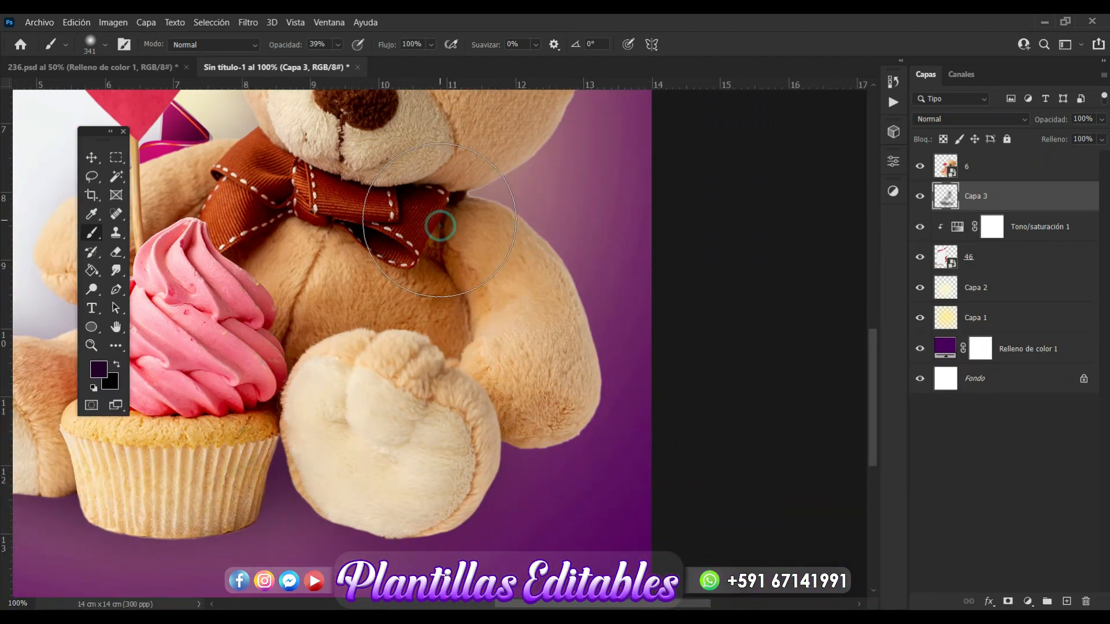
{"action": "left_click", "coordinate": [515, 351]}
{"action": "left_click", "coordinate": [531, 384]}
{"action": "left_click", "coordinate": [499, 410]}
{"action": "left_click", "coordinate": [451, 415]}
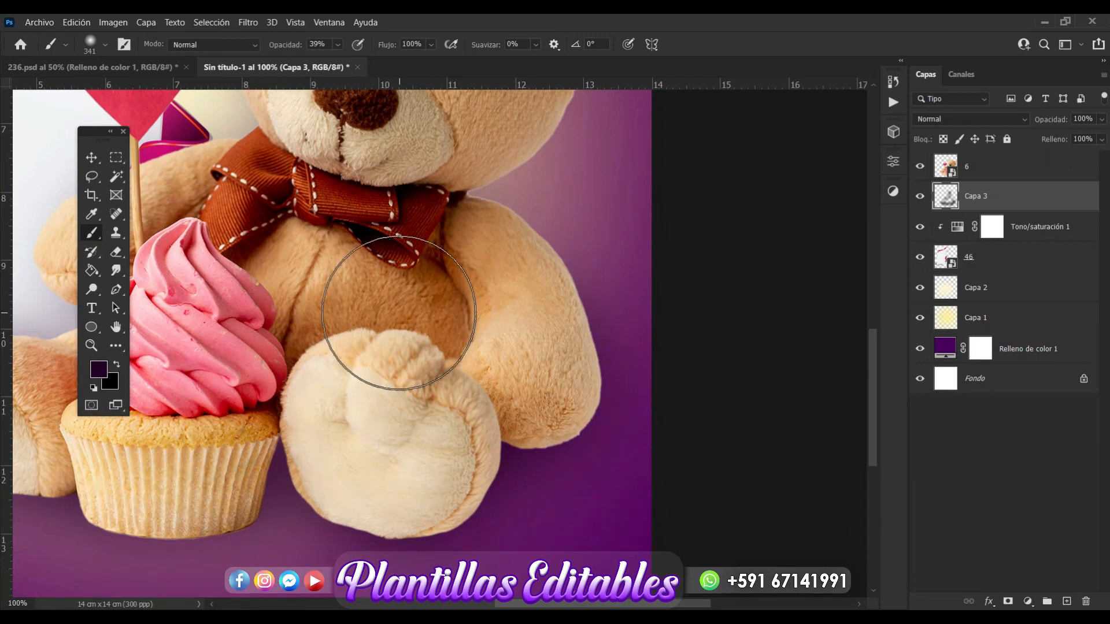
Darken the foreground colour to the near-black purple 0f0014
{"action": "scroll", "coordinate": [399, 313], "scroll_direction": "right", "scroll_amount": 2}
{"action": "scroll", "coordinate": [399, 312], "scroll_direction": "left", "scroll_amount": 3}
{"action": "key", "text": "ctrl+minus"}
{"action": "scroll", "coordinate": [398, 312], "scroll_direction": "down", "scroll_amount": 1}
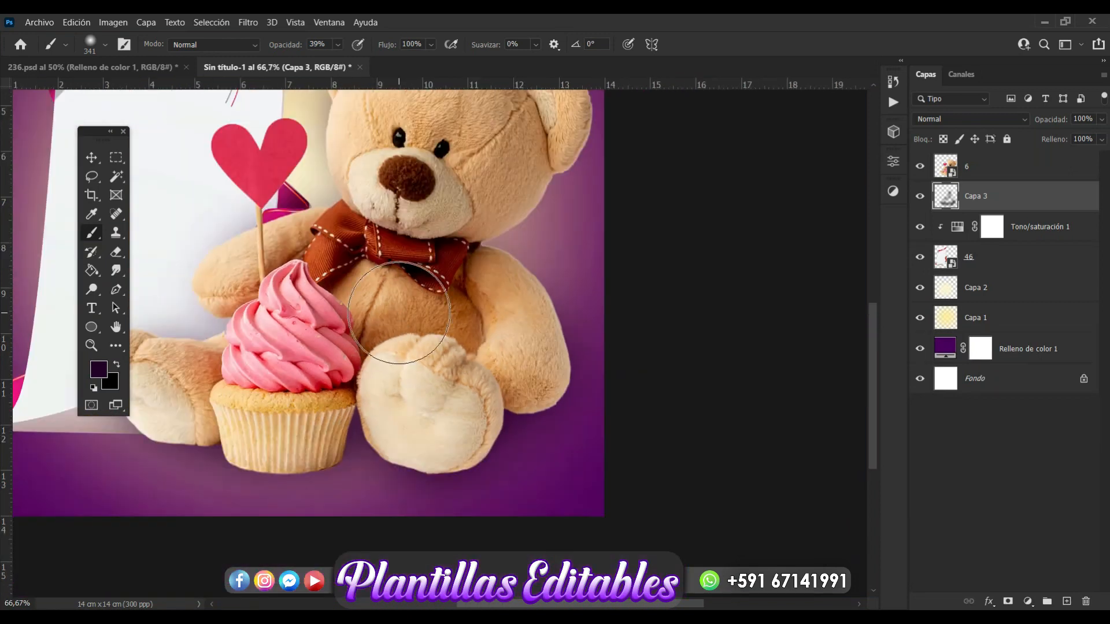
{"action": "left_click", "coordinate": [99, 369]}
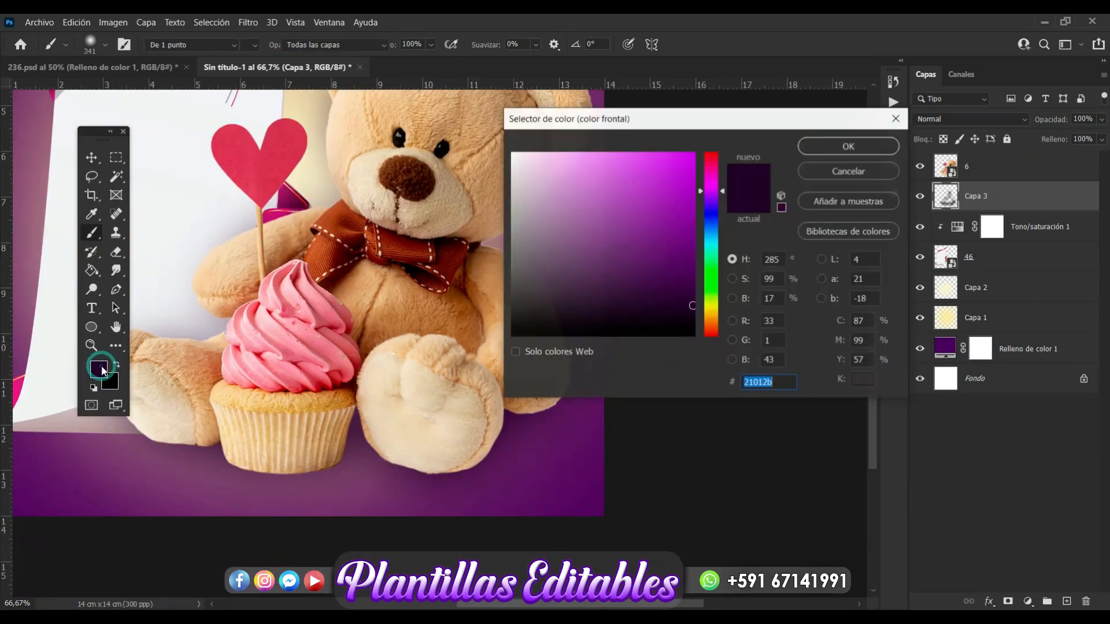
{"action": "left_click", "coordinate": [694, 322]}
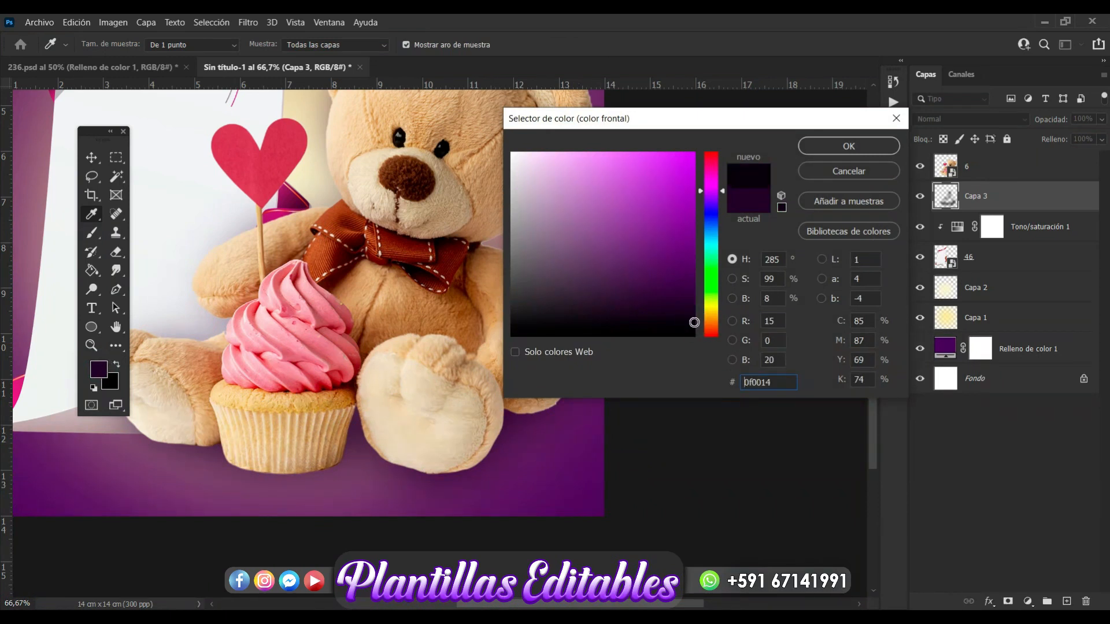
{"action": "left_click", "coordinate": [849, 147]}
Reduce the brush size to 159 px
{"action": "left_click", "coordinate": [105, 46]}
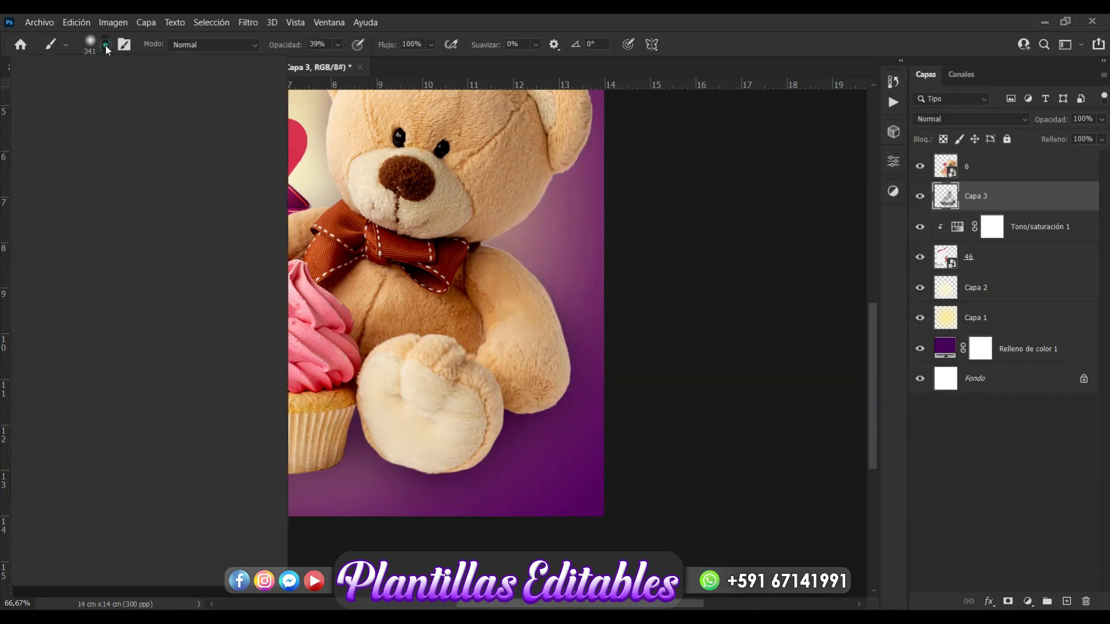
{"action": "left_click_drag", "start_coordinate": [160, 96], "coordinate": [147, 96]}
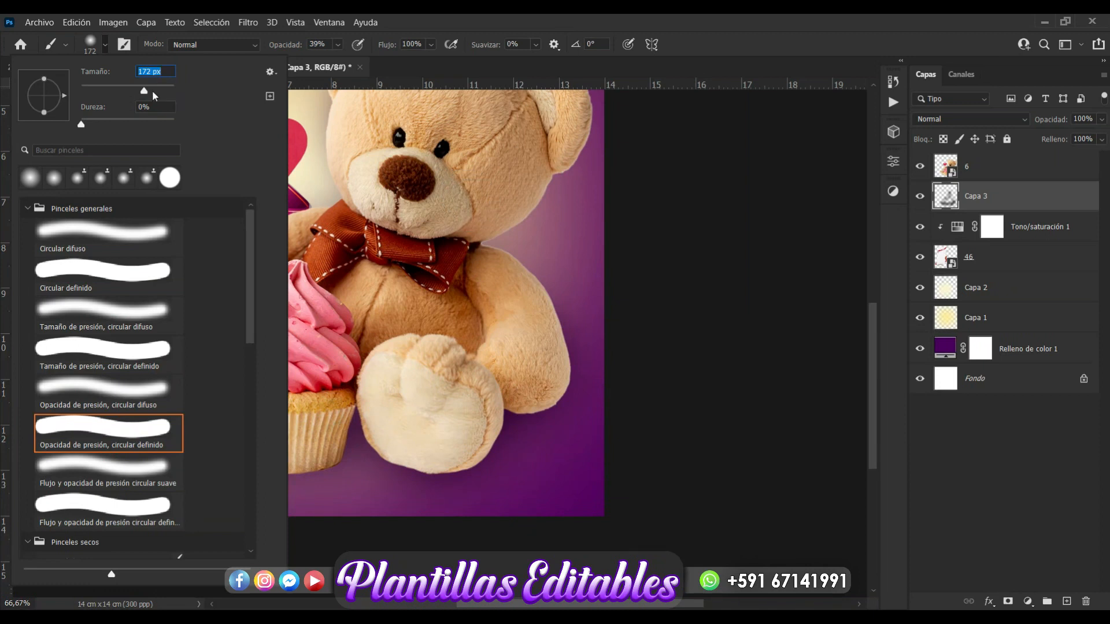
{"action": "left_click_drag", "start_coordinate": [143, 90], "coordinate": [141, 91]}
{"action": "left_click", "coordinate": [92, 43]}
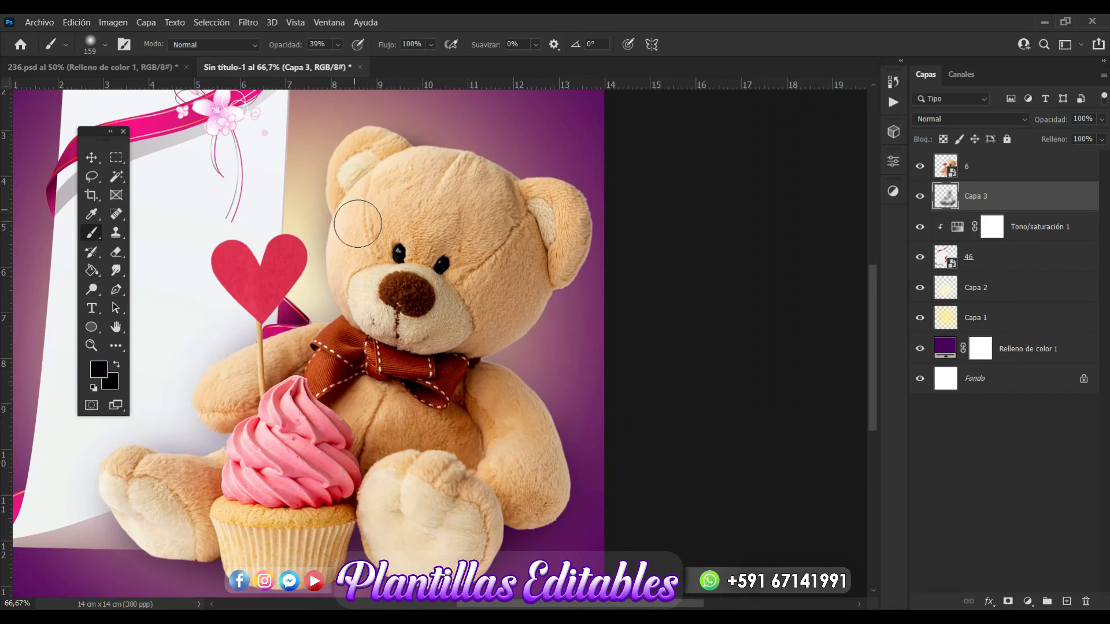
Paint a near-black shadow on Capa 3 along the bear's head, arm and foot nearest the paper sheet and around the cupcake
{"action": "left_click", "coordinate": [359, 310]}
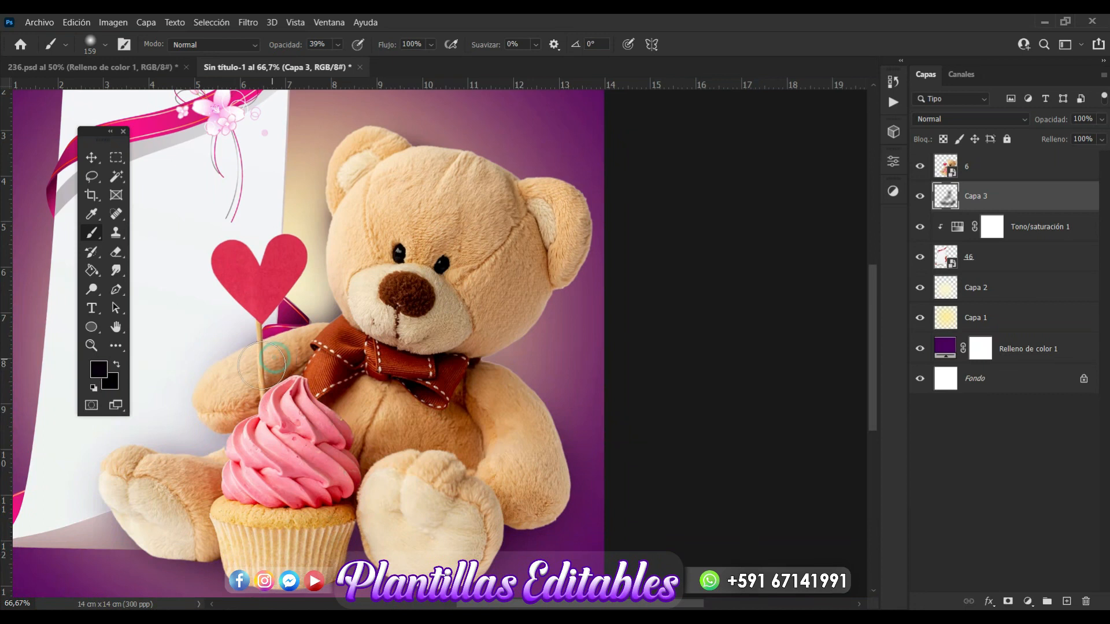
{"action": "left_click", "coordinate": [231, 413]}
{"action": "left_click", "coordinate": [241, 412]}
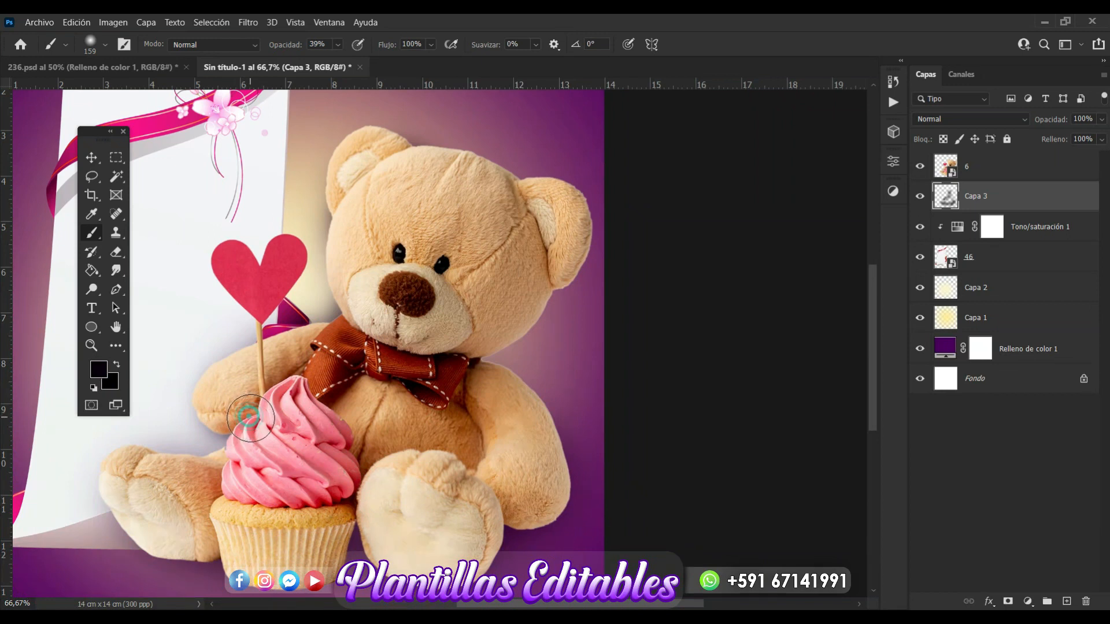
{"action": "left_click", "coordinate": [243, 441]}
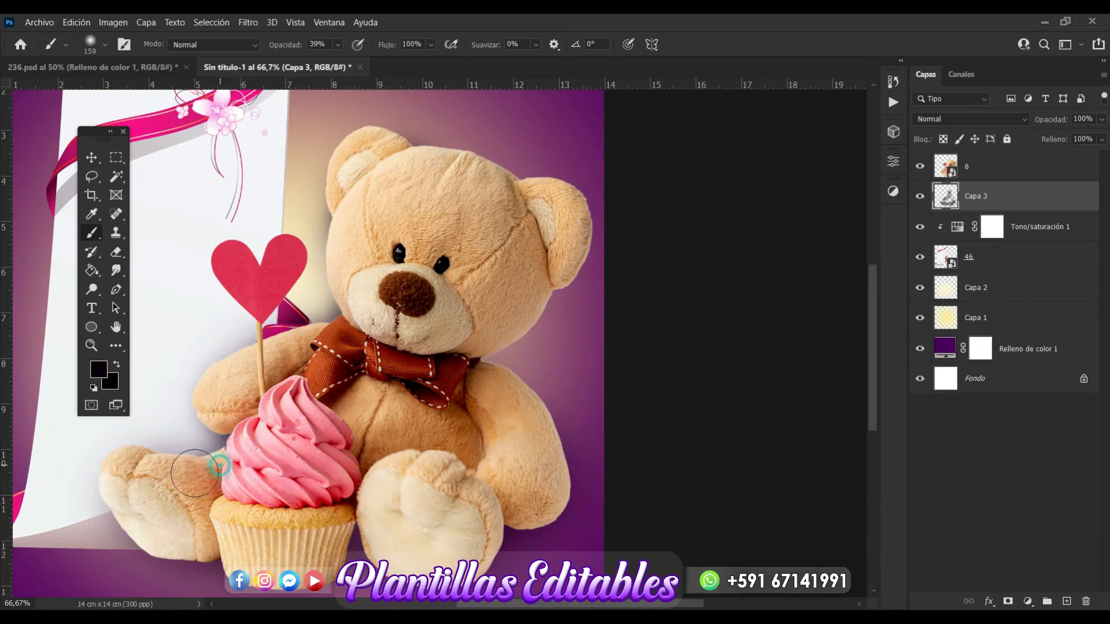
{"action": "left_click", "coordinate": [137, 476]}
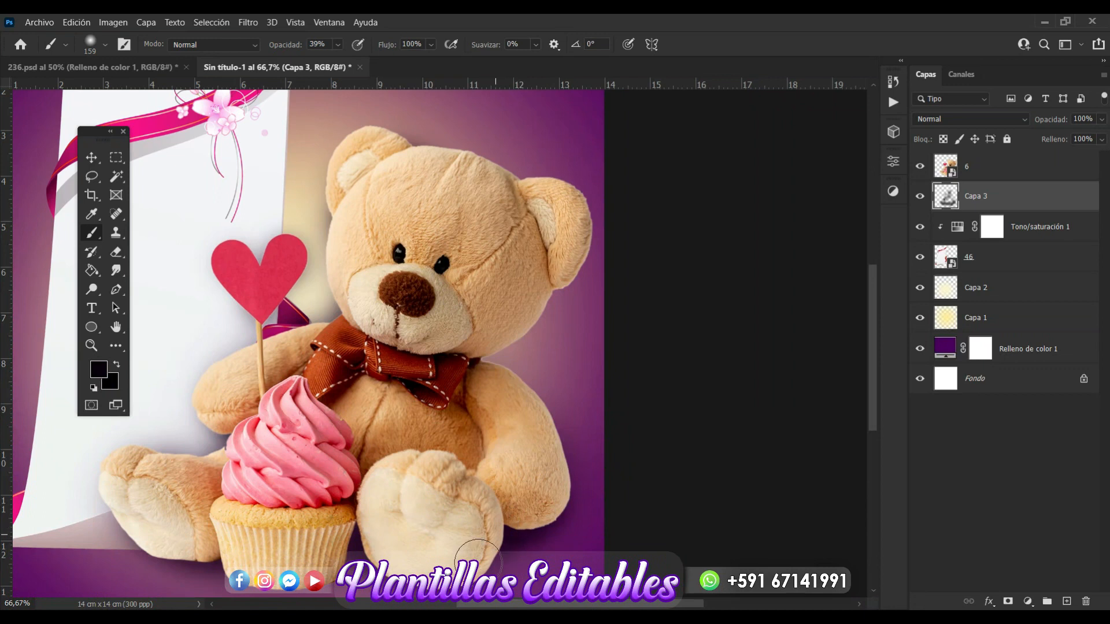
{"action": "scroll", "coordinate": [453, 562], "scroll_direction": "down", "scroll_amount": 3}
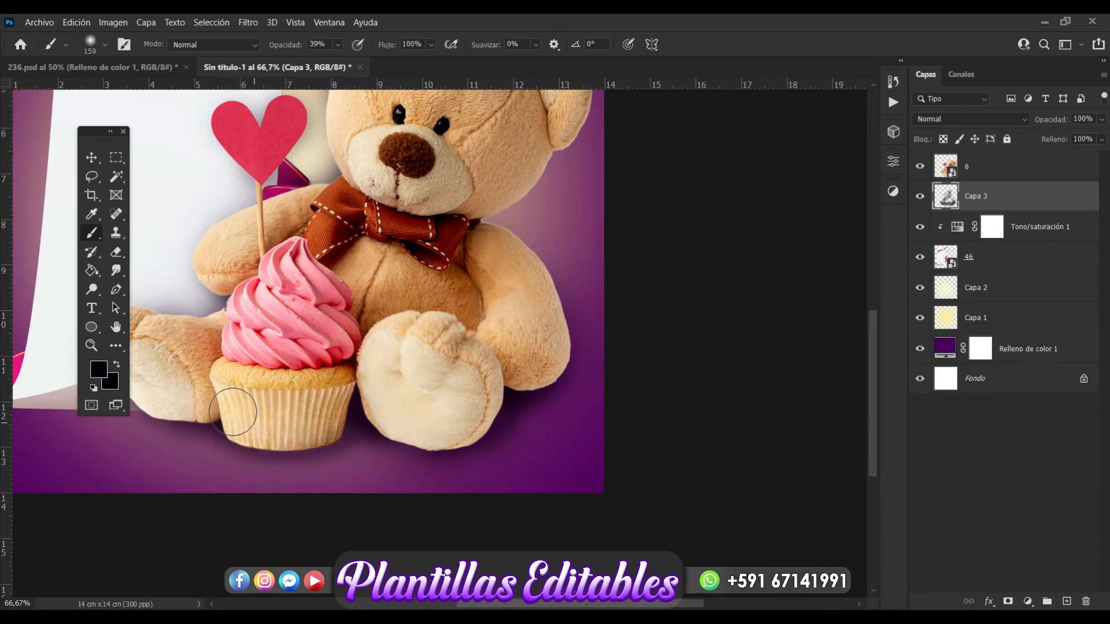
{"action": "left_click", "coordinate": [227, 394]}
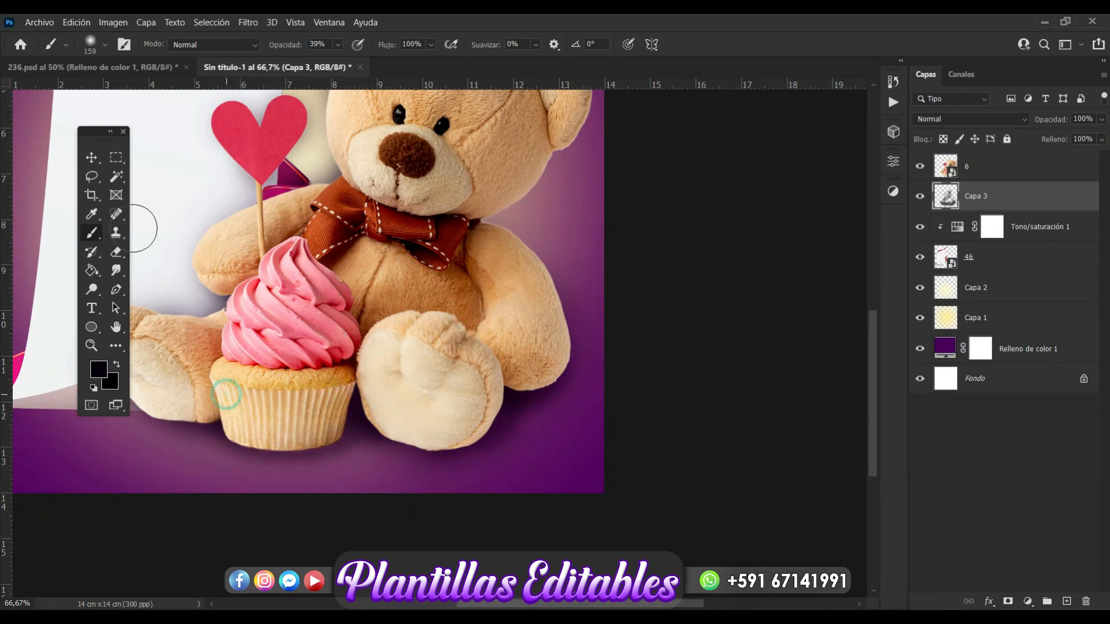
{"action": "left_click", "coordinate": [92, 157]}
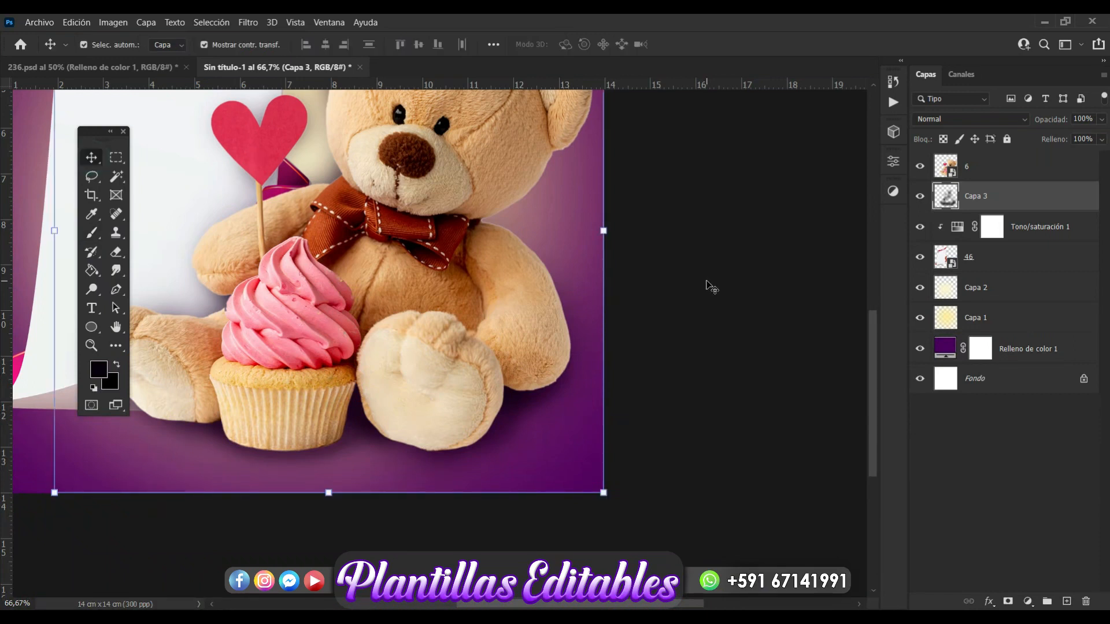
Add a new layer above the teddy bear layer 6 and clip it to the bear with a clipping mask
{"action": "scroll", "coordinate": [712, 287], "scroll_direction": "up", "scroll_amount": 3}
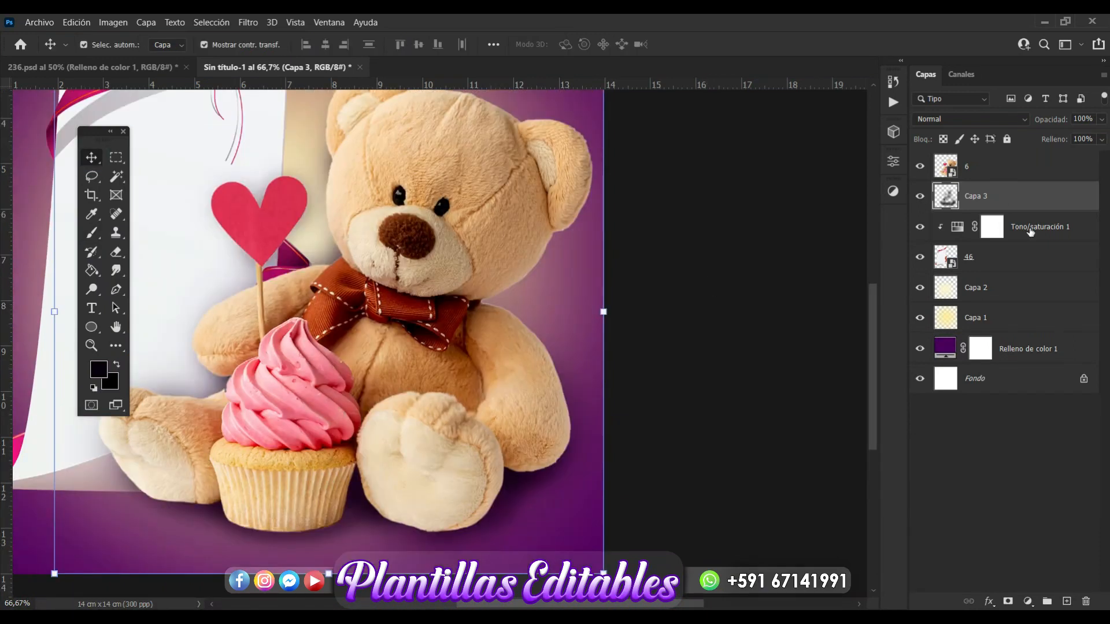
{"action": "left_click", "coordinate": [1067, 602]}
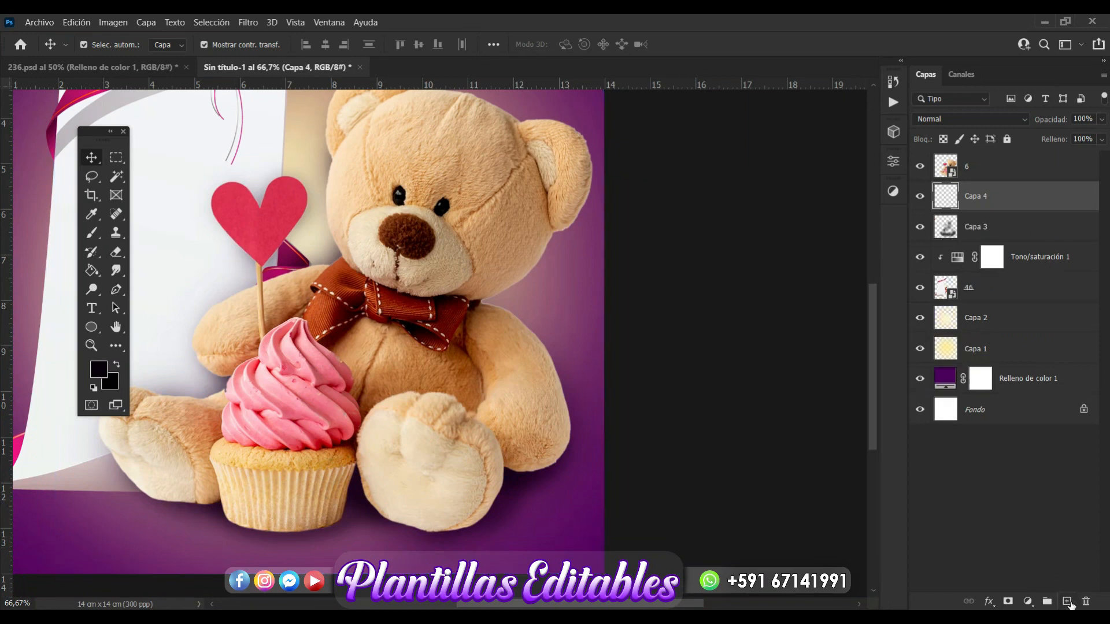
{"action": "left_click_drag", "start_coordinate": [988, 175], "coordinate": [989, 165]}
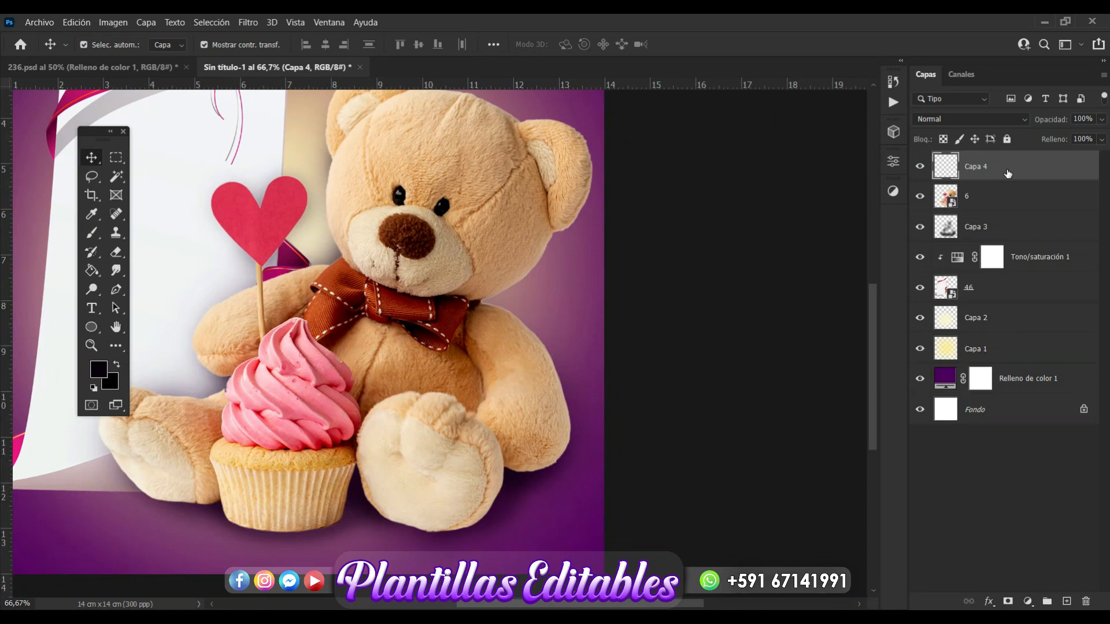
{"action": "right_click", "coordinate": [1008, 173]}
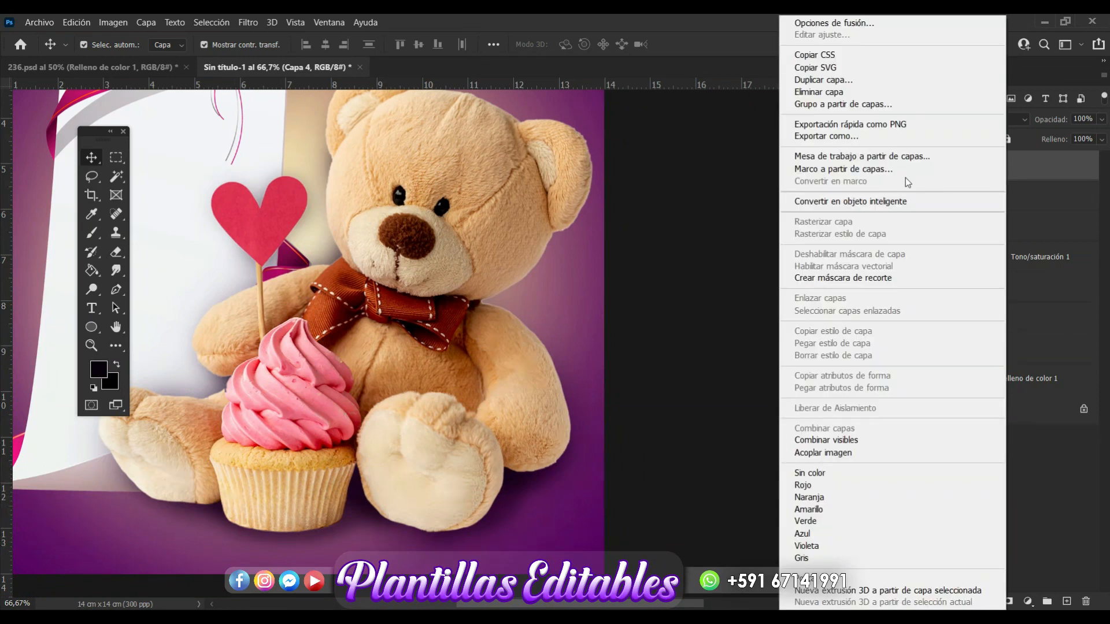
{"action": "left_click", "coordinate": [831, 279]}
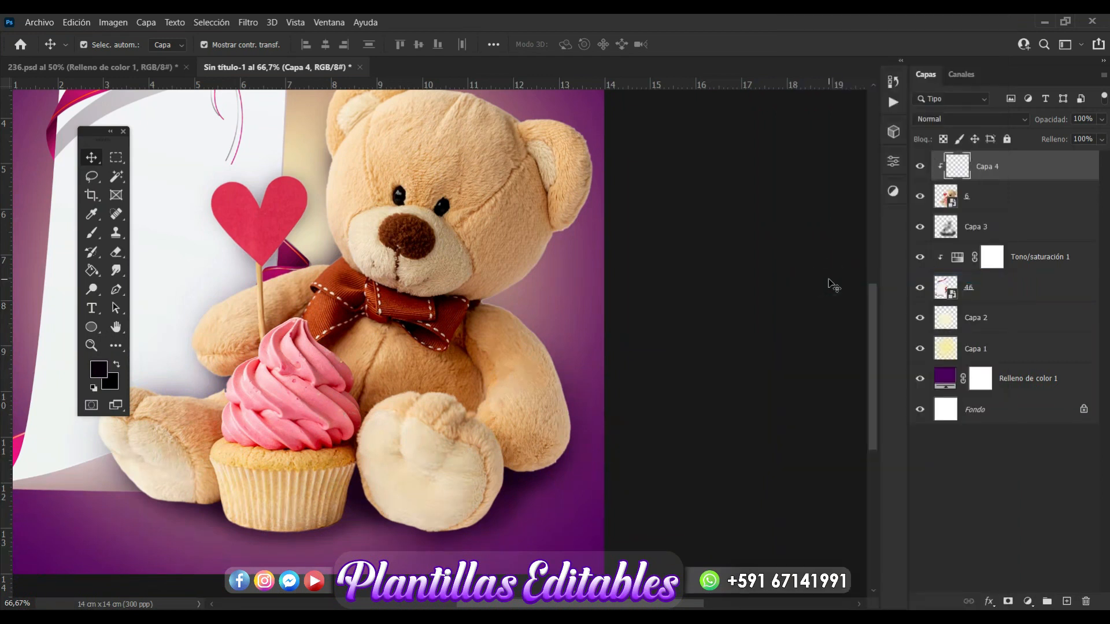
Set the brush's foreground colour to the reddish brown 752606, starting from a colour sampled on the bear's bow
{"action": "left_click", "coordinate": [92, 233]}
{"action": "left_click", "coordinate": [99, 370]}
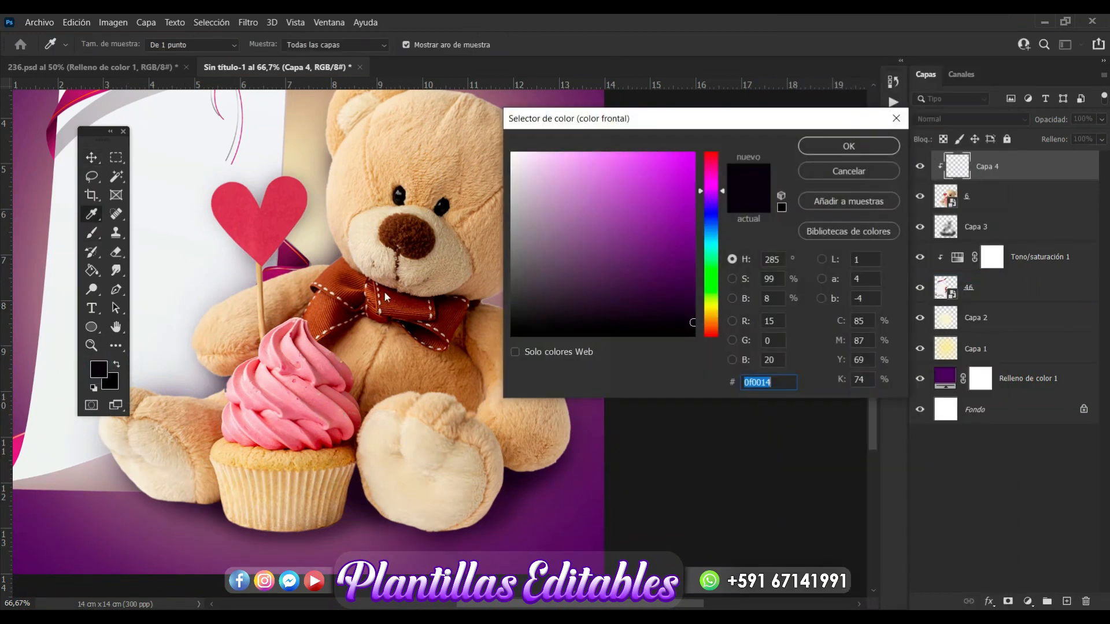
{"action": "left_click_drag", "start_coordinate": [645, 123], "coordinate": [666, 117]}
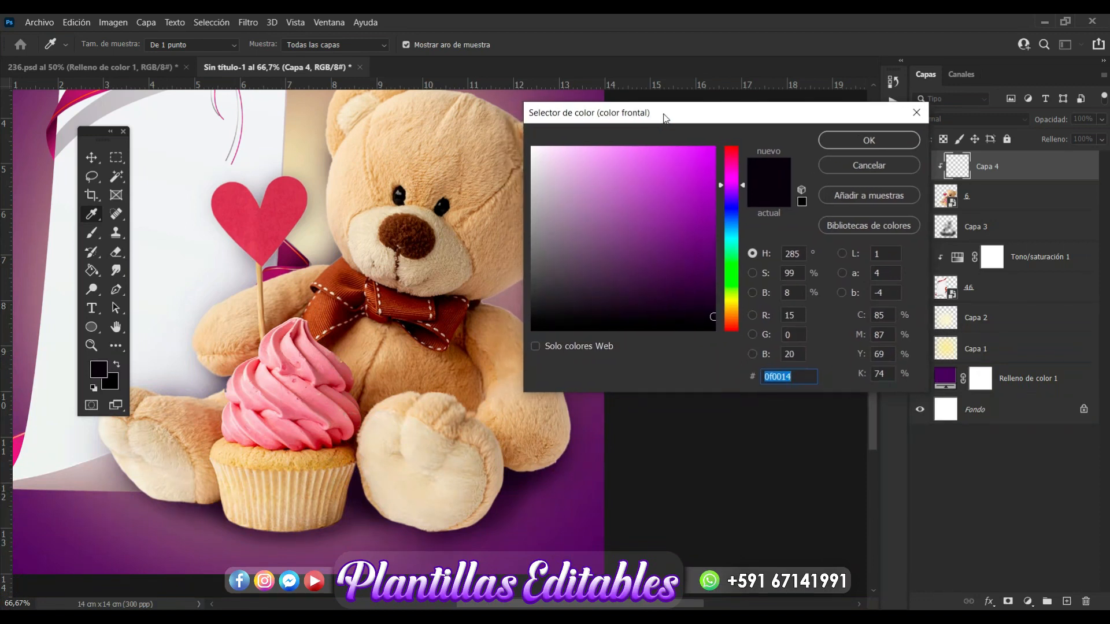
{"action": "left_click", "coordinate": [349, 285]}
{"action": "left_click", "coordinate": [699, 244]}
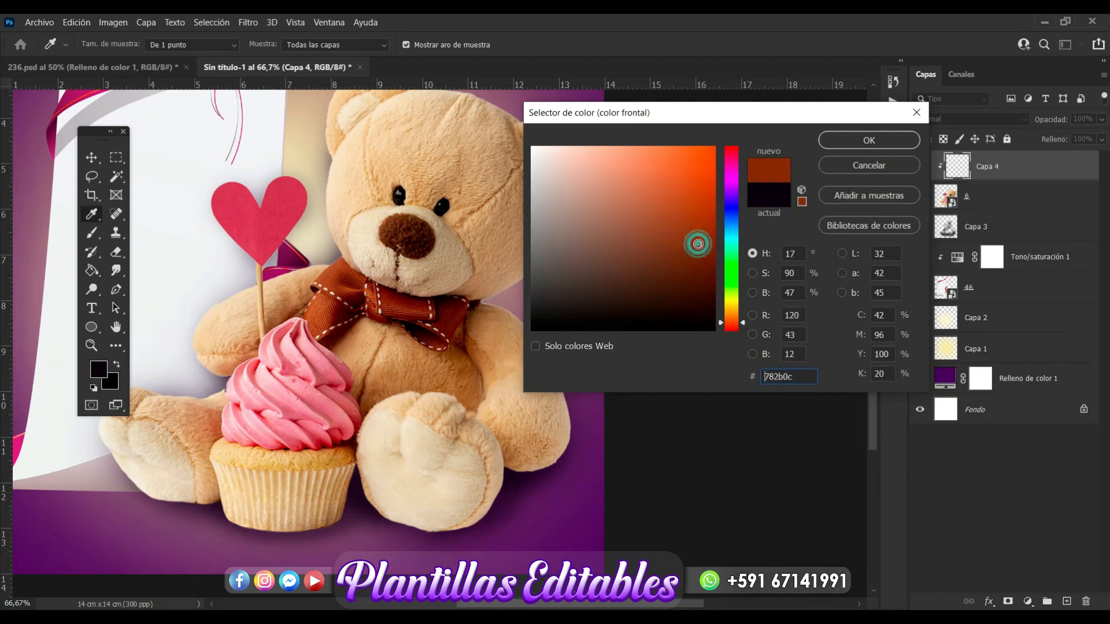
{"action": "left_click", "coordinate": [707, 245]}
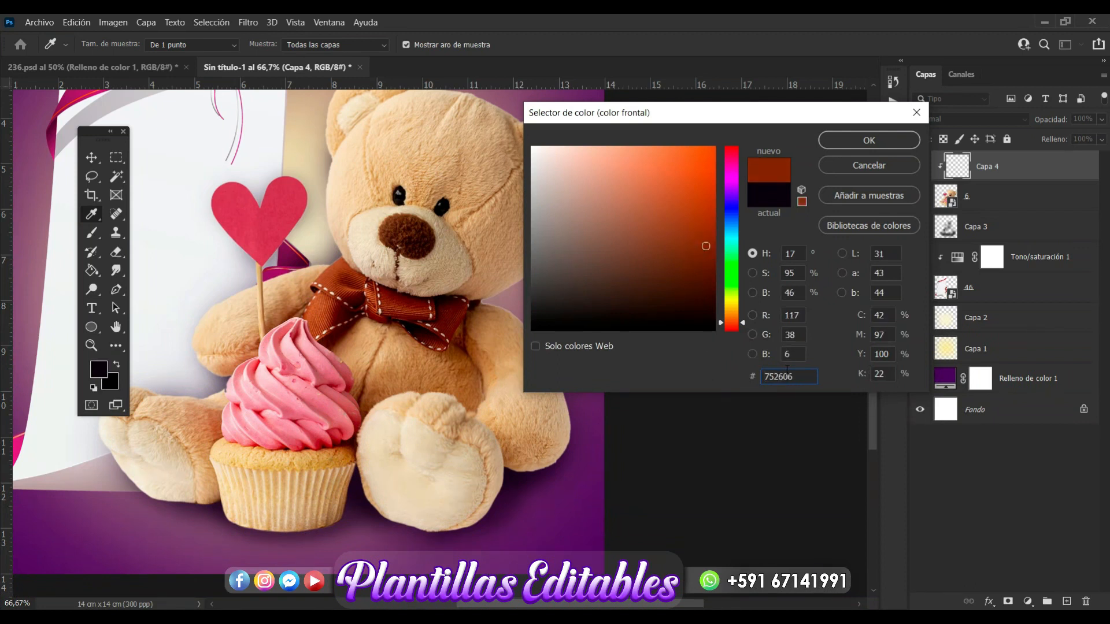
{"action": "left_click", "coordinate": [869, 142]}
{"action": "key", "text": "b"}
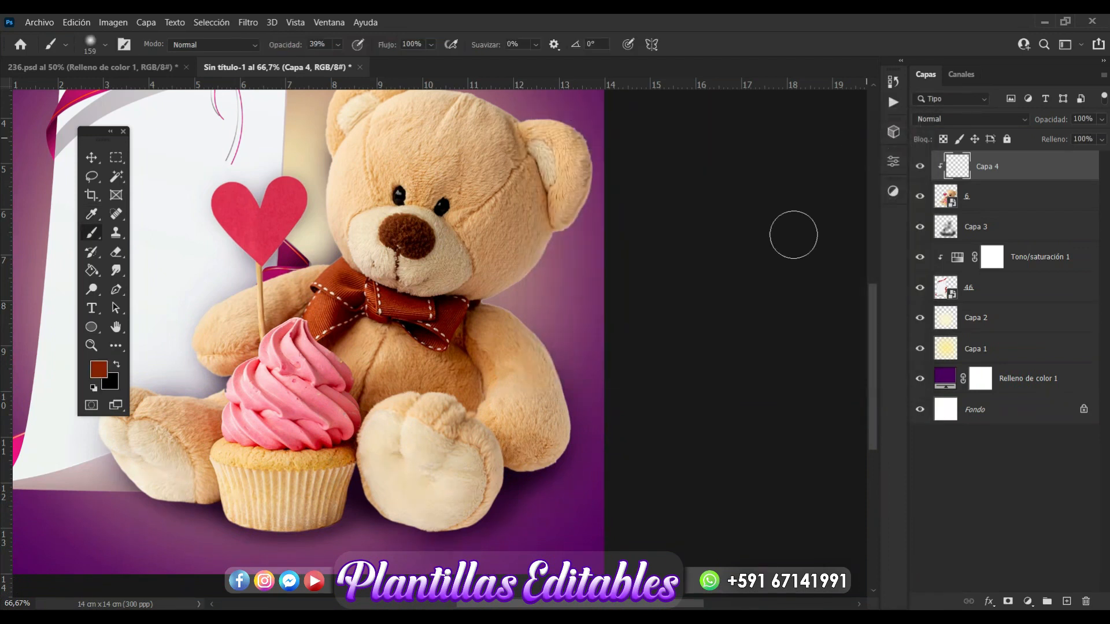
Paint soft reddish-brown shading on Capa 4 along the lower edges of both bear feet and the cupcake
{"action": "scroll", "coordinate": [709, 376], "scroll_direction": "down", "scroll_amount": 3}
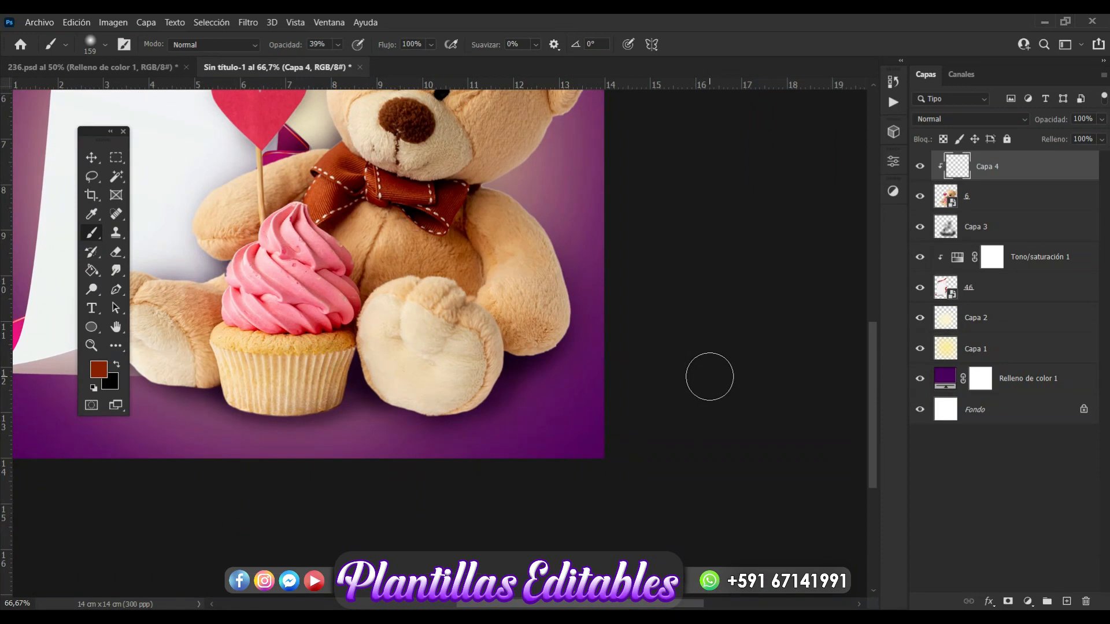
{"action": "key", "text": "ctrl+plus"}
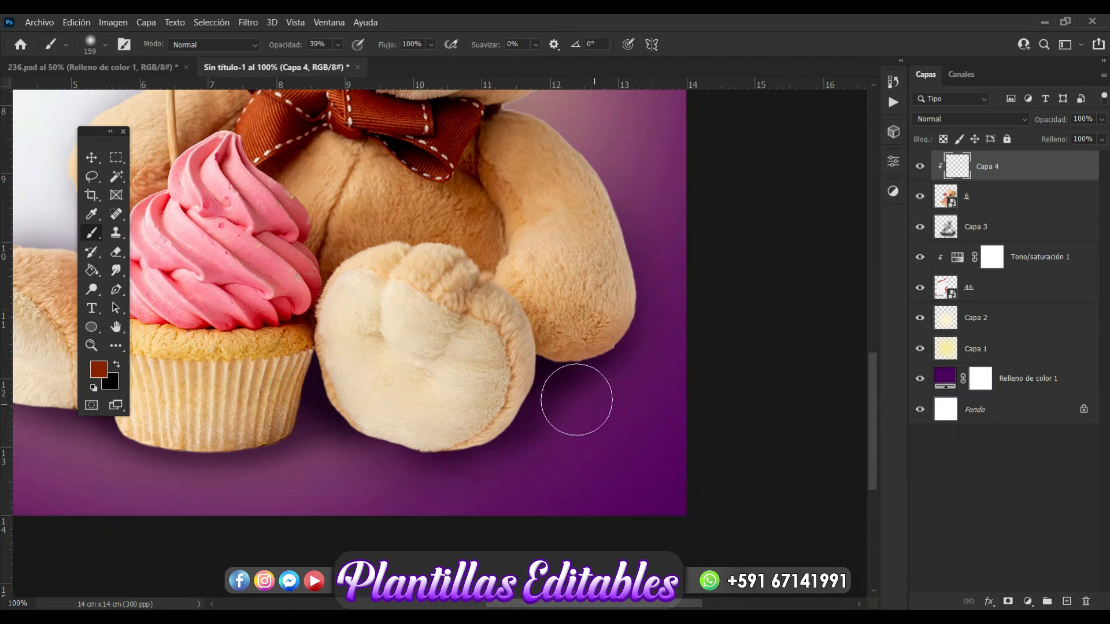
{"action": "mouse_move", "coordinate": [528, 460]}
{"action": "left_mouse_down"}
{"action": "mouse_move", "coordinate": [478, 485]}
{"action": "mouse_move", "coordinate": [394, 488]}
{"action": "mouse_move", "coordinate": [329, 459]}
{"action": "mouse_move", "coordinate": [312, 436]}
{"action": "mouse_move", "coordinate": [357, 477]}
{"action": "mouse_move", "coordinate": [405, 481]}
{"action": "mouse_move", "coordinate": [360, 478]}
{"action": "mouse_move", "coordinate": [510, 469]}
{"action": "left_mouse_up"}
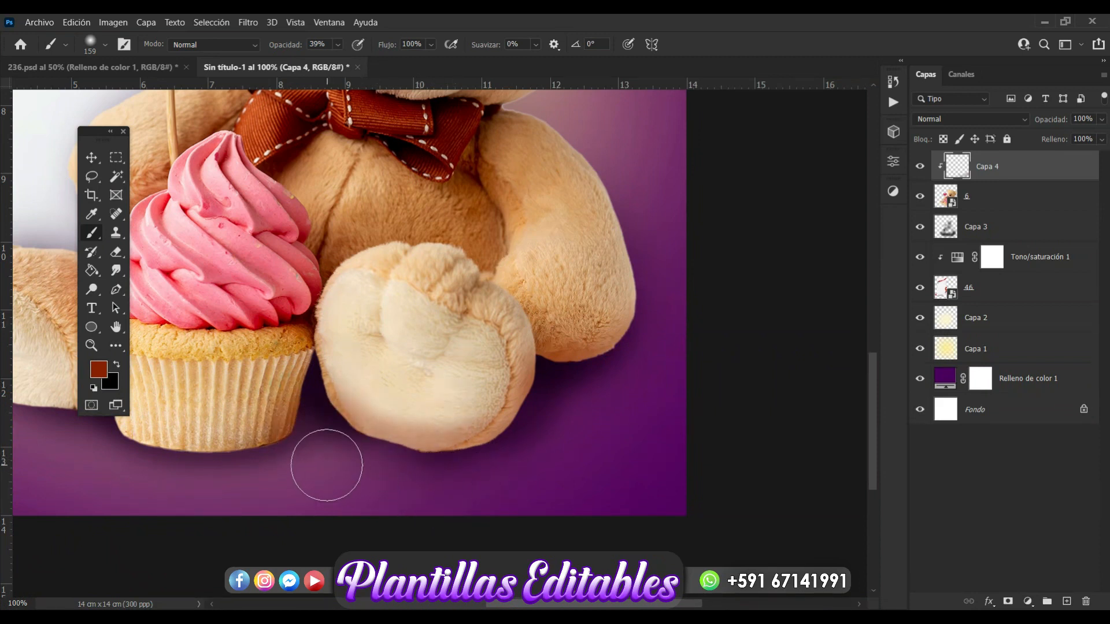
{"action": "scroll", "coordinate": [327, 465], "scroll_direction": "left", "scroll_amount": 6}
{"action": "mouse_move", "coordinate": [288, 460]}
{"action": "left_mouse_down"}
{"action": "mouse_move", "coordinate": [339, 483]}
{"action": "mouse_move", "coordinate": [450, 482]}
{"action": "left_mouse_up"}
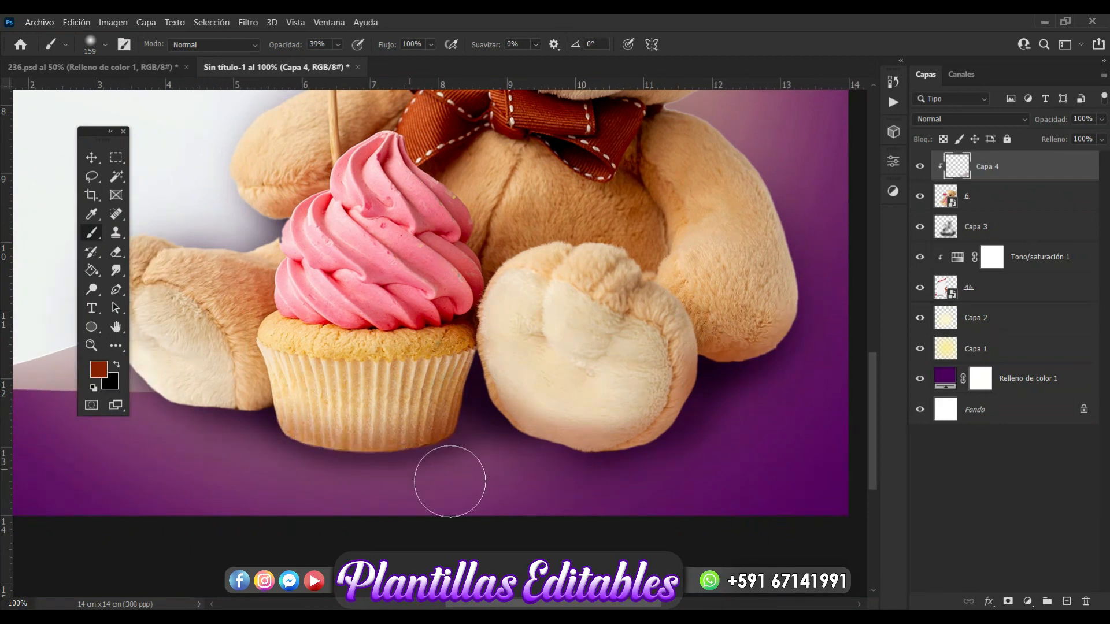
{"action": "scroll", "coordinate": [250, 434], "scroll_direction": "right", "scroll_amount": 2}
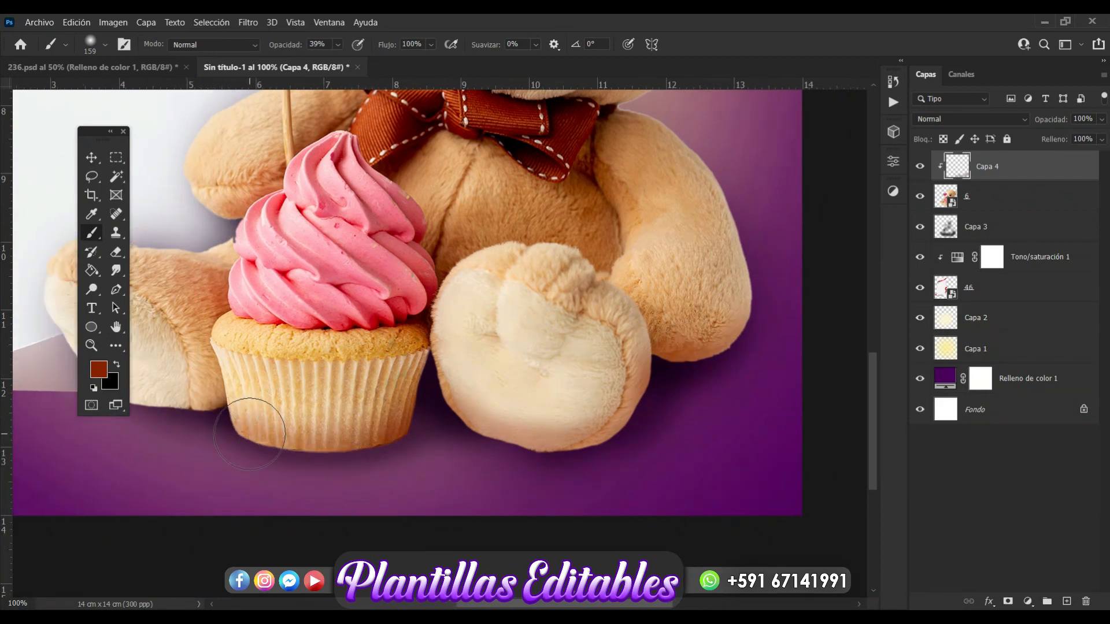
{"action": "scroll", "coordinate": [250, 434], "scroll_direction": "left", "scroll_amount": 5}
{"action": "mouse_move", "coordinate": [204, 383]}
{"action": "left_mouse_down"}
{"action": "mouse_move", "coordinate": [231, 387]}
{"action": "mouse_move", "coordinate": [269, 425]}
{"action": "mouse_move", "coordinate": [313, 399]}
{"action": "mouse_move", "coordinate": [360, 434]}
{"action": "left_mouse_up"}
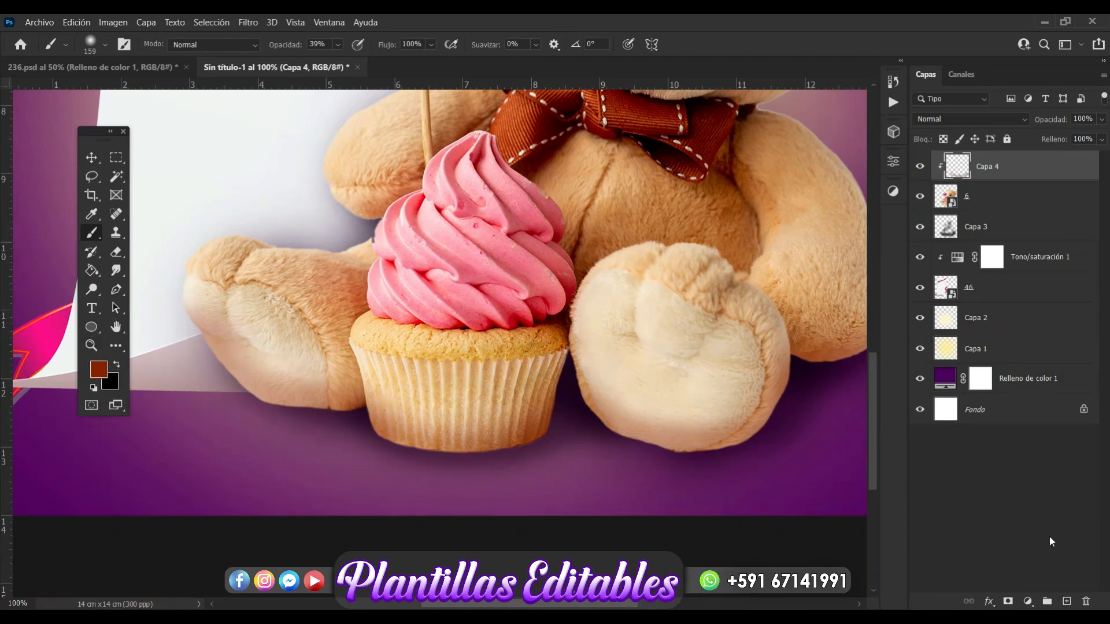
Darken the foreground colour to 401301 and reduce the brush size to 95 px
{"action": "left_click", "coordinate": [99, 370]}
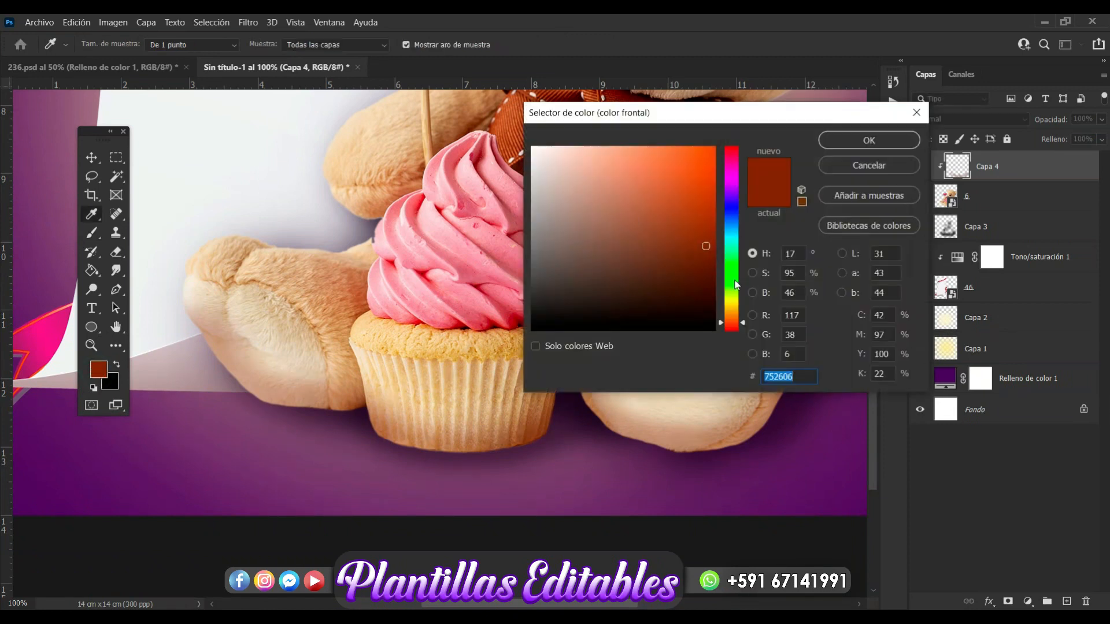
{"action": "left_click", "coordinate": [713, 283]}
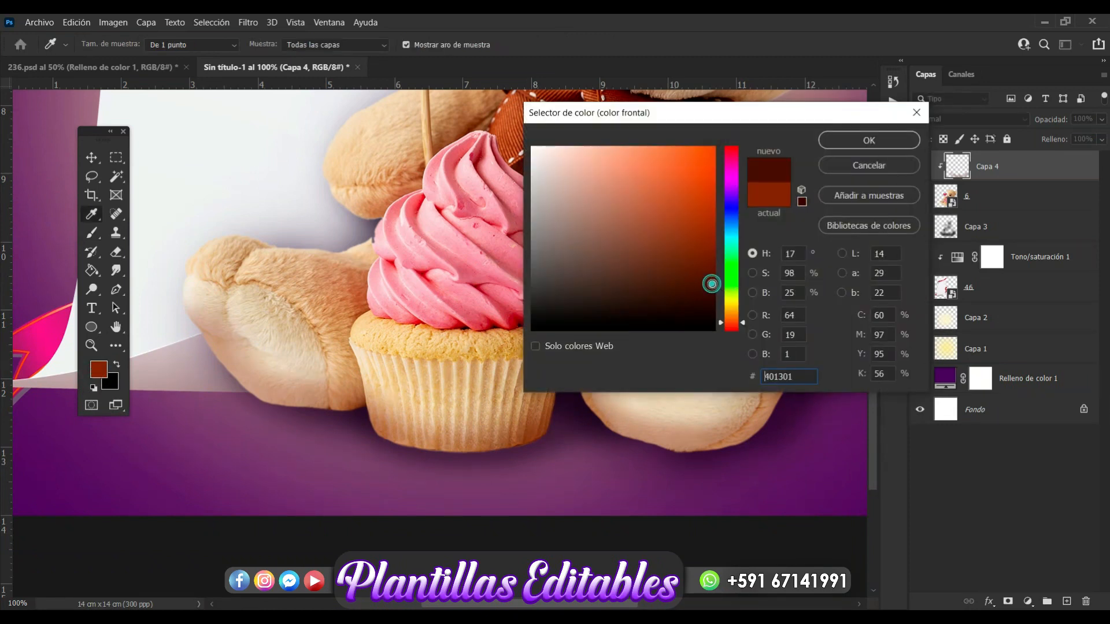
{"action": "left_click", "coordinate": [851, 143]}
{"action": "left_click", "coordinate": [109, 48]}
{"action": "left_click_drag", "start_coordinate": [140, 91], "coordinate": [124, 91]}
Paint darker brown shading on Capa 4 along the bottom edges of the cupcake and both feet, and deselect the layer
{"action": "left_click", "coordinate": [429, 463]}
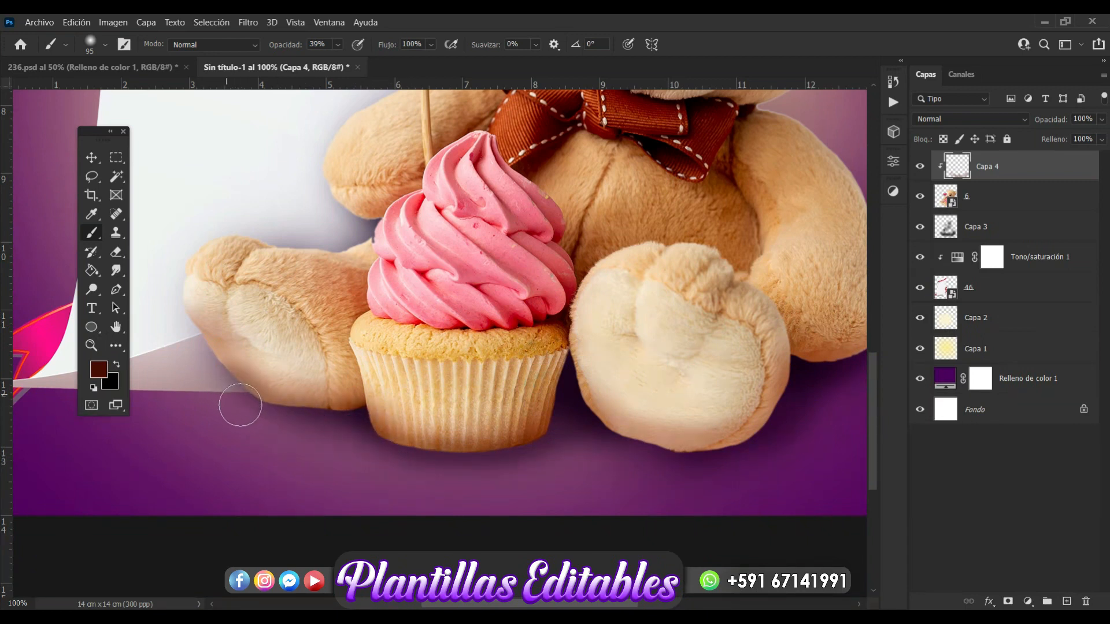
{"action": "left_click", "coordinate": [211, 384]}
{"action": "mouse_move", "coordinate": [211, 384]}
{"action": "left_mouse_down"}
{"action": "mouse_move", "coordinate": [279, 424]}
{"action": "mouse_move", "coordinate": [362, 434]}
{"action": "left_mouse_up"}
{"action": "left_click", "coordinate": [587, 428]}
{"action": "mouse_move", "coordinate": [588, 429]}
{"action": "left_mouse_down"}
{"action": "mouse_move", "coordinate": [602, 445]}
{"action": "mouse_move", "coordinate": [671, 466]}
{"action": "mouse_move", "coordinate": [751, 465]}
{"action": "mouse_move", "coordinate": [736, 468]}
{"action": "mouse_move", "coordinate": [641, 464]}
{"action": "mouse_move", "coordinate": [743, 459]}
{"action": "mouse_move", "coordinate": [799, 419]}
{"action": "left_mouse_up"}
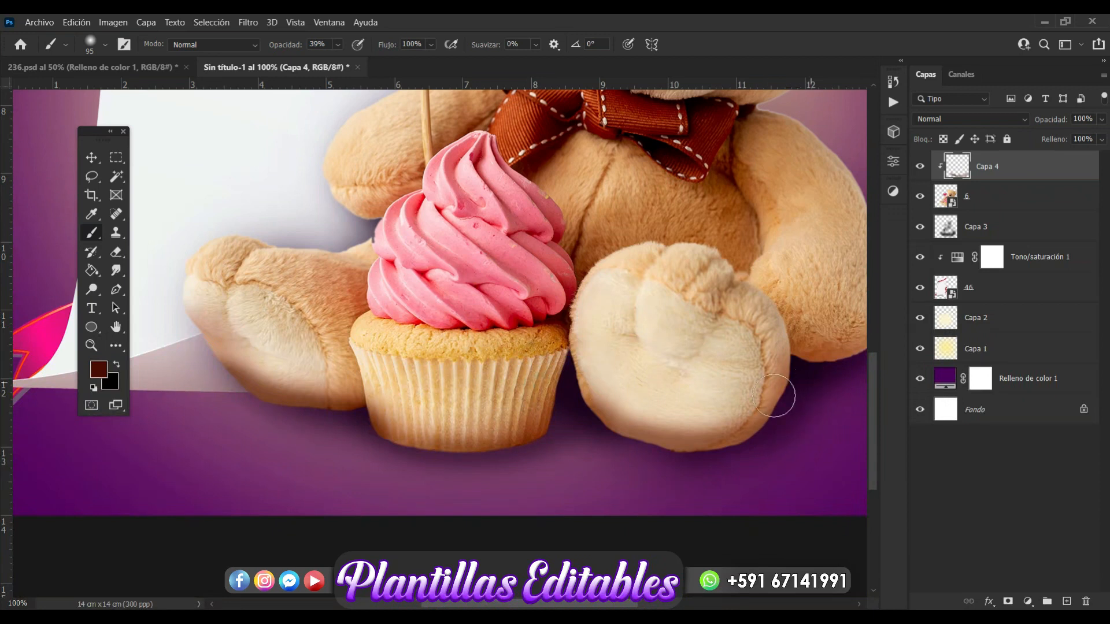
{"action": "left_click", "coordinate": [90, 157]}
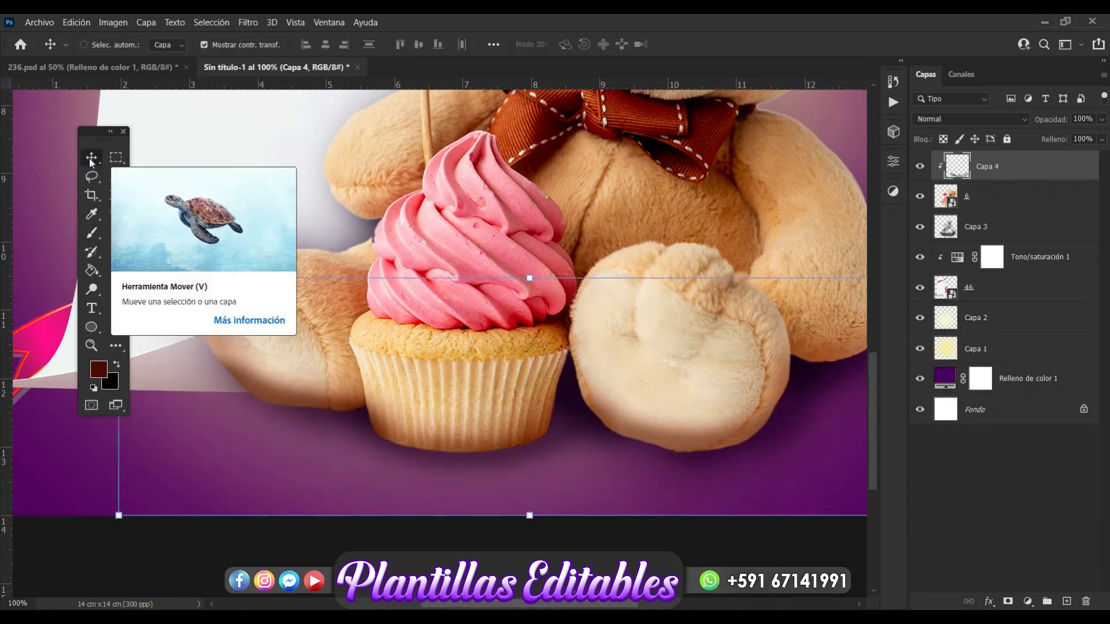
{"action": "key", "text": "ctrl+minus"}
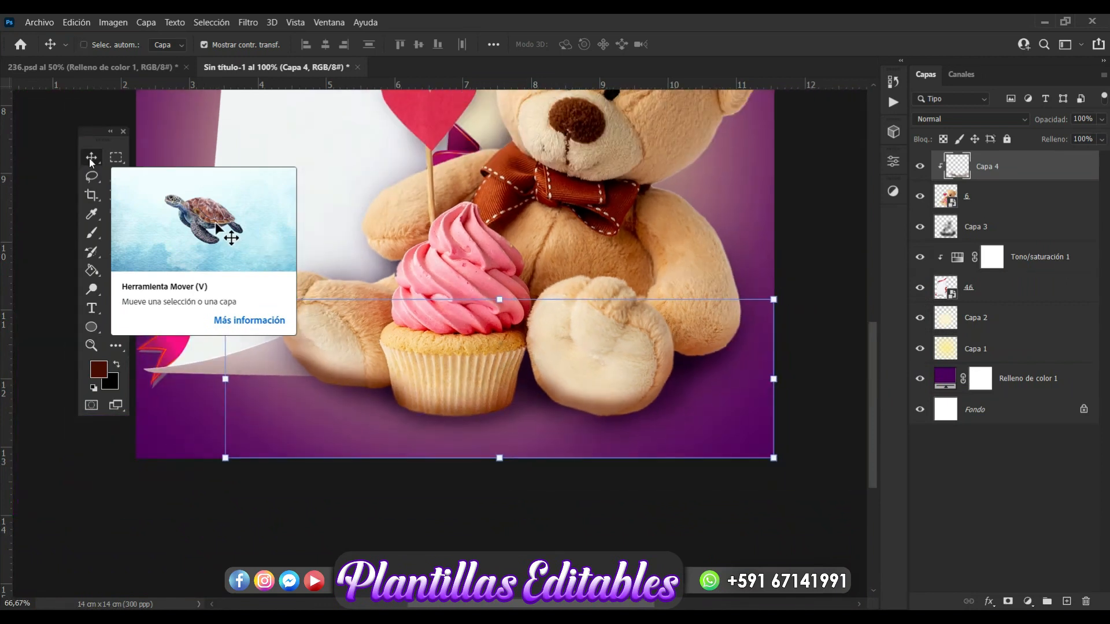
{"action": "key", "text": "ctrl+minus"}
{"action": "key", "text": "ctrl+minus"}
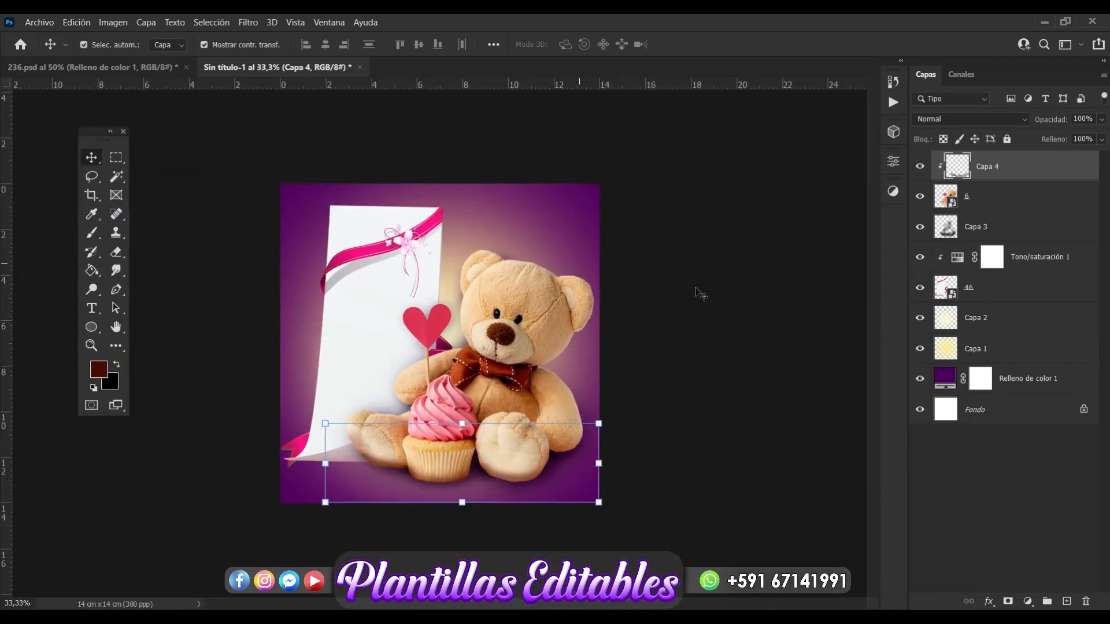
{"action": "left_click", "coordinate": [697, 291]}
{"action": "key", "text": "ctrl+plus"}
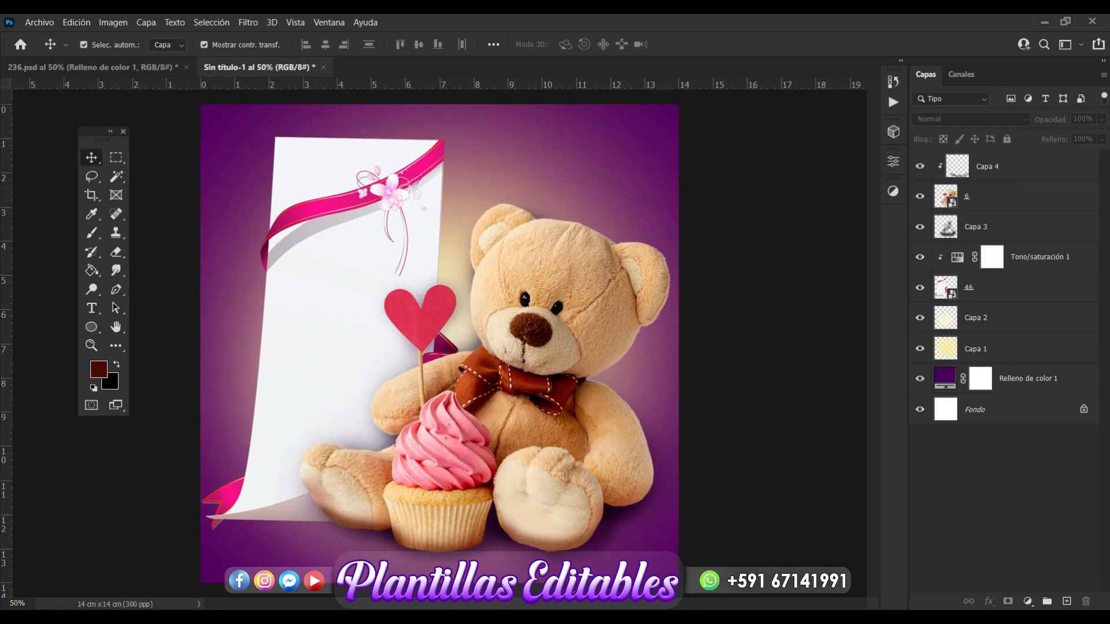
Place the floating hearts image 2 from the tarjeta 1 folder at its default size and move its layer directly below layer 46
{"action": "key", "text": "alt+Tab"}
{"action": "left_click", "coordinate": [268, 249]}
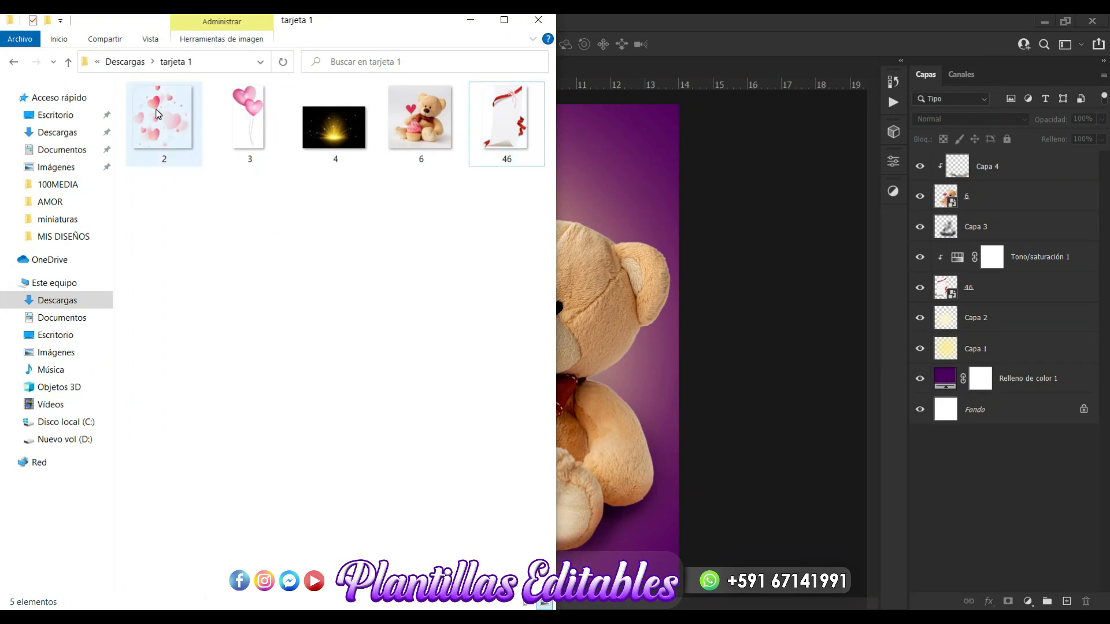
{"action": "left_click_drag", "start_coordinate": [157, 113], "coordinate": [617, 208]}
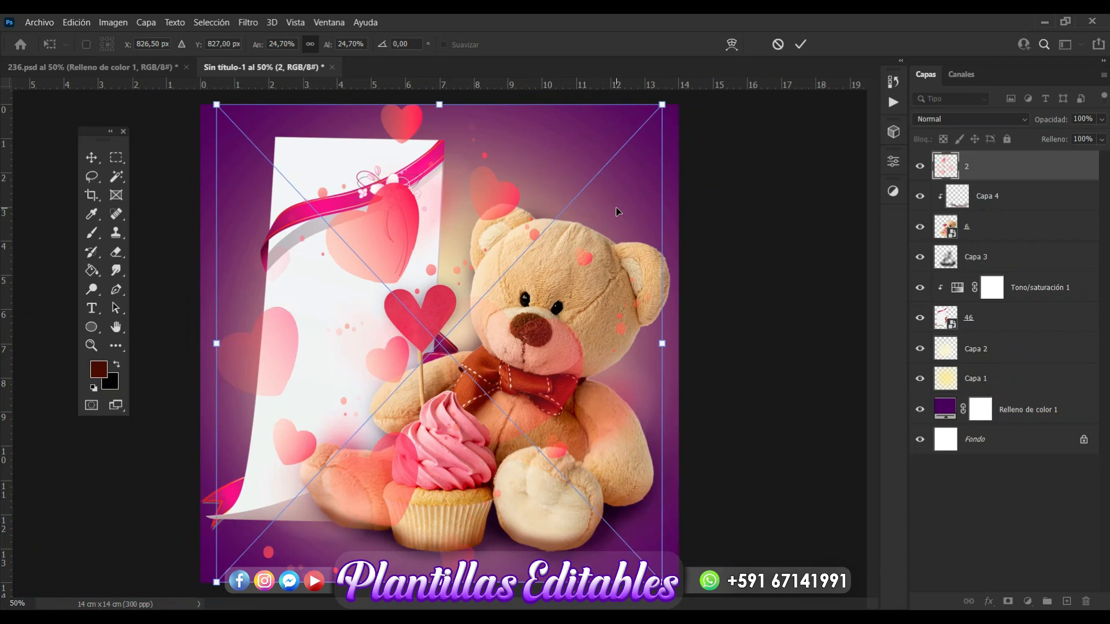
{"action": "key", "text": "Return"}
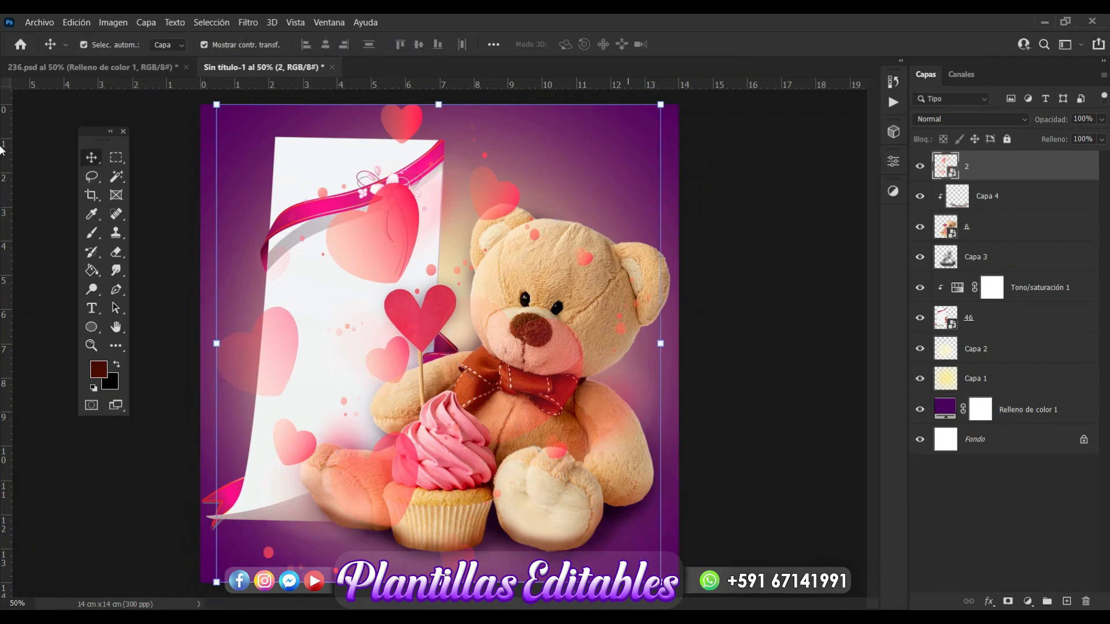
{"action": "left_click_drag", "start_coordinate": [1052, 174], "coordinate": [1061, 339]}
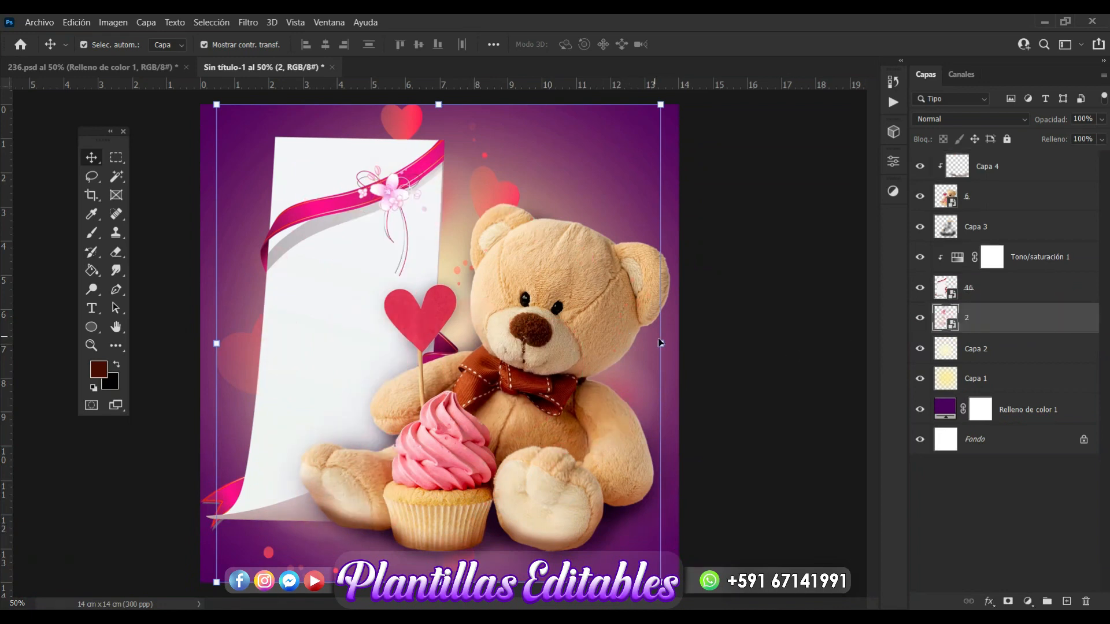
Enlarge the floating hearts image on layer 2 so it reaches the canvas's left edge and extends past its right edge
{"action": "left_click_drag", "start_coordinate": [668, 342], "coordinate": [709, 343]}
{"action": "left_click_drag", "start_coordinate": [218, 343], "coordinate": [209, 346]}
{"action": "key", "text": "Return"}
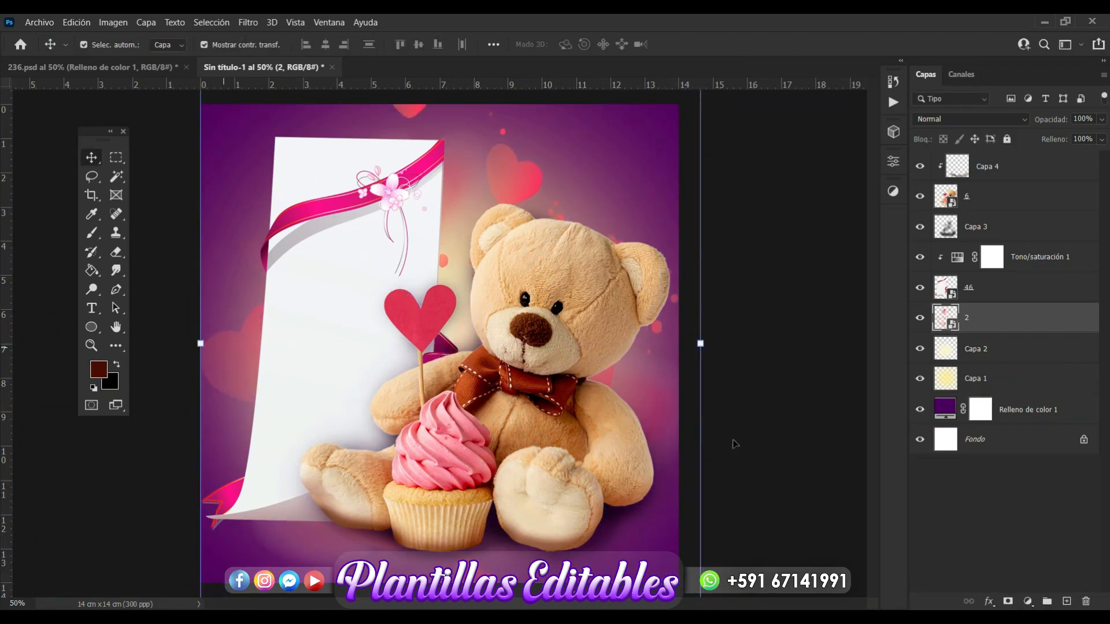
Add a white (ffffff) colour overlay to hearts layer 2 in Normal mode at 100% opacity
{"action": "left_click", "coordinate": [989, 602]}
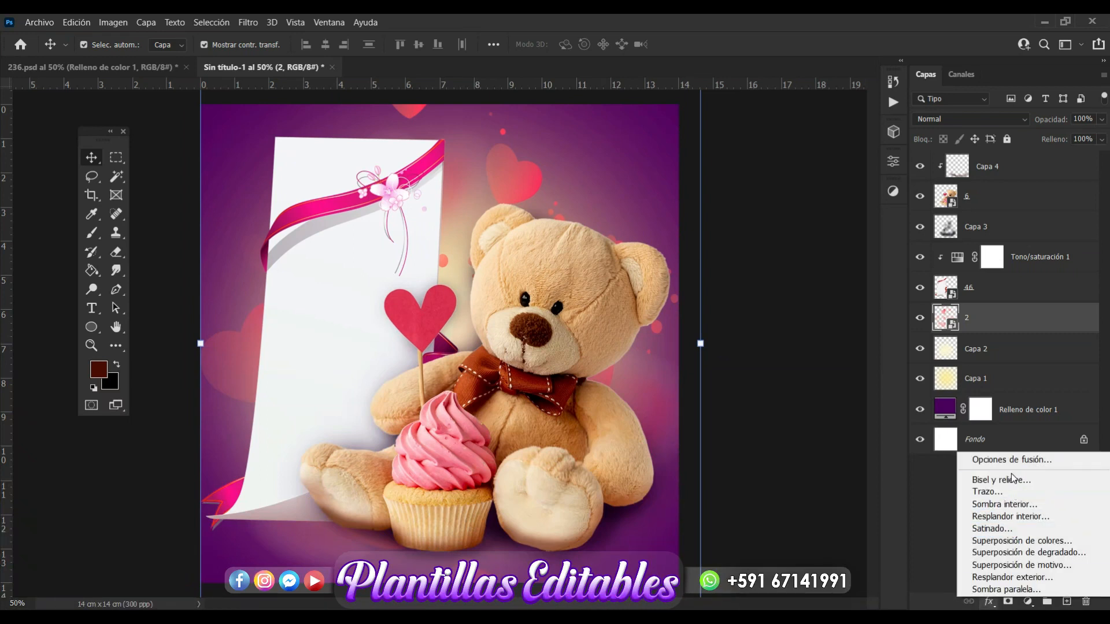
{"action": "left_click", "coordinate": [1019, 540]}
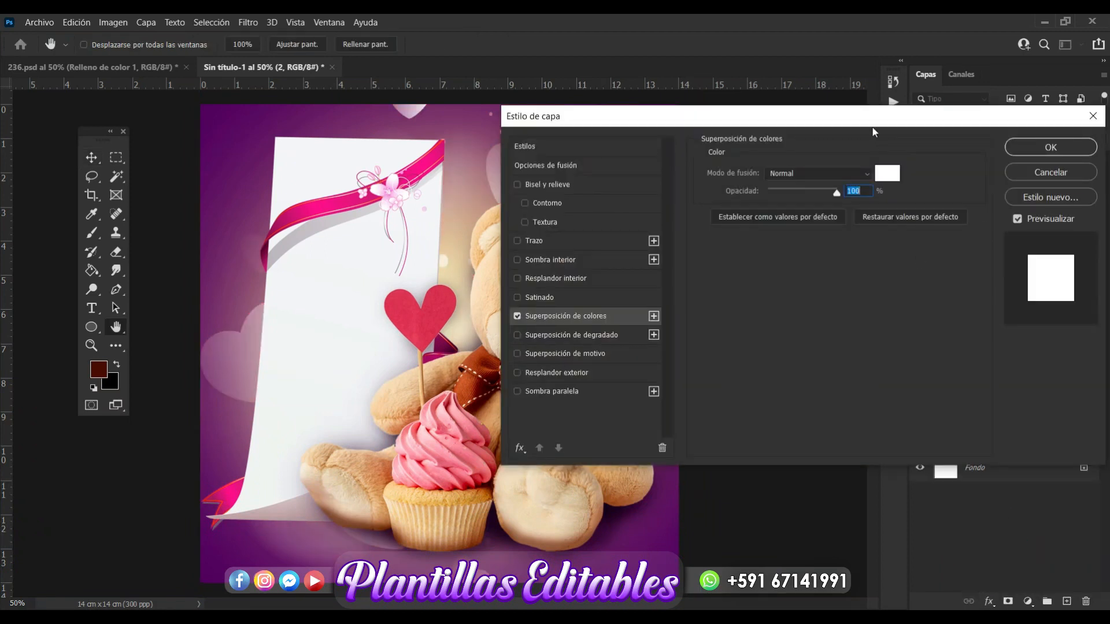
{"action": "left_click_drag", "start_coordinate": [874, 132], "coordinate": [867, 182]}
{"action": "left_click", "coordinate": [879, 223]}
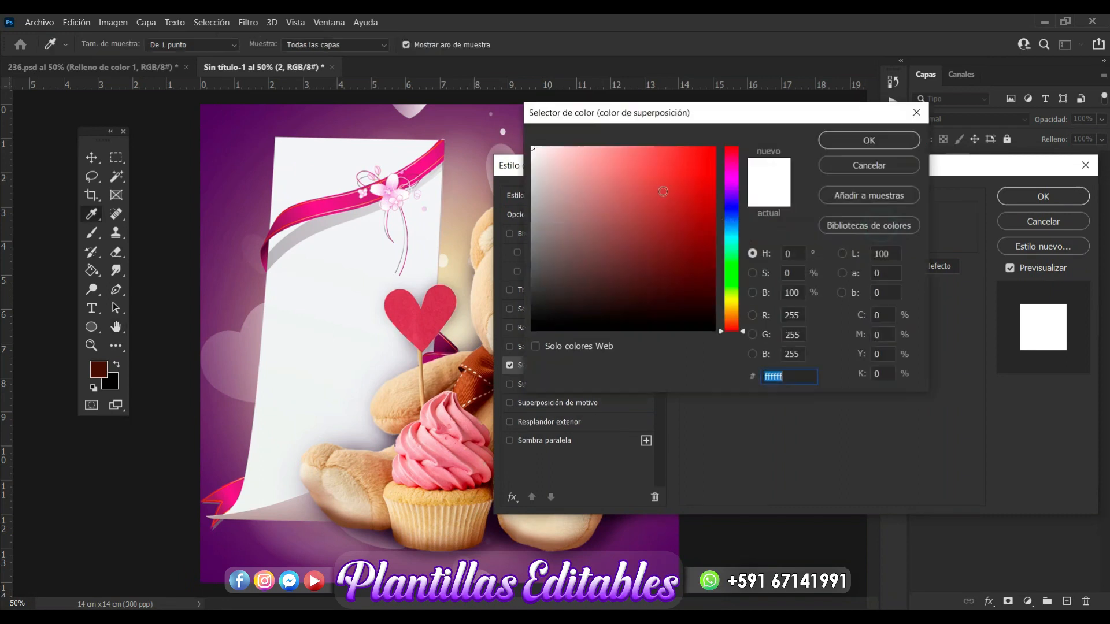
{"action": "left_click_drag", "start_coordinate": [533, 154], "coordinate": [531, 146]}
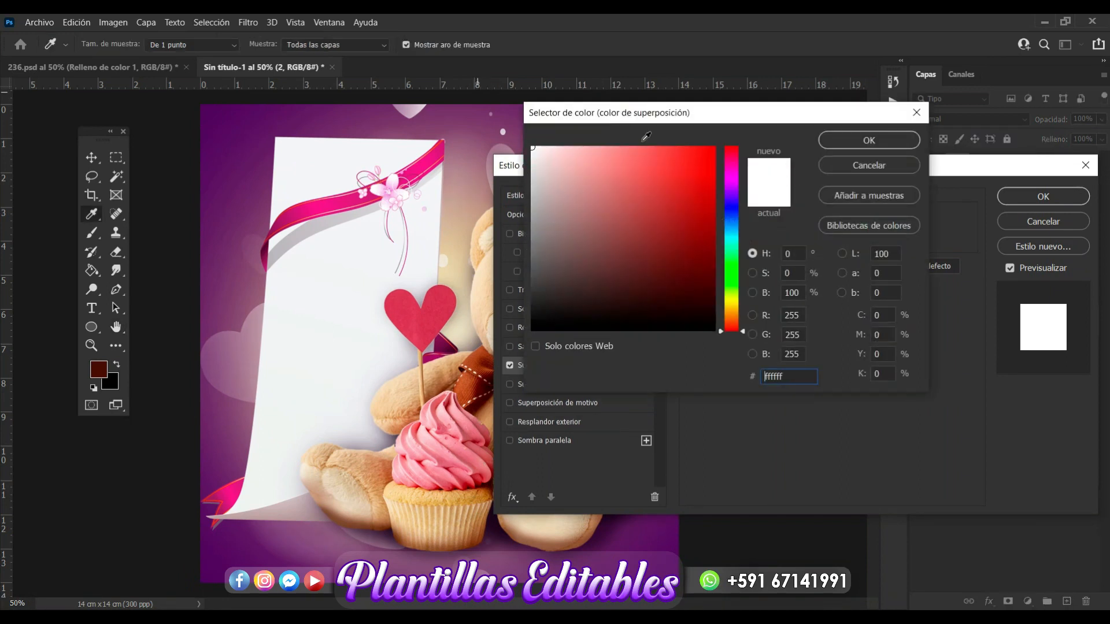
{"action": "left_click", "coordinate": [860, 143]}
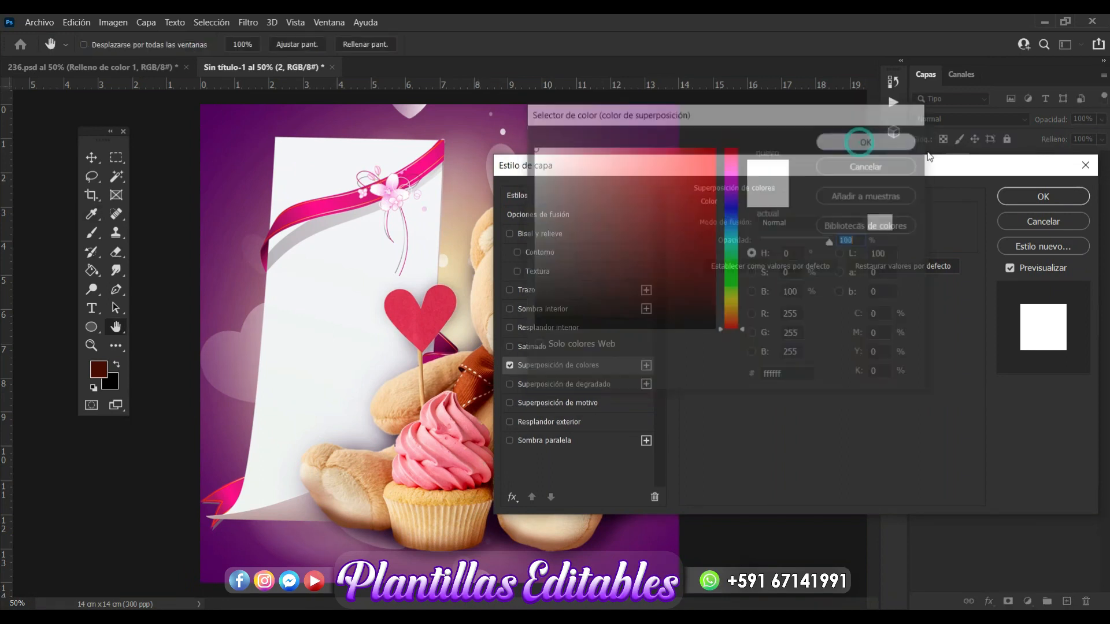
{"action": "left_click", "coordinate": [1052, 205]}
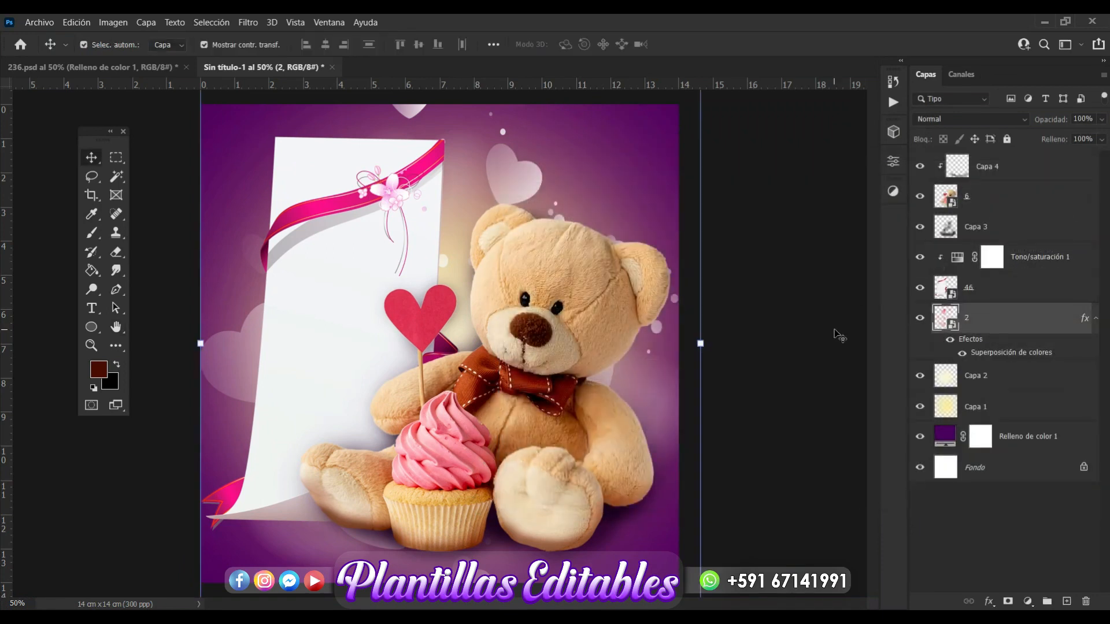
Lower the opacity of hearts layer 2 to about 73% and deselect the layer
{"action": "key", "text": "ctrl+minus"}
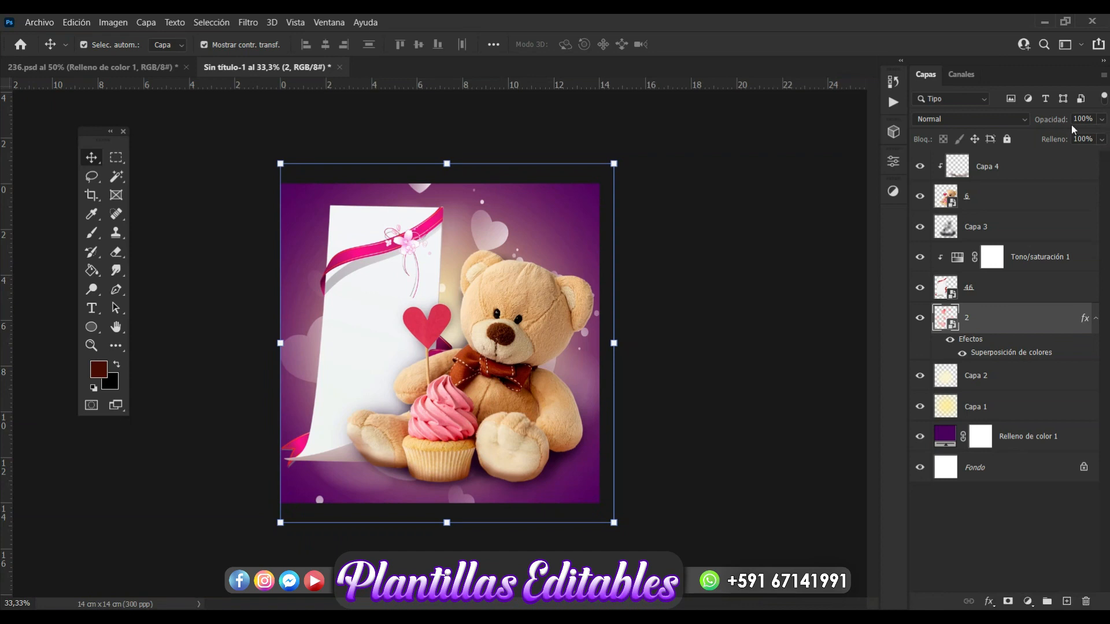
{"action": "left_click", "coordinate": [1101, 121]}
{"action": "left_click_drag", "start_coordinate": [1102, 139], "coordinate": [1095, 141]}
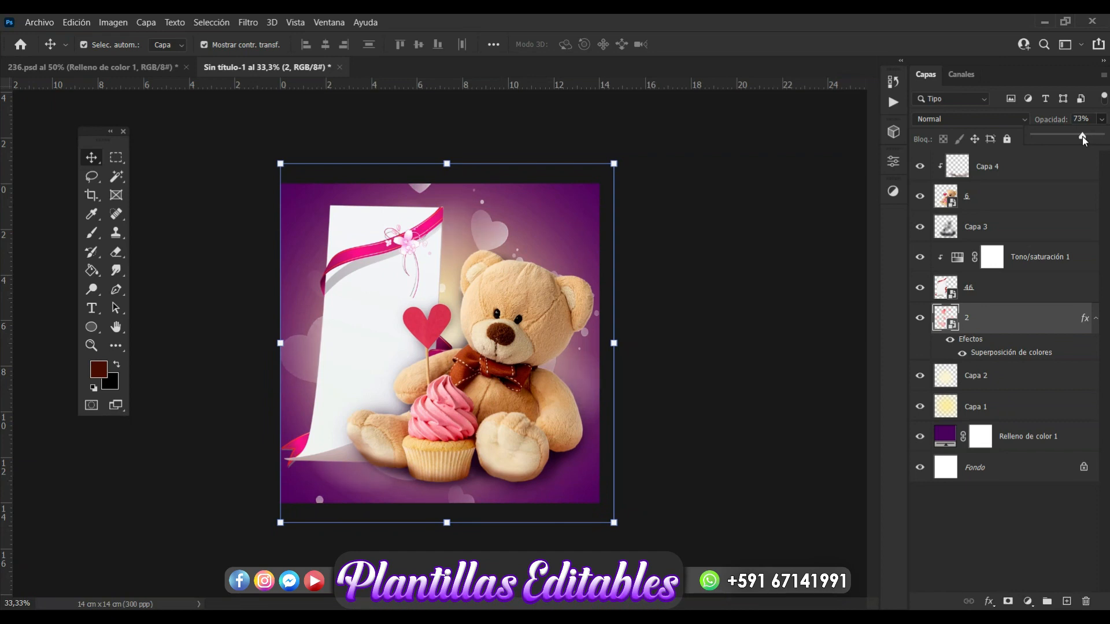
{"action": "left_click", "coordinate": [845, 335]}
{"action": "left_click", "coordinate": [809, 340]}
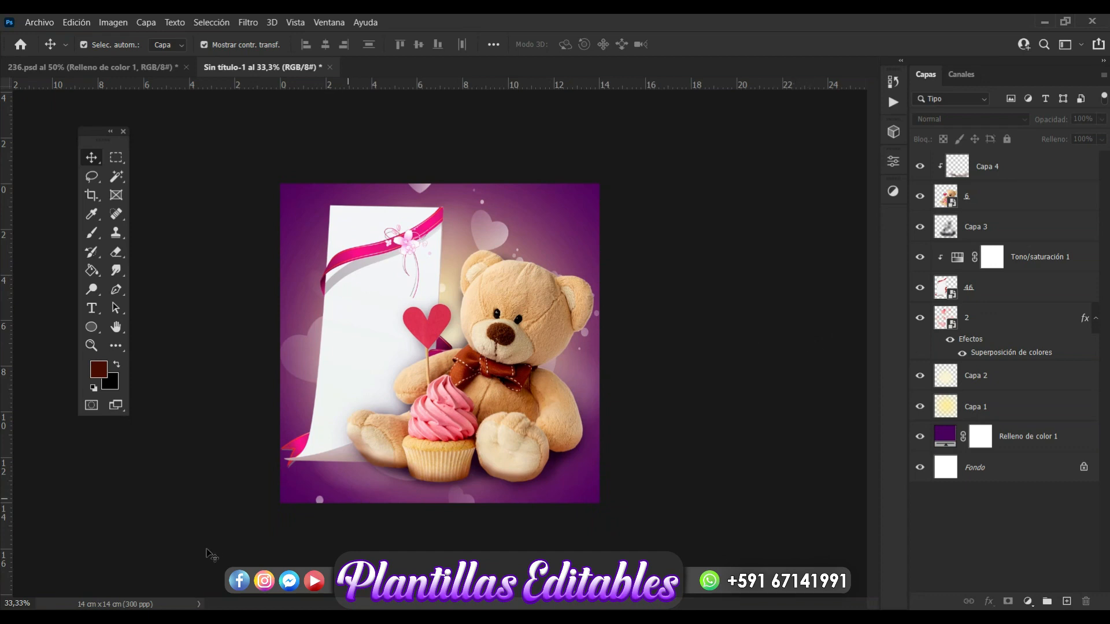
Place the heart balloons image 3 from the tarjeta 1 folder into the card at its default size
{"action": "key", "text": "alt+Tab"}
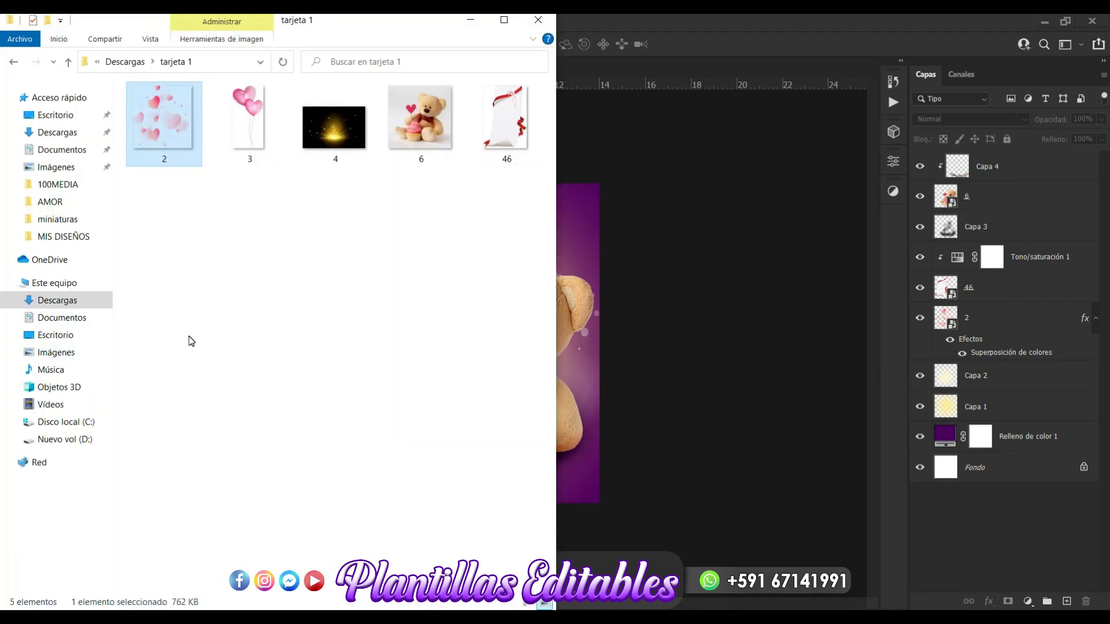
{"action": "left_click", "coordinate": [254, 113]}
{"action": "left_click_drag", "start_coordinate": [254, 113], "coordinate": [591, 304]}
{"action": "left_click_drag", "start_coordinate": [576, 353], "coordinate": [576, 353]}
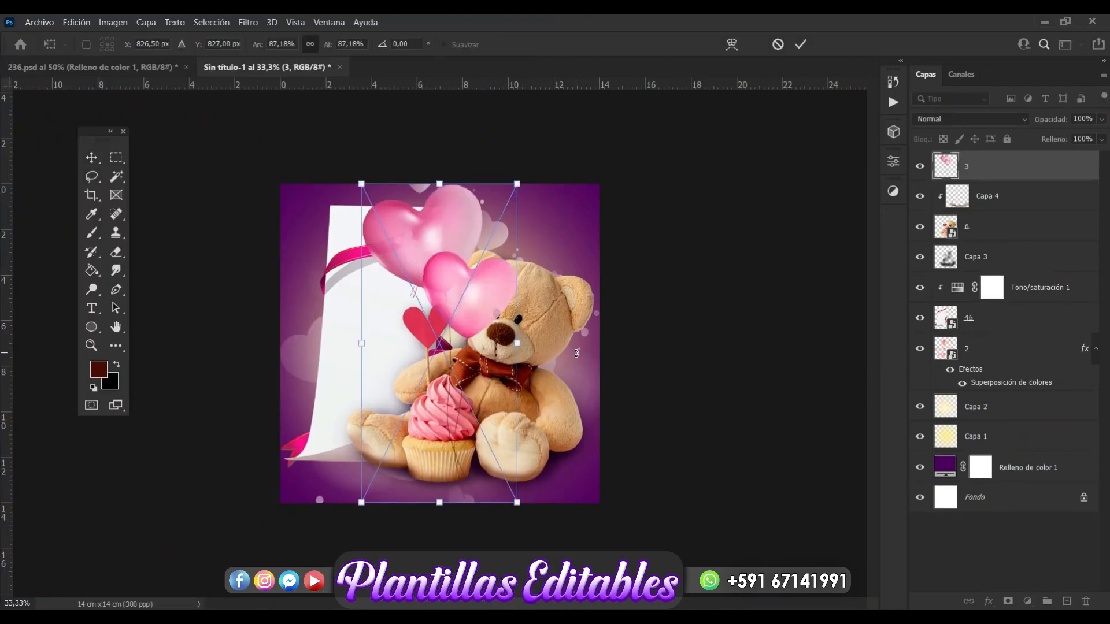
{"action": "key", "text": "Return"}
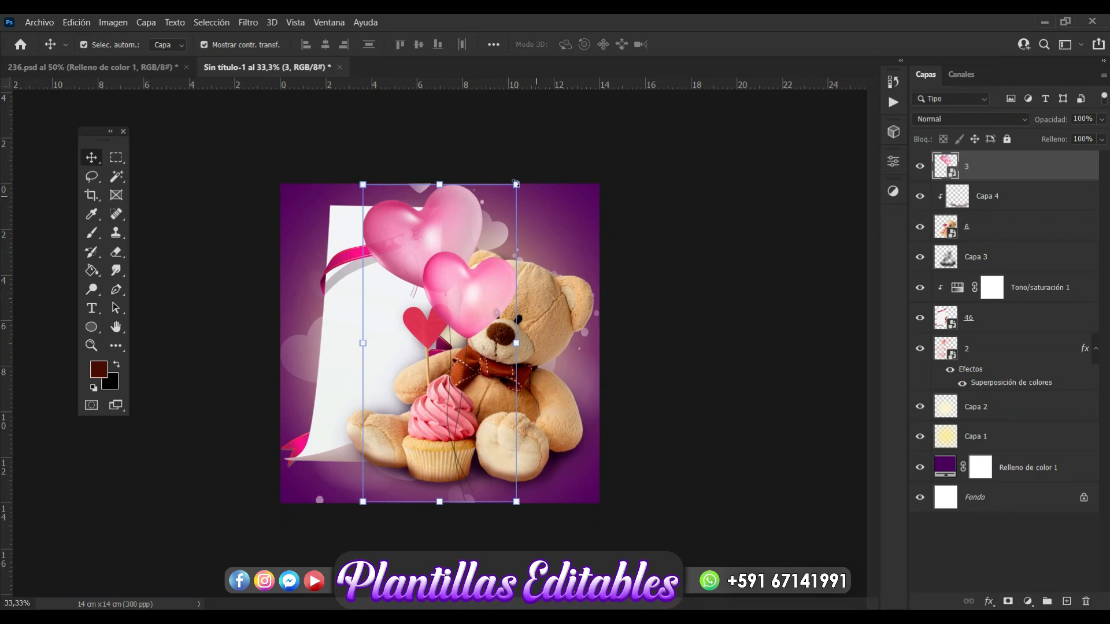
Shrink the heart balloons and move them to the card's left edge beside the lower part of the paper sheet, leaving them deselected
{"action": "left_click_drag", "start_coordinate": [516, 185], "coordinate": [428, 396]}
{"action": "left_click_drag", "start_coordinate": [403, 440], "coordinate": [323, 421]}
{"action": "key", "text": "Return"}
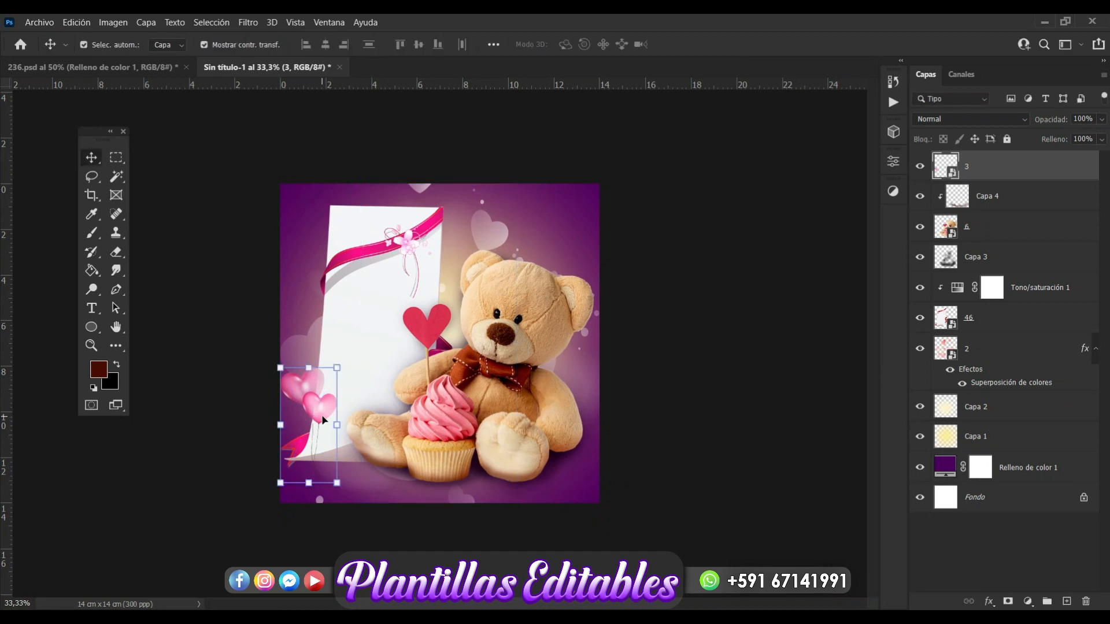
{"action": "left_click", "coordinate": [696, 408]}
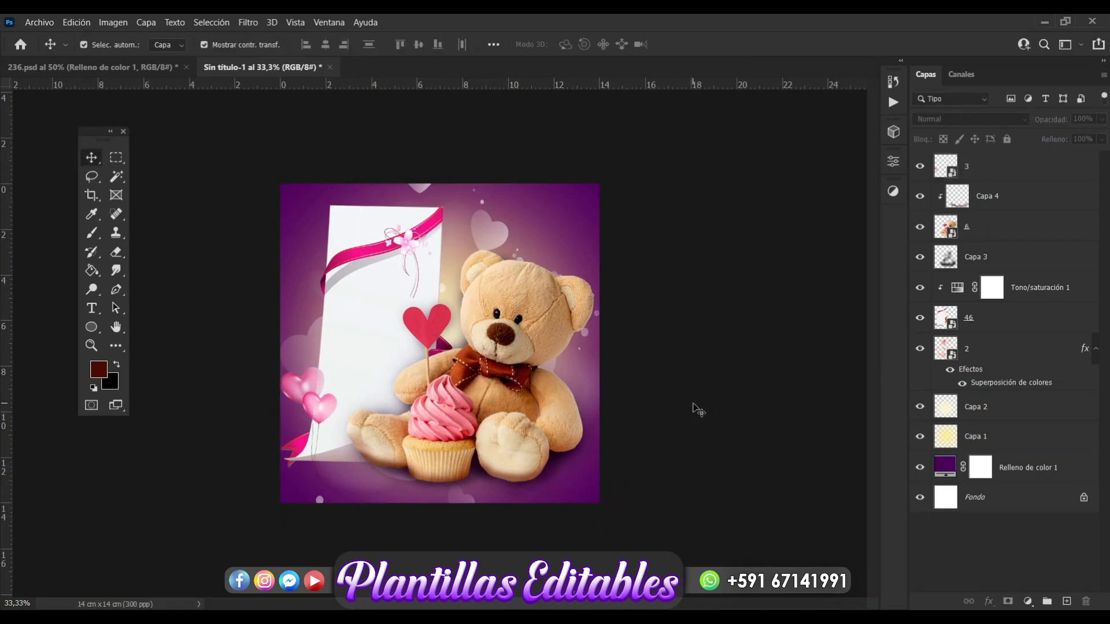
Place the golden light burst image 4 from the tarjeta 1 folder into the card at its default size
{"action": "key", "text": "ctrl+plus"}
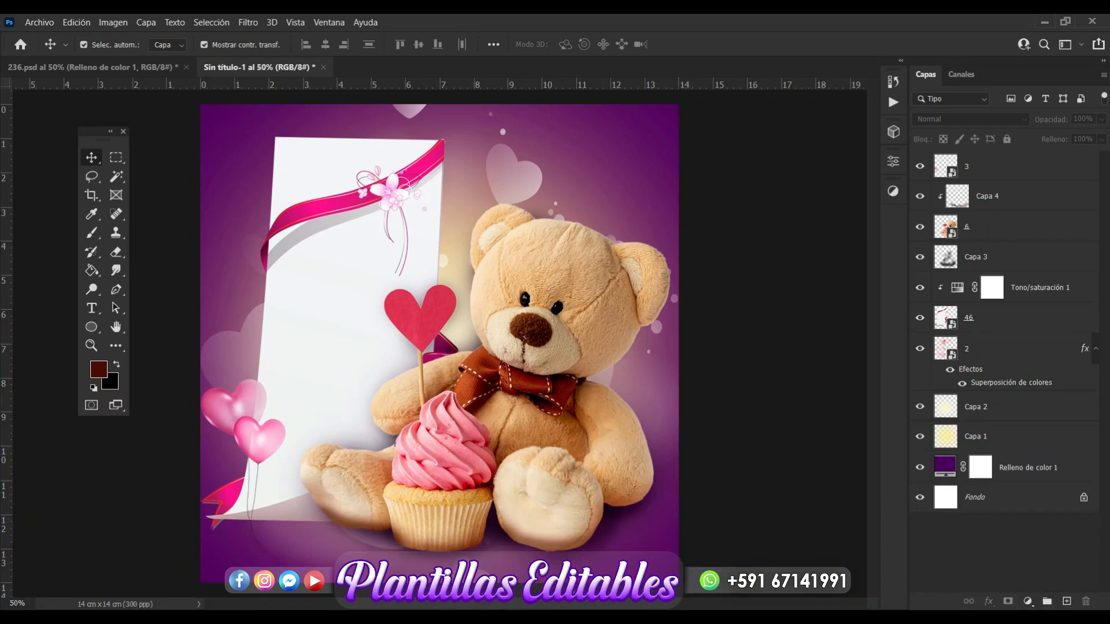
{"action": "key", "text": "alt+Tab"}
{"action": "left_click", "coordinate": [304, 338]}
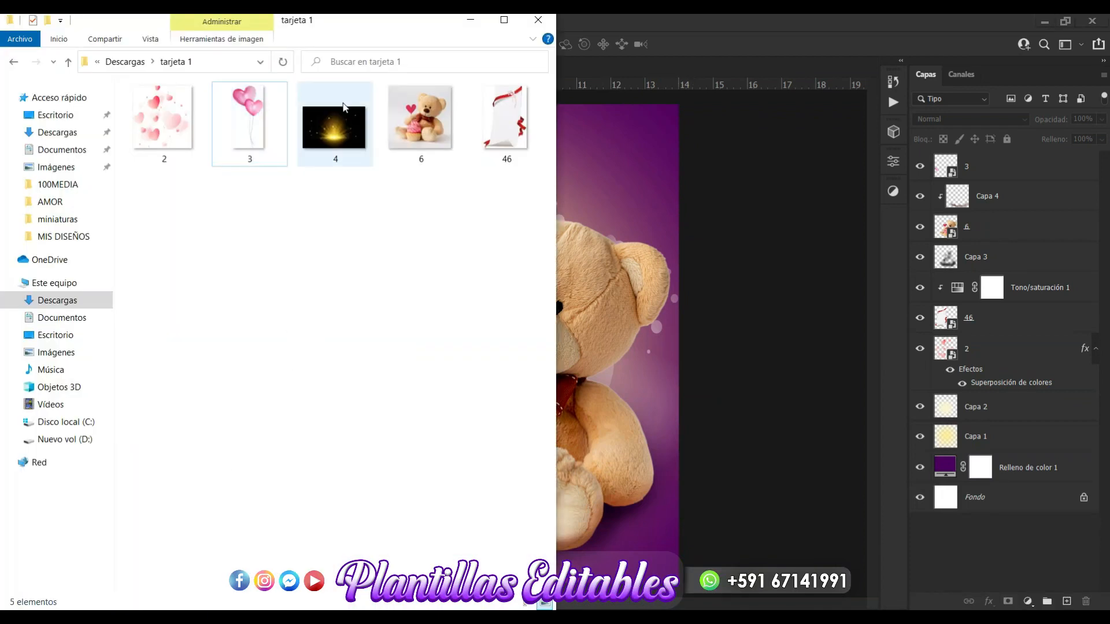
{"action": "left_click_drag", "start_coordinate": [333, 128], "coordinate": [618, 331]}
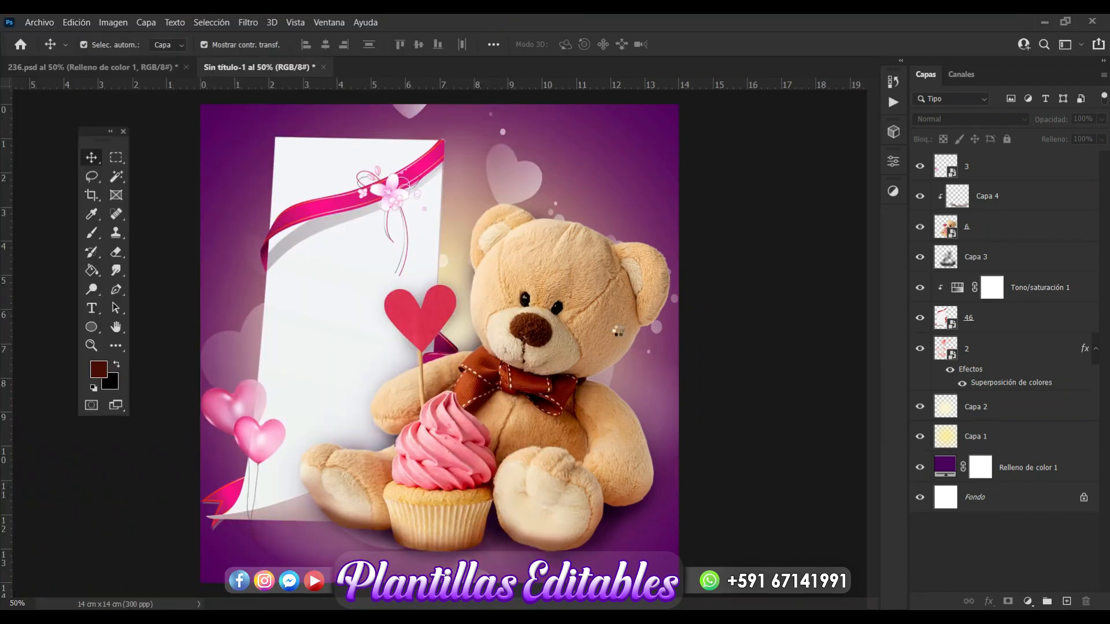
{"action": "key", "text": "Return"}
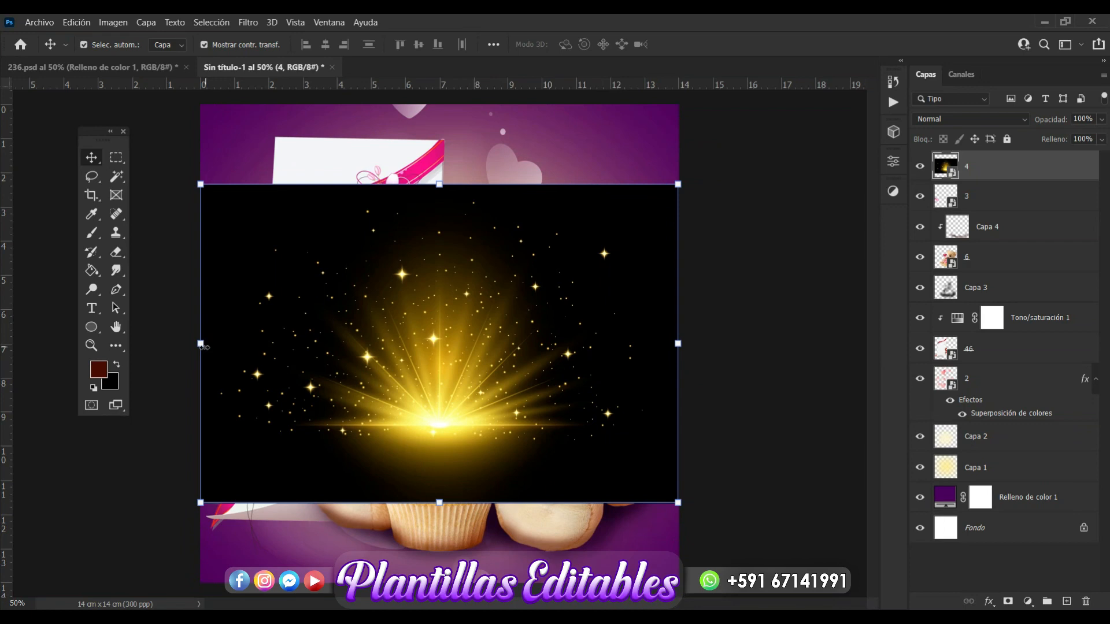
Enlarge the golden light burst proportionally so it extends beyond both side edges of the canvas
{"action": "left_click_drag", "start_coordinate": [204, 346], "coordinate": [141, 355]}
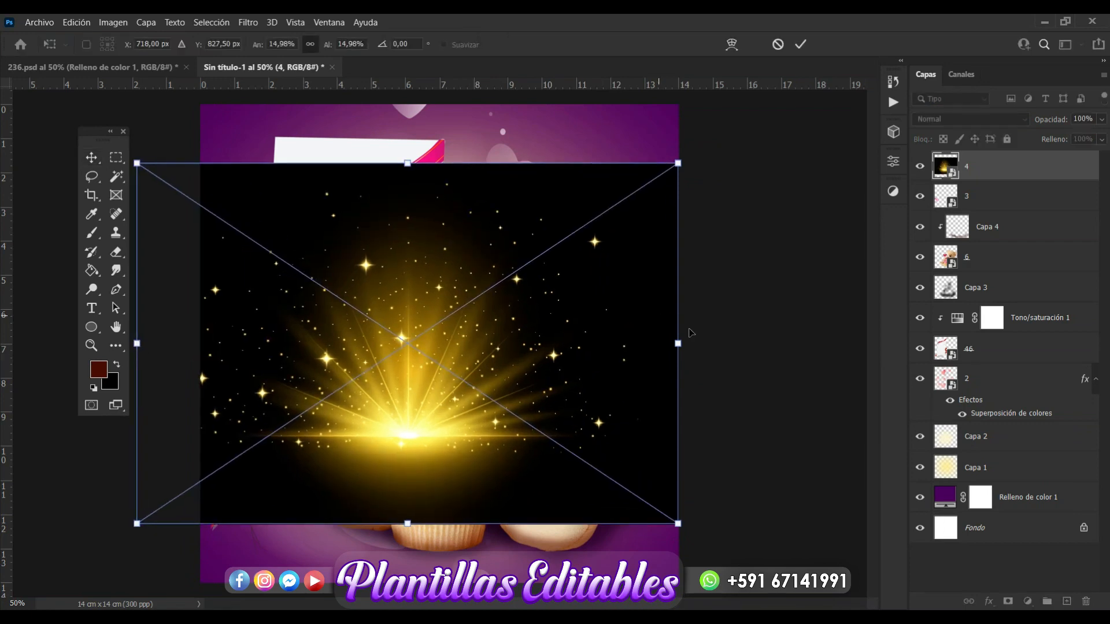
{"action": "left_click_drag", "start_coordinate": [687, 347], "coordinate": [723, 344]}
{"action": "key", "text": "Return"}
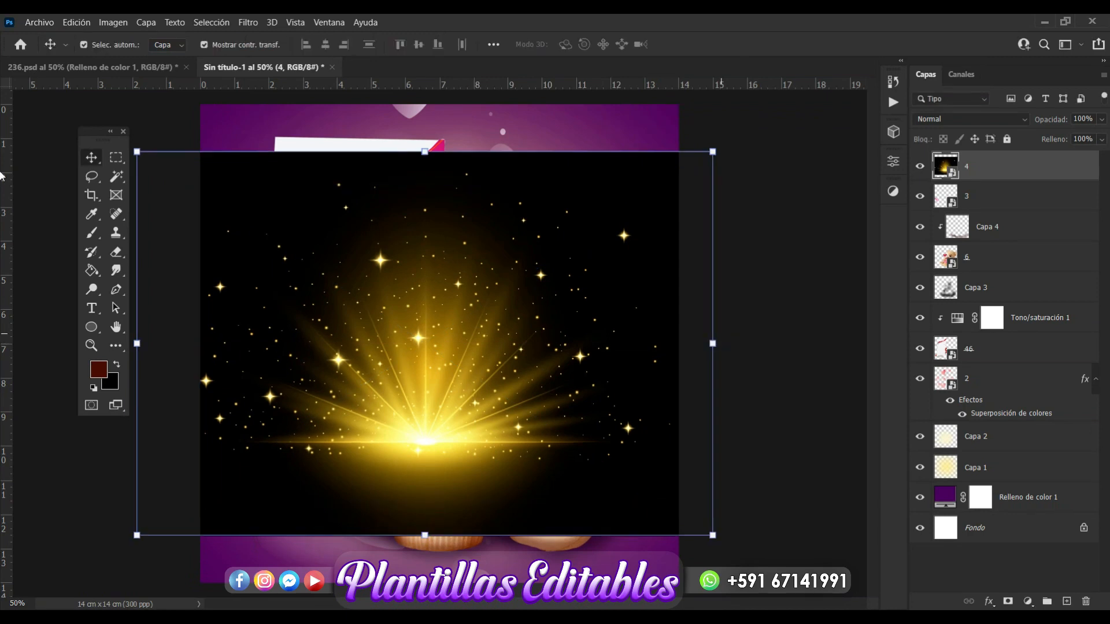
Move layer 4 between Capa 2 and Capa 1, set its blend mode to Trama, and deselect it
{"action": "left_click_drag", "start_coordinate": [1062, 172], "coordinate": [1063, 445]}
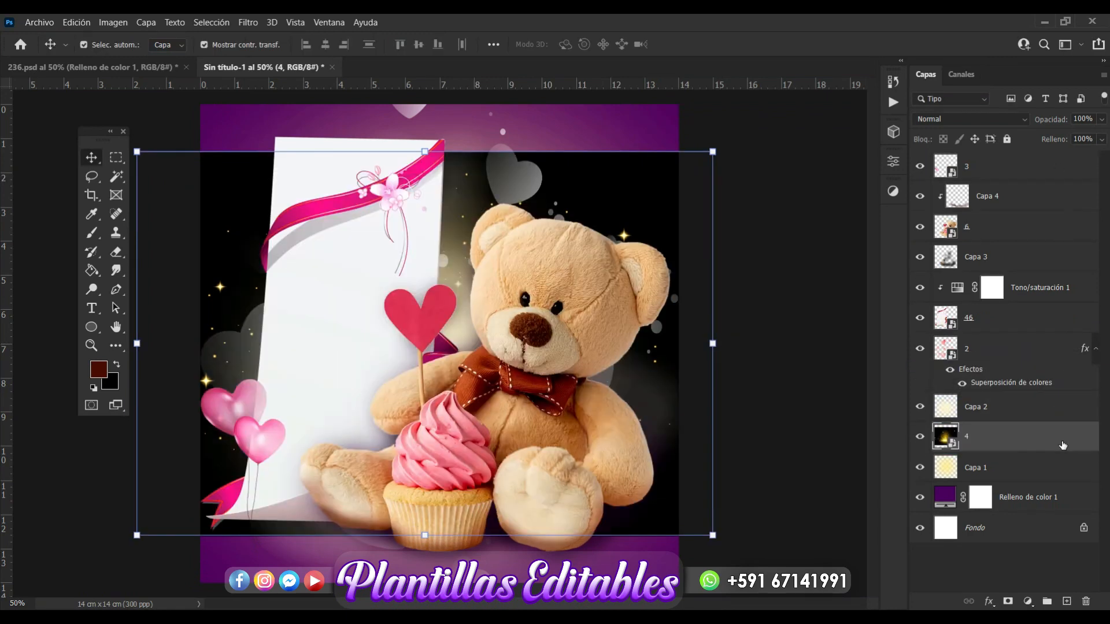
{"action": "left_click", "coordinate": [1021, 123]}
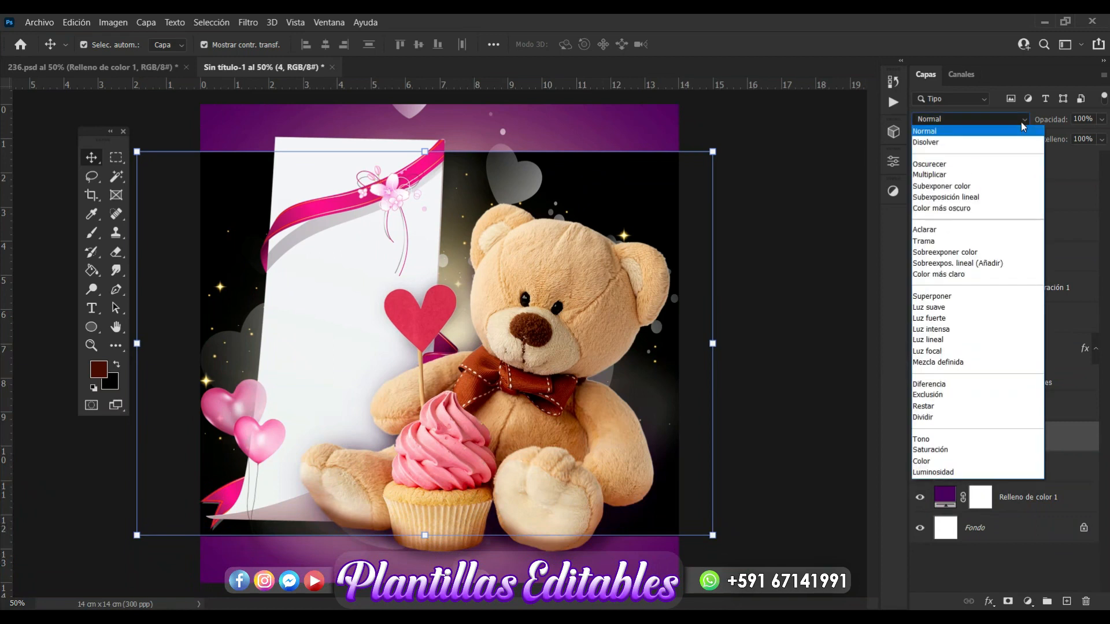
{"action": "left_click", "coordinate": [932, 240]}
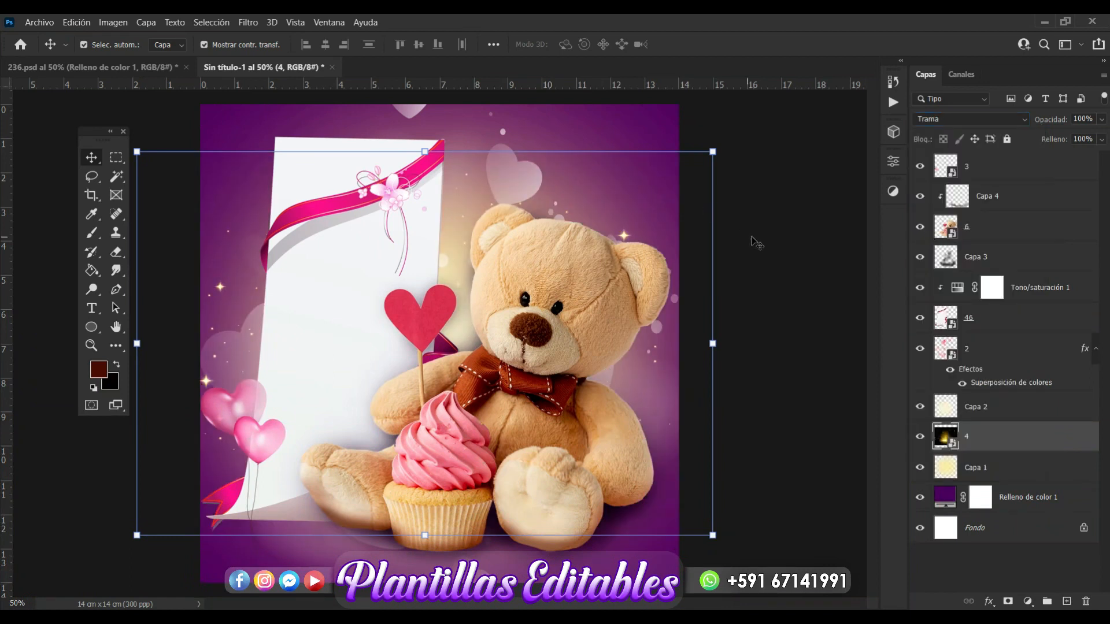
{"action": "left_click", "coordinate": [826, 269]}
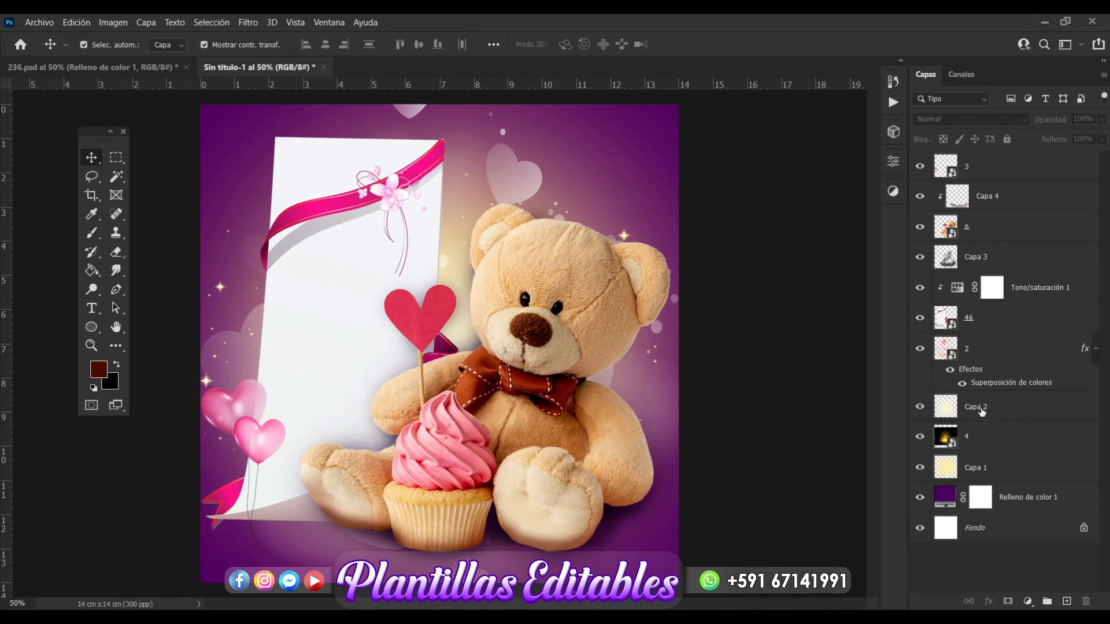
Create a new layer above Capa 2 and set the Brush tool's foreground colour to dark purple 320143
{"action": "left_click", "coordinate": [982, 411]}
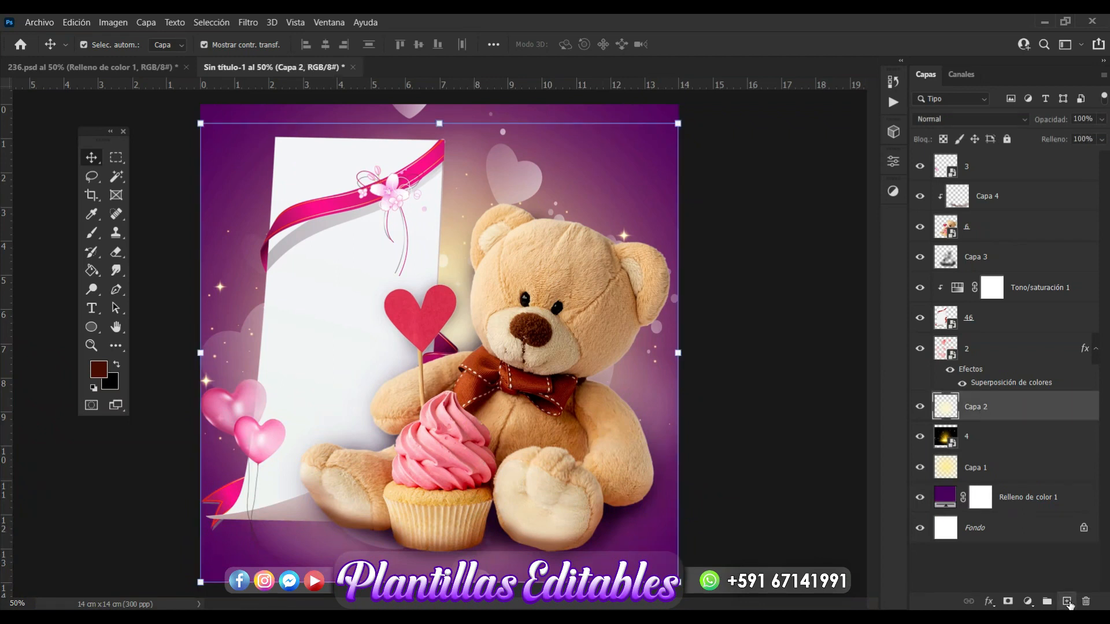
{"action": "left_click", "coordinate": [1067, 602]}
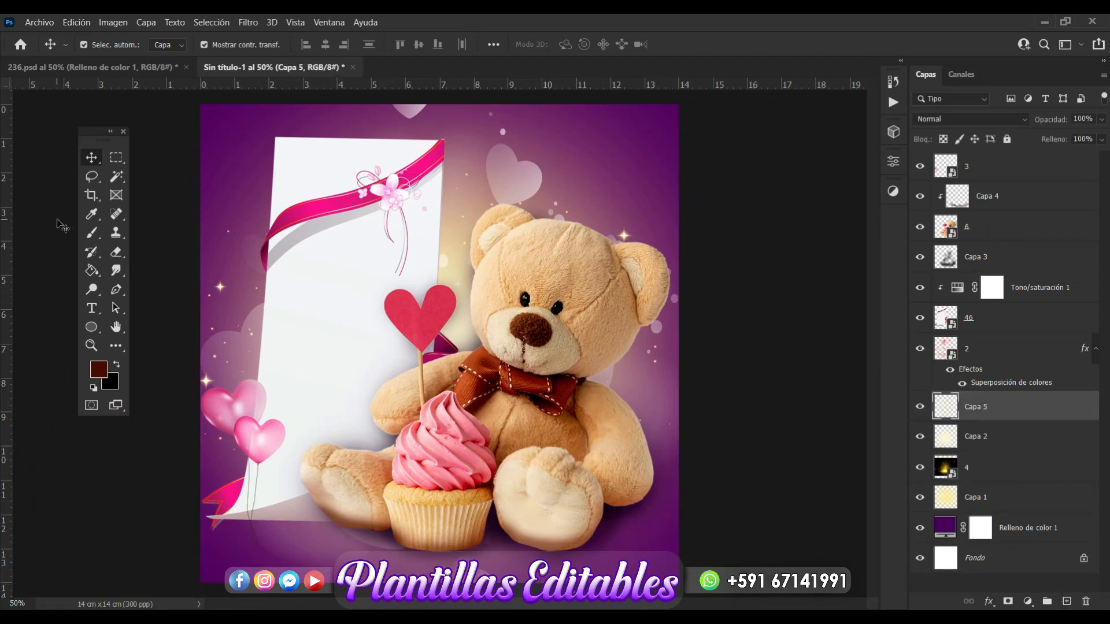
{"action": "left_click", "coordinate": [92, 233]}
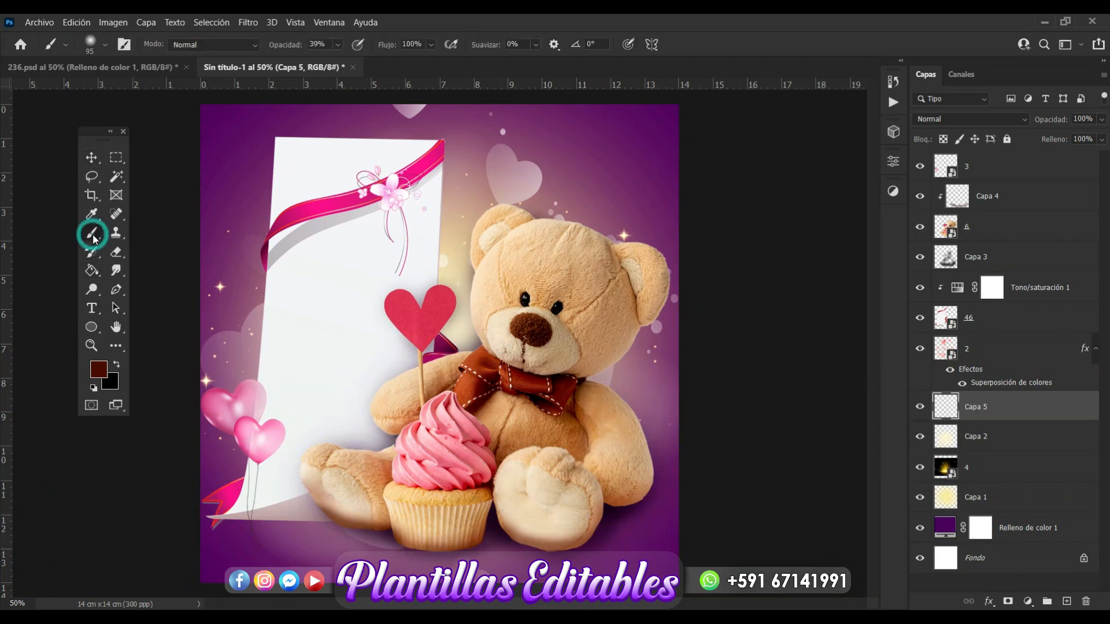
{"action": "left_click", "coordinate": [99, 371]}
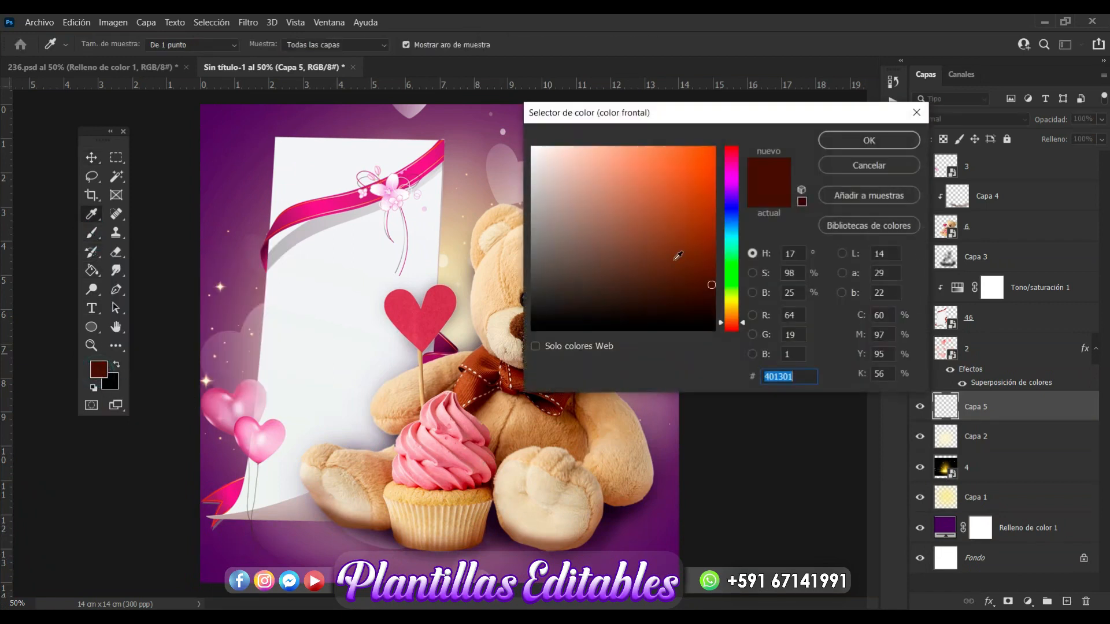
{"action": "left_click", "coordinate": [215, 572]}
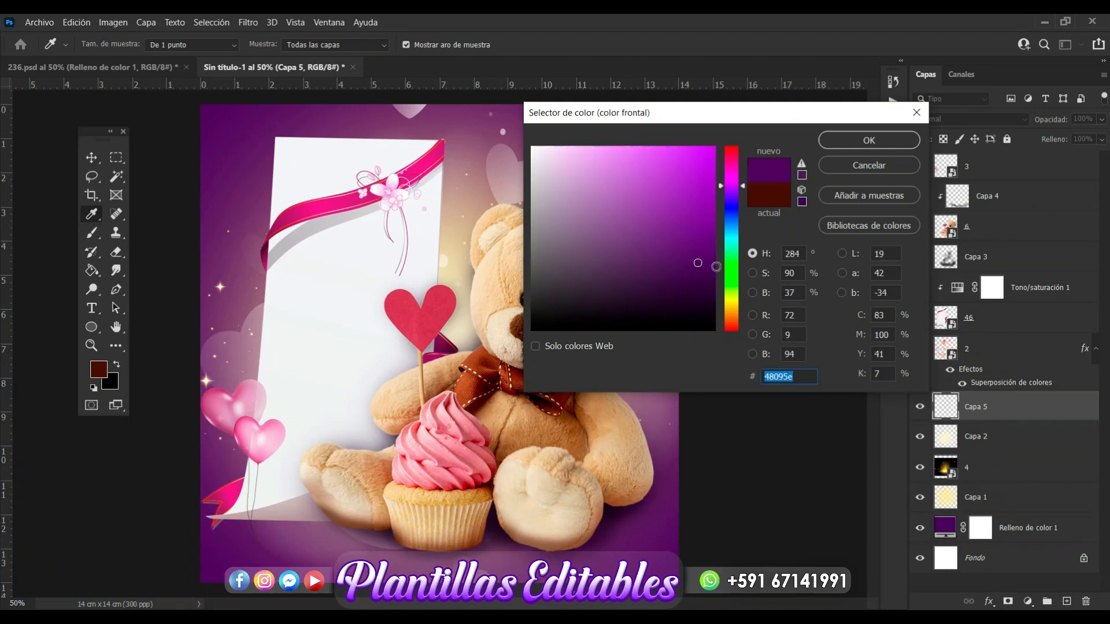
{"action": "left_click", "coordinate": [712, 283]}
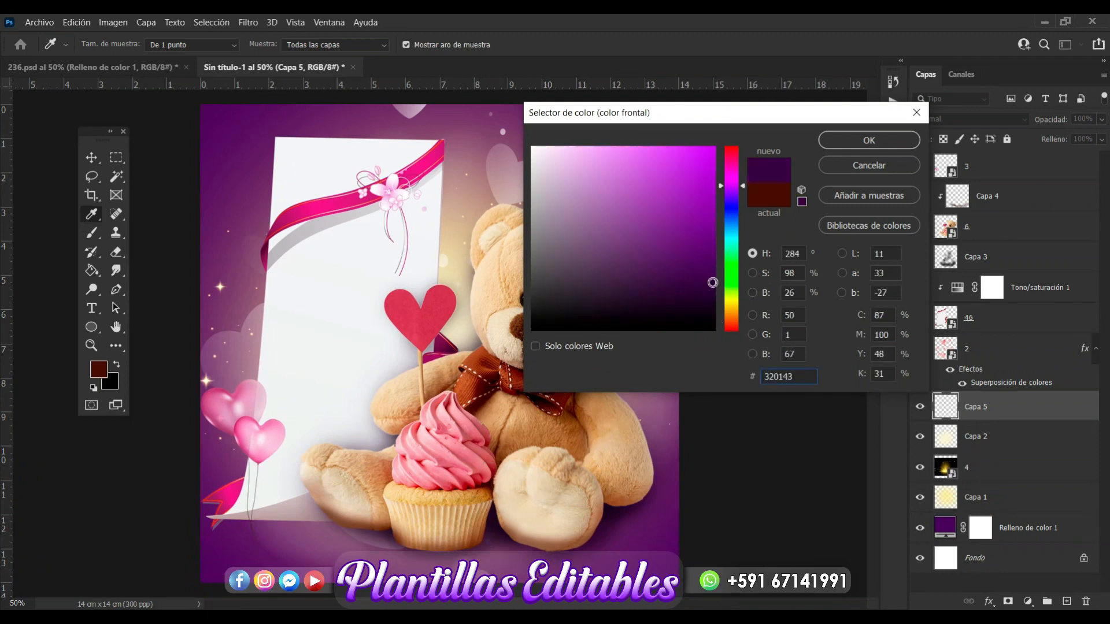
{"action": "left_click", "coordinate": [873, 141]}
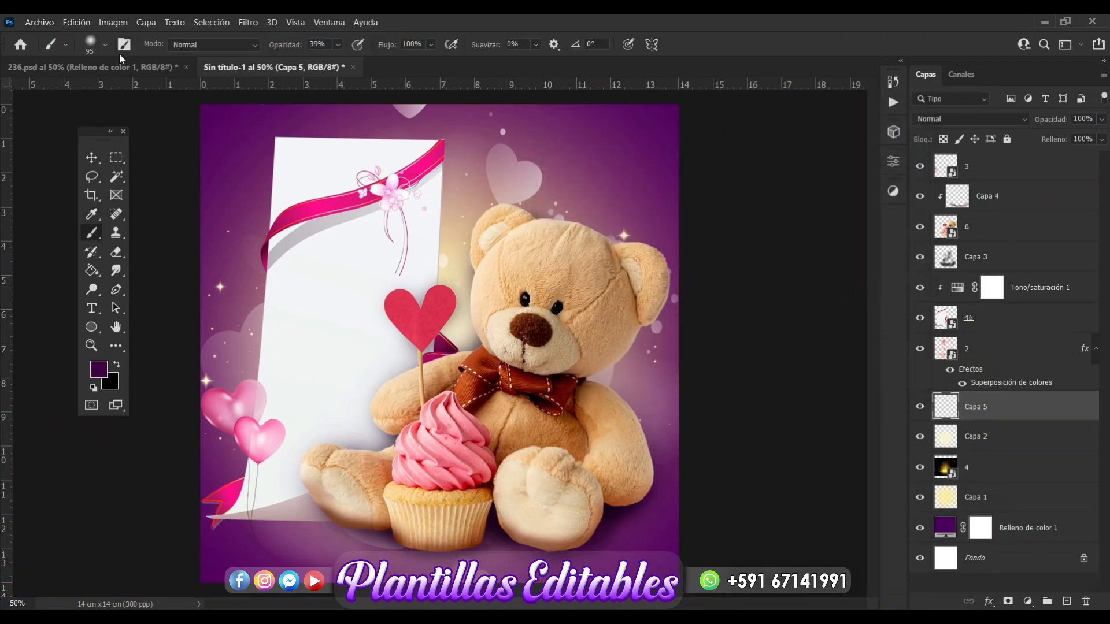
Increase the soft brush's size to 450 px
{"action": "left_click", "coordinate": [105, 46]}
{"action": "left_click", "coordinate": [156, 88]}
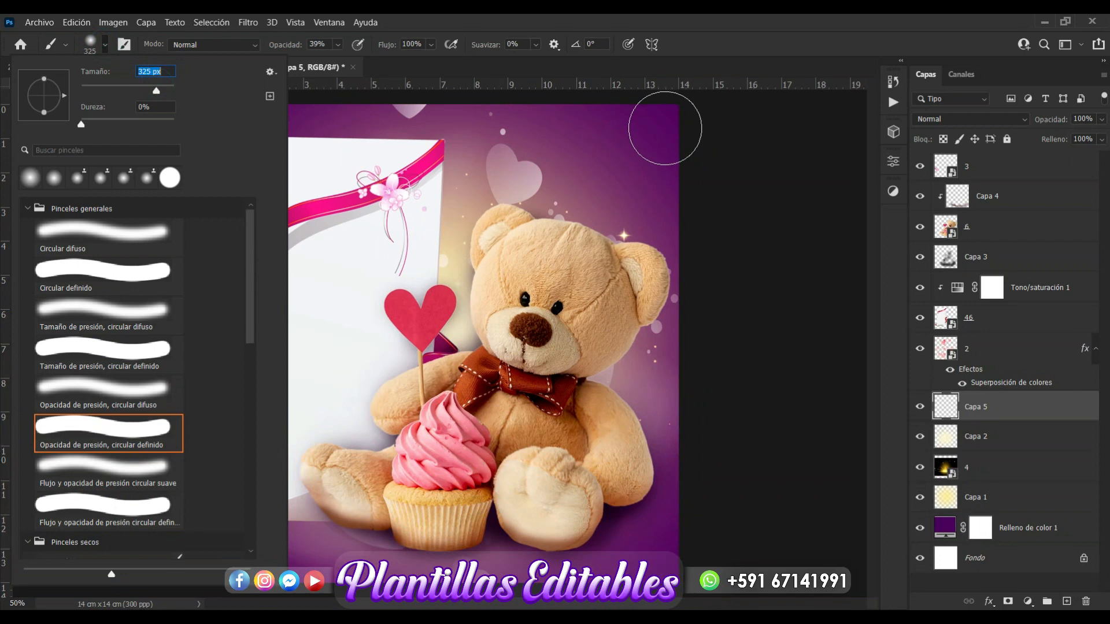
{"action": "left_click_drag", "start_coordinate": [154, 91], "coordinate": [163, 90]}
{"action": "left_click", "coordinate": [92, 42]}
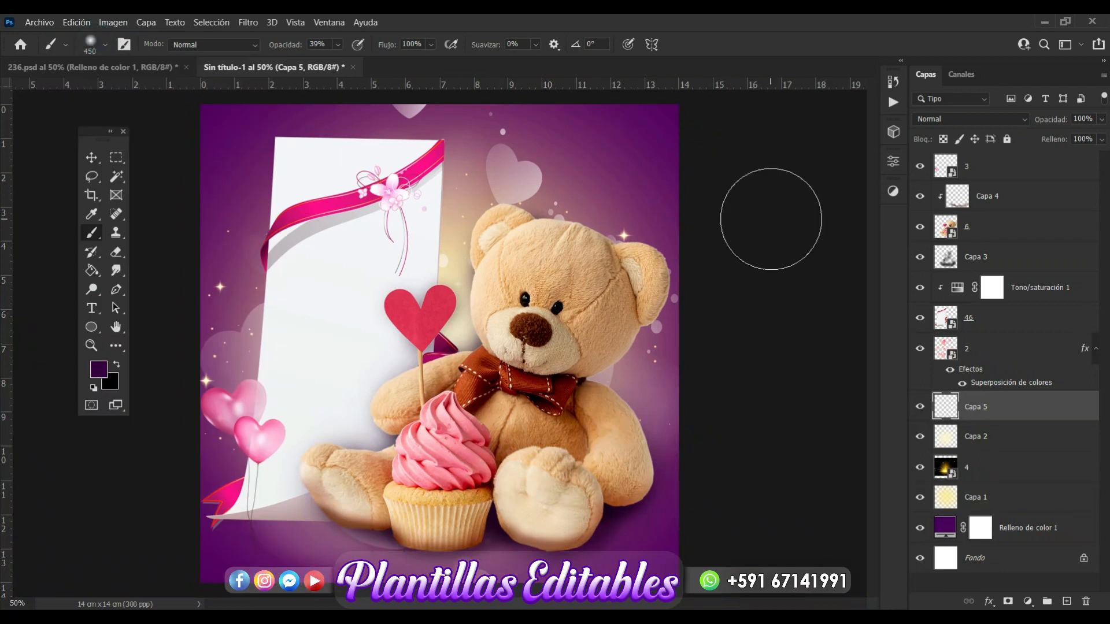
{"action": "key", "text": "ctrl+minus"}
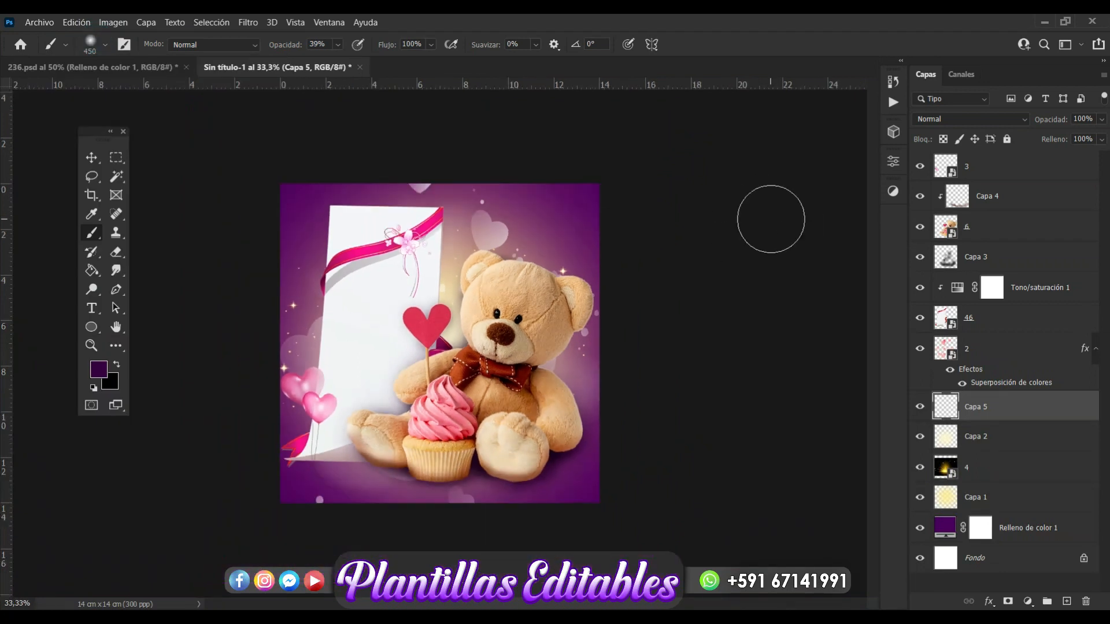
Set the brush size to 1000 px and dab dark purple around the canvas's outer edges on Capa 5
{"action": "left_click", "coordinate": [106, 46]}
{"action": "left_click_drag", "start_coordinate": [164, 89], "coordinate": [167, 89]}
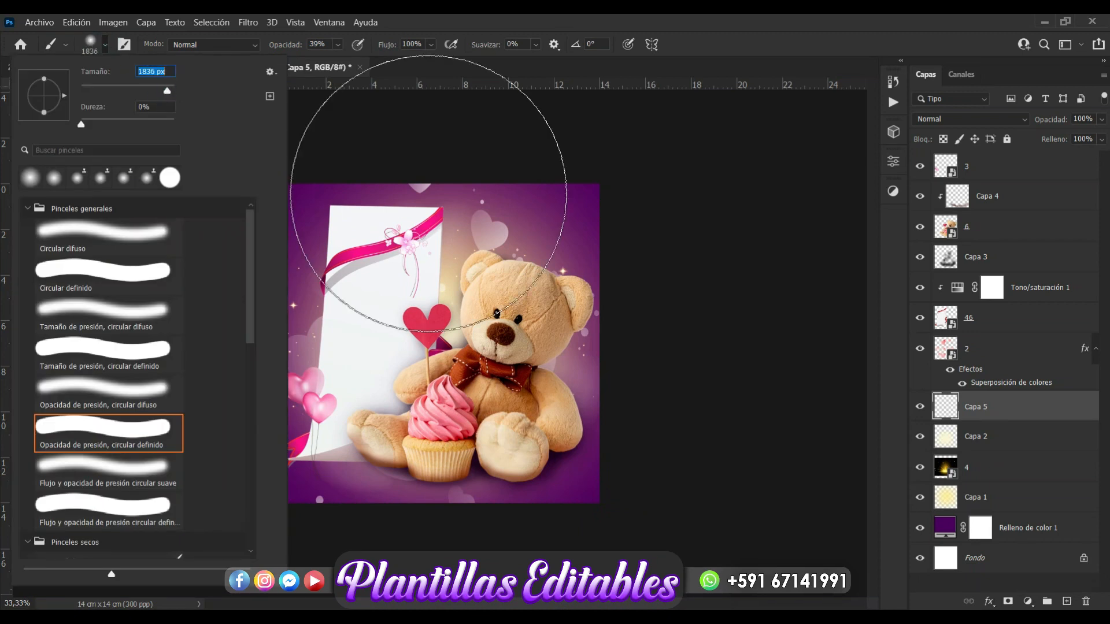
{"action": "type", "text": "1000"}
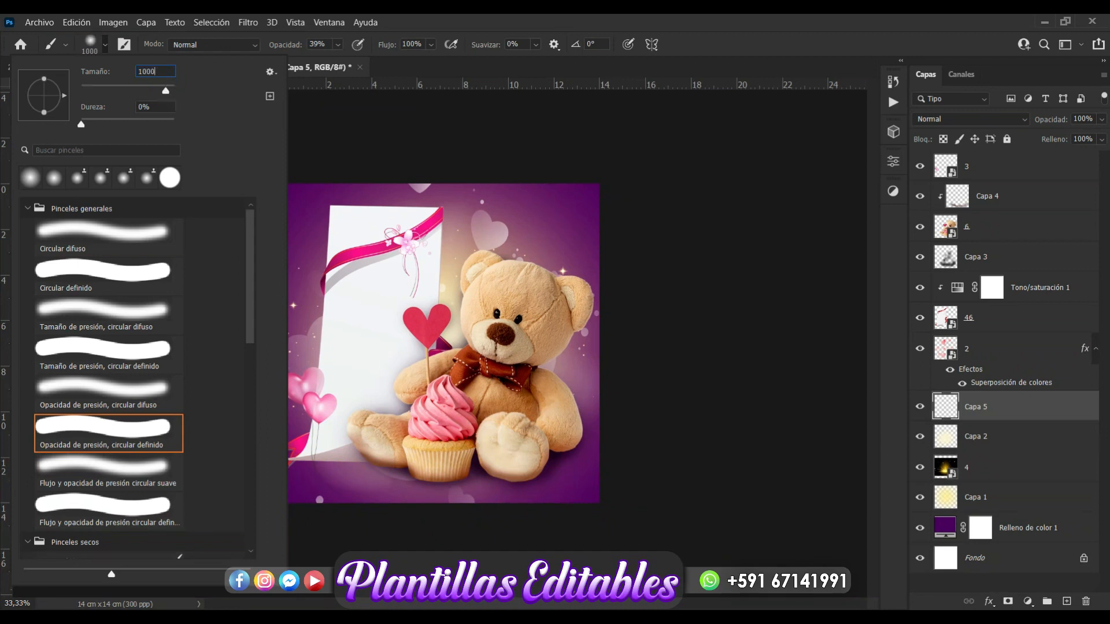
{"action": "left_click", "coordinate": [91, 48]}
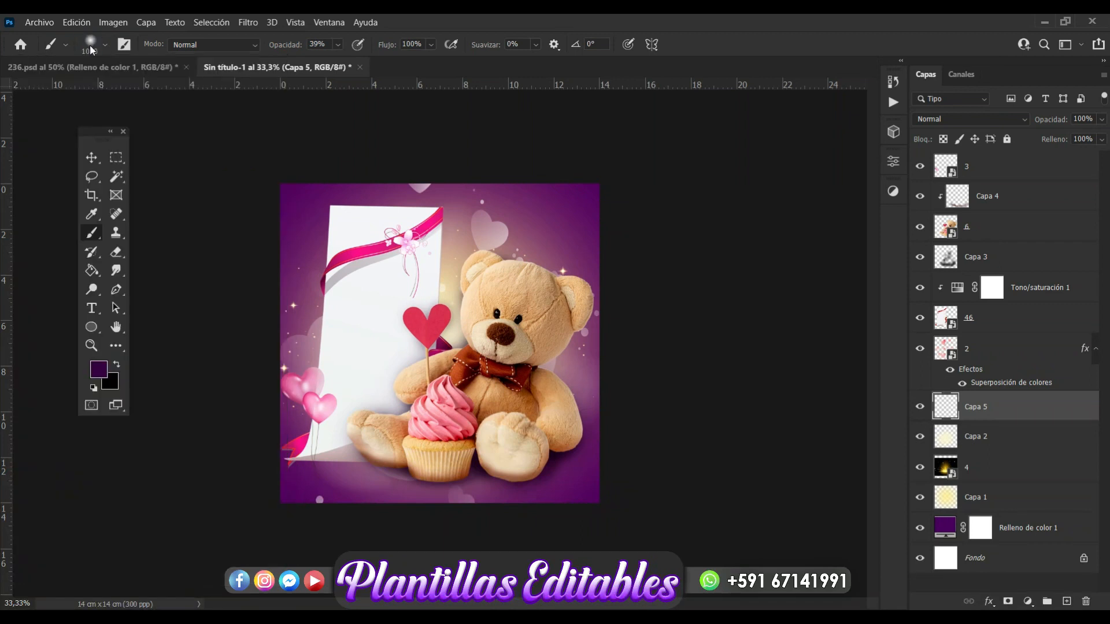
{"action": "left_click", "coordinate": [639, 160]}
{"action": "left_click", "coordinate": [639, 161]}
{"action": "left_click", "coordinate": [515, 121]}
{"action": "left_click", "coordinate": [343, 112]}
{"action": "left_click", "coordinate": [316, 122]}
{"action": "left_click", "coordinate": [267, 143]}
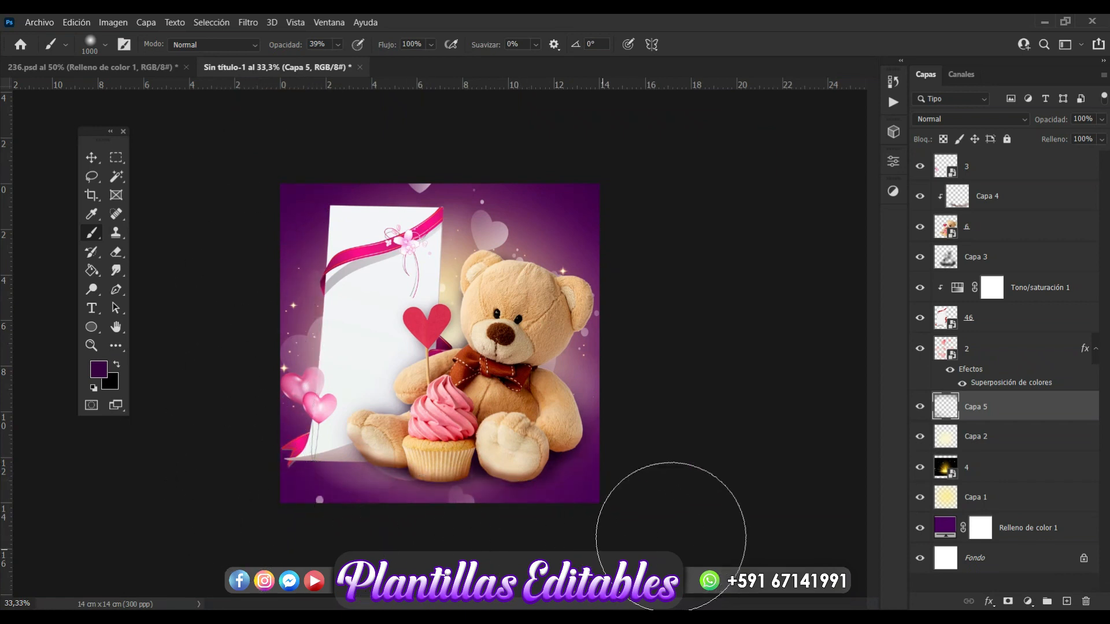
{"action": "left_click", "coordinate": [704, 402]}
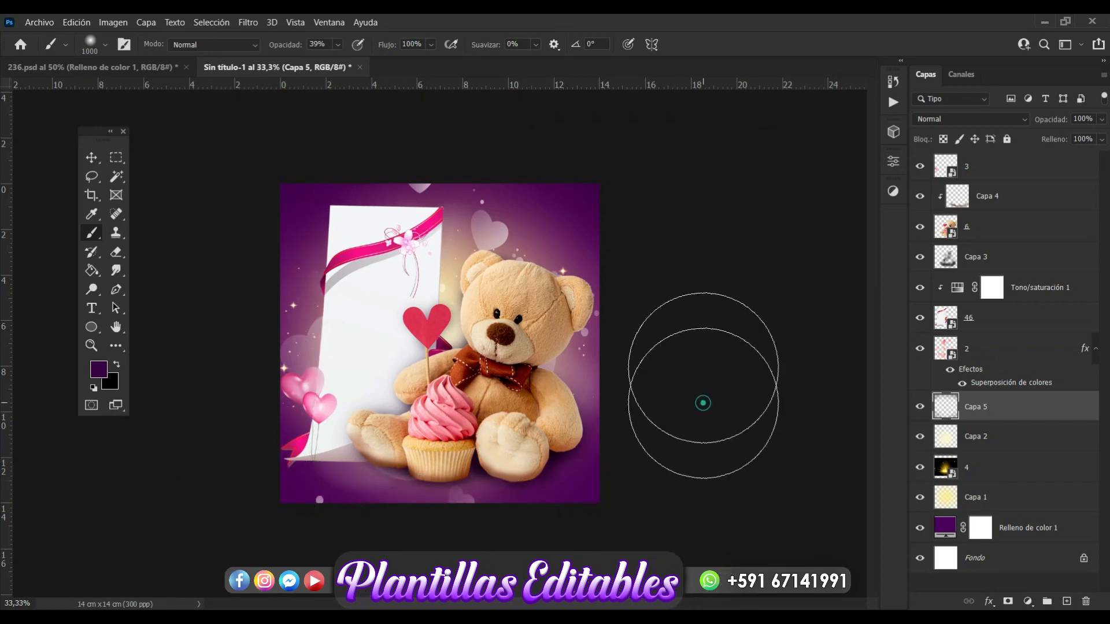
Set the brush size to 700 px and its opacity to 100%
{"action": "left_click", "coordinate": [105, 45]}
{"action": "mouse_move", "coordinate": [153, 92]}
{"action": "left_mouse_down"}
{"action": "mouse_move", "coordinate": [165, 91]}
{"action": "mouse_move", "coordinate": [143, 91]}
{"action": "left_mouse_up"}
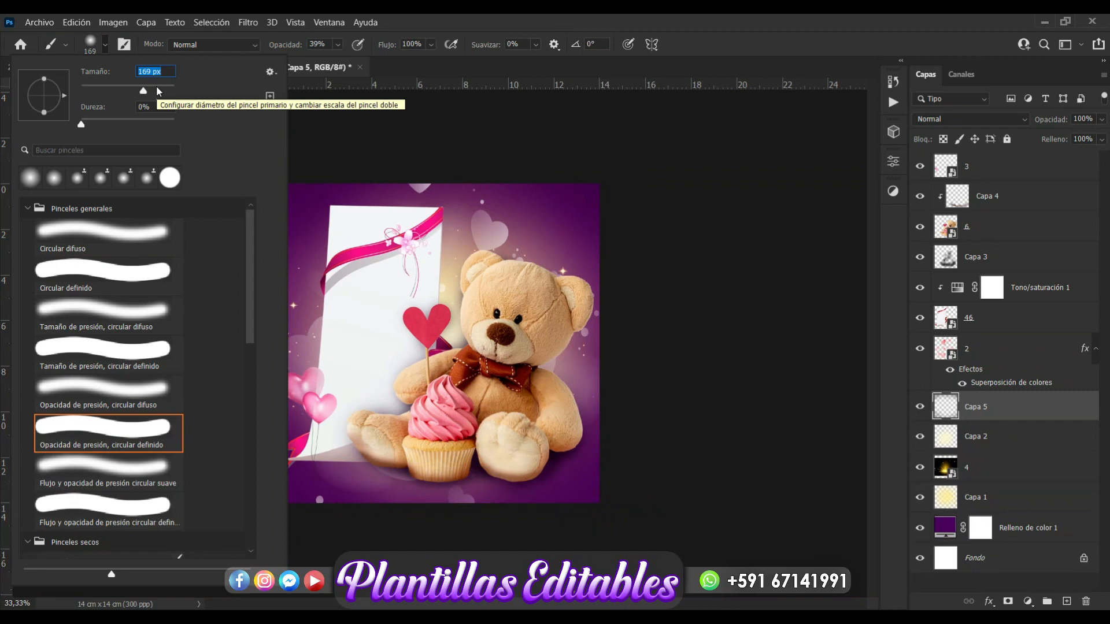
{"action": "type", "text": "700"}
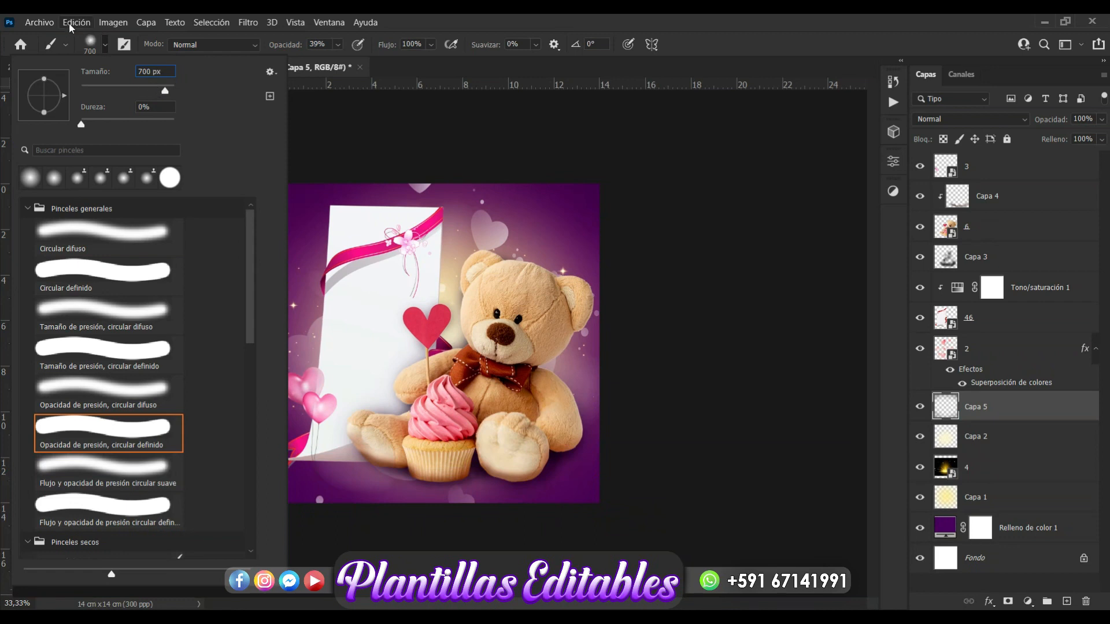
{"action": "left_click", "coordinate": [91, 45]}
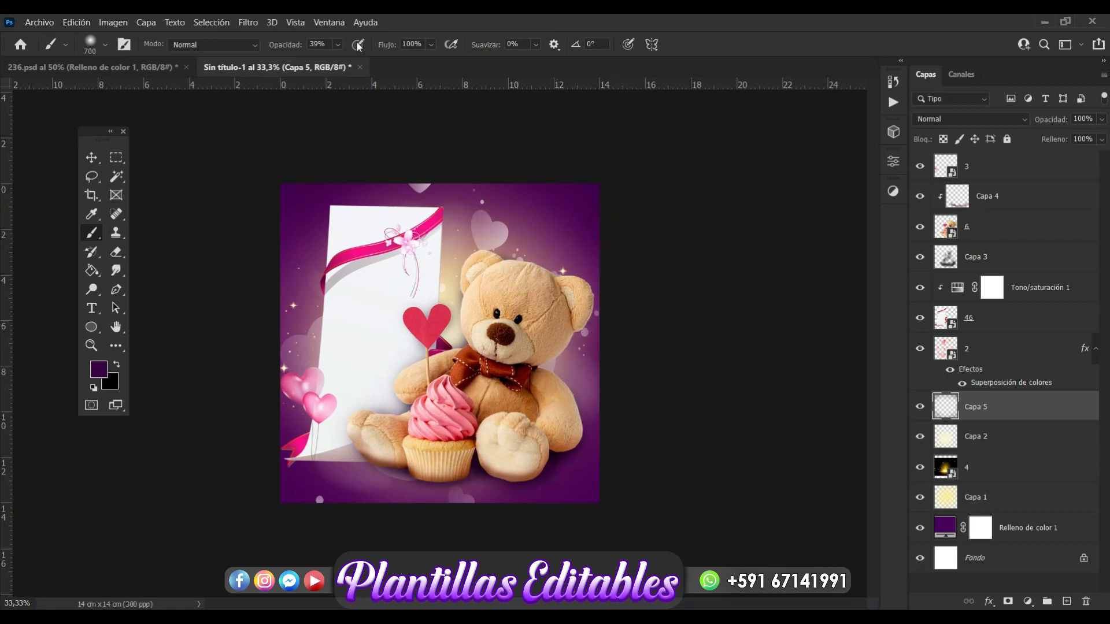
{"action": "left_click", "coordinate": [338, 44]}
{"action": "left_click_drag", "start_coordinate": [344, 61], "coordinate": [393, 62]}
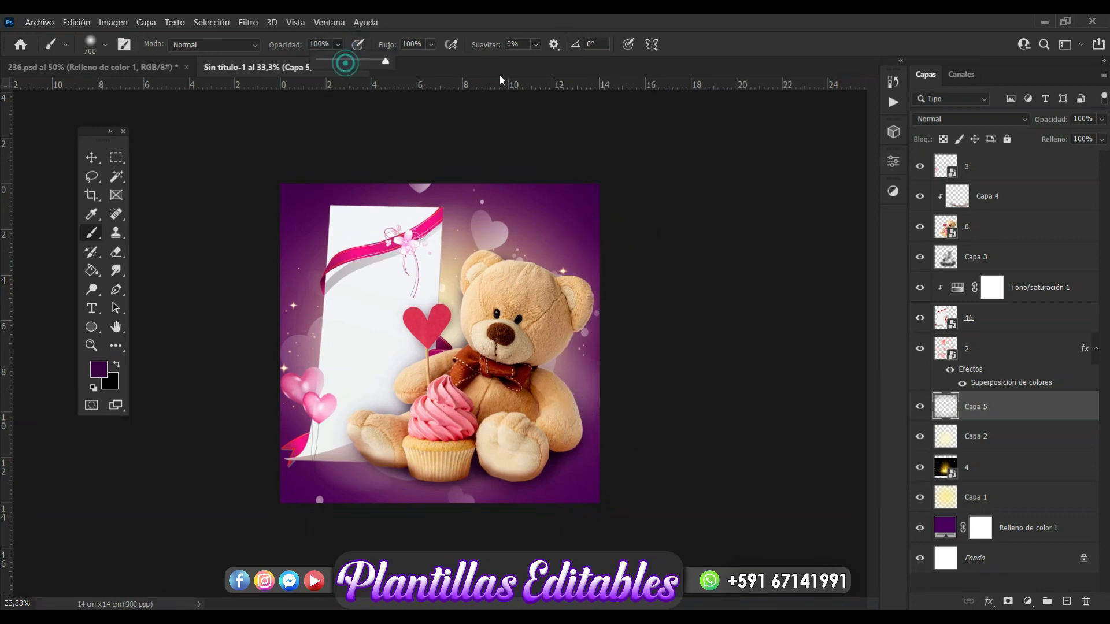
Darken the canvas edges and corners with dark purple dabs on Capa 5, then deselect the layer
{"action": "left_click", "coordinate": [624, 382]}
{"action": "left_click", "coordinate": [631, 481]}
{"action": "left_click", "coordinate": [613, 188]}
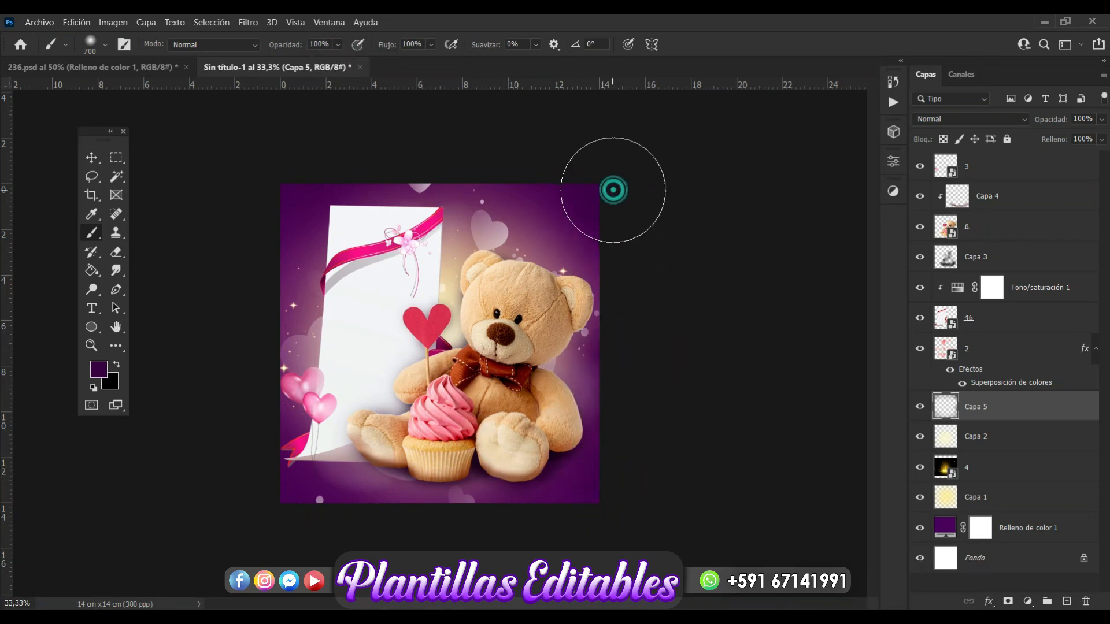
{"action": "left_click", "coordinate": [325, 192]}
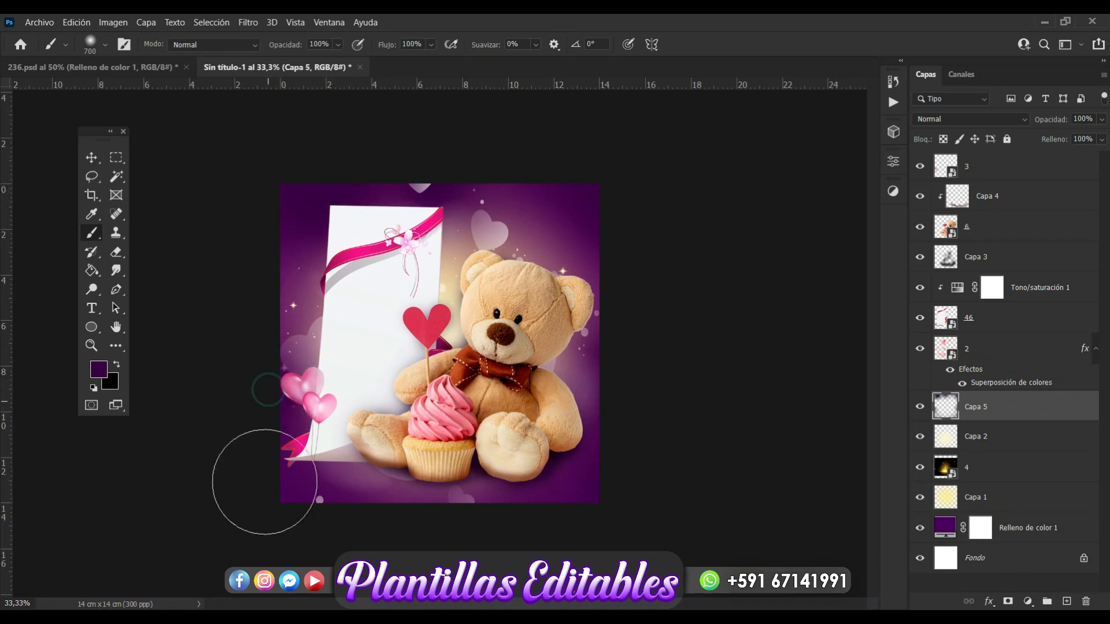
{"action": "left_click", "coordinate": [394, 523]}
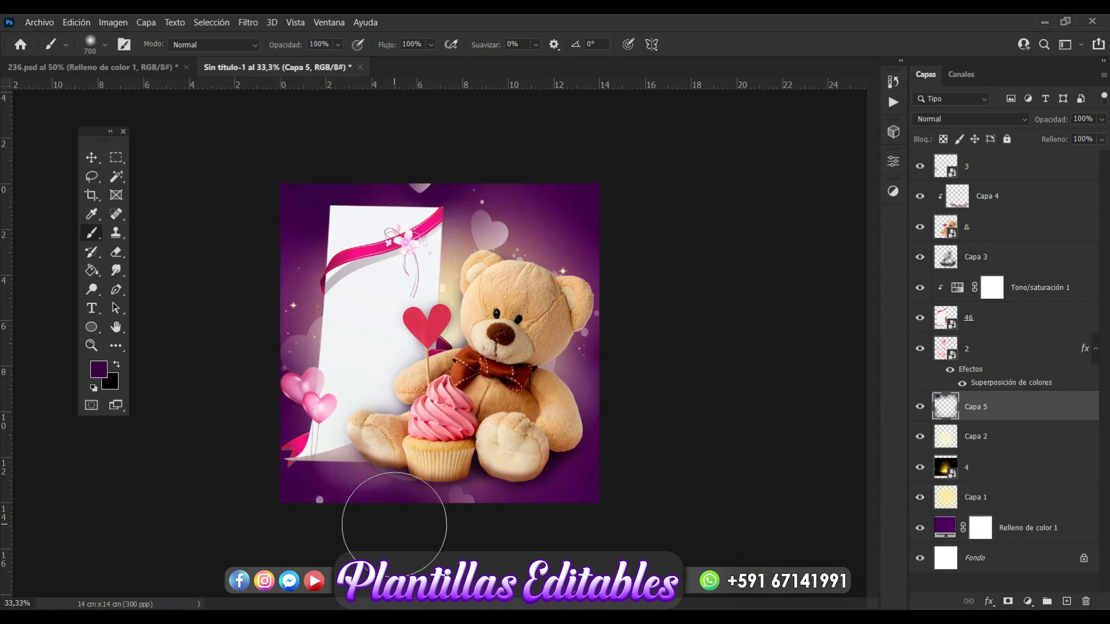
{"action": "left_click", "coordinate": [469, 532]}
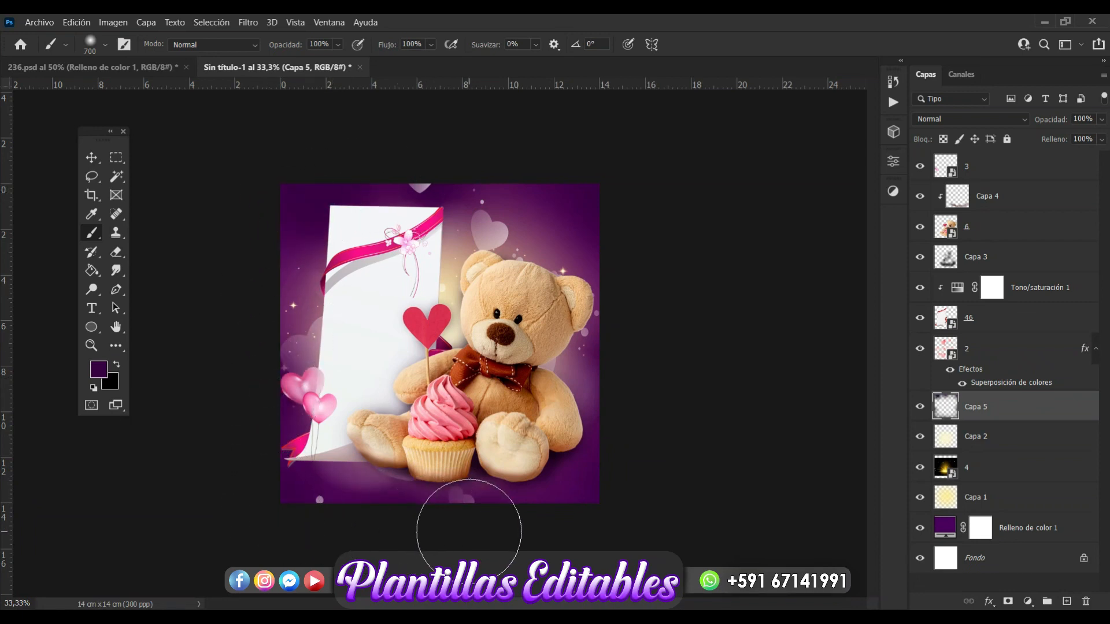
{"action": "left_click", "coordinate": [93, 157]}
{"action": "left_click", "coordinate": [799, 339]}
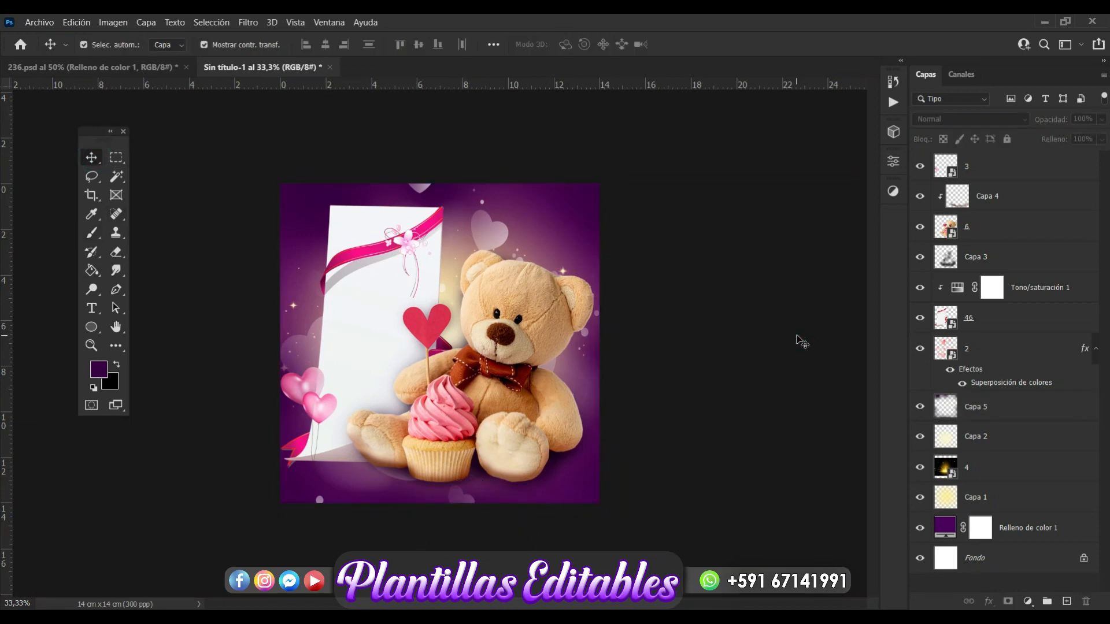
Add the two-line text "Lo mejor de mi vida eres TÚ" in Amazing Kids 12 pt on the white paper
{"action": "key", "text": "ctrl+plus"}
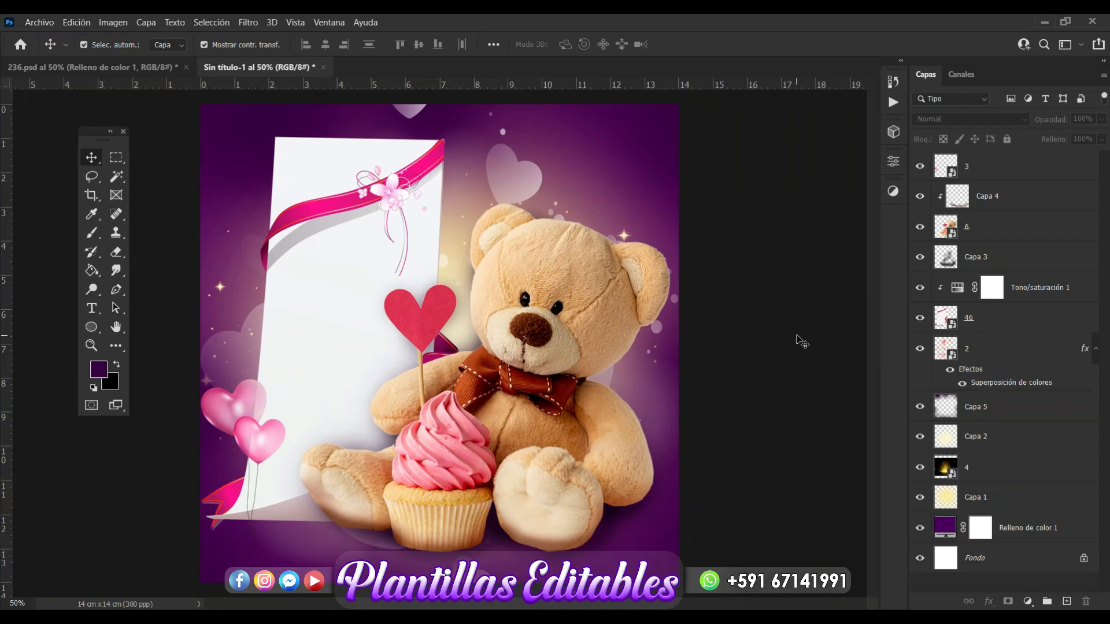
{"action": "left_click", "coordinate": [91, 308]}
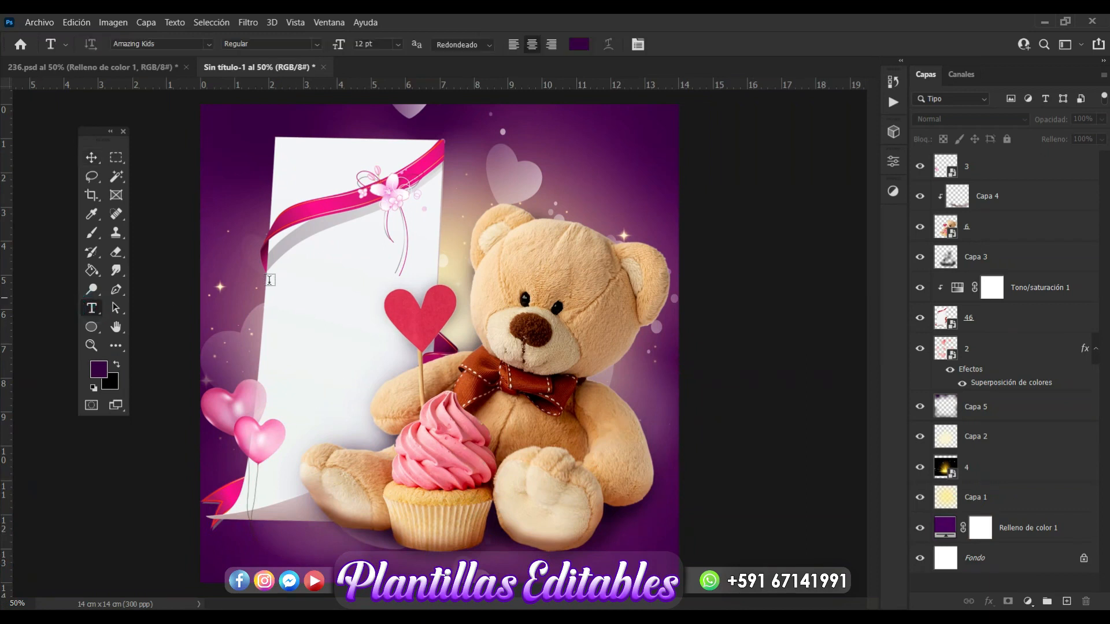
{"action": "left_click", "coordinate": [295, 286]}
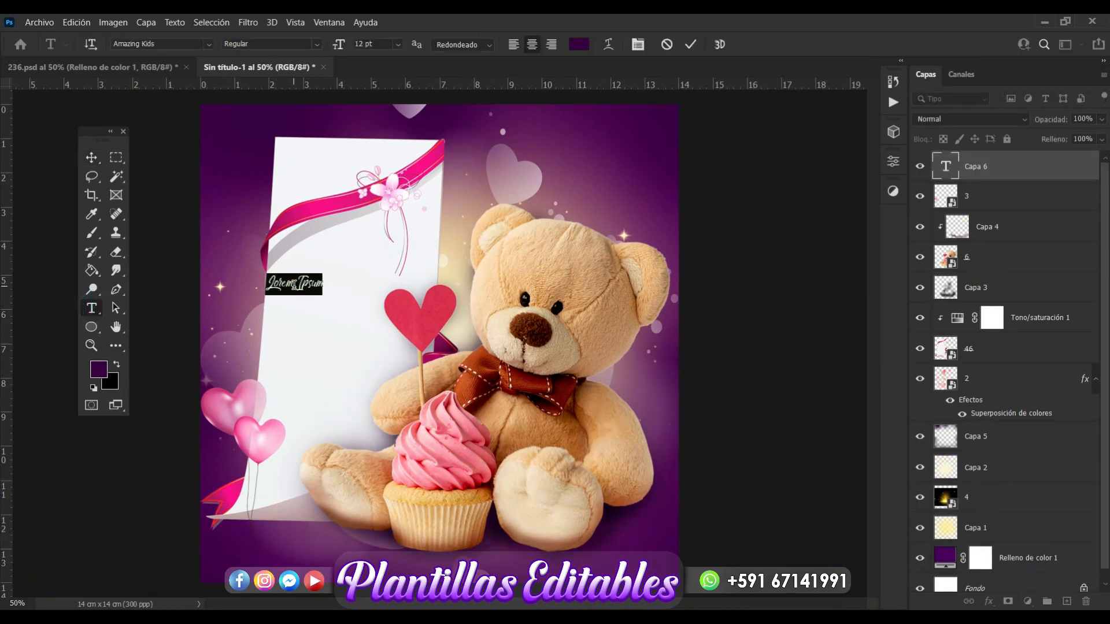
{"action": "key", "text": "BackSpace"}
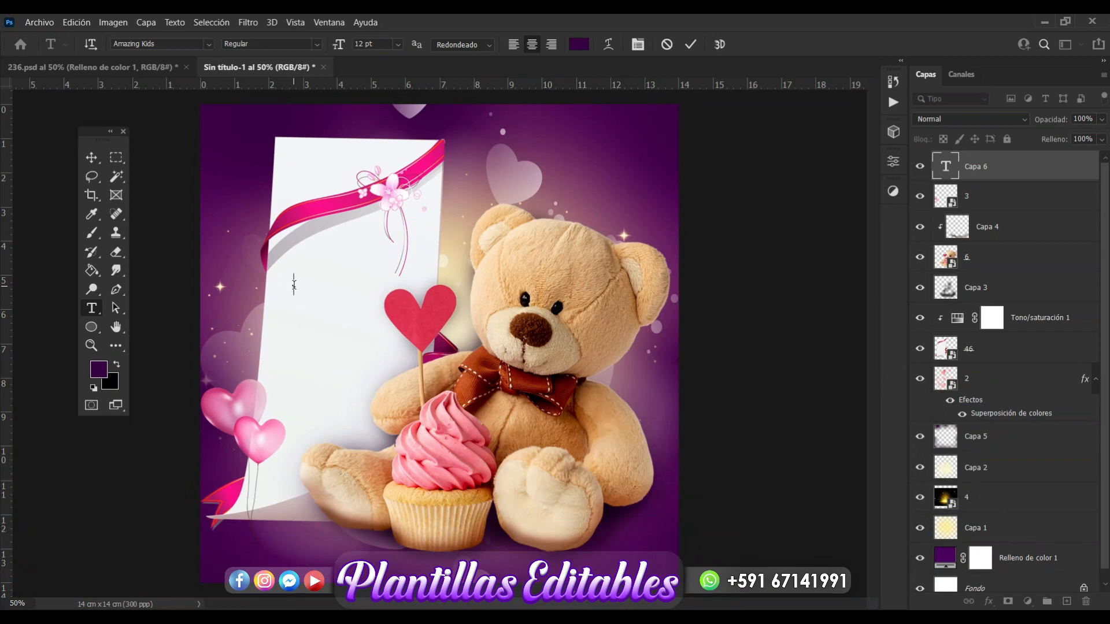
{"action": "type", "text": "Jasmin"}
{"action": "type", "text": "jor"}
{"action": "type", "text": " de"}
{"action": "type", "text": " mi"}
{"action": "type", "text": "vida eres T"}
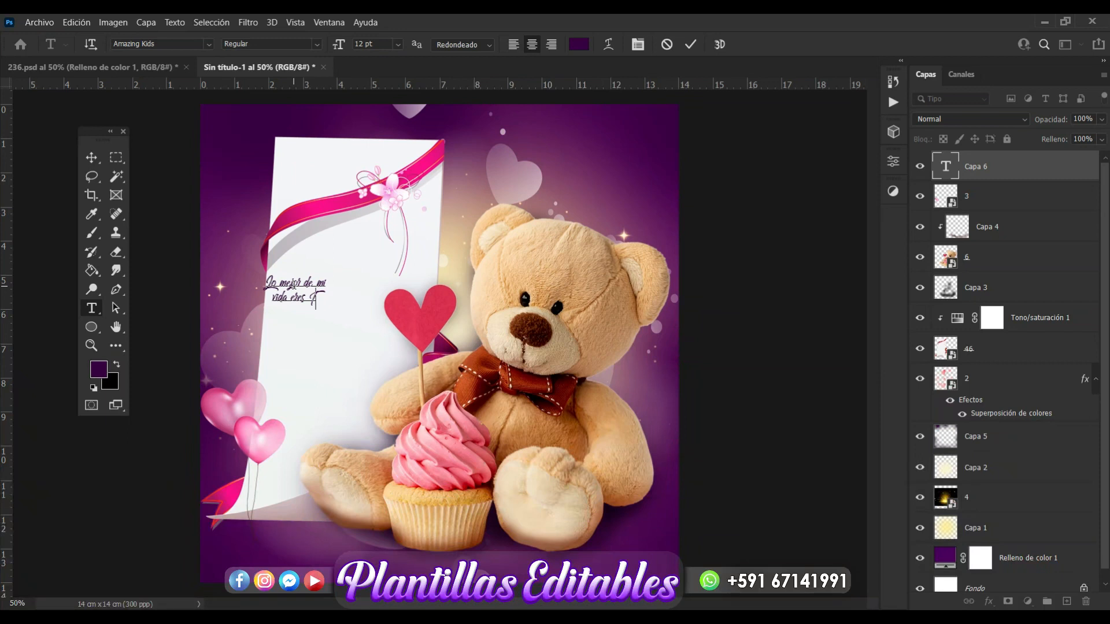
{"action": "type", "text": "U"}
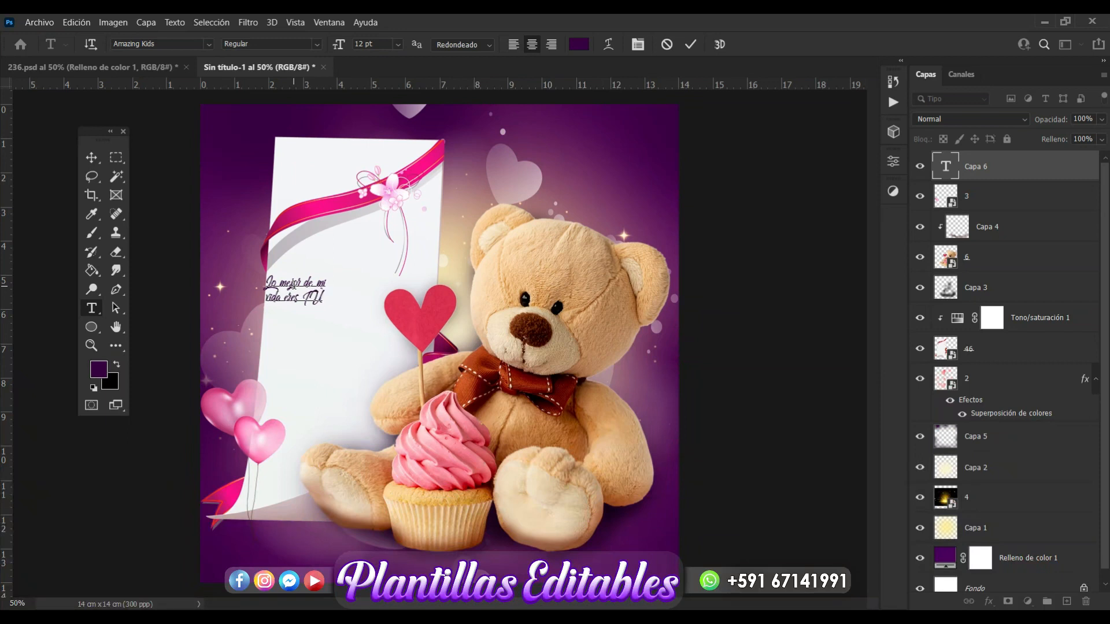
Enlarge the message text to about 23.27 pt and position it on the paper below the ribbon
{"action": "left_click", "coordinate": [92, 160]}
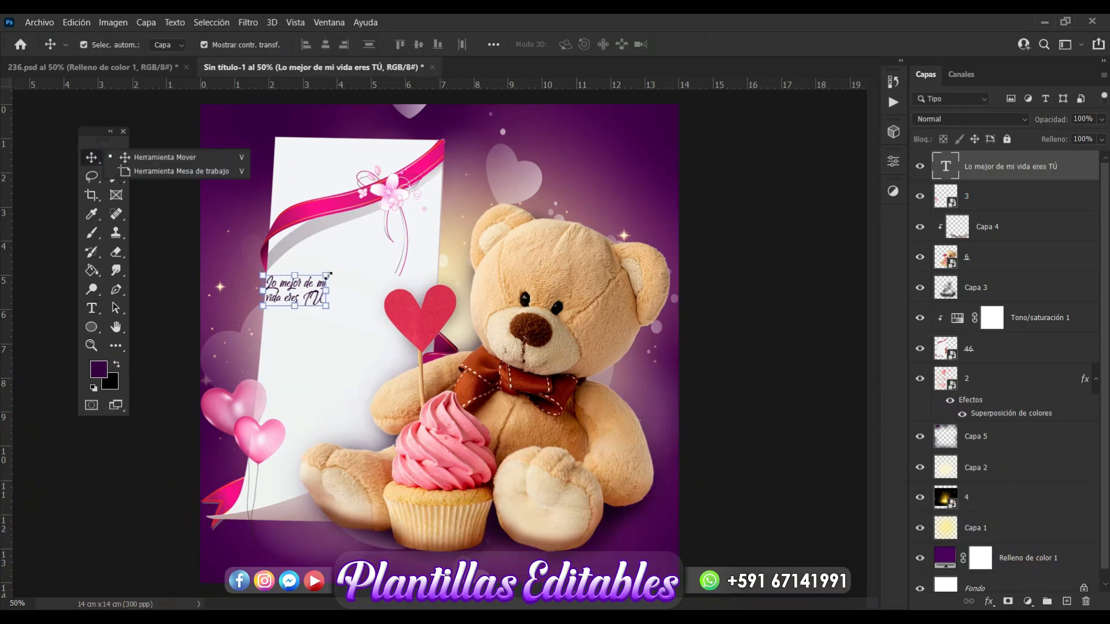
{"action": "left_click_drag", "start_coordinate": [357, 265], "coordinate": [432, 219]}
{"action": "left_click_drag", "start_coordinate": [402, 270], "coordinate": [380, 313]}
{"action": "key", "text": "Return"}
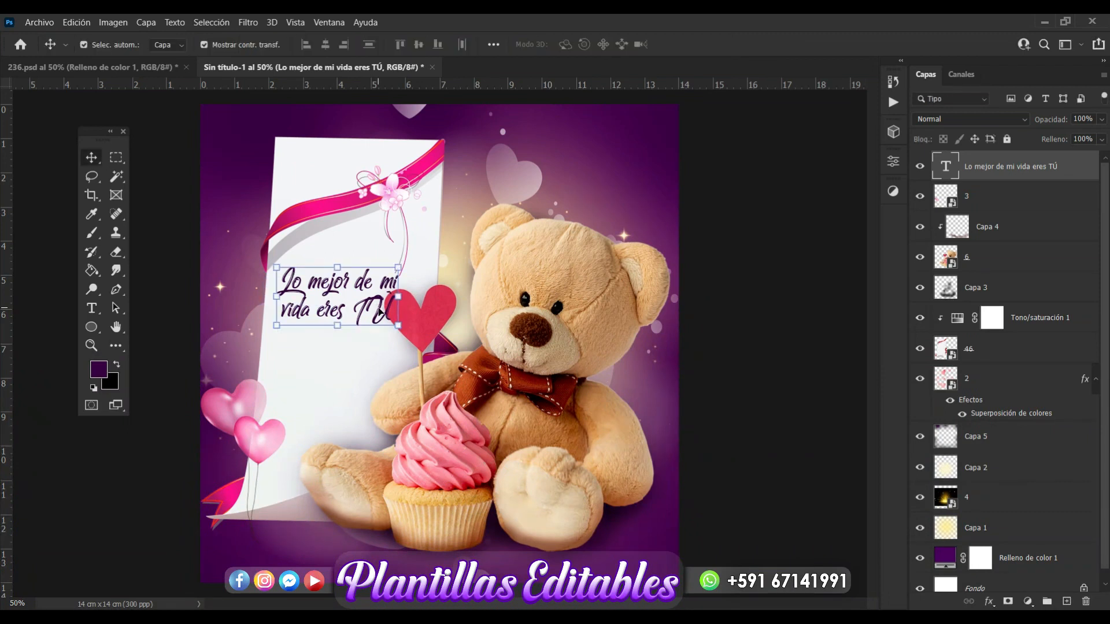
Add "mi amor..." as a third line of the message and move the text block up closer to the ribbon
{"action": "key", "text": "ctrl+plus"}
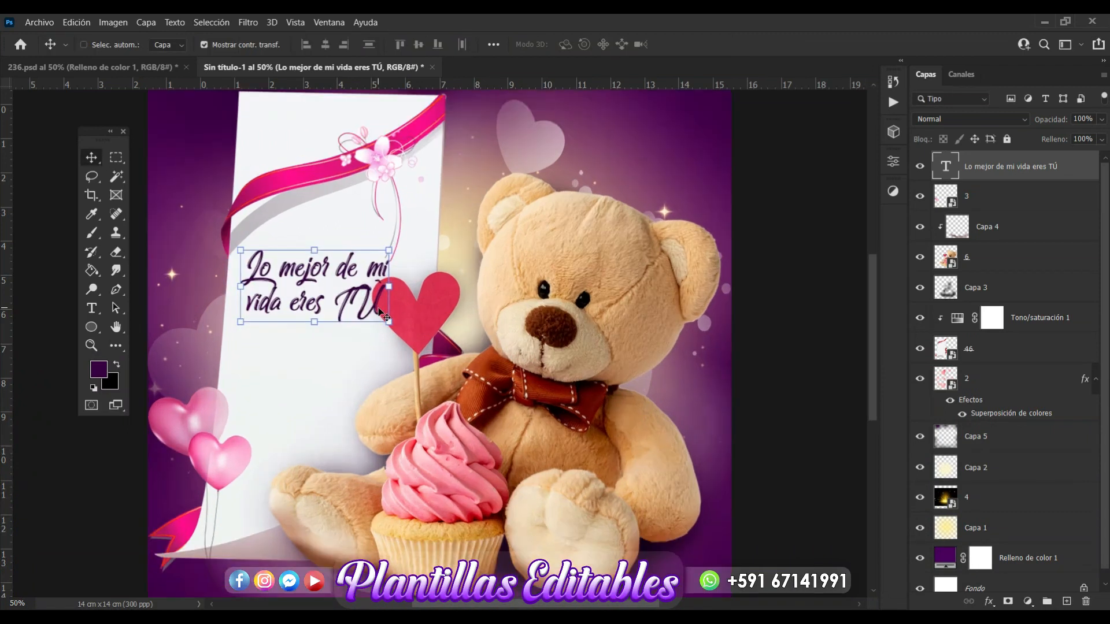
{"action": "left_click", "coordinate": [89, 307]}
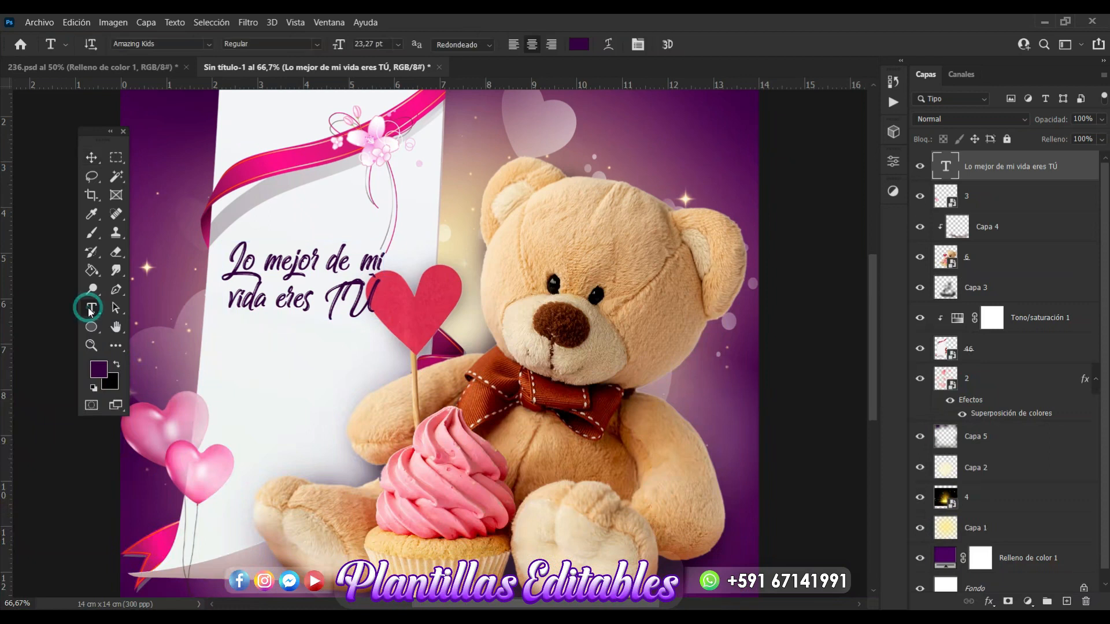
{"action": "left_click", "coordinate": [364, 303]}
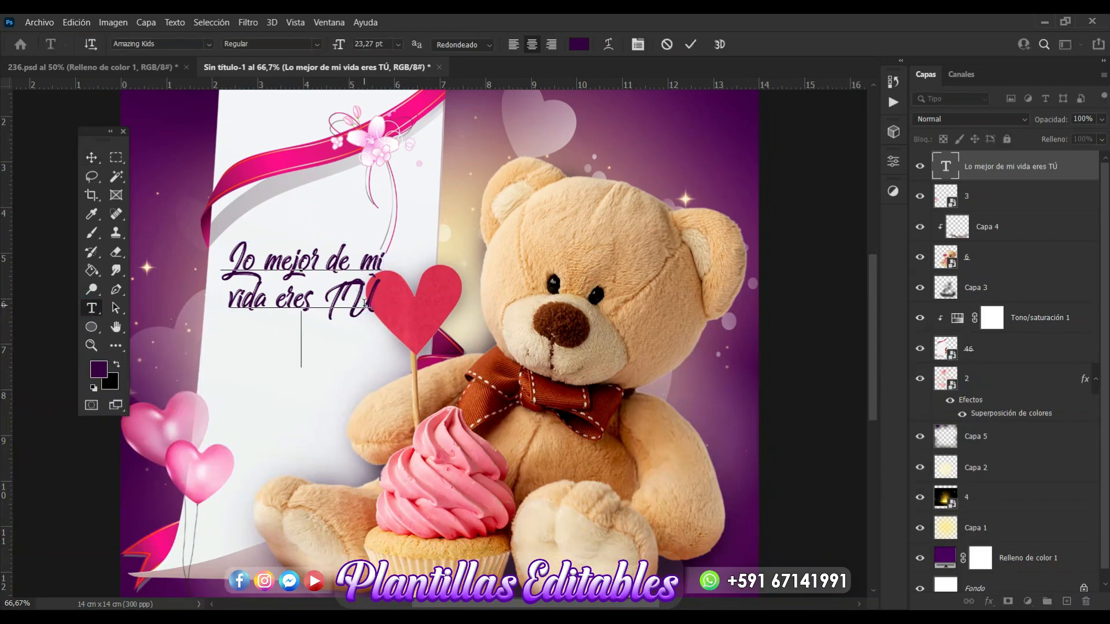
{"action": "type", "text": "mi amor..."}
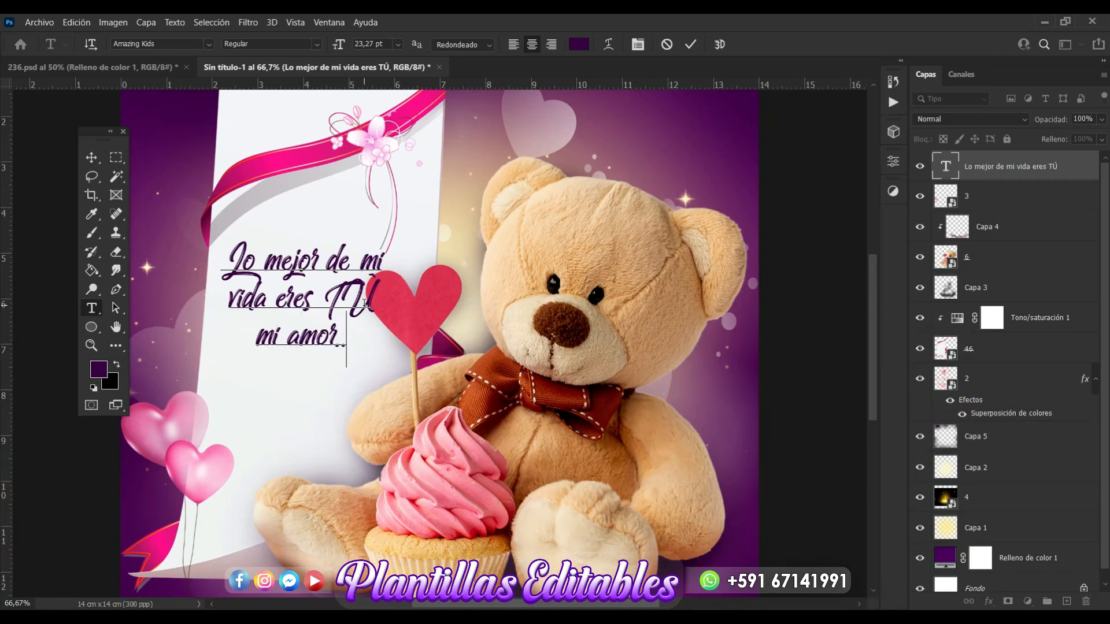
{"action": "left_click", "coordinate": [91, 157]}
{"action": "left_click_drag", "start_coordinate": [348, 292], "coordinate": [348, 266]}
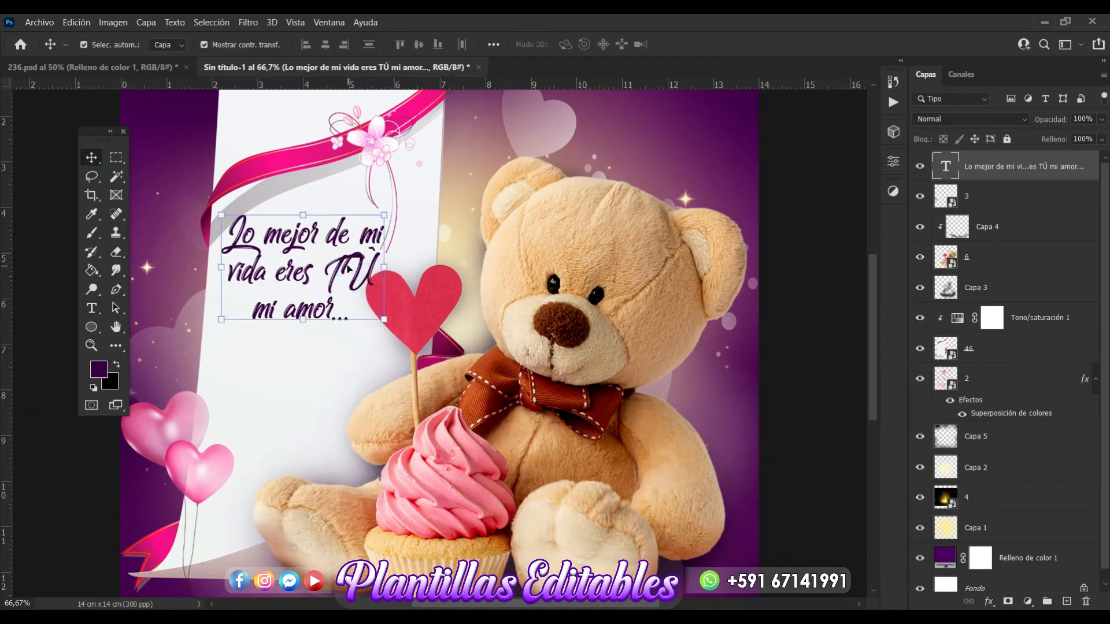
Add a separate text layer reading "Te Amo" on the paper below the message
{"action": "left_click", "coordinate": [92, 308]}
{"action": "left_click", "coordinate": [272, 396]}
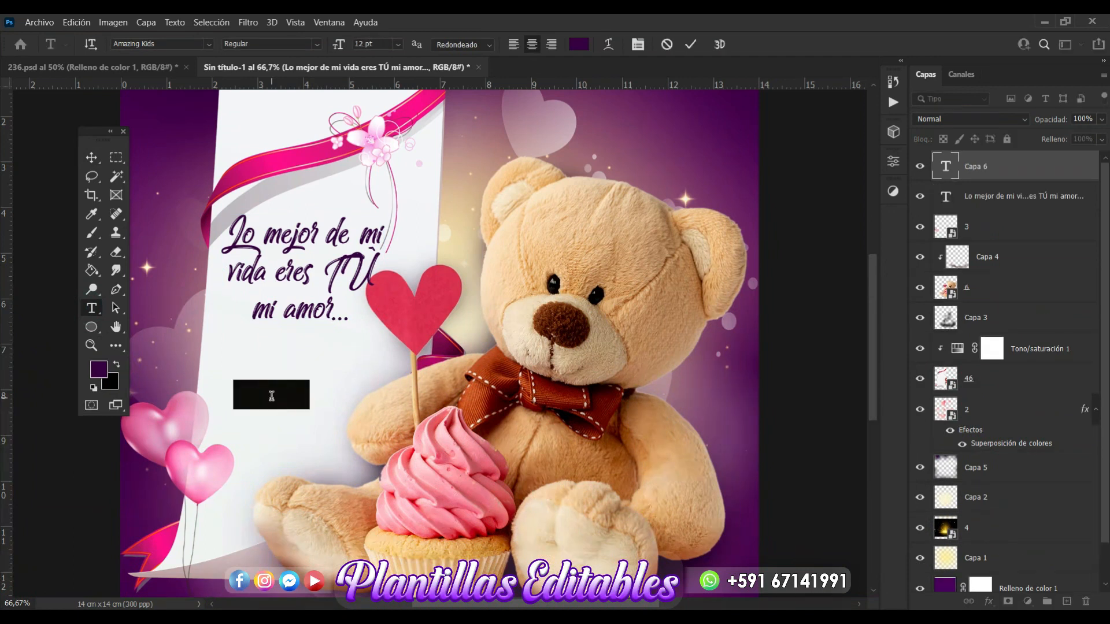
{"action": "type", "text": "Te Amo"}
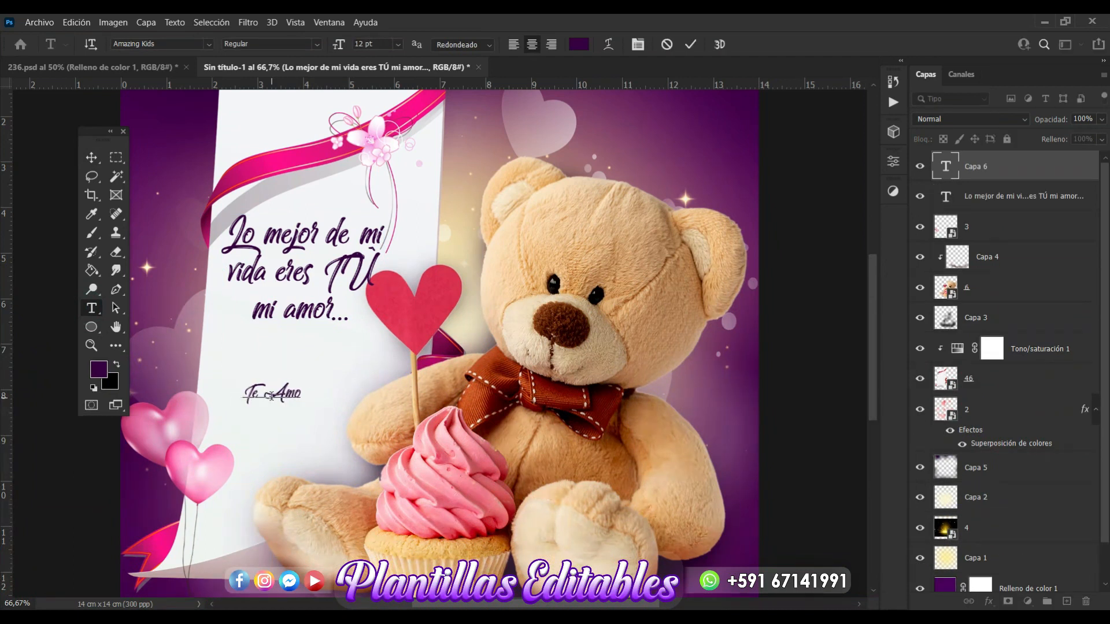
Scale the "Te Amo" text to about 274% and by a further 113%, positioning it across the paper just below the message
{"action": "left_click", "coordinate": [92, 157]}
{"action": "left_click_drag", "start_coordinate": [299, 384], "coordinate": [411, 347]}
{"action": "left_click_drag", "start_coordinate": [227, 377], "coordinate": [220, 370]}
{"action": "mouse_move", "coordinate": [342, 384]}
{"action": "left_mouse_down"}
{"action": "mouse_move", "coordinate": [333, 386]}
{"action": "mouse_move", "coordinate": [343, 381]}
{"action": "left_mouse_up"}
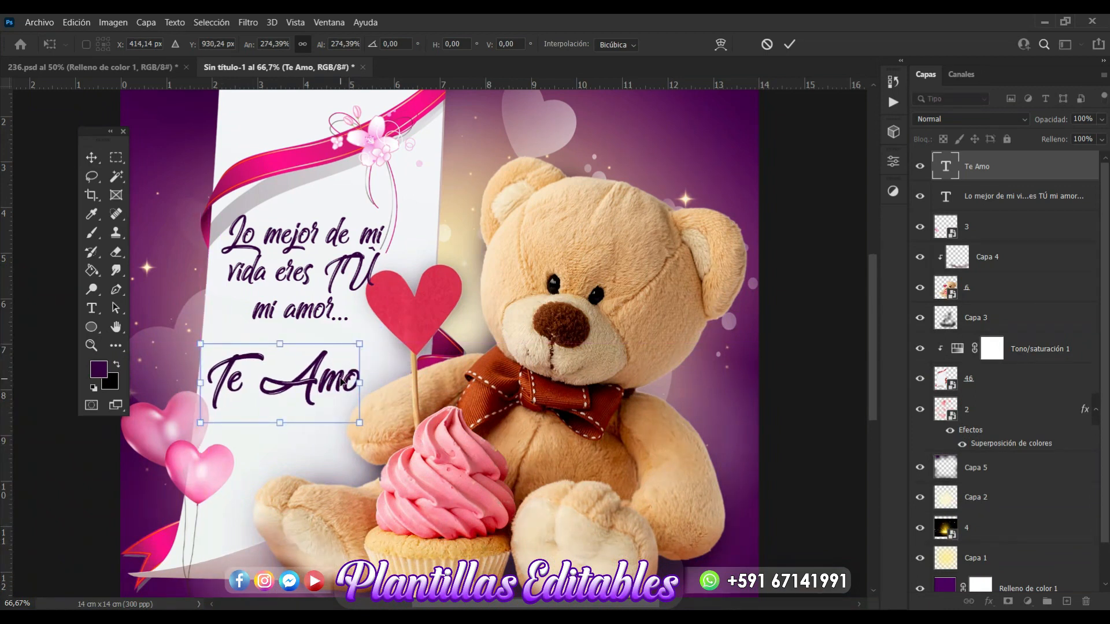
{"action": "key", "text": "Return"}
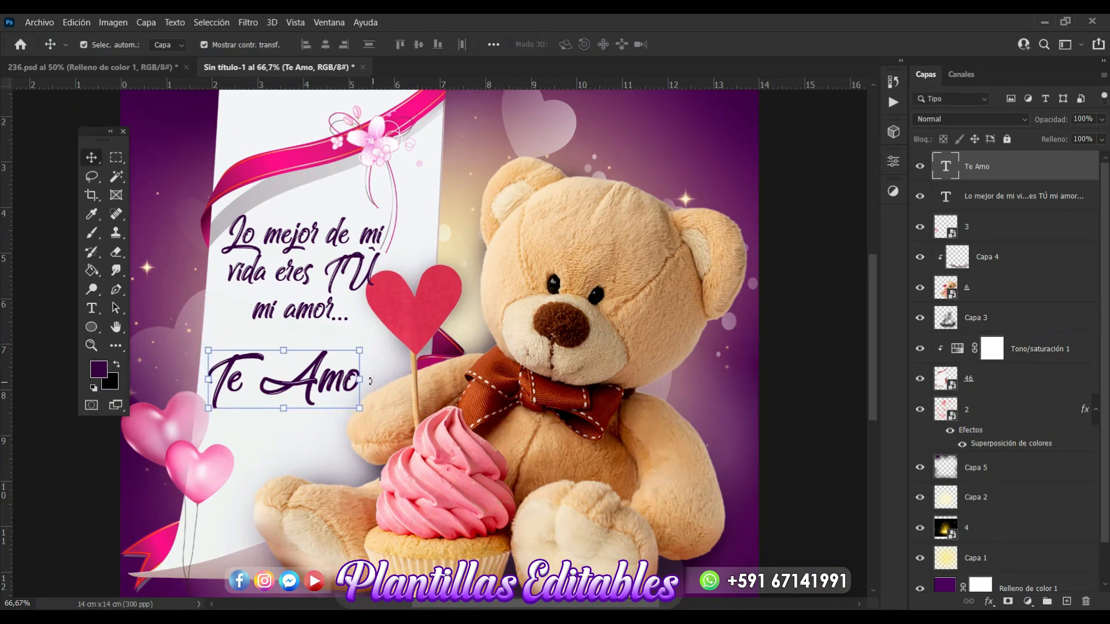
{"action": "left_click_drag", "start_coordinate": [363, 379], "coordinate": [383, 379]}
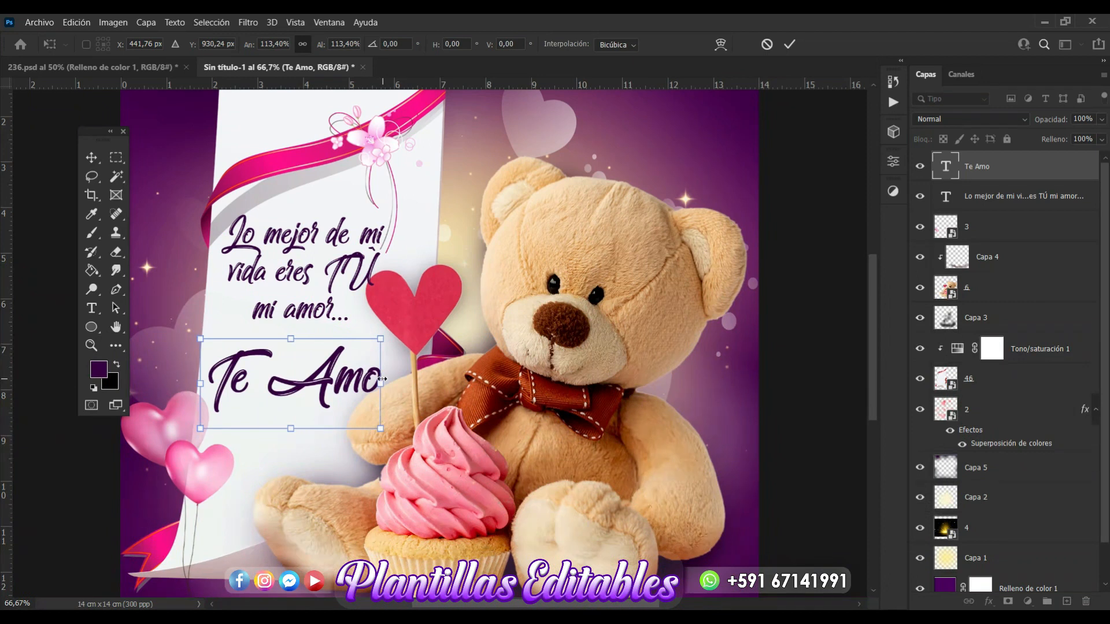
{"action": "key", "text": "Return"}
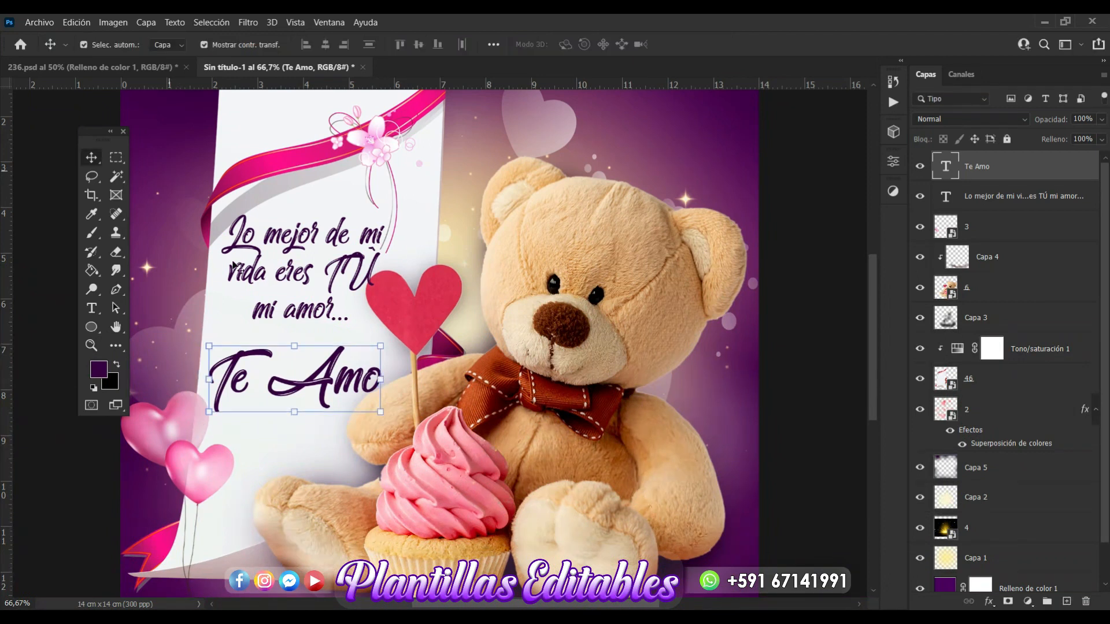
Apply a Color Overlay to the "Te Amo" text in pink #de5b9f, with Normal blend mode and 100% opacity
{"action": "left_click", "coordinate": [989, 602]}
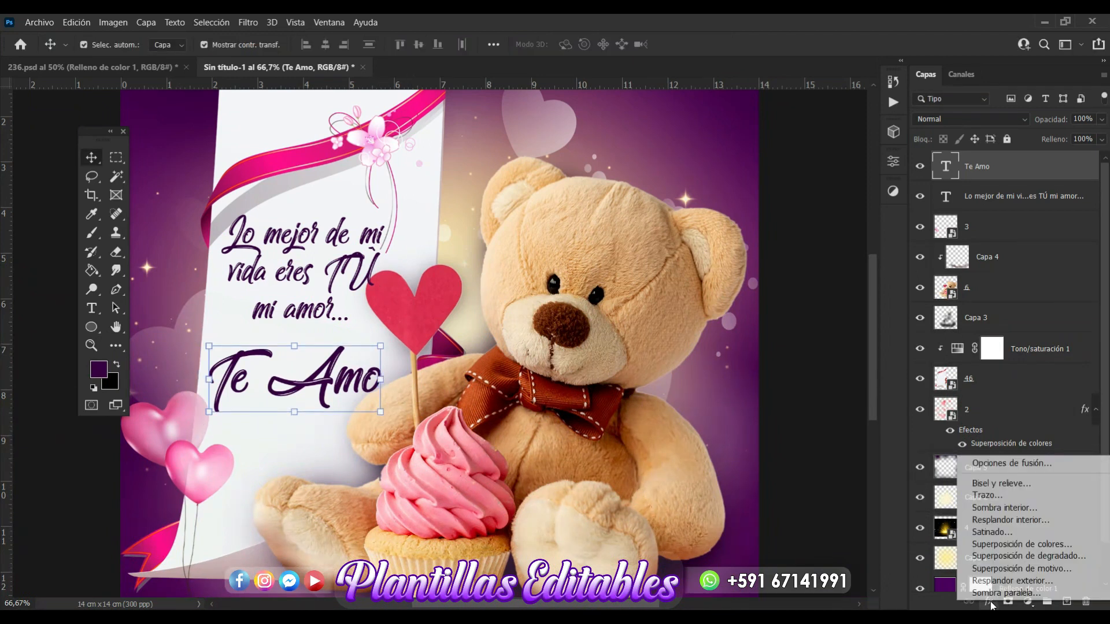
{"action": "left_click", "coordinate": [1007, 545]}
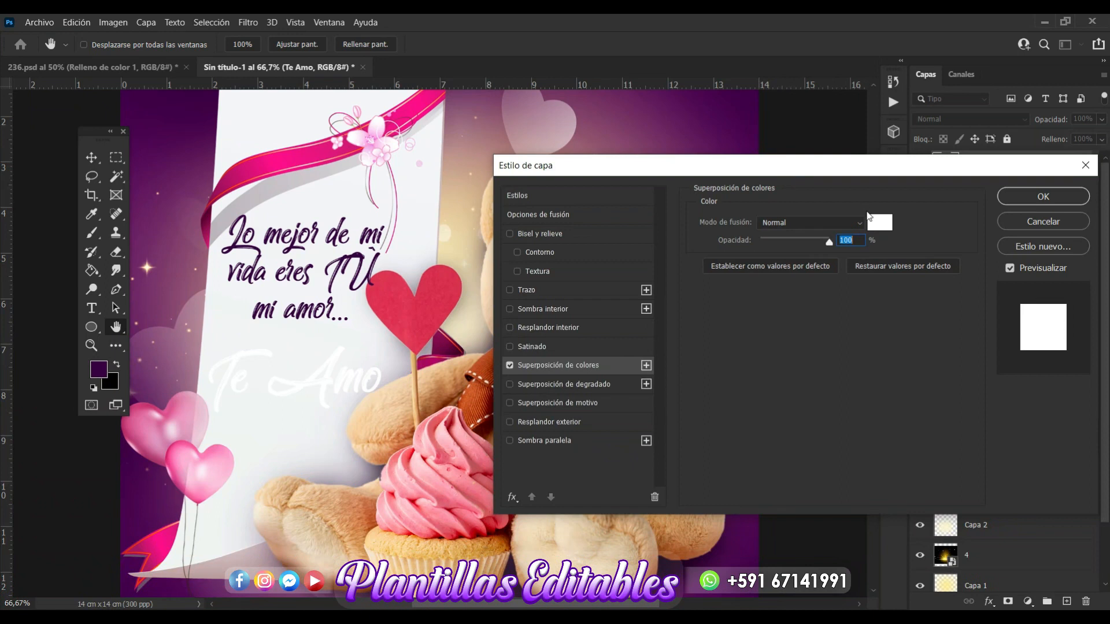
{"action": "left_click", "coordinate": [879, 222]}
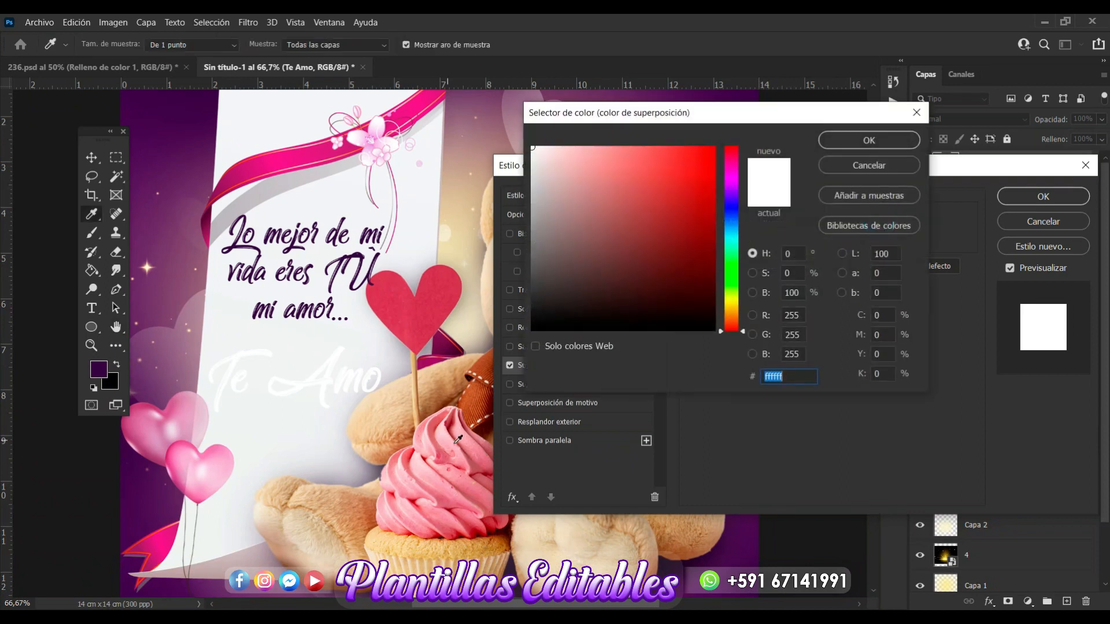
{"action": "left_click", "coordinate": [141, 405]}
{"action": "left_click", "coordinate": [648, 183]}
{"action": "left_click", "coordinate": [645, 178]}
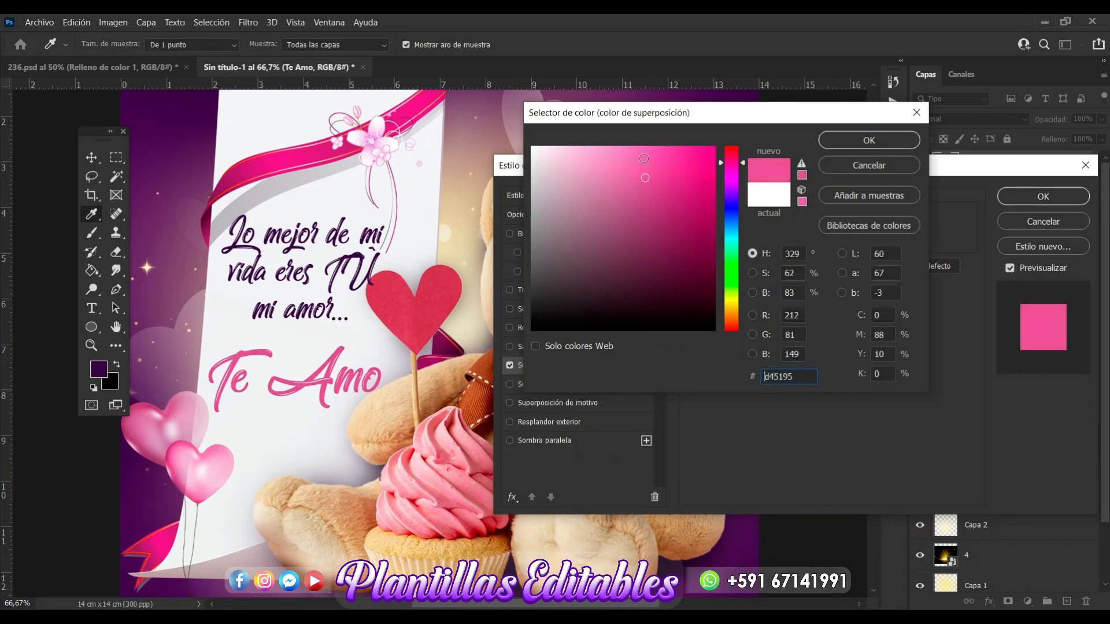
{"action": "left_click", "coordinate": [641, 158]}
{"action": "left_click", "coordinate": [640, 170]}
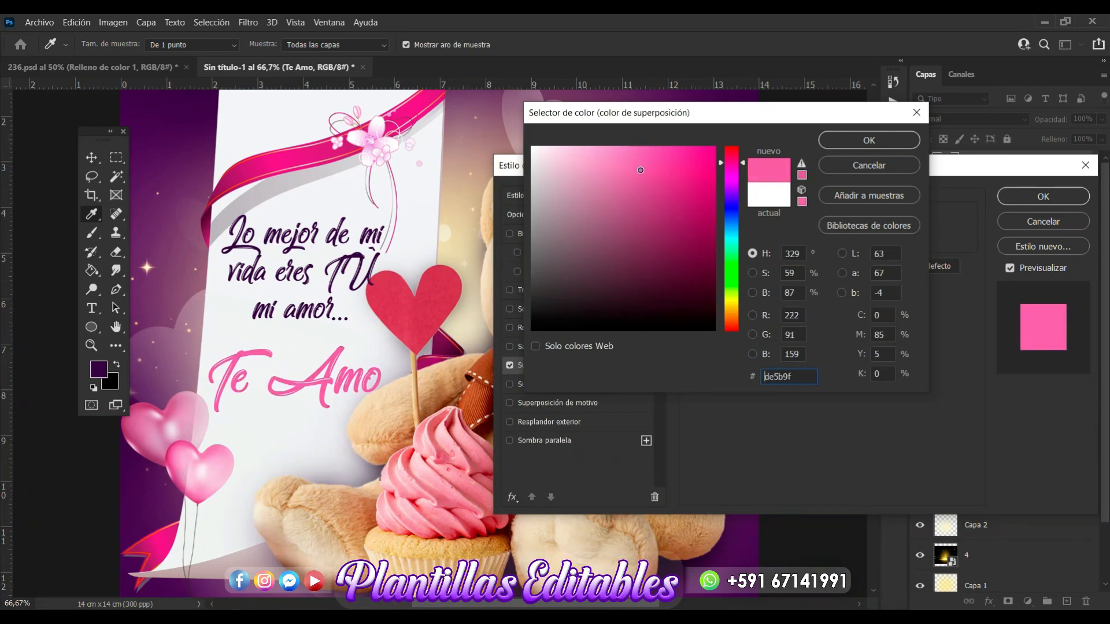
{"action": "left_click", "coordinate": [857, 145]}
{"action": "left_click_drag", "start_coordinate": [981, 173], "coordinate": [825, 145]}
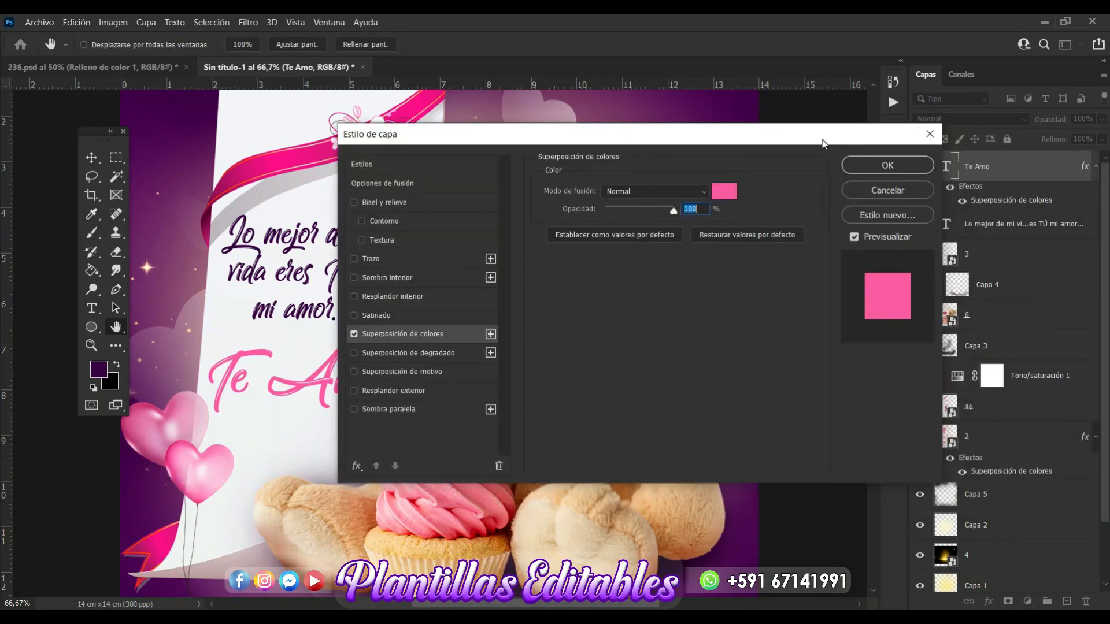
{"action": "left_click", "coordinate": [896, 170]}
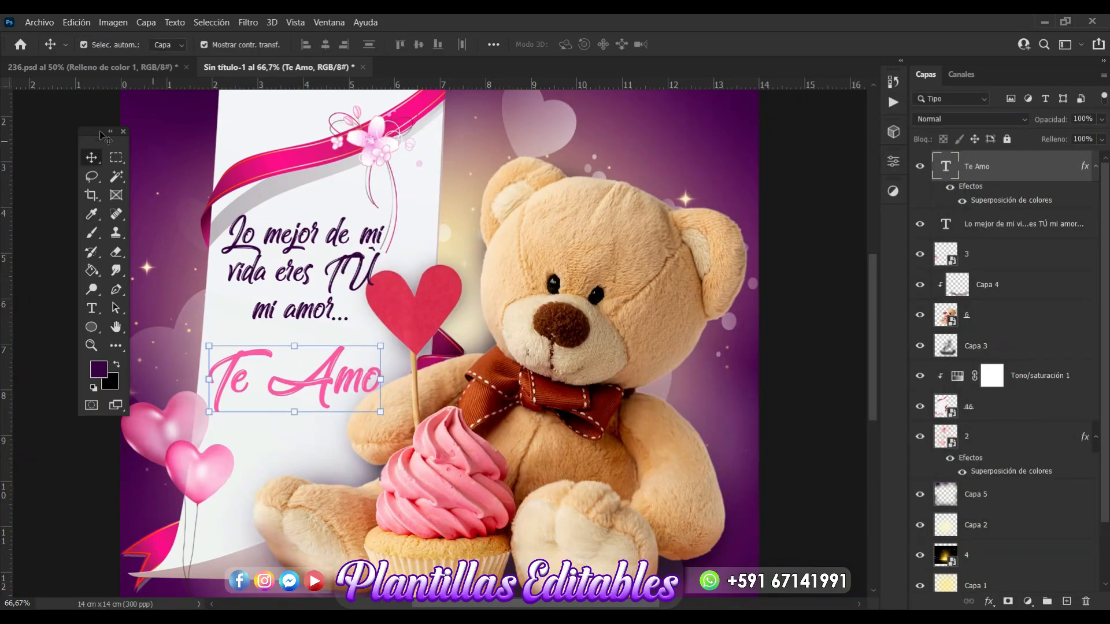
Move the floating toolbox off the card artwork and show the whole card at 50% zoom
{"action": "left_click_drag", "start_coordinate": [96, 131], "coordinate": [47, 123]}
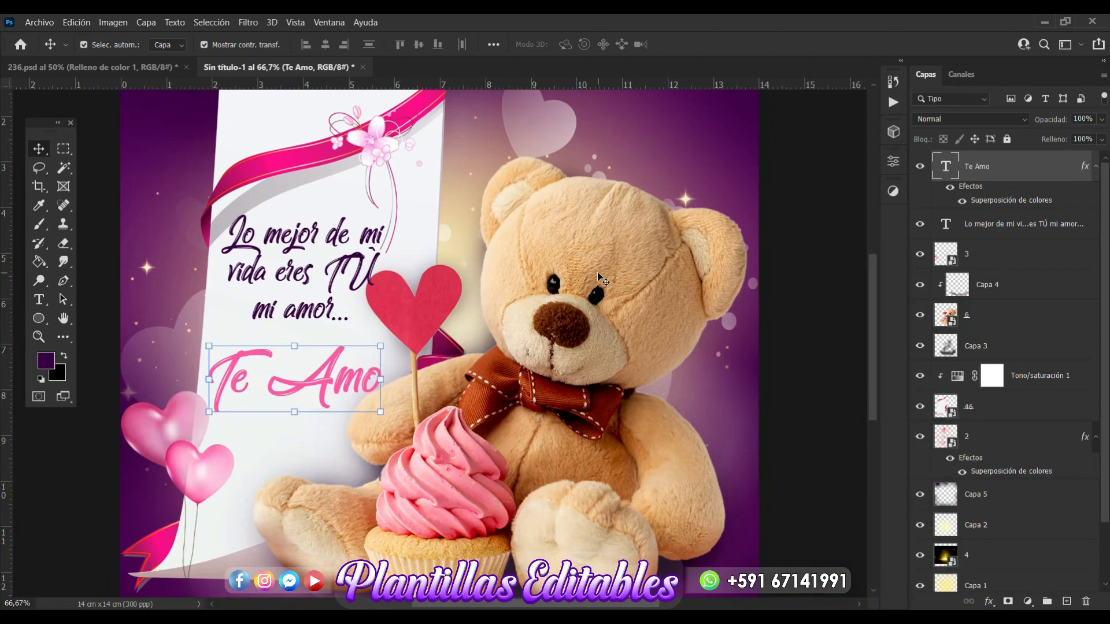
{"action": "key", "text": "ctrl+minus"}
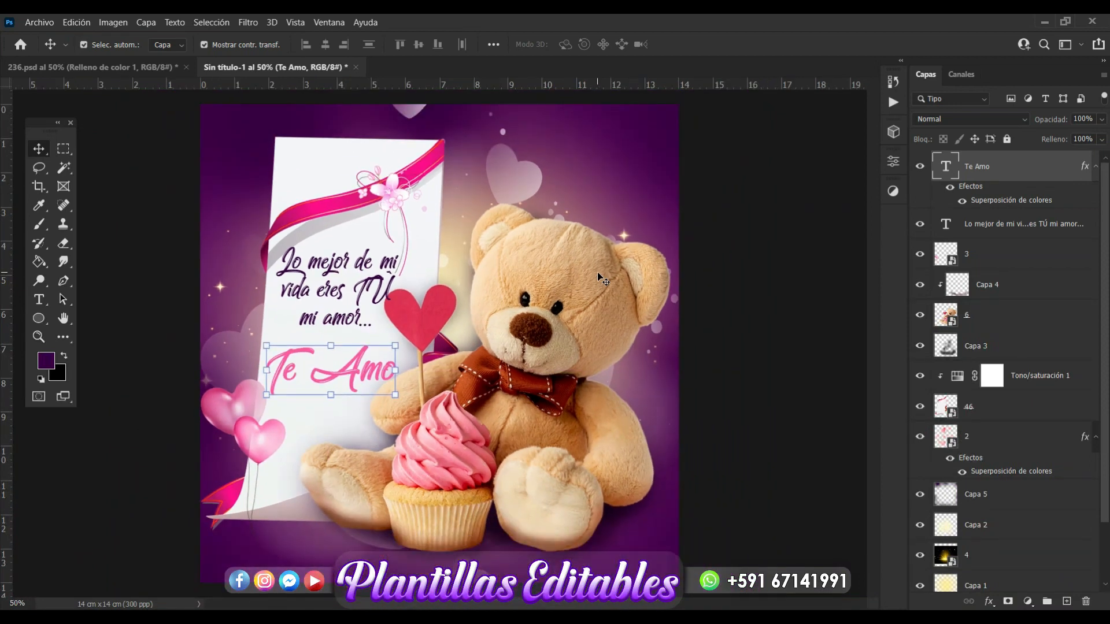